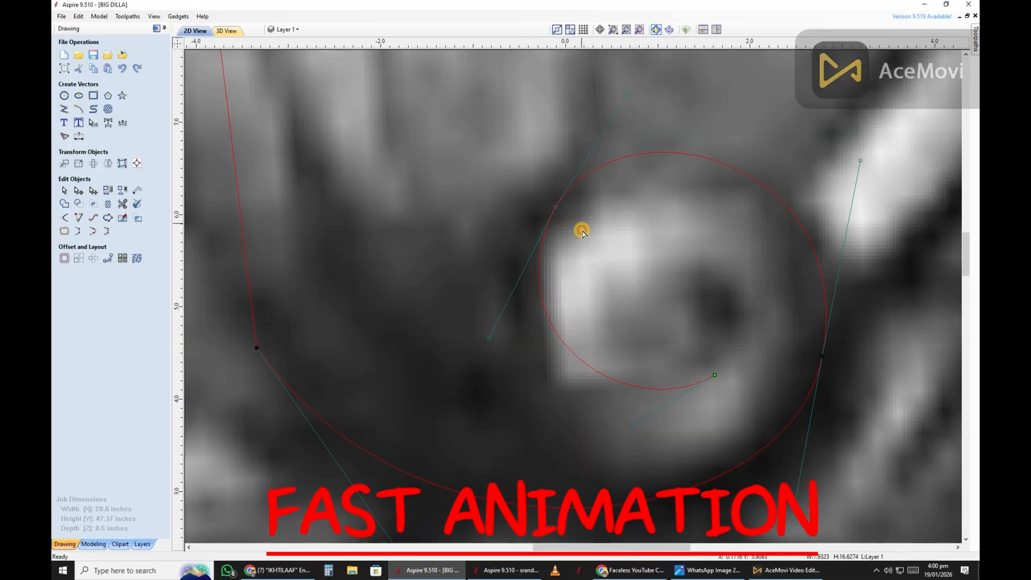
Step: Refine the nodes and handles of the upper scroll's spiral and long outer curve to follow the carving in the reference image
scroll(592, 317, "up", 1)
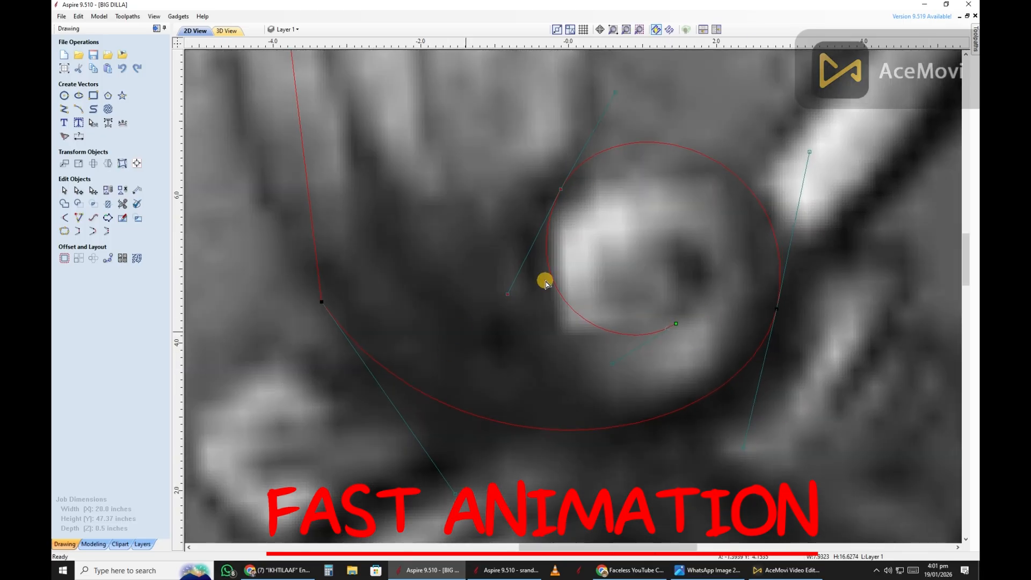
scroll(659, 359, "down", 6)
scroll(580, 292, "up", 4)
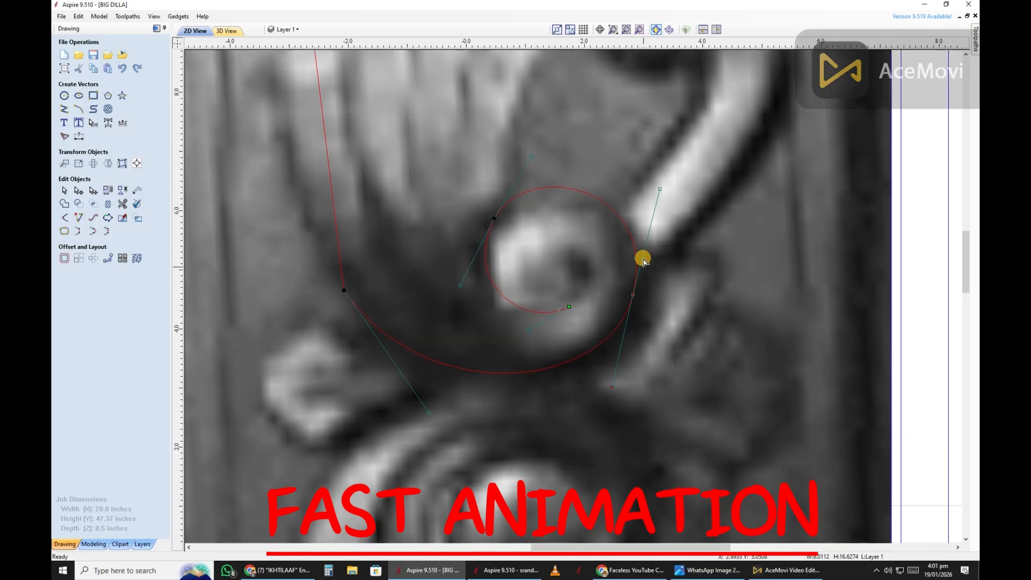
scroll(506, 283, "down", 3)
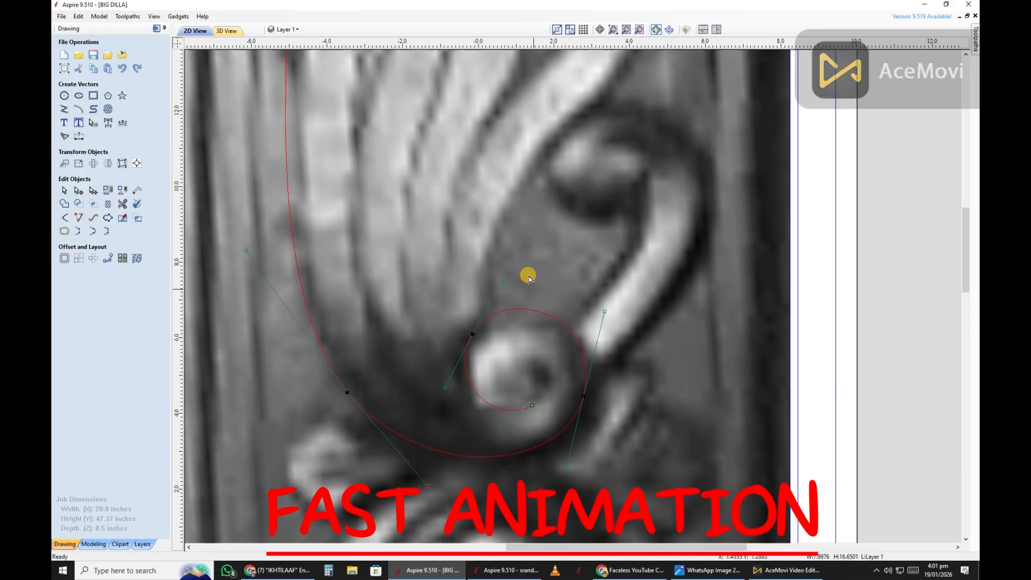
scroll(528, 274, "up", 3)
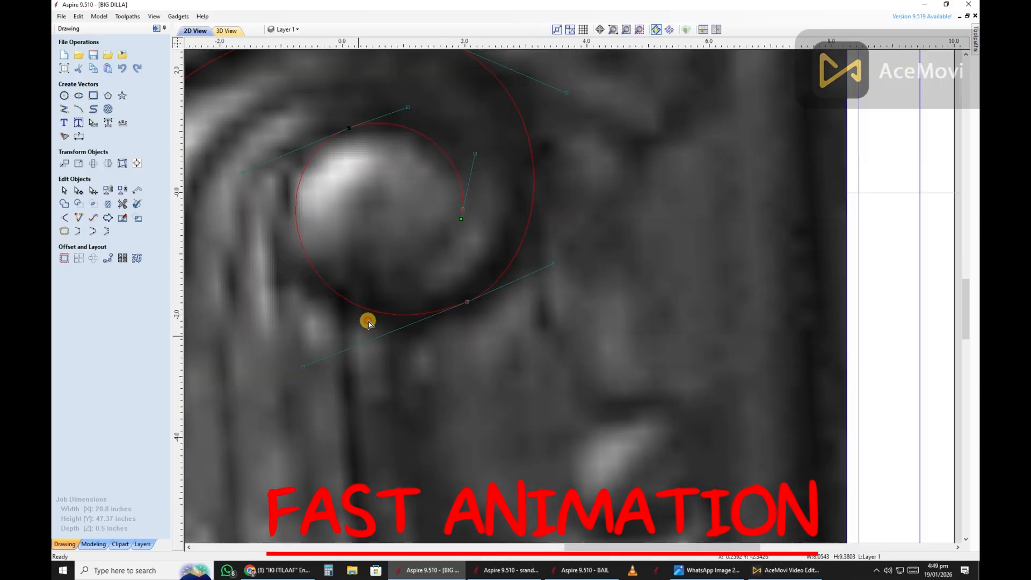
Step: Adjust the nodes and handles of the lower spiral so its inner and outer turns follow the carved scroll
scroll(526, 303, "down", 1)
scroll(515, 211, "up", 2)
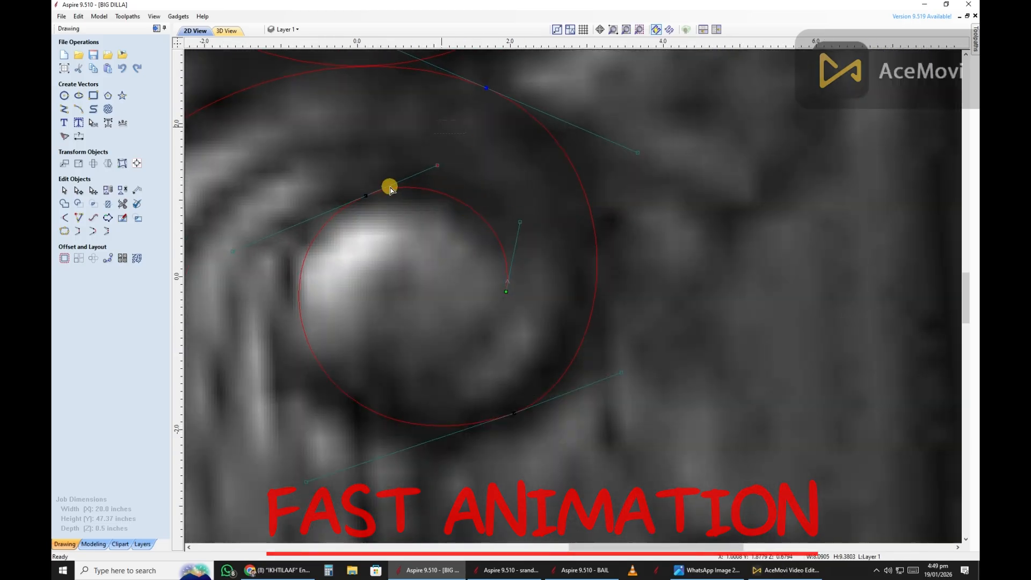
scroll(440, 242, "down", 3)
scroll(530, 306, "up", 3)
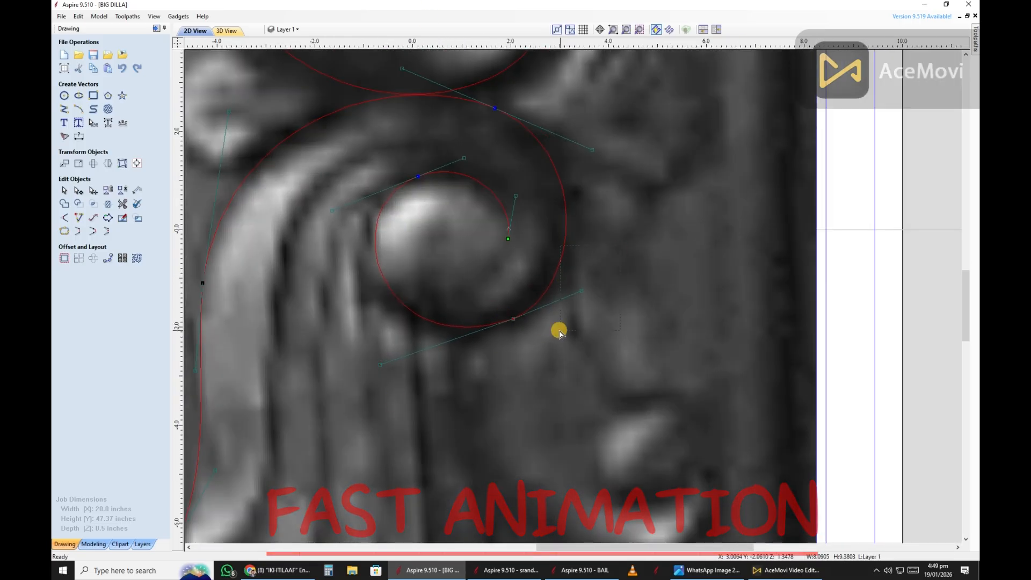
scroll(557, 290, "down", 4)
scroll(578, 338, "up", 2)
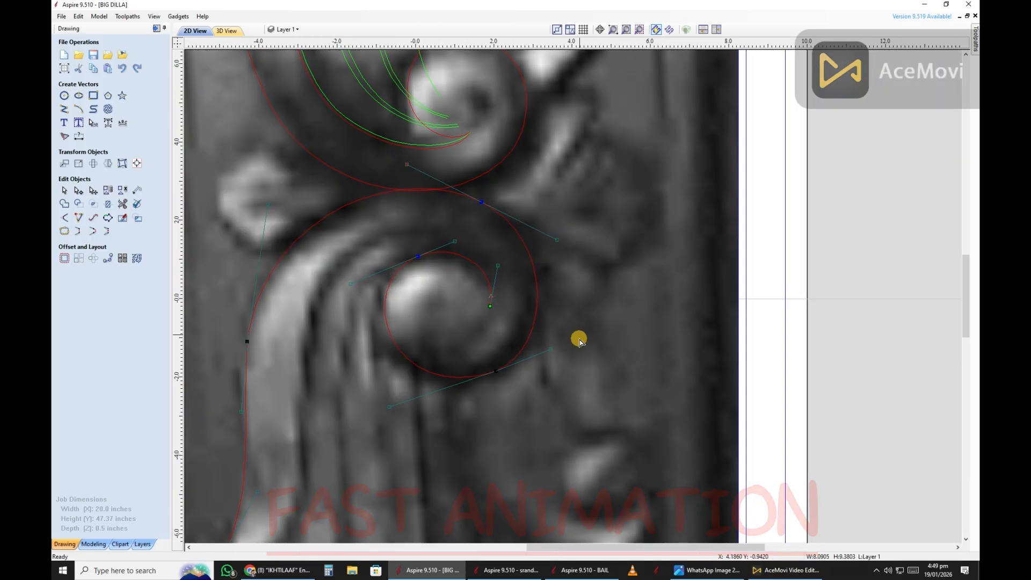
Step: Reposition the end of the lower scroll's outer edge at the tip of the first hanging leaf
scroll(514, 370, "down", 1)
scroll(515, 371, "up", 3)
scroll(460, 386, "up", 1)
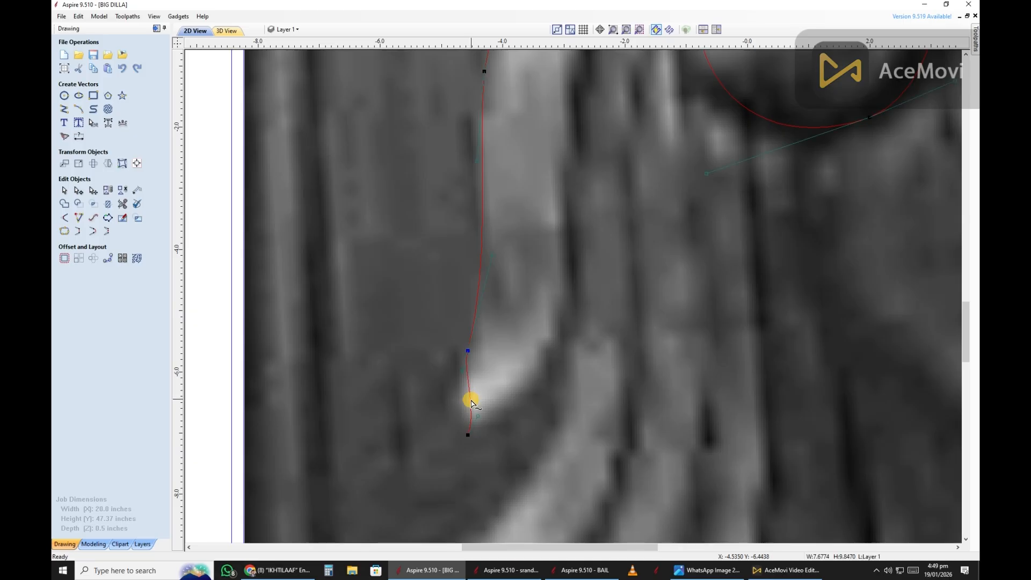
left_click_drag(465, 441, 475, 413)
middle_click_drag(481, 427, 465, 419)
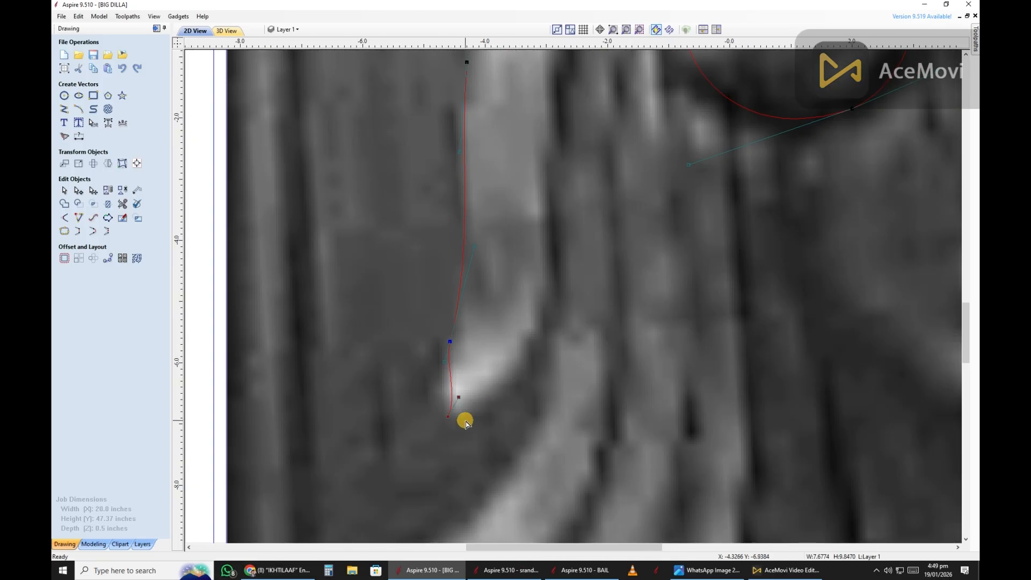
Step: Draw the inner edge of the first hanging leaf as straight segments from its tip up to the spiral's inner end
key("l")
scroll(467, 422, "down", 2)
left_click(519, 349)
scroll(540, 281, "up", 2)
left_click(540, 282)
scroll(698, 269, "up", 2)
left_click(720, 396)
right_click(720, 395)
Step: Bend the leaf's upper inner-edge segment into an arc over the spiral, ending at the spiral's inner end
left_click_drag(628, 361, 743, 249)
scroll(714, 301, "down", 2)
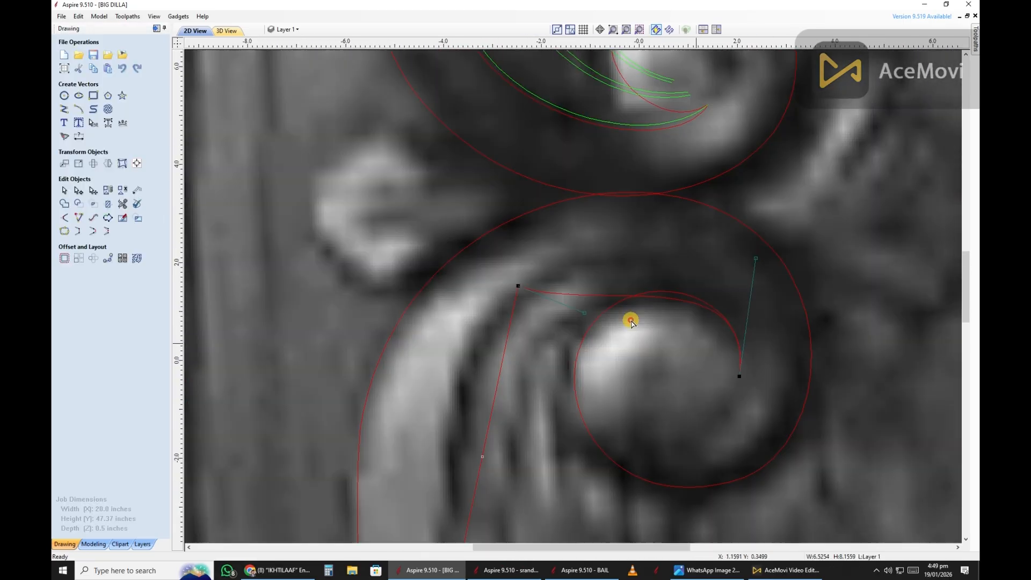
scroll(615, 318, "up", 1)
left_click_drag(614, 322, 616, 248)
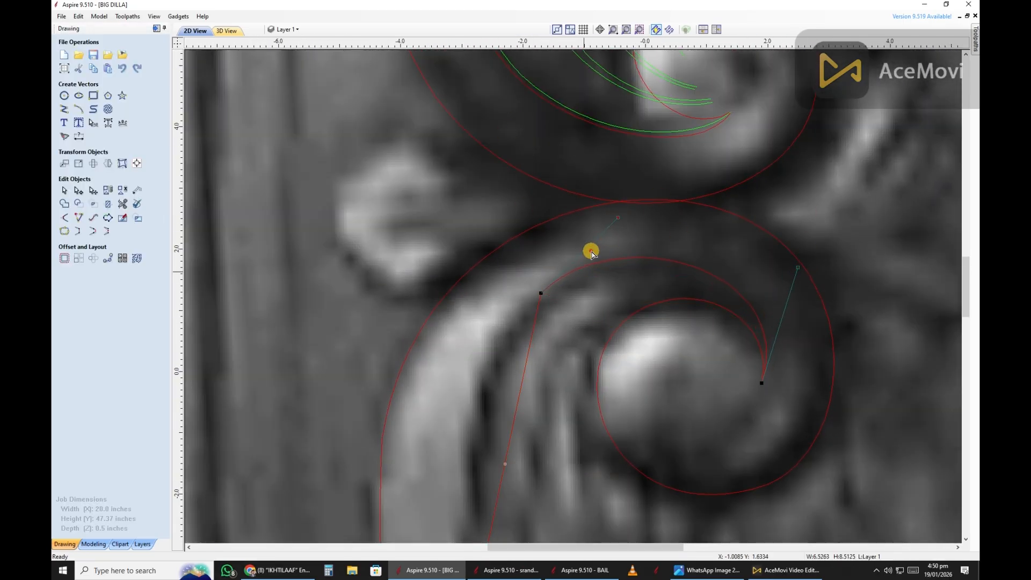
scroll(674, 182, "down", 1)
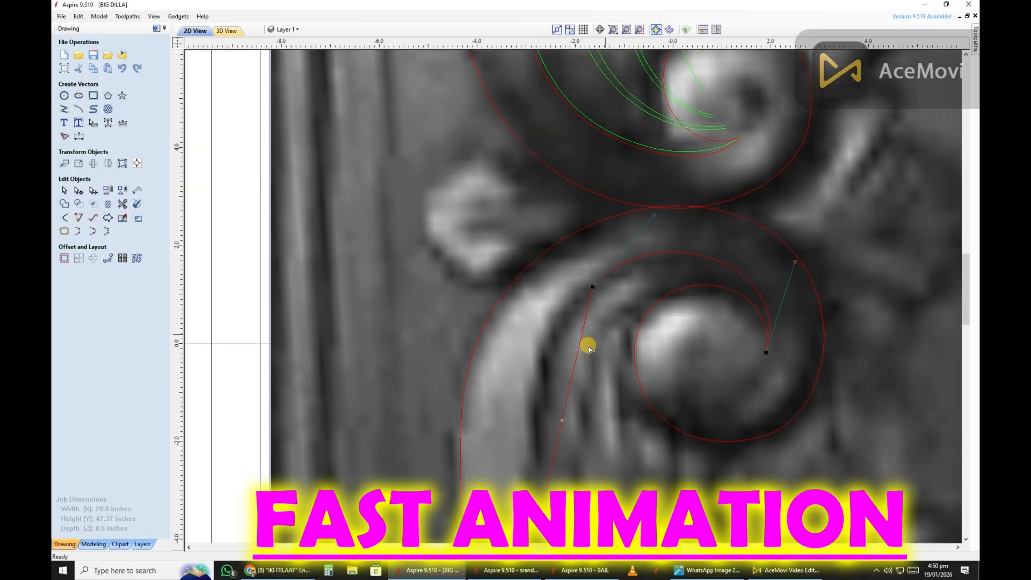
Step: Convert the leaf's long inner-edge segment to a Bezier and shape it along the side of the carved stem
key("b")
scroll(571, 367, "up", 2)
left_click_drag(574, 365, 500, 354)
scroll(652, 175, "down", 3)
scroll(624, 297, "up", 2)
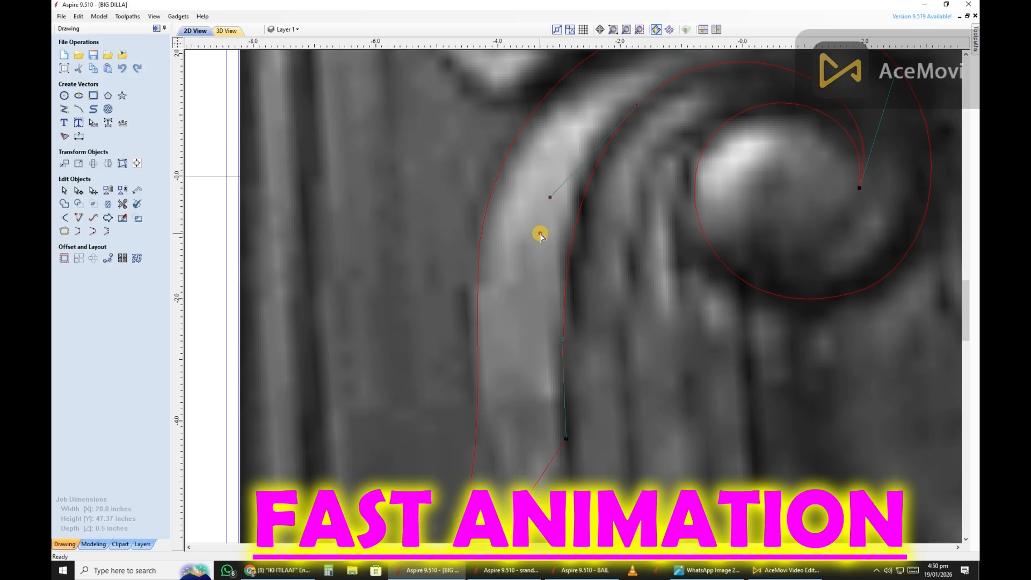
left_click_drag(637, 106, 627, 105)
middle_click_drag(698, 94, 599, 261)
Step: Curve the lowest inner-edge segment around the leaf's tip and smooth its junction with the long side segment
scroll(486, 396, "down", 2)
scroll(518, 317, "up", 4)
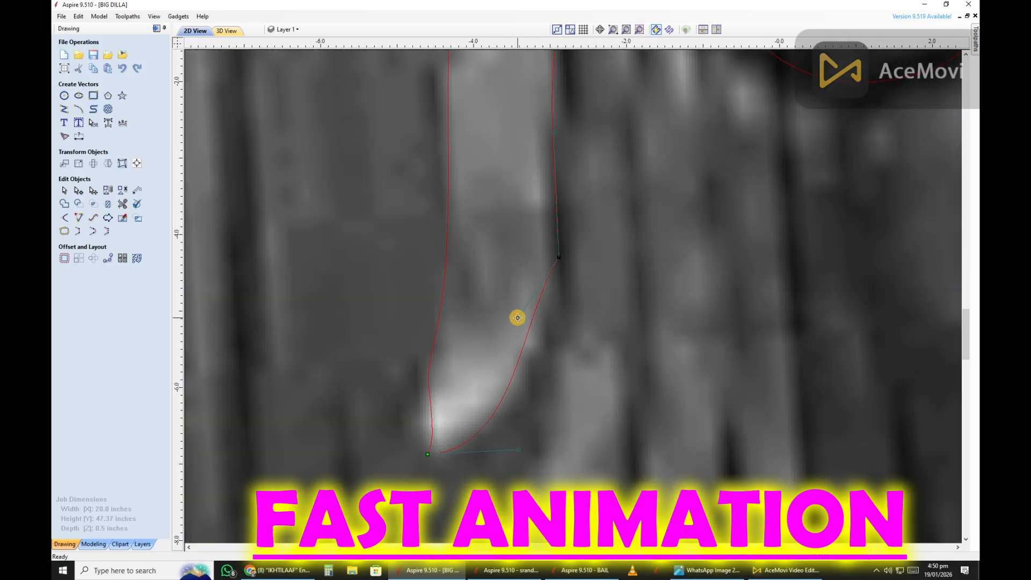
scroll(533, 406, "down", 3)
scroll(548, 363, "up", 2)
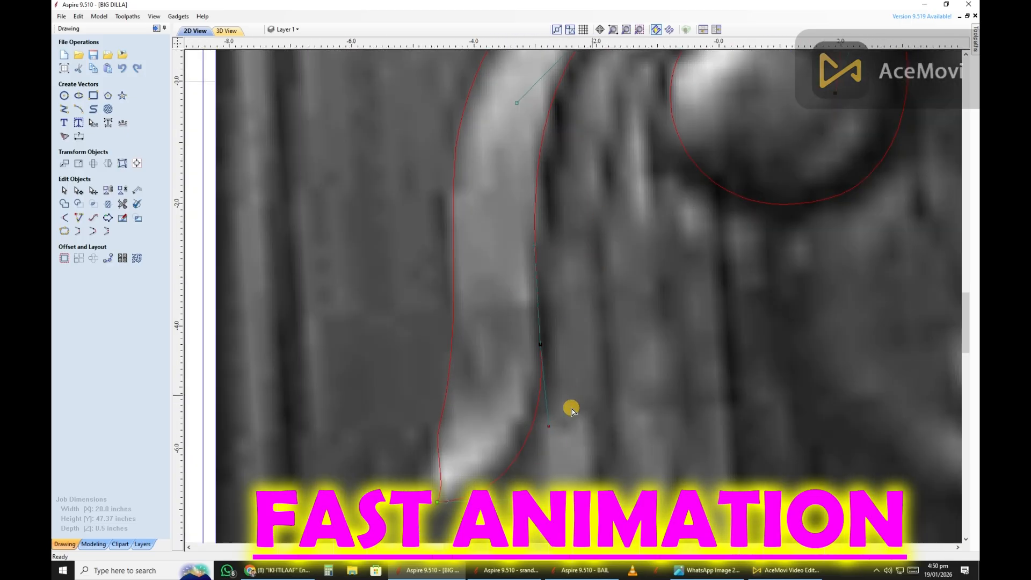
scroll(448, 338, "down", 3)
scroll(449, 253, "up", 4)
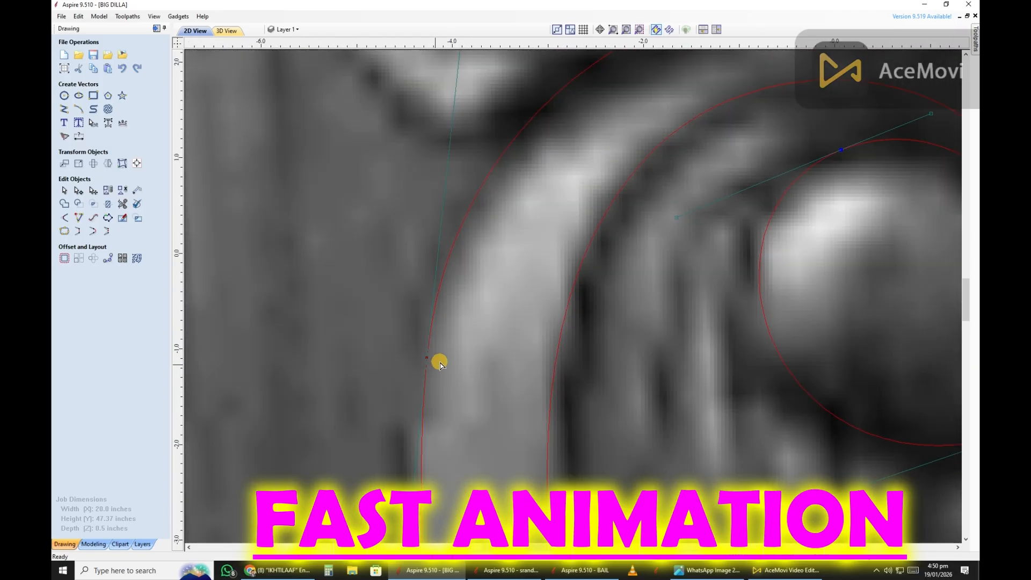
Step: Examine the traced upper and lower scroll outlines against the carving in the reference image
scroll(437, 361, "down", 1)
scroll(605, 207, "down", 3)
scroll(591, 224, "up", 3)
scroll(645, 299, "down", 3)
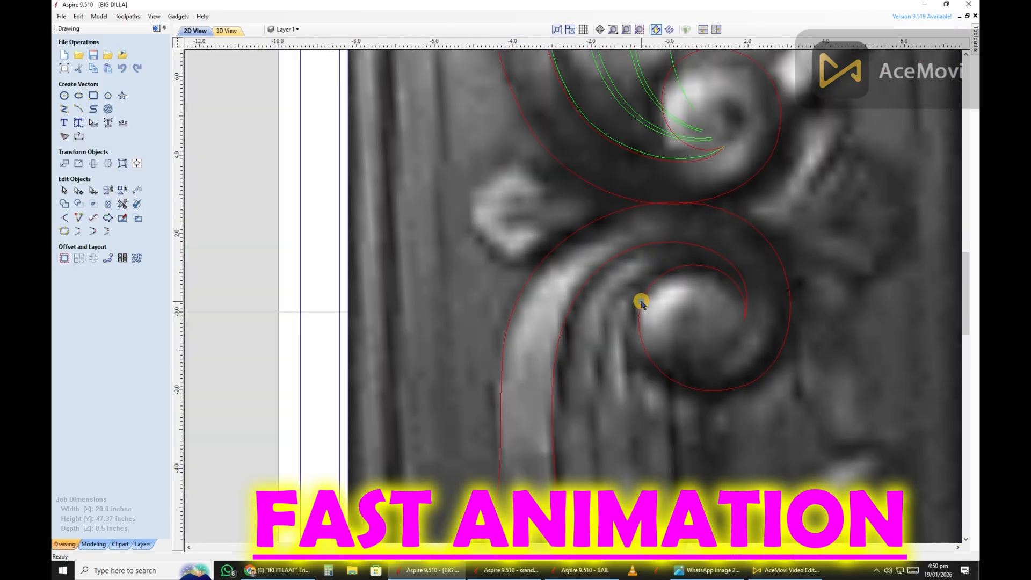
scroll(749, 352, "up", 2)
scroll(724, 318, "down", 4)
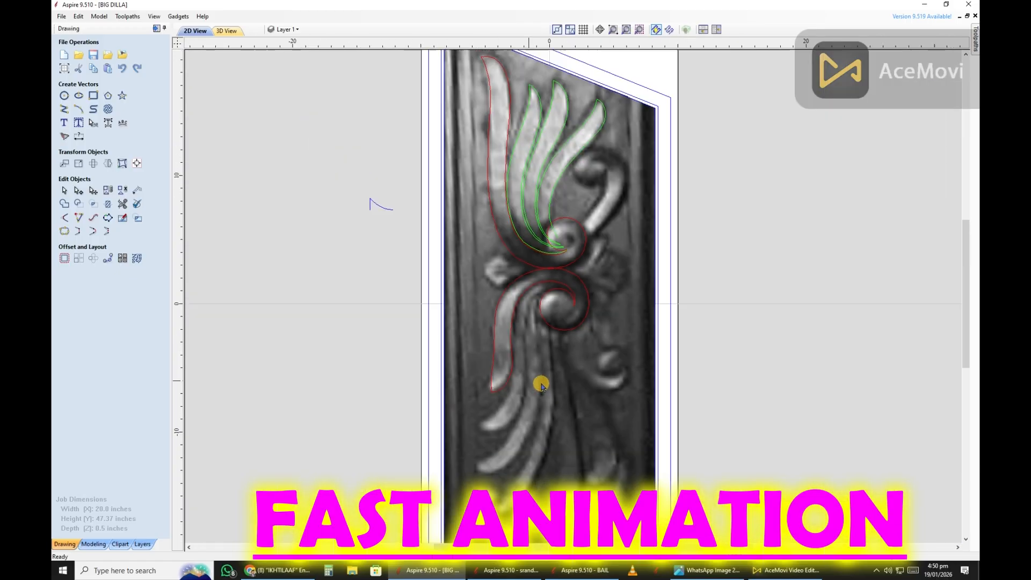
scroll(559, 306, "up", 3)
scroll(625, 296, "up", 3)
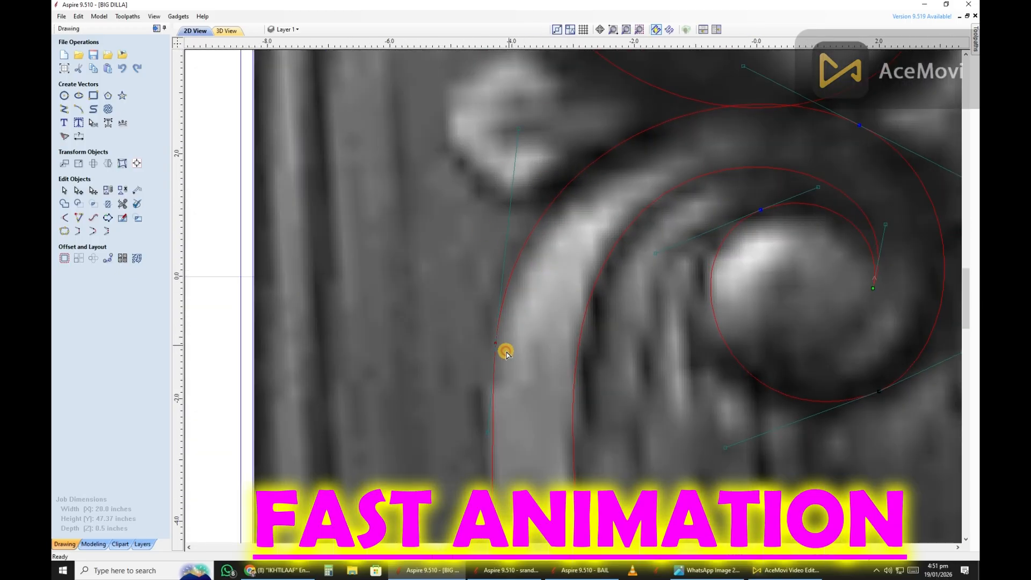
Step: Refine the nodes of the lower scroll's outer edge along the stem and around the top of its outer loop
scroll(507, 353, "up", 2)
scroll(552, 246, "down", 4)
scroll(585, 246, "up", 3)
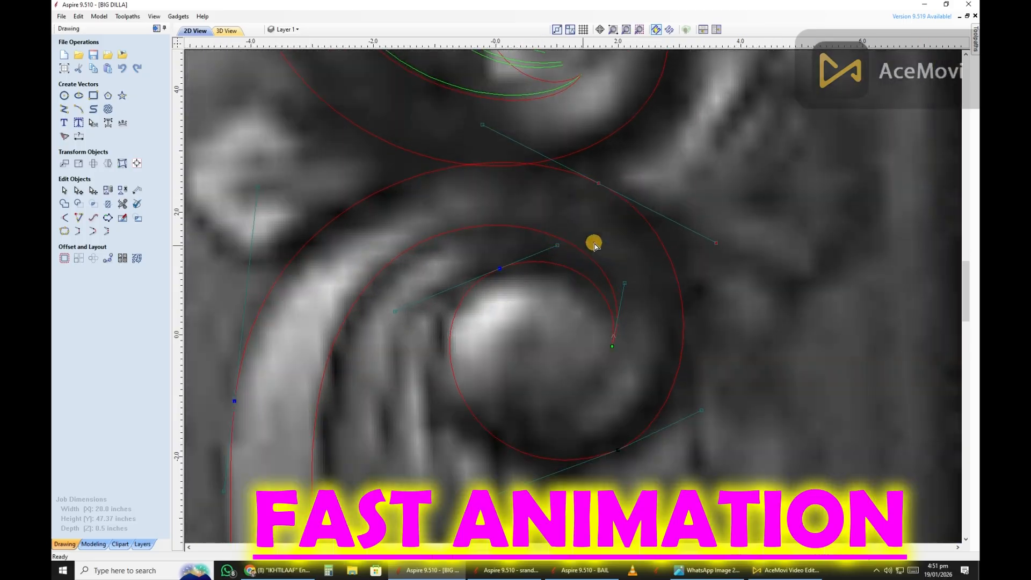
scroll(613, 273, "down", 3)
scroll(698, 252, "up", 3)
scroll(596, 317, "down", 4)
scroll(618, 328, "up", 5)
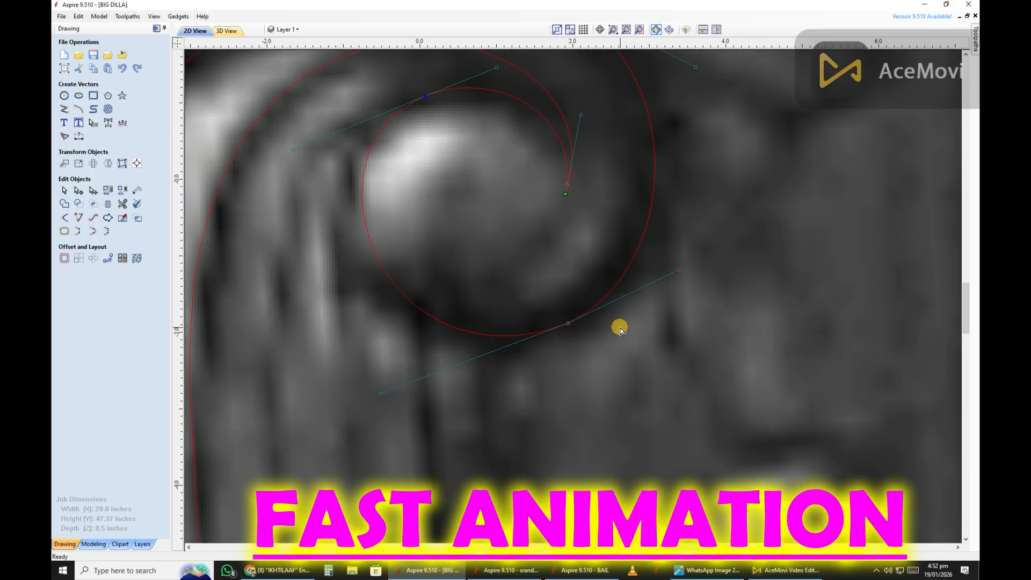
Step: Fine-tune the lower spiral's curve handles so its inner turn and underside follow the carved boss
middle_click_drag(620, 330, 606, 392)
left_click_drag(483, 128, 500, 112)
scroll(569, 274, "down", 4)
scroll(550, 290, "up", 3)
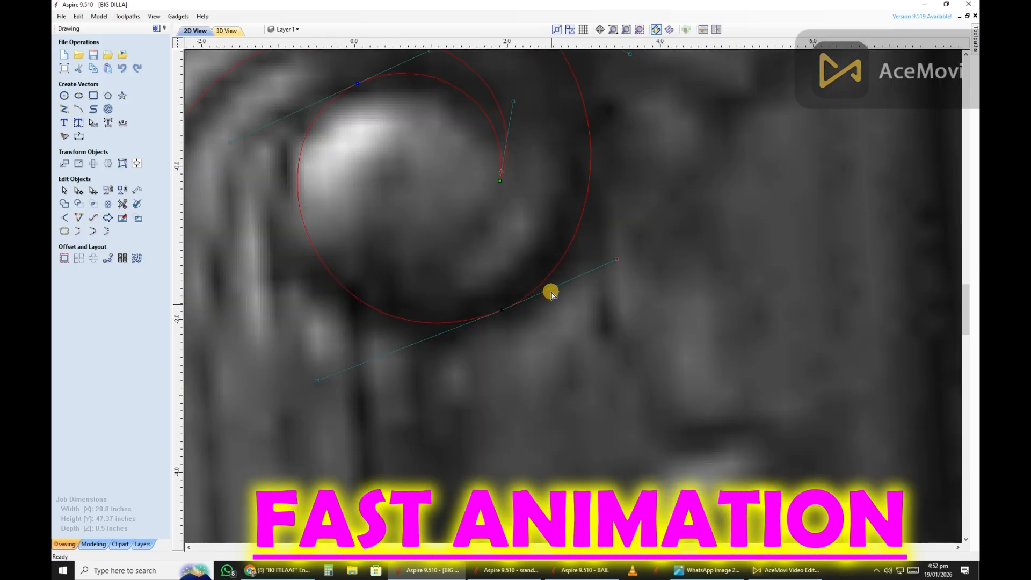
scroll(553, 323, "down", 3)
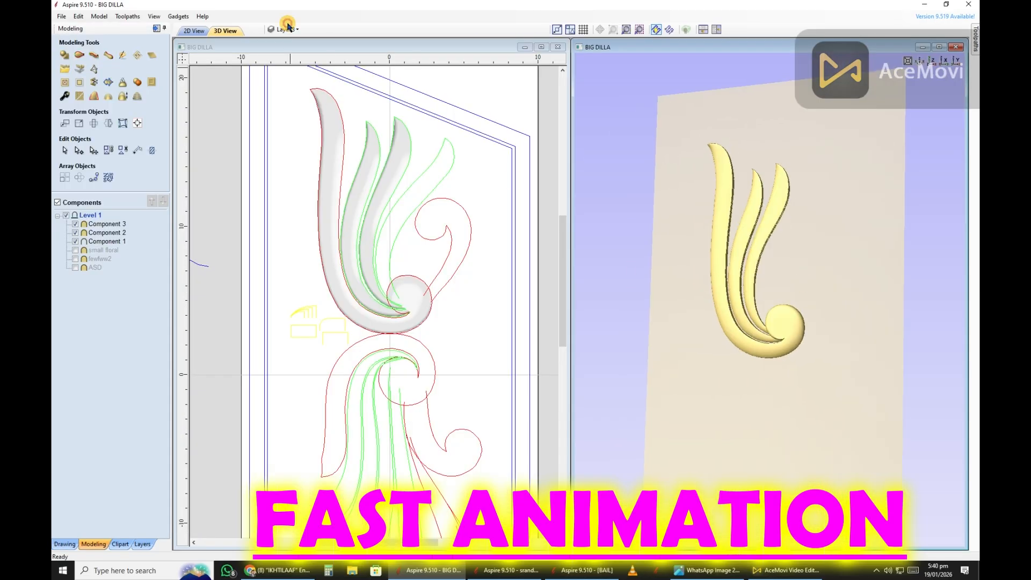
Step: Make Layer 3 active and assign the fourth upper leaf's two edges as drive rails for a Two Rail Sweep
left_click(288, 29)
left_click(292, 85)
left_click(338, 117)
scroll(366, 331, "up", 1)
left_click(380, 225, "shift")
left_click(79, 55)
left_click(136, 77)
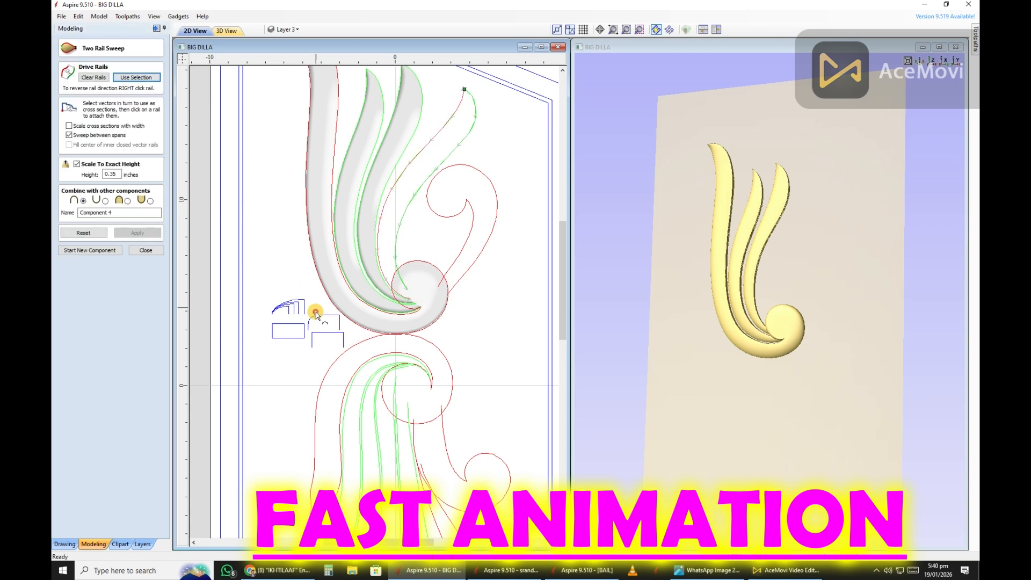
Step: Attach the cross-section profiles along the fourth leaf's rails and apply the sweep with the Merge combine mode
left_click(313, 309)
scroll(390, 201, "up", 3)
left_click(445, 174)
scroll(404, 210, "down", 2)
left_click(427, 158)
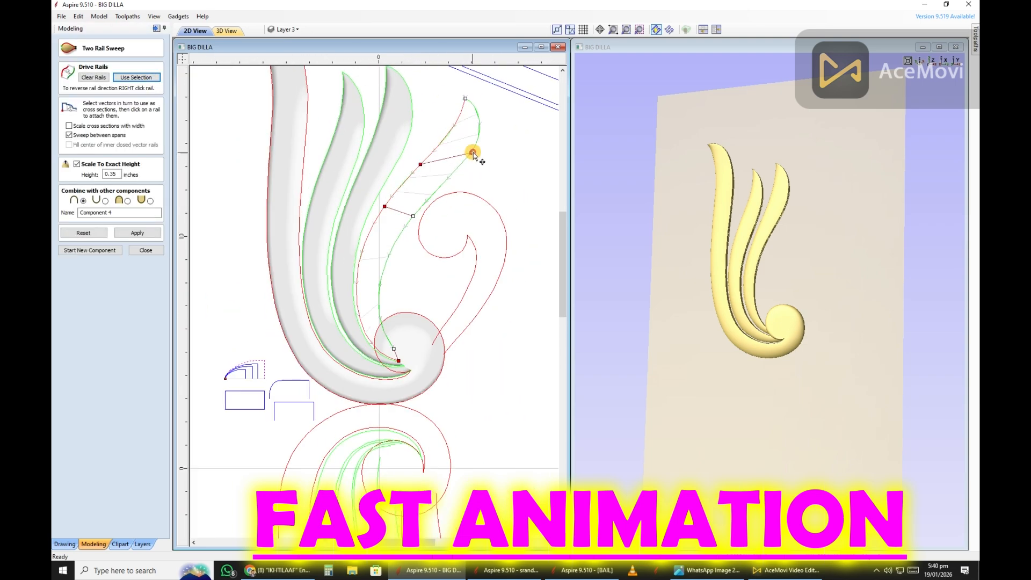
left_click(127, 201)
left_click(138, 232)
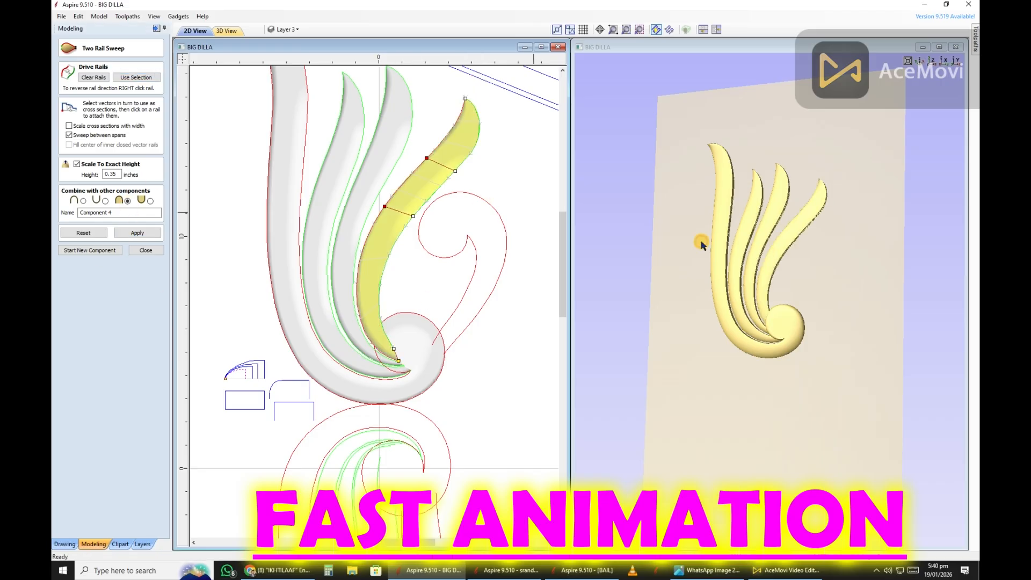
Step: Shift the lower cross section farther down the fourth leaf's rails, reapply the sweep and finish the component
left_click_drag(703, 238, 779, 301)
left_click(420, 228)
left_click(138, 233)
scroll(718, 186, "down", 2)
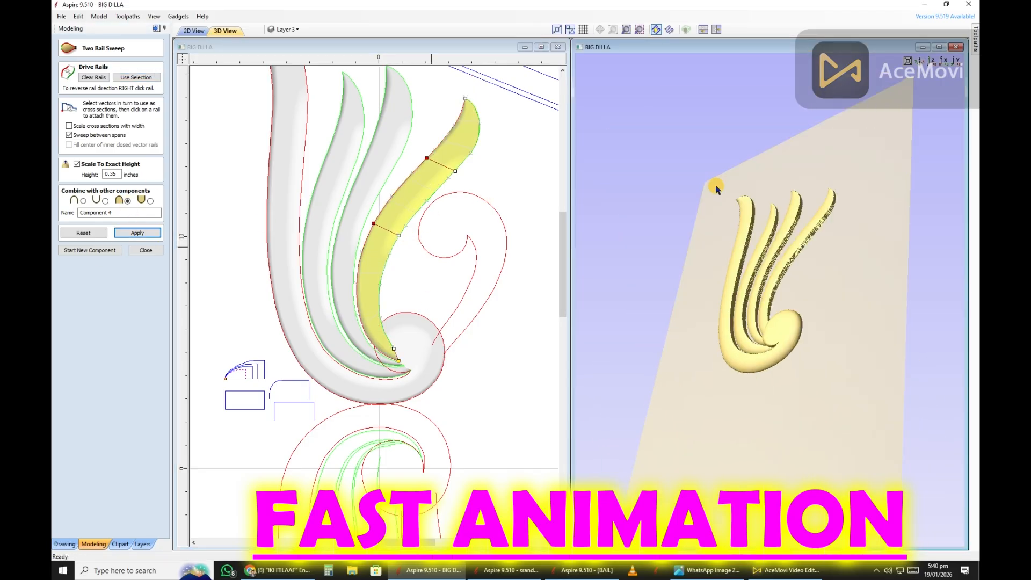
left_click_drag(718, 187, 677, 268)
left_click(97, 249)
left_click(146, 250)
Step: Show the small floral component and change Component 1's combine mode to Merge
scroll(361, 288, "down", 1)
scroll(361, 288, "up", 1)
left_click(75, 259)
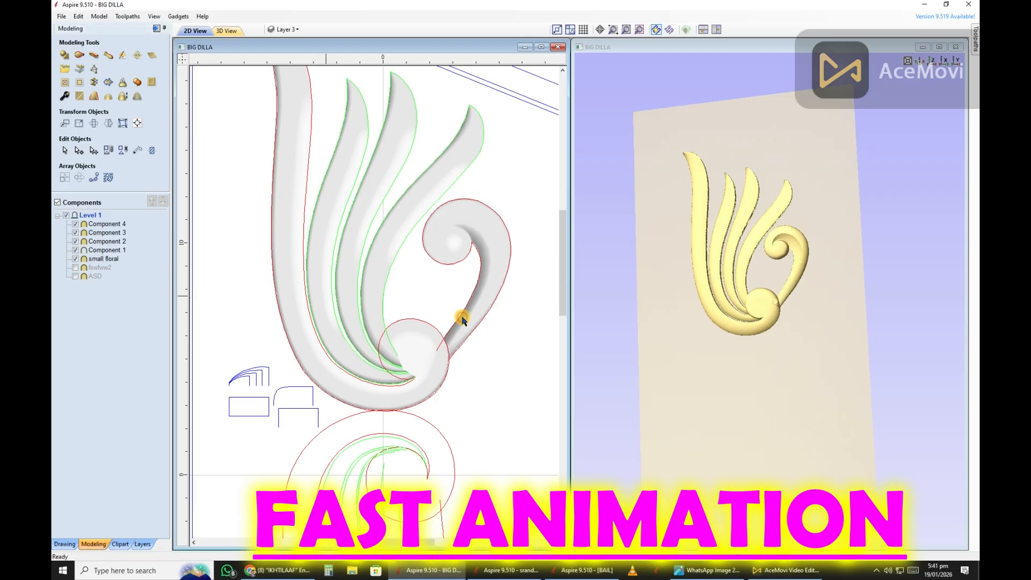
left_click(463, 320)
right_click(114, 251)
mouse_move(161, 258)
left_click(229, 279)
Step: Set the small floral component's fade to 58% and anchor the fade direction along its curled stem
double_click(458, 255)
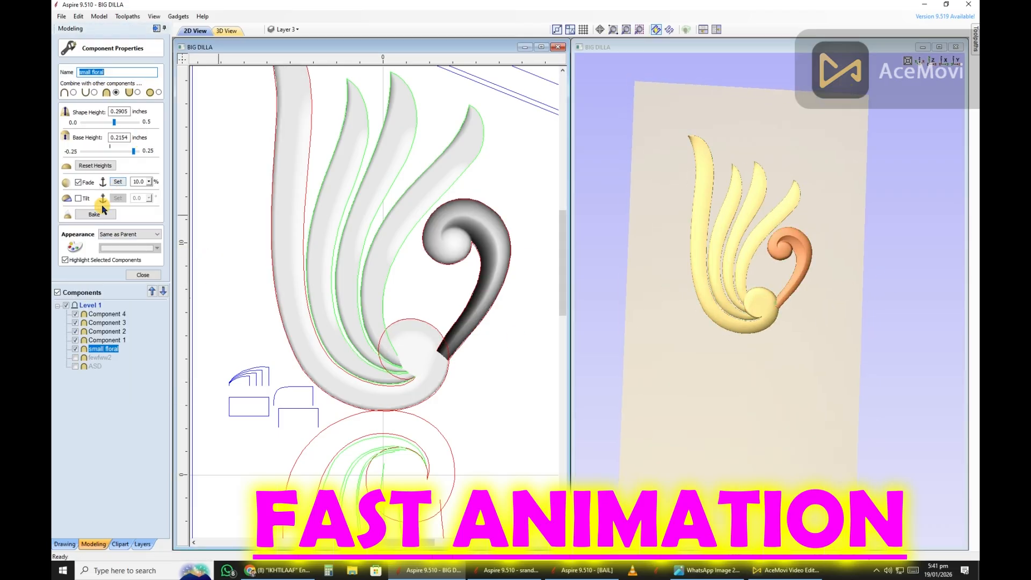
left_click(115, 181)
left_click(520, 267)
left_click_drag(161, 193, 176, 193)
left_click(149, 181)
left_click_drag(797, 354, 902, 387)
left_click(149, 182)
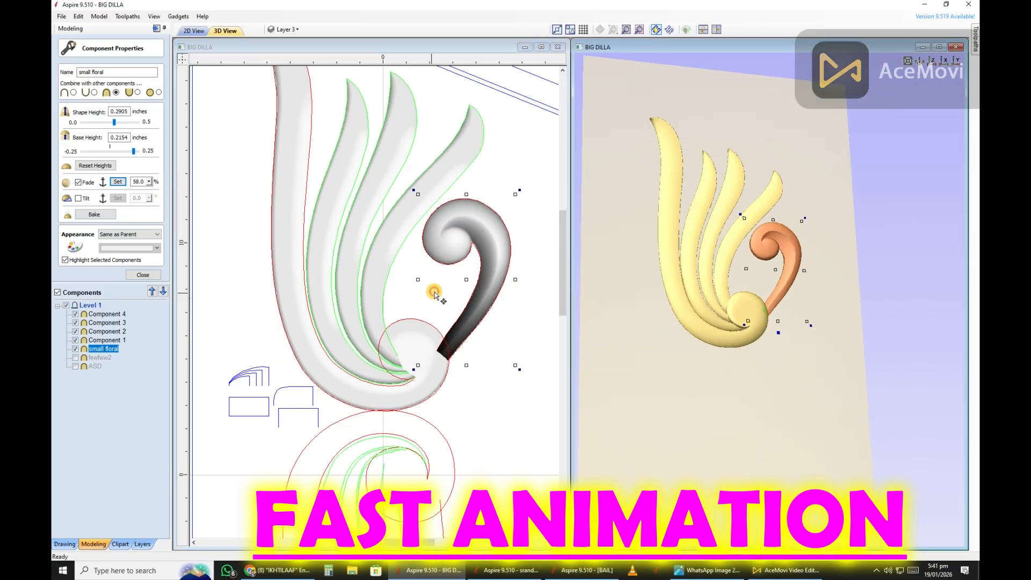
left_click(434, 291)
scroll(434, 290, "down", 4)
left_click_drag(762, 300, 714, 301)
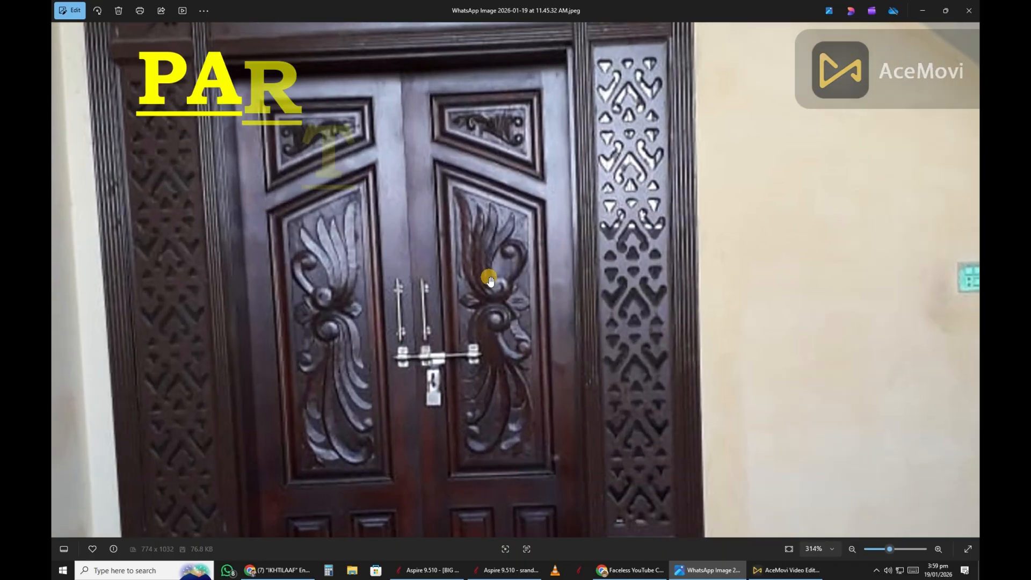
Step: Switch to the WhatsApp door photo and examine the carved floral panels on both door leaves
scroll(486, 313, "down", 2)
scroll(486, 313, "down", 5)
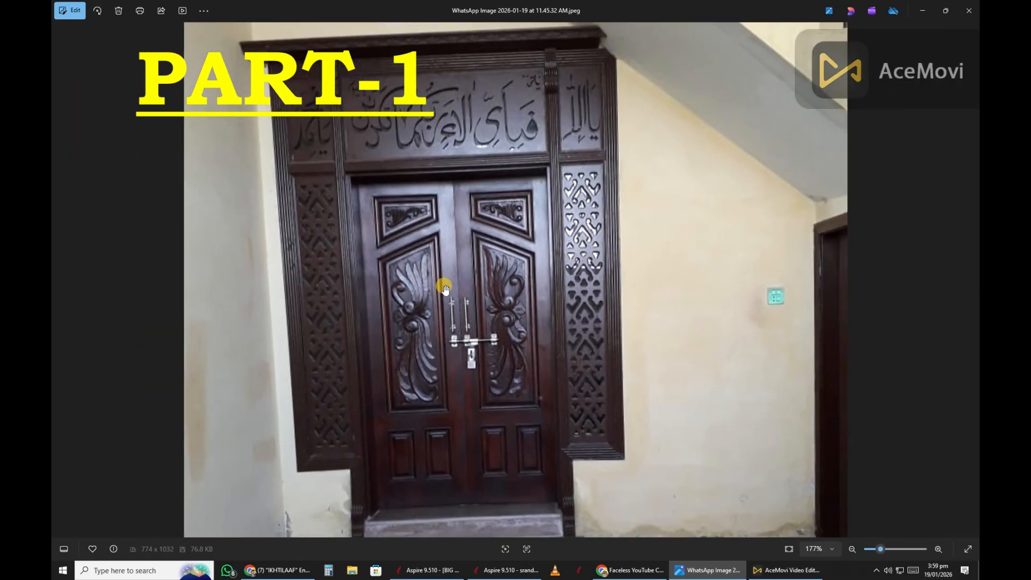
scroll(492, 309, "up", 5)
scroll(504, 315, "down", 3)
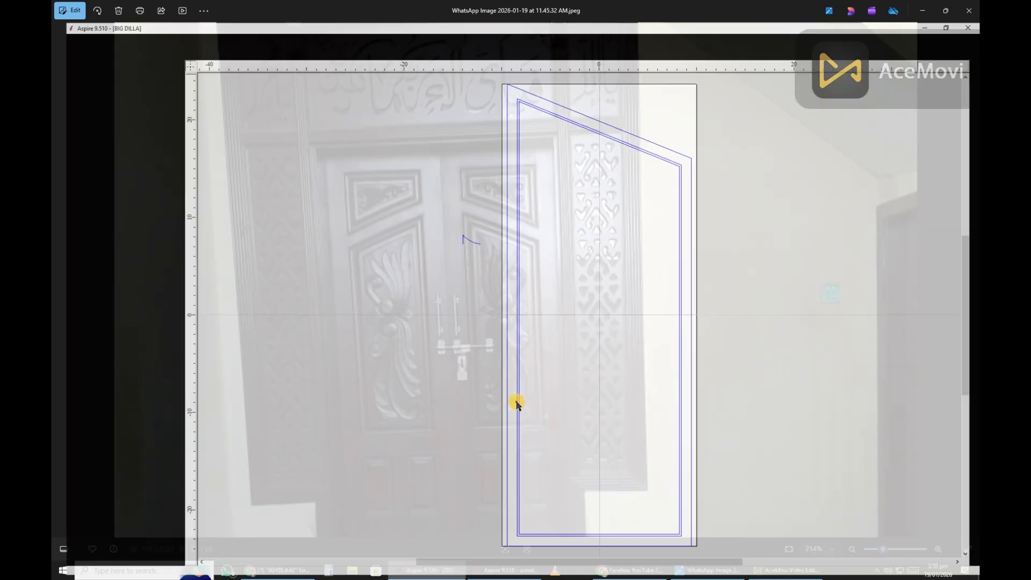
Step: Switch to the BIG DILLA job in Aspire and show the ASD reference image component inside the slanted panel outline
scroll(575, 311, "down", 2)
scroll(587, 267, "up", 3)
scroll(677, 180, "down", 1)
scroll(655, 180, "up", 3)
scroll(666, 181, "down", 1)
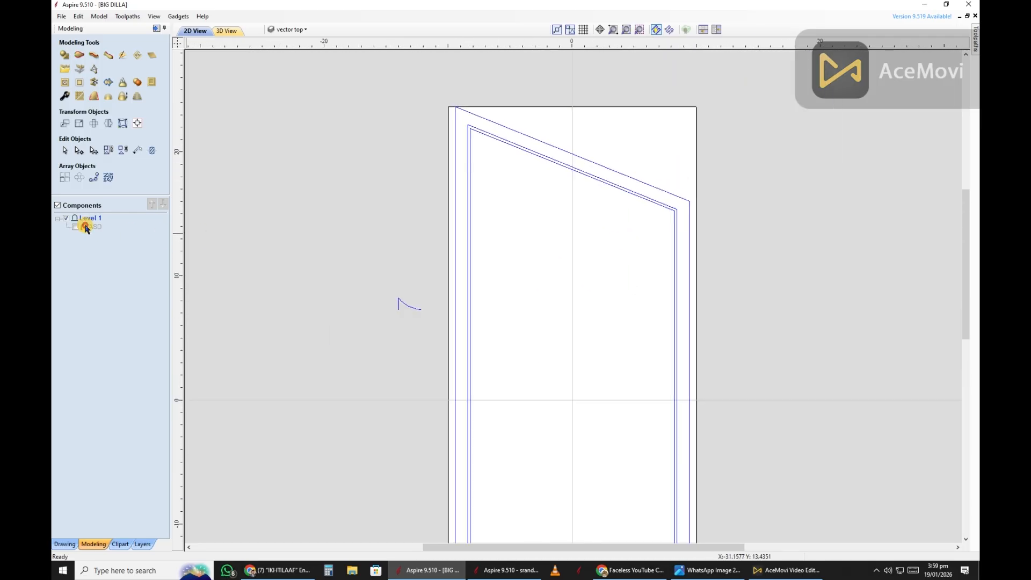
left_click(75, 227)
scroll(564, 253, "down", 1)
left_click(601, 361)
key("Escape")
scroll(591, 322, "down", 2)
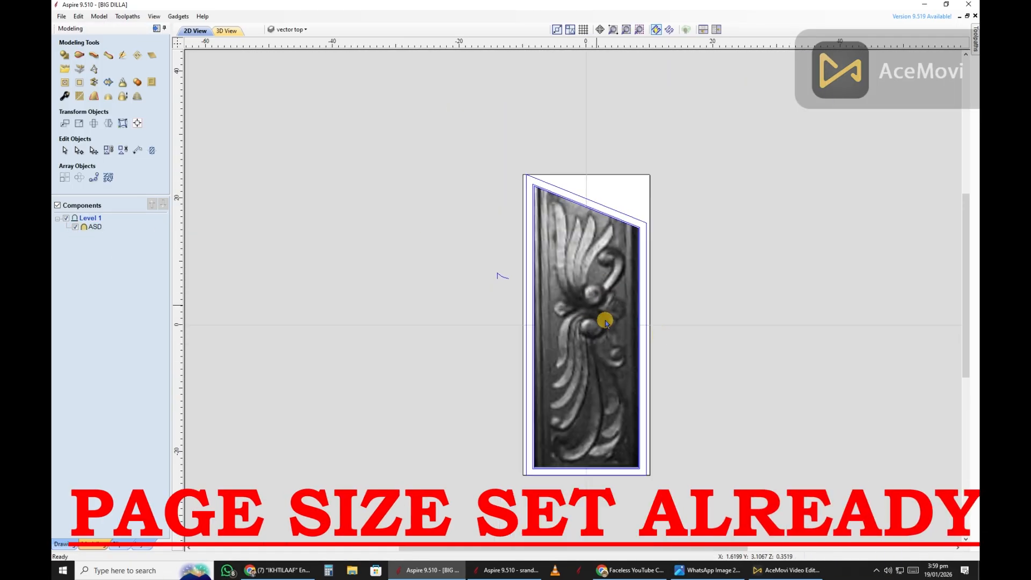
Step: Compare the ASD reference image with the carved panels on both leaves in the WhatsApp door photo
scroll(617, 254, "up", 1)
scroll(615, 237, "down", 2)
scroll(559, 272, "up", 4)
scroll(558, 273, "down", 2)
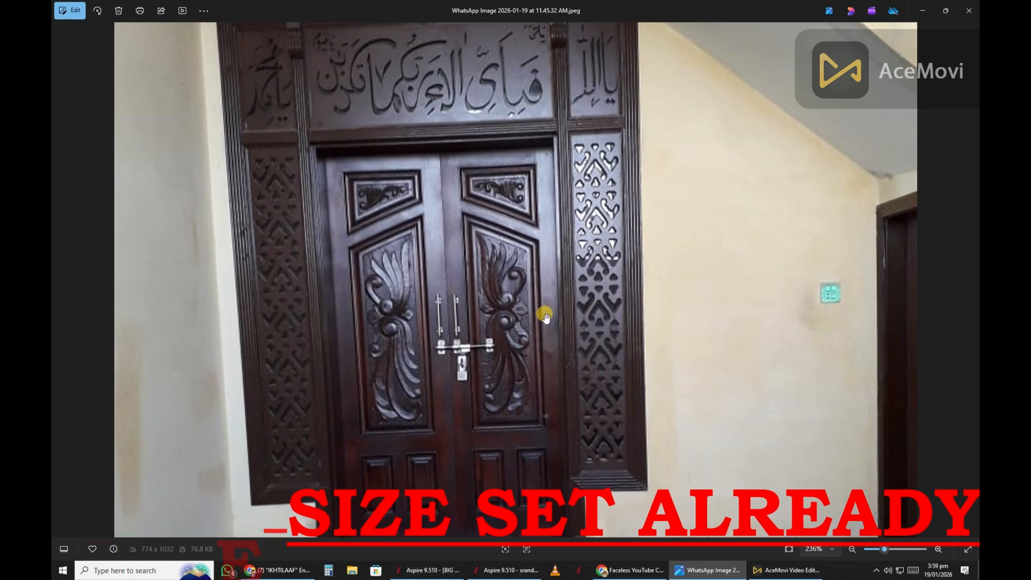
scroll(483, 242, "up", 3)
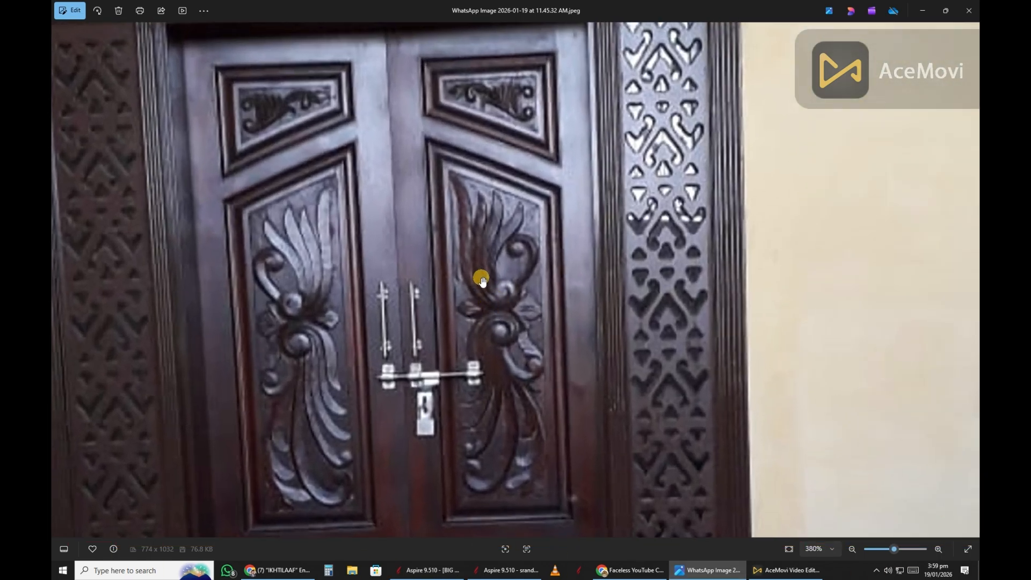
scroll(495, 265, "up", 1)
scroll(543, 280, "down", 1)
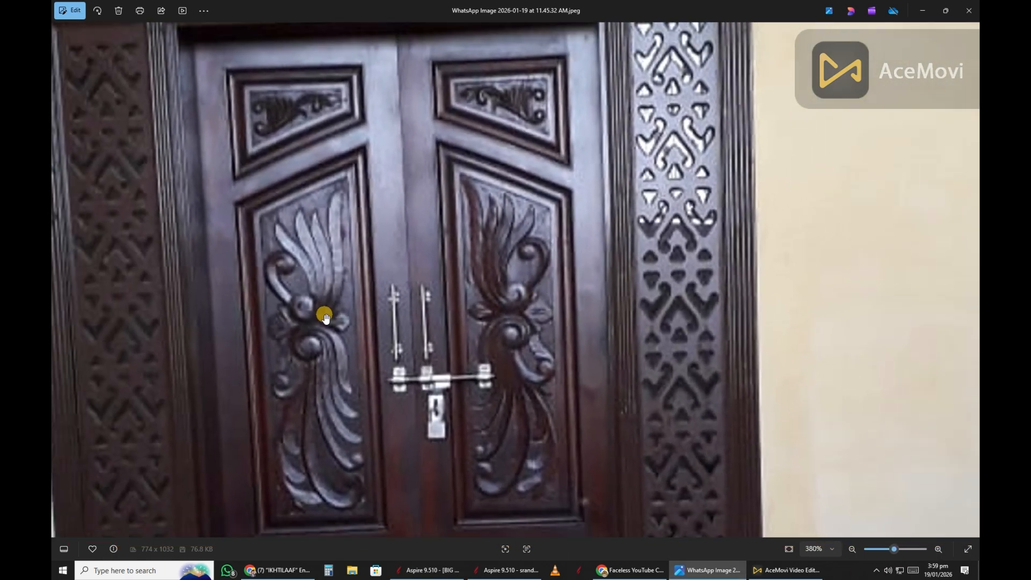
scroll(544, 289, "up", 1)
scroll(545, 290, "down", 5)
key("alt+Tab")
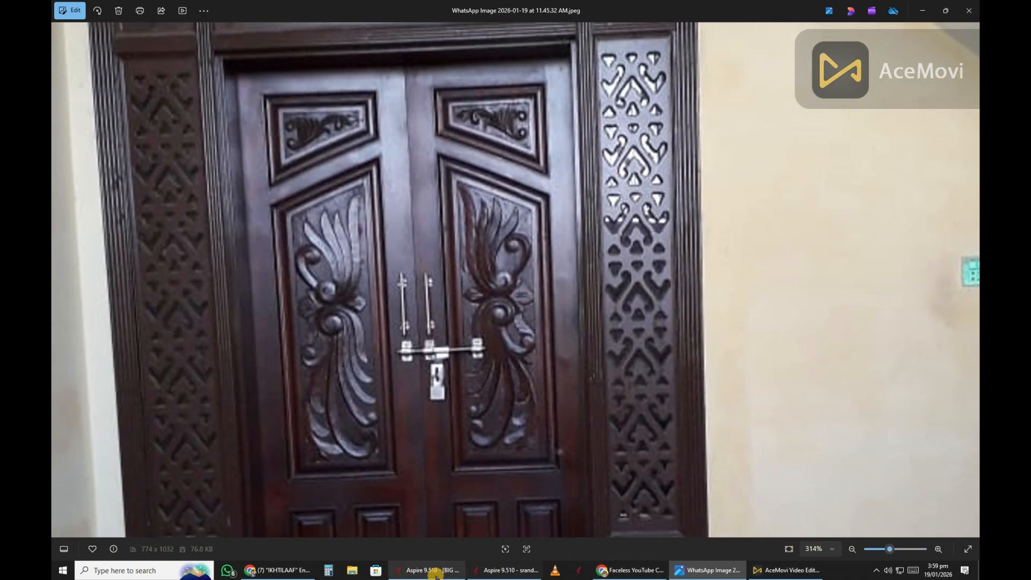
Step: Return to the BIG DILLA job in Aspire and examine the upper leaves and scrolls of the reference carving
scroll(714, 260, "up", 1)
scroll(660, 276, "down", 2)
scroll(748, 258, "up", 2)
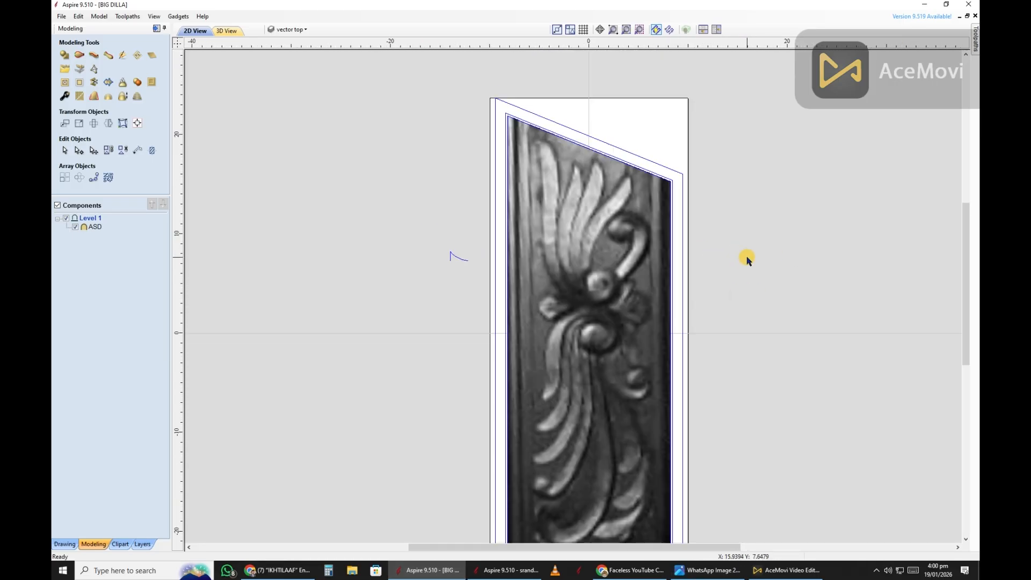
scroll(609, 303, "up", 1)
scroll(610, 302, "down", 2)
scroll(716, 257, "up", 1)
scroll(497, 302, "down", 1)
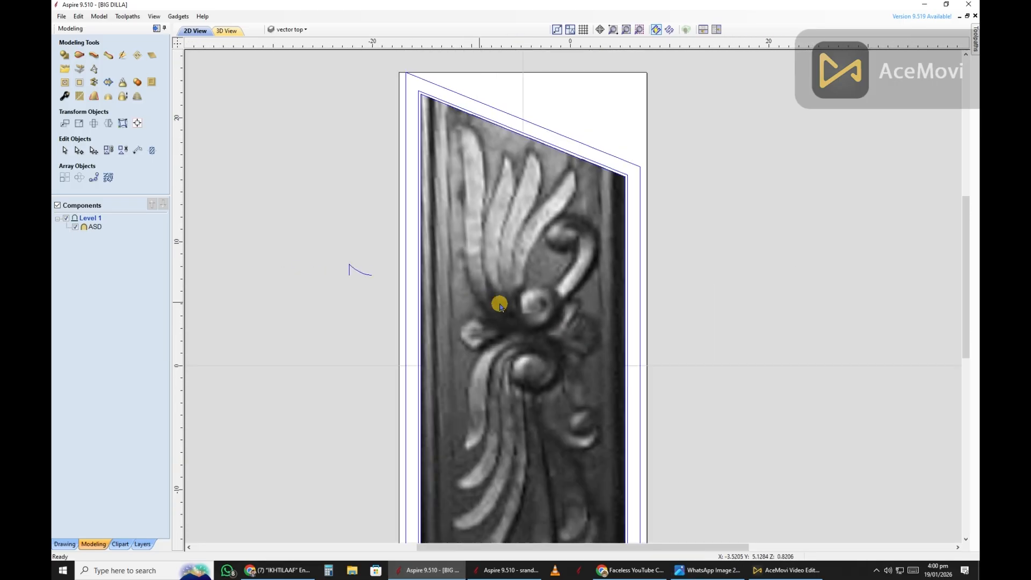
scroll(665, 279, "down", 2)
scroll(591, 257, "up", 2)
scroll(559, 239, "down", 1)
Step: Make Layer 1 the active drawing layer
left_click(288, 30)
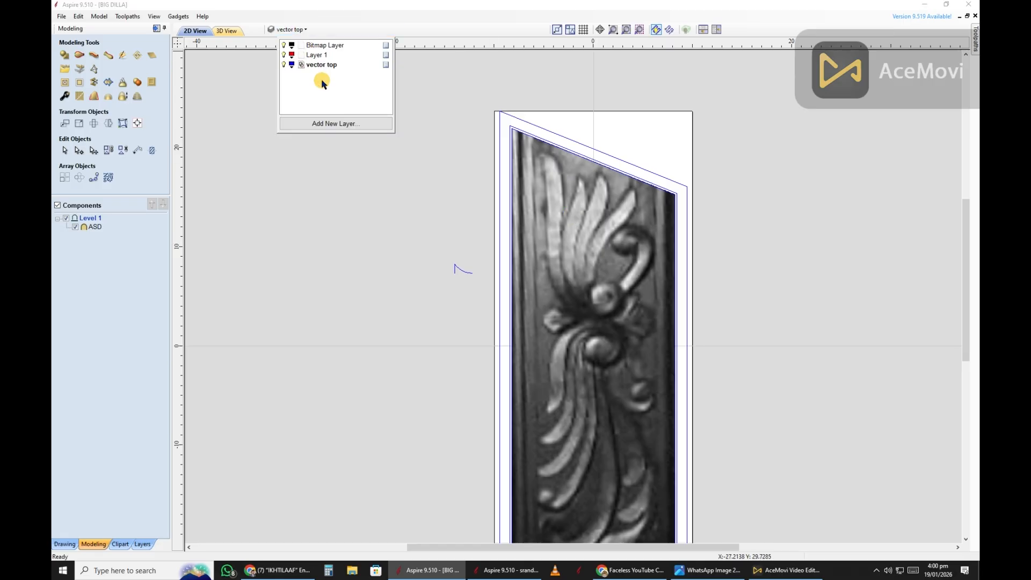
left_click(318, 56)
left_click(633, 268)
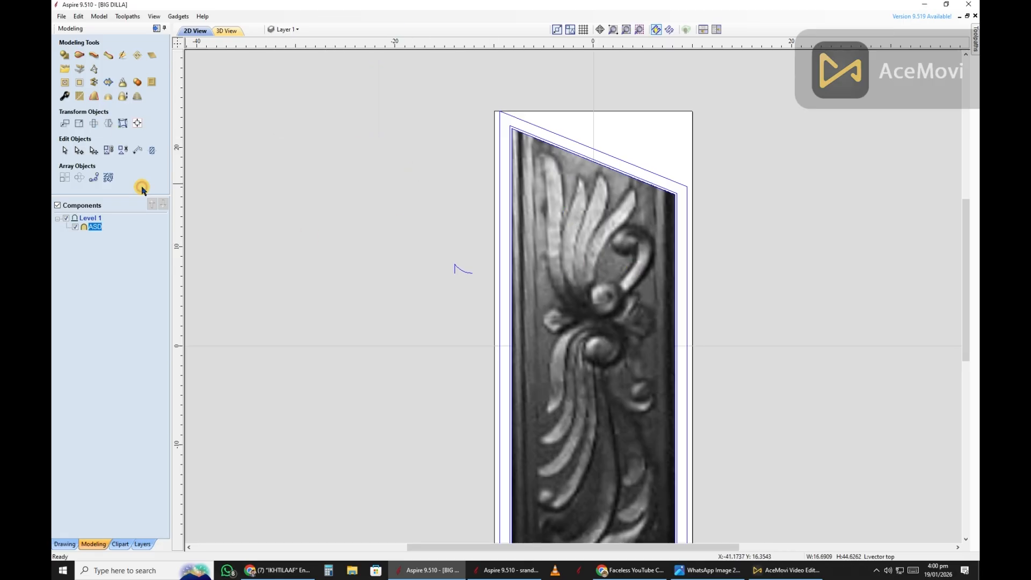
Step: Draw a rough open polyline from the centre of the upper round scroll, around its base and up to the leftmost leaf's tip
left_click(68, 111)
scroll(638, 241, "up", 5)
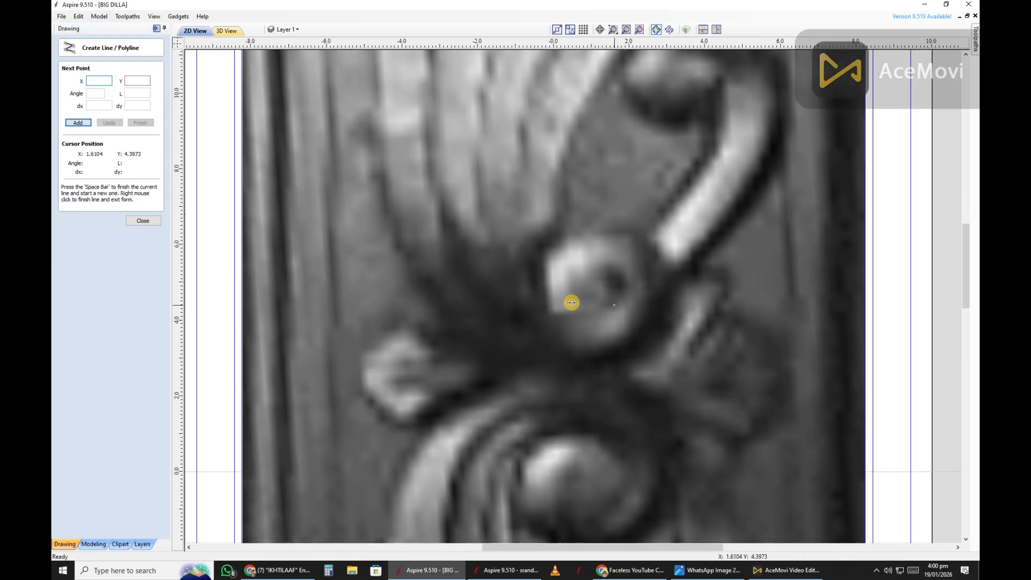
left_click(661, 298)
scroll(642, 365, "down", 1)
left_click(467, 317)
scroll(512, 368, "down", 4)
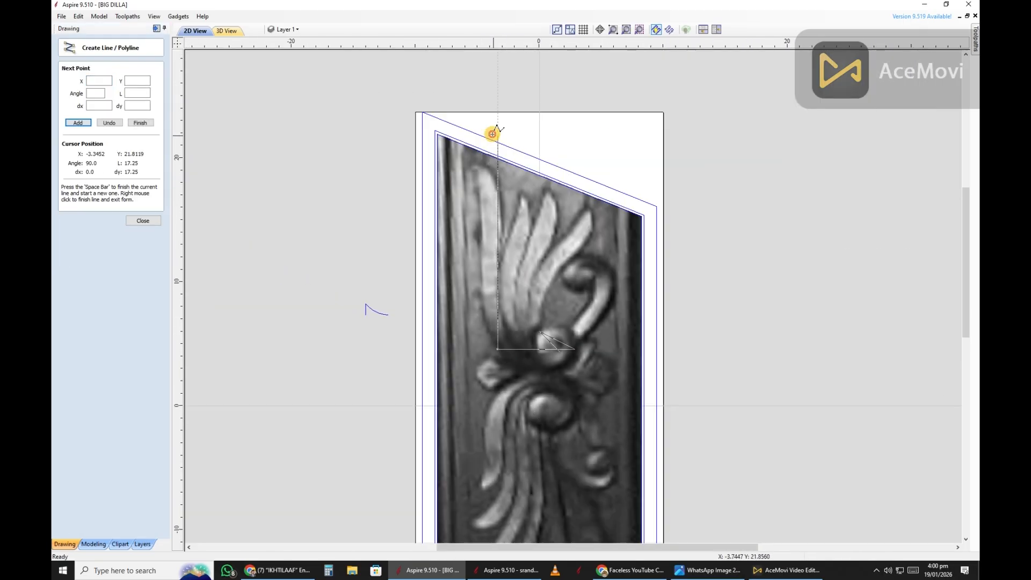
scroll(460, 207, "up", 3)
left_click(489, 118)
right_click(491, 127)
Step: Convert the polyline's lower and outer scroll spans to Bezier curves and bend them around the outside of the upper round scroll
scroll(493, 141, "down", 2)
scroll(546, 353, "up", 3)
key("n")
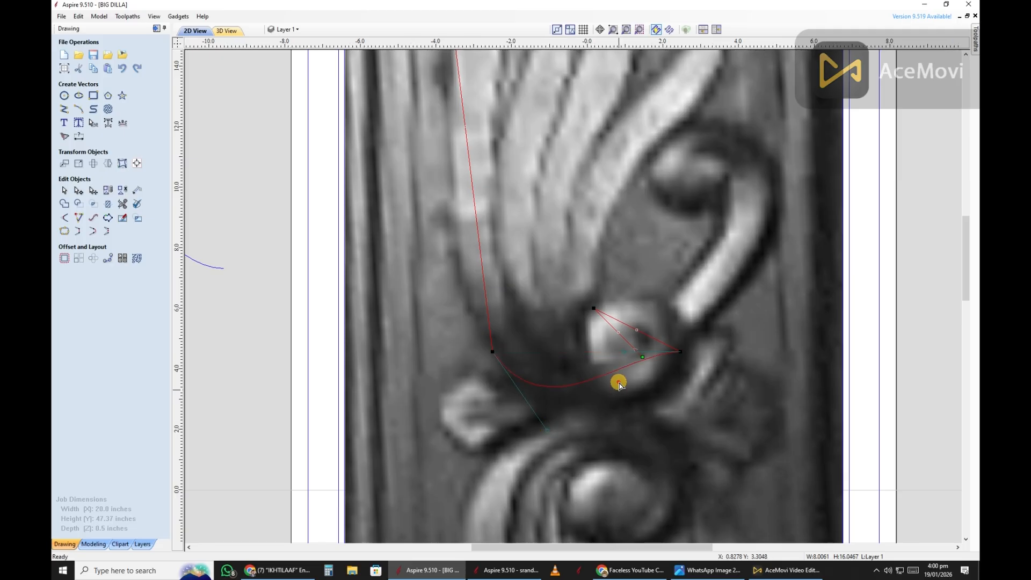
scroll(617, 379, "up", 2)
scroll(674, 331, "up", 2)
key("b")
left_click_drag(652, 320, 688, 248)
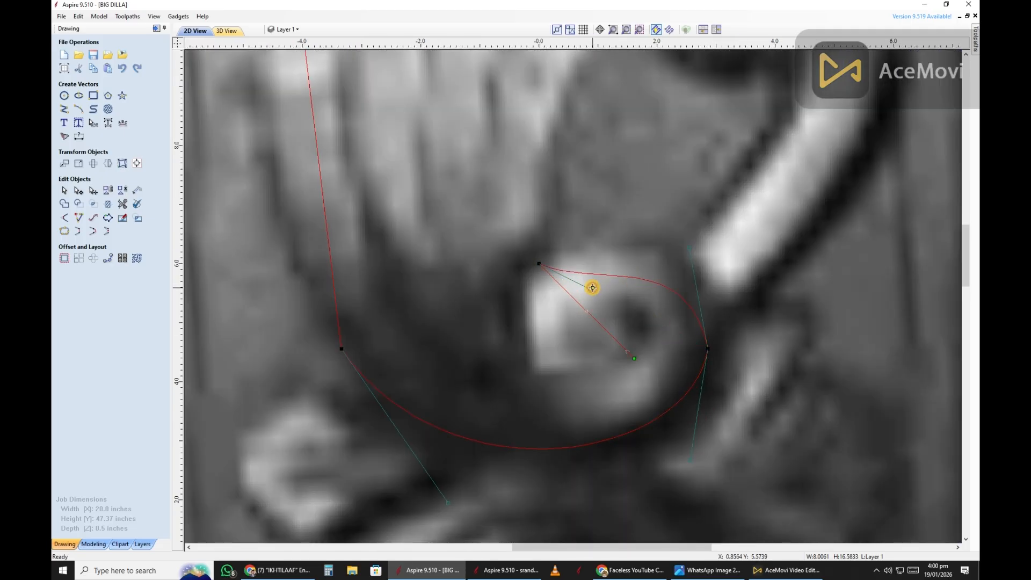
left_click_drag(593, 290, 577, 224)
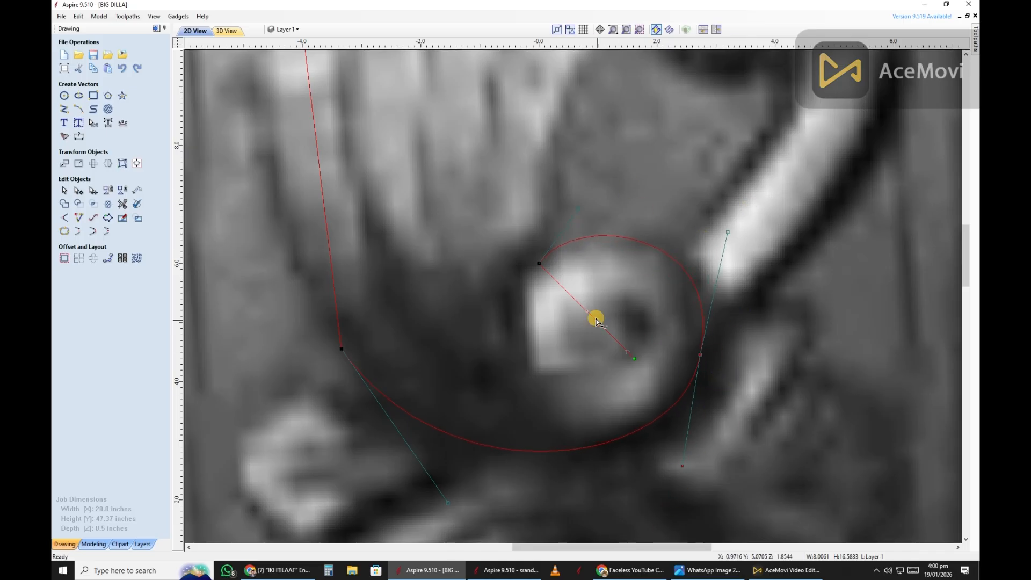
Step: Convert the innermost span to a Bezier curve and bend it into a spiral around the scroll's inner edge
scroll(566, 301, "up", 1)
key("b")
left_click_drag(568, 291, 514, 353)
left_click(604, 357)
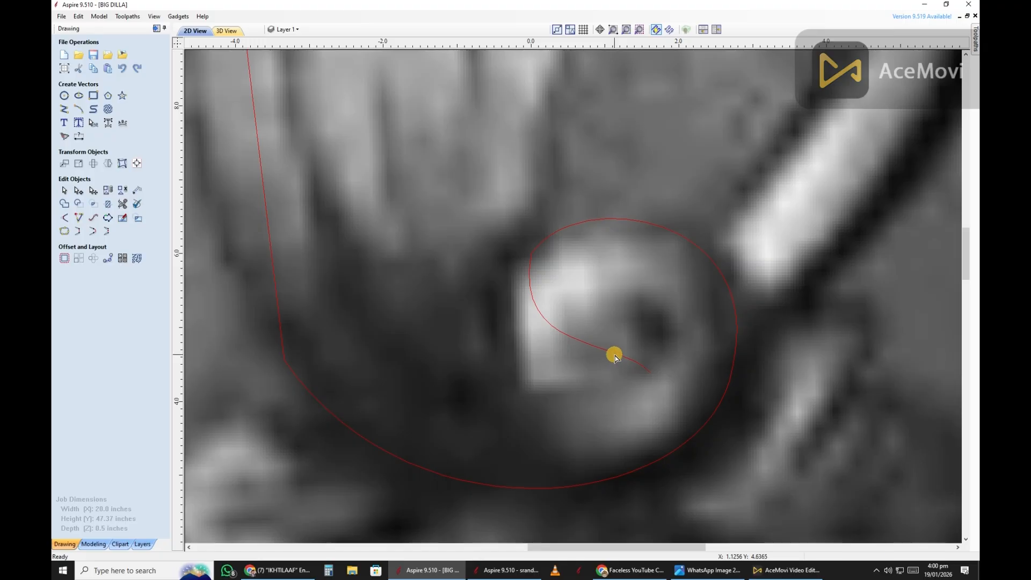
left_click_drag(604, 380, 585, 422)
left_click_drag(514, 353, 479, 358)
left_click_drag(580, 184, 580, 183)
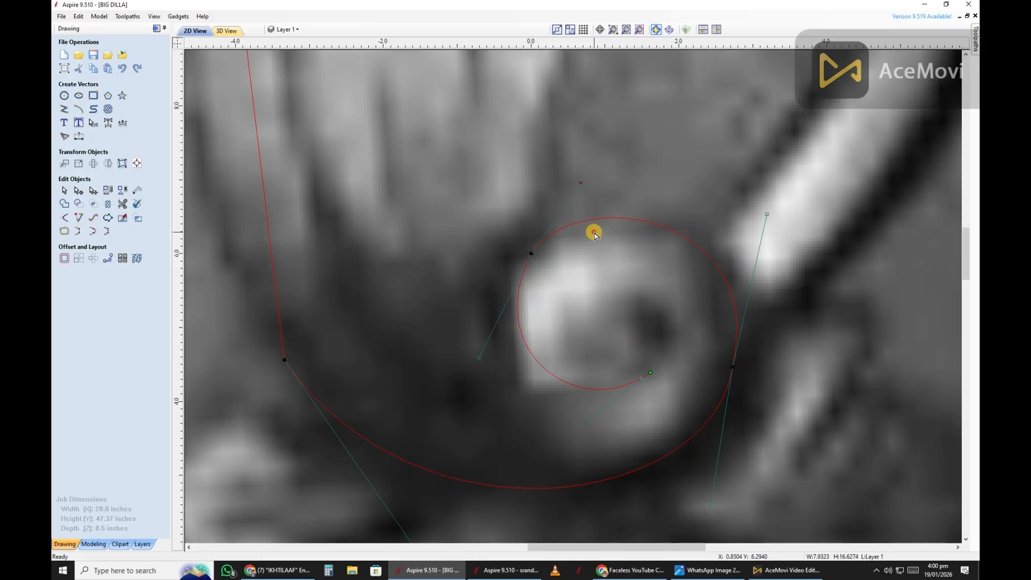
Step: Fine-tune the spiral's nodes and curve handles to follow the upper round scroll smoothly
scroll(547, 269, "down", 2)
scroll(554, 250, "up", 2)
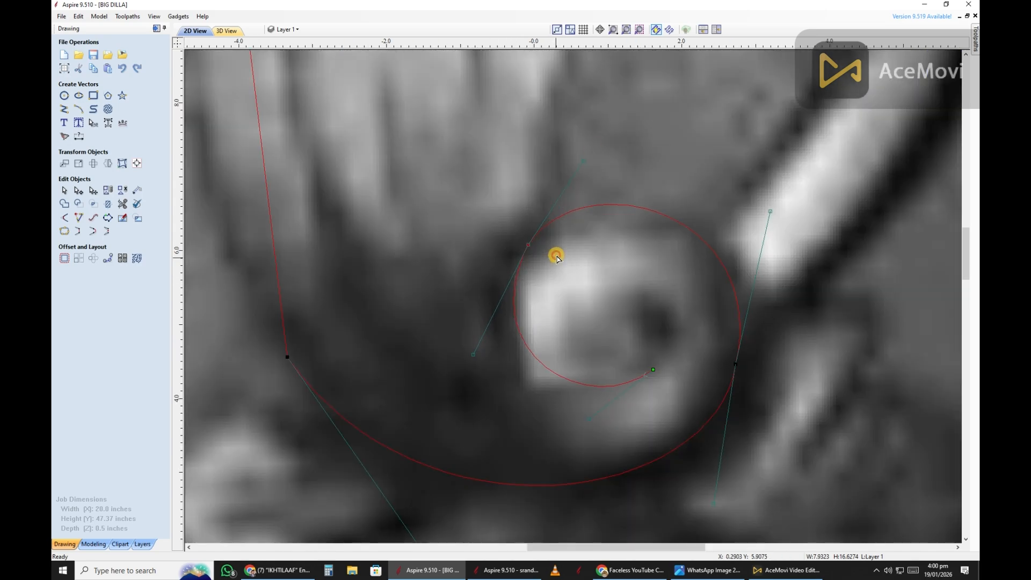
scroll(675, 330, "down", 1)
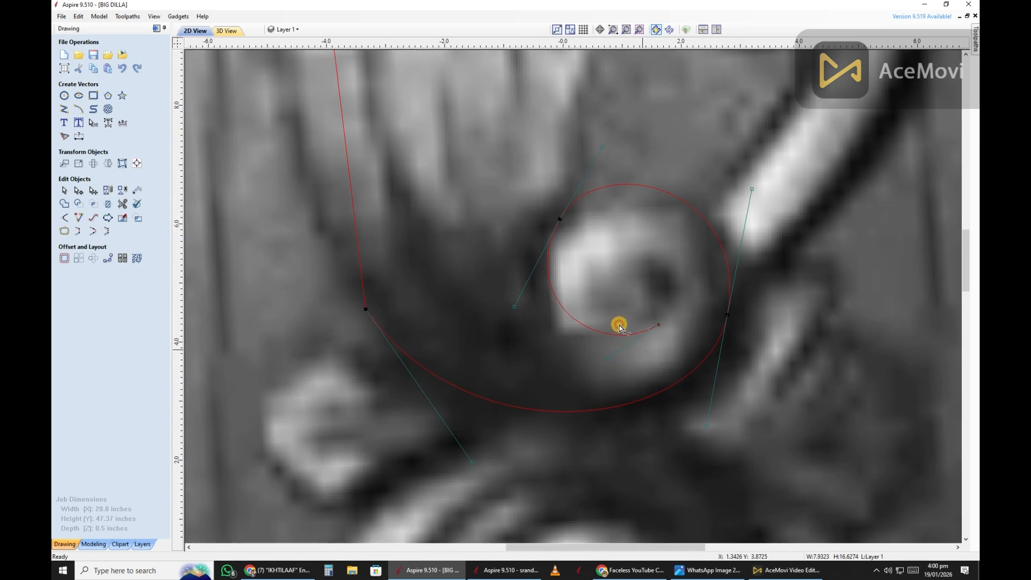
scroll(583, 214, "up", 1)
scroll(582, 231, "down", 1)
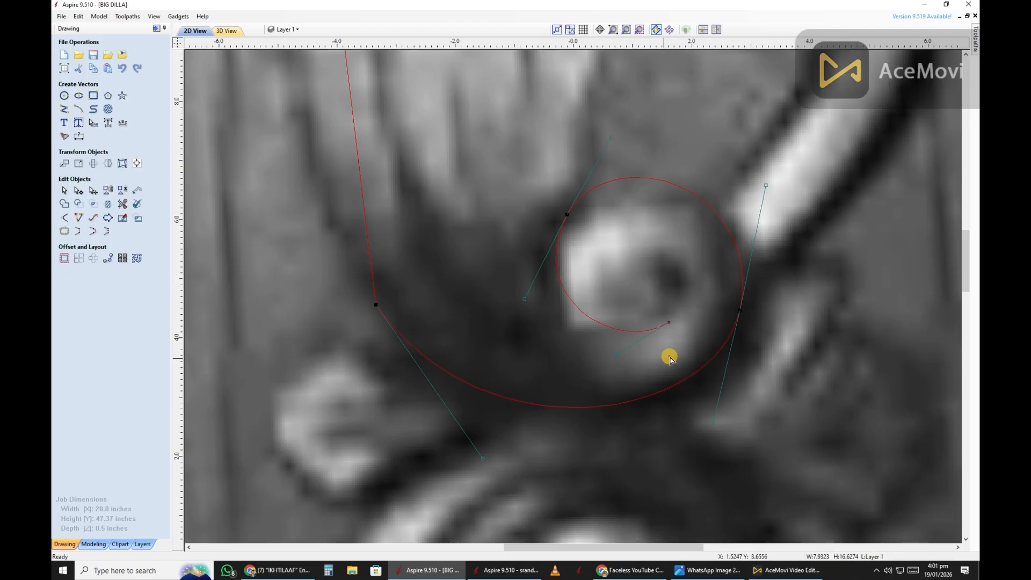
scroll(591, 312, "up", 1)
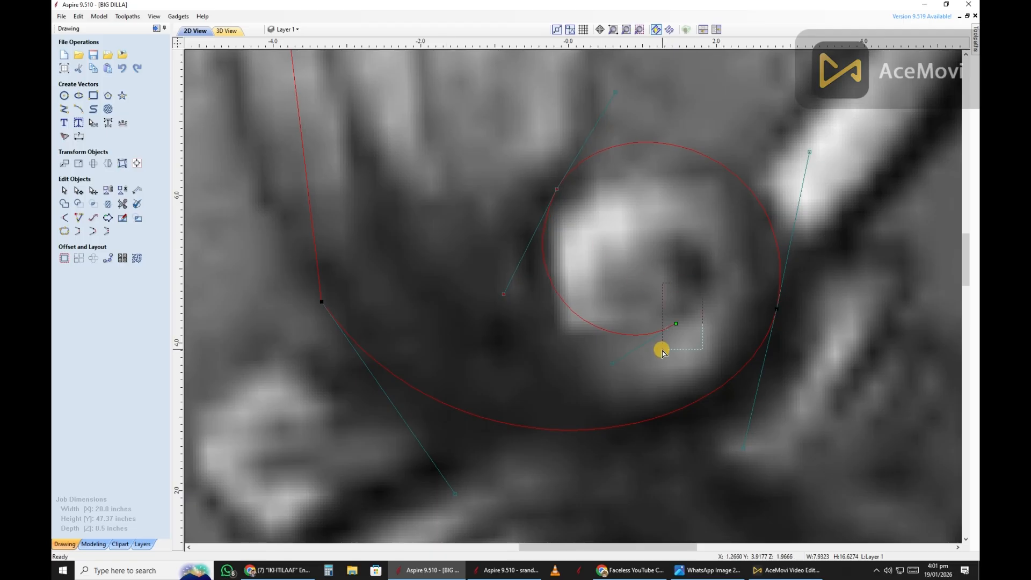
scroll(592, 386, "down", 3)
scroll(655, 218, "up", 2)
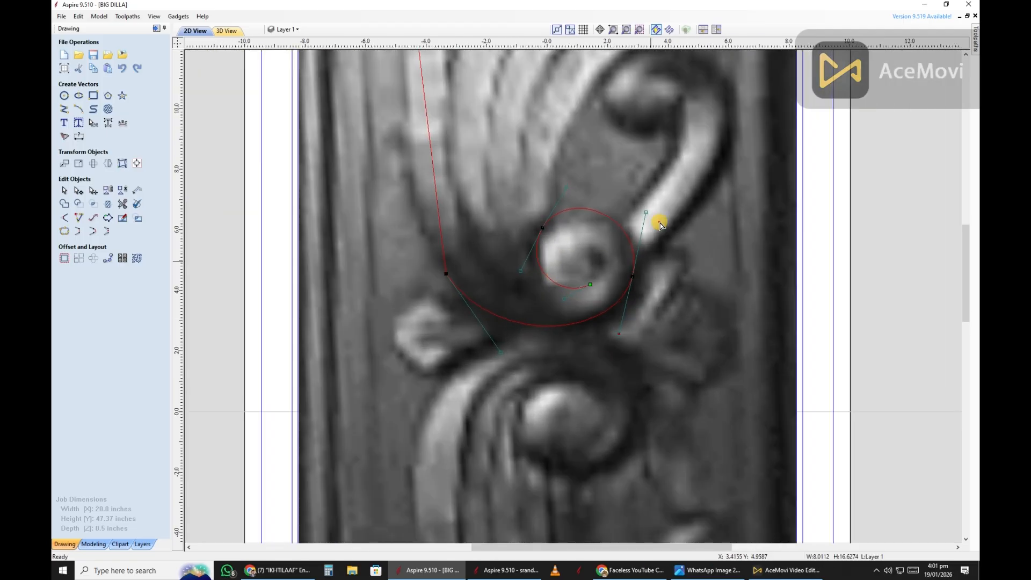
scroll(642, 255, "up", 2)
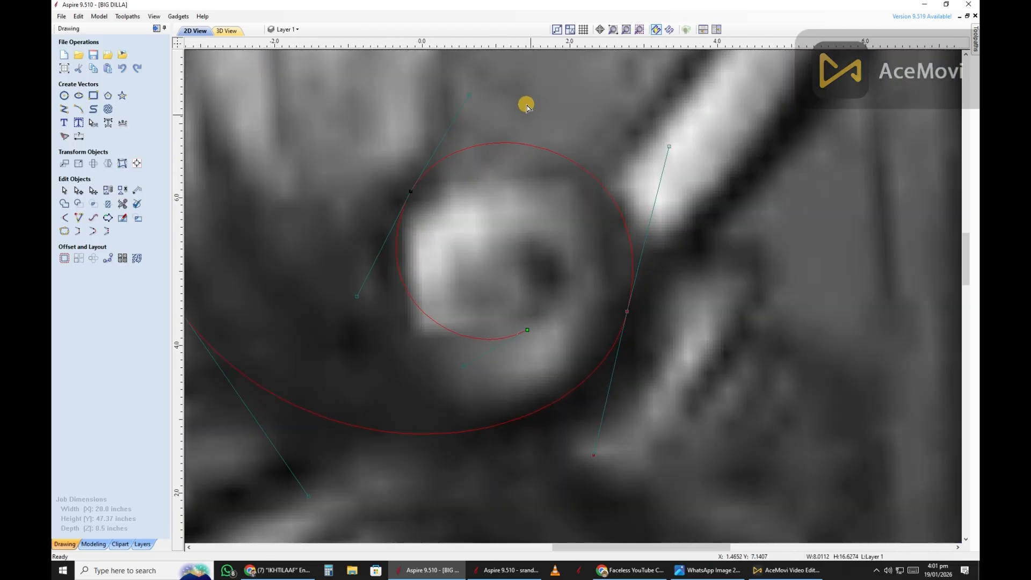
scroll(394, 231, "down", 3)
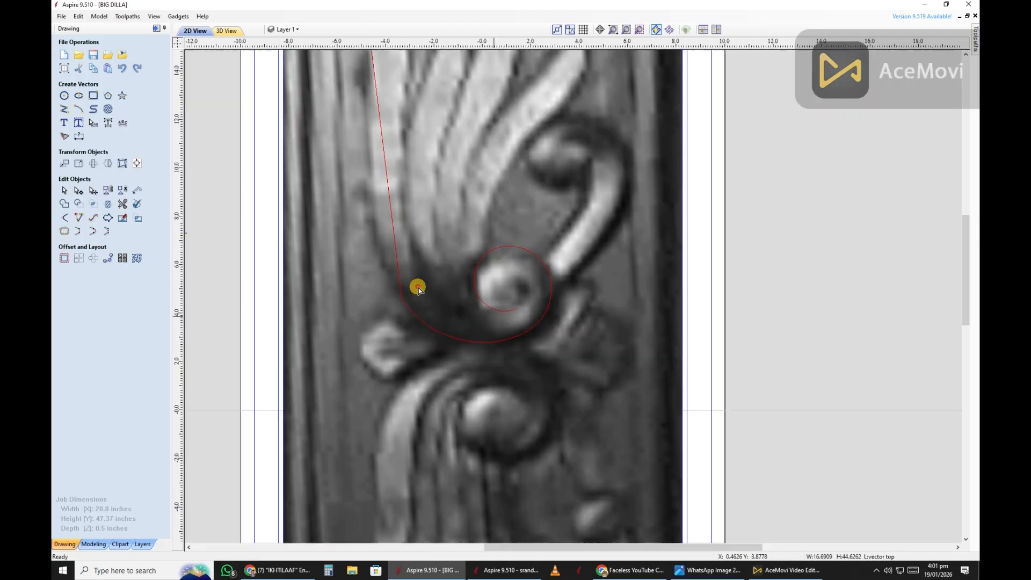
Step: Bend the long straight span into a Bezier curve along the outer edge of the leftmost leaf
scroll(398, 259, "up", 1)
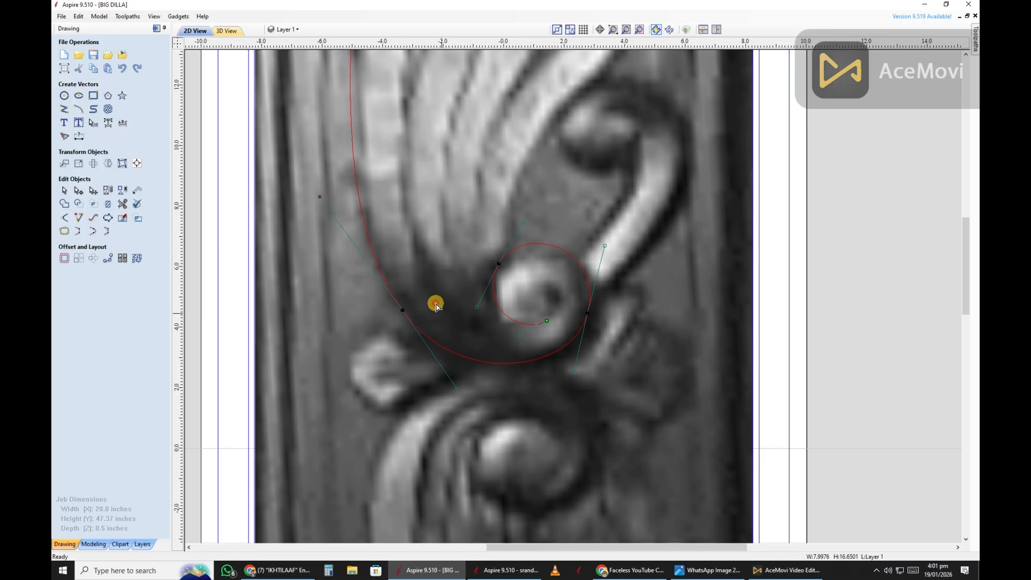
scroll(511, 296, "up", 3)
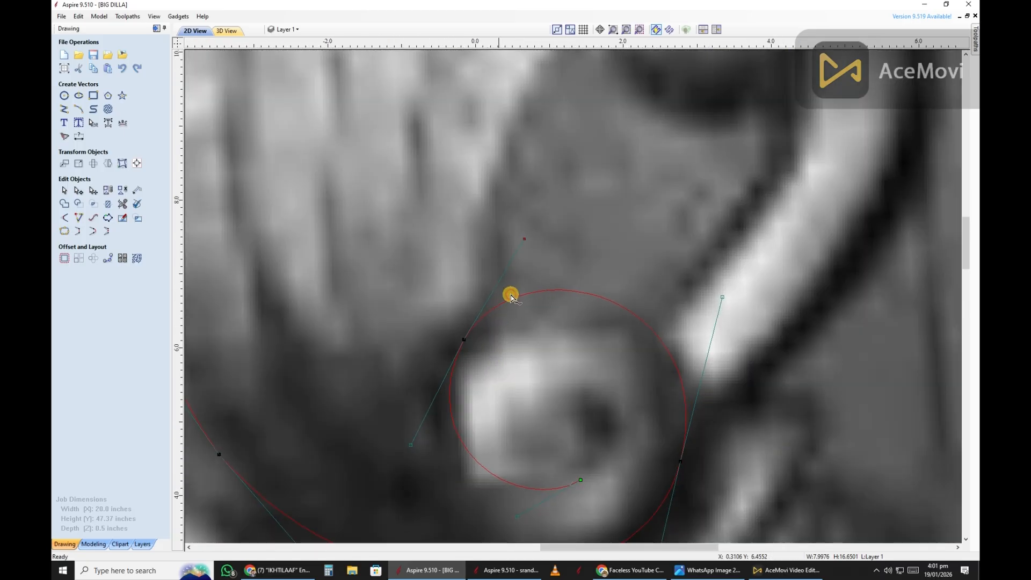
scroll(534, 391, "down", 4)
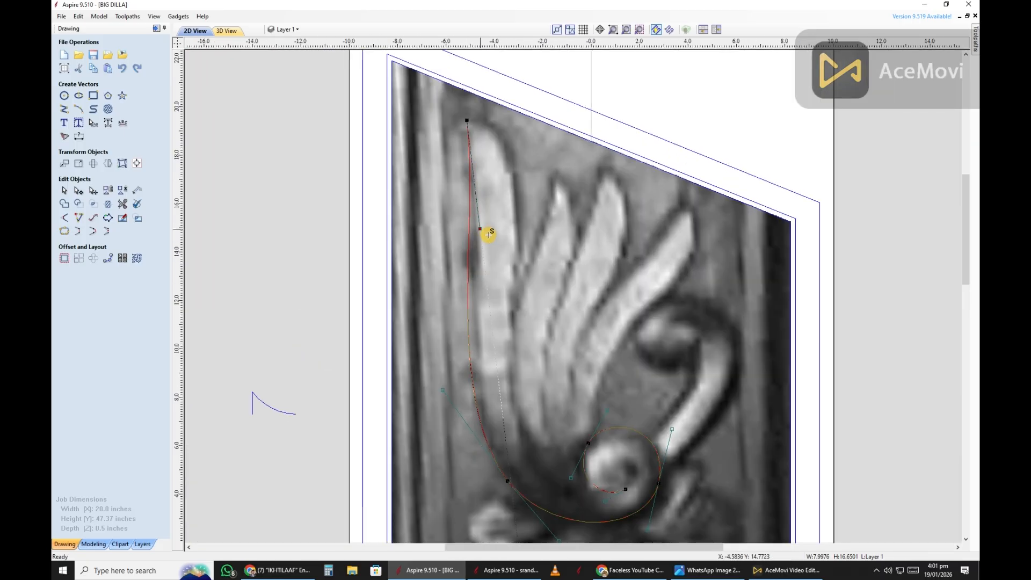
left_click_drag(488, 234, 490, 235)
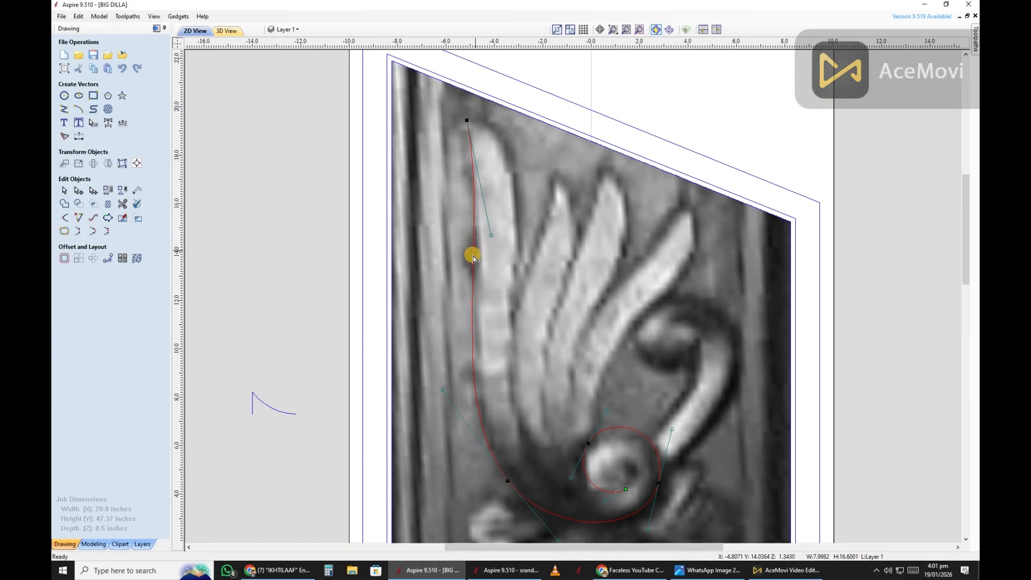
Step: Add a node below the leftmost leaf's tip and curve the end of the line outward at the tip
scroll(477, 203, "up", 5)
double_click(468, 202)
scroll(469, 202, "down", 2)
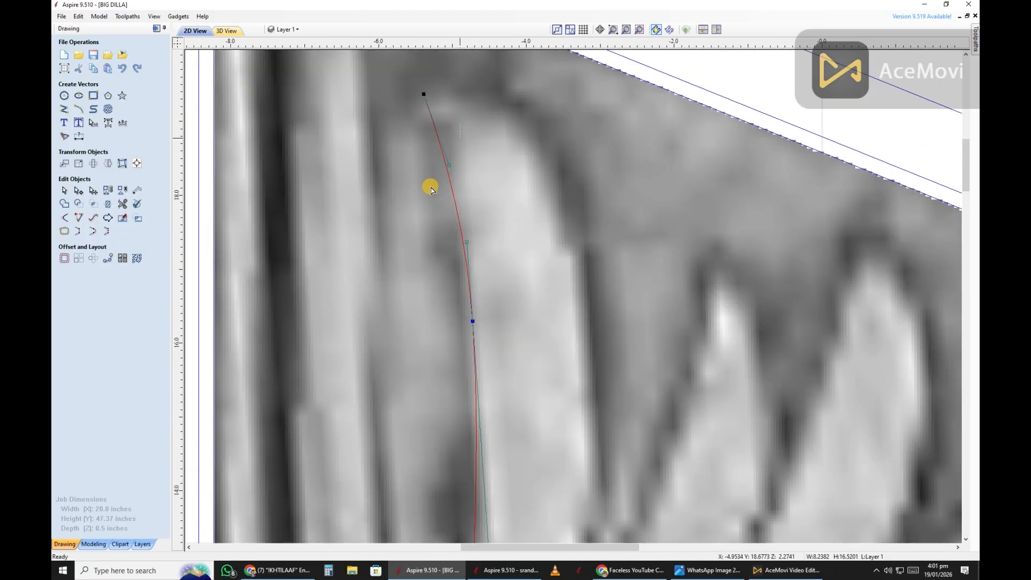
scroll(450, 198, "down", 4)
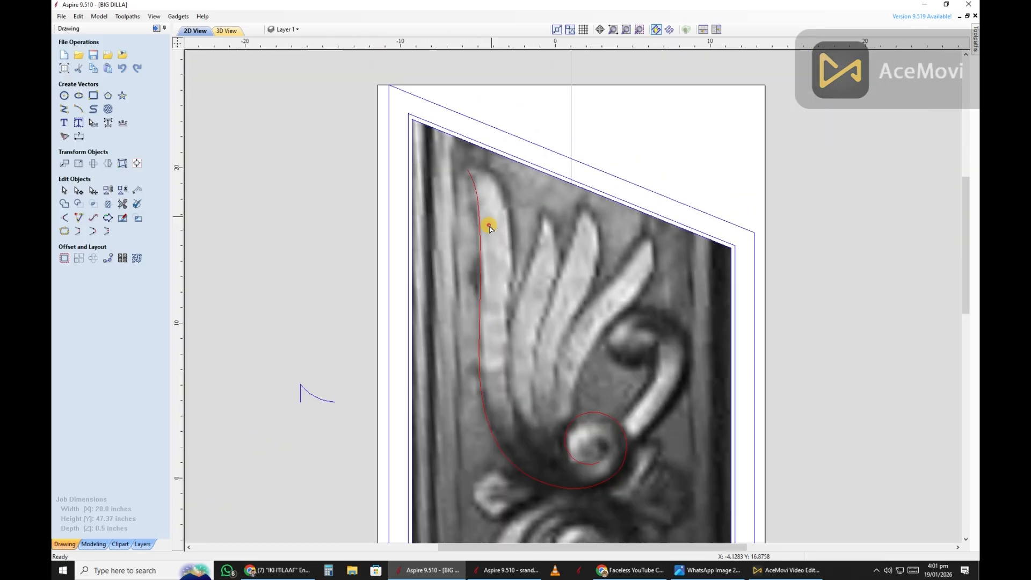
Step: Refine the traced curve's nodes beside the leftmost leaf and reposition its end at the leaf tip
scroll(559, 363, "up", 5)
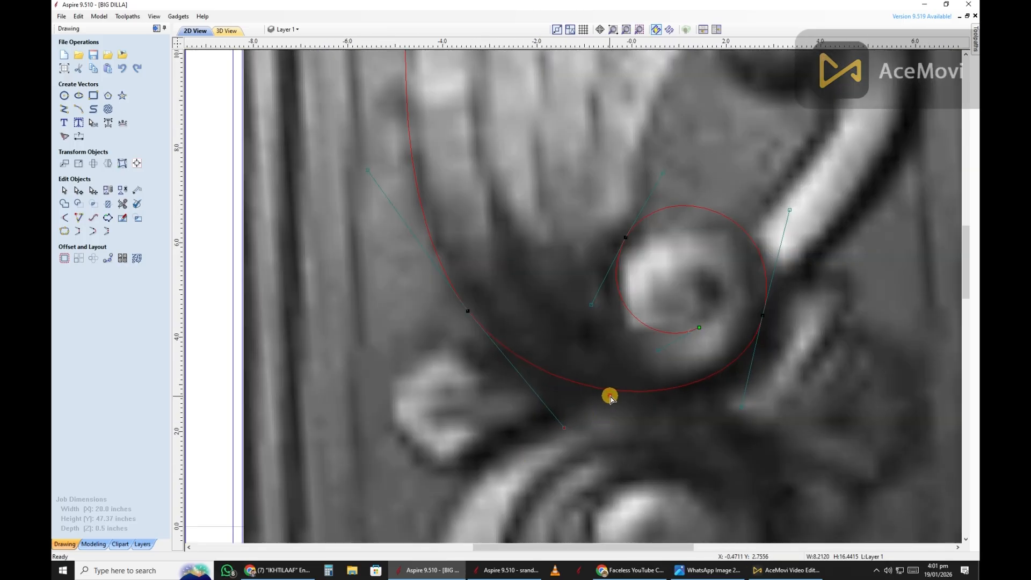
scroll(499, 297, "up", 3)
scroll(536, 336, "down", 5)
scroll(482, 374, "up", 3)
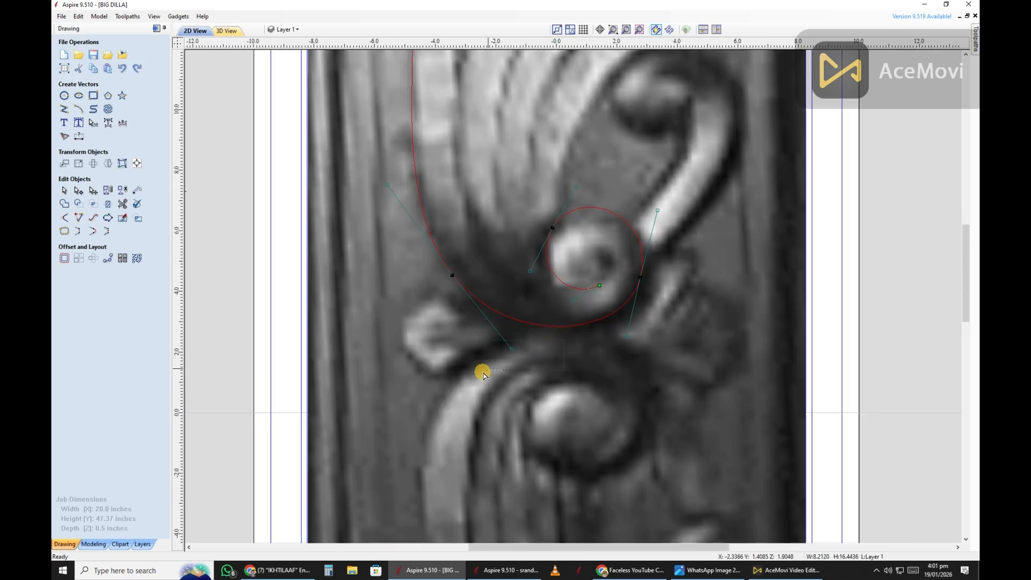
scroll(537, 274, "up", 2)
scroll(617, 302, "down", 4)
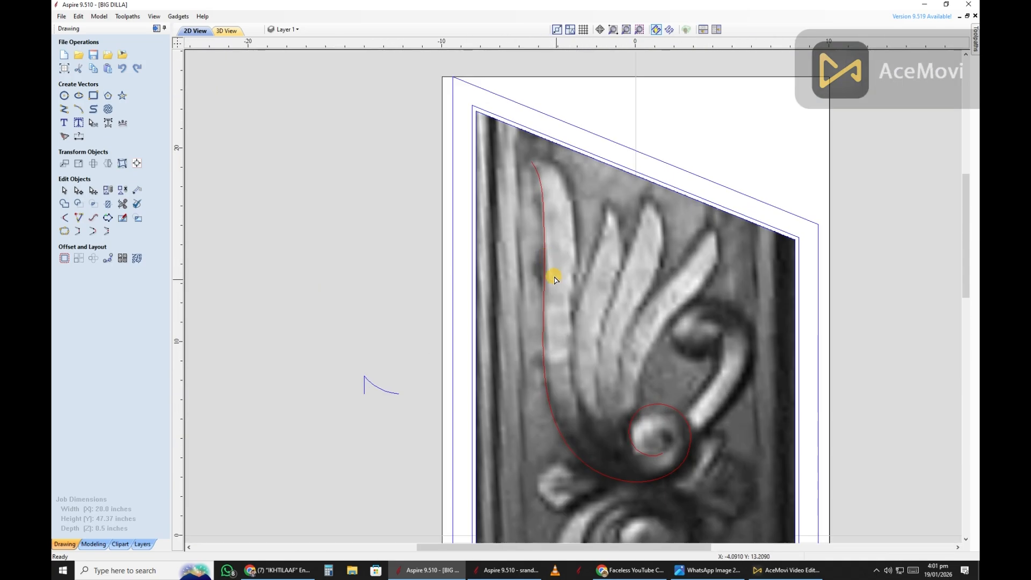
left_click(546, 218)
scroll(545, 218, "up", 2)
scroll(557, 177, "down", 2)
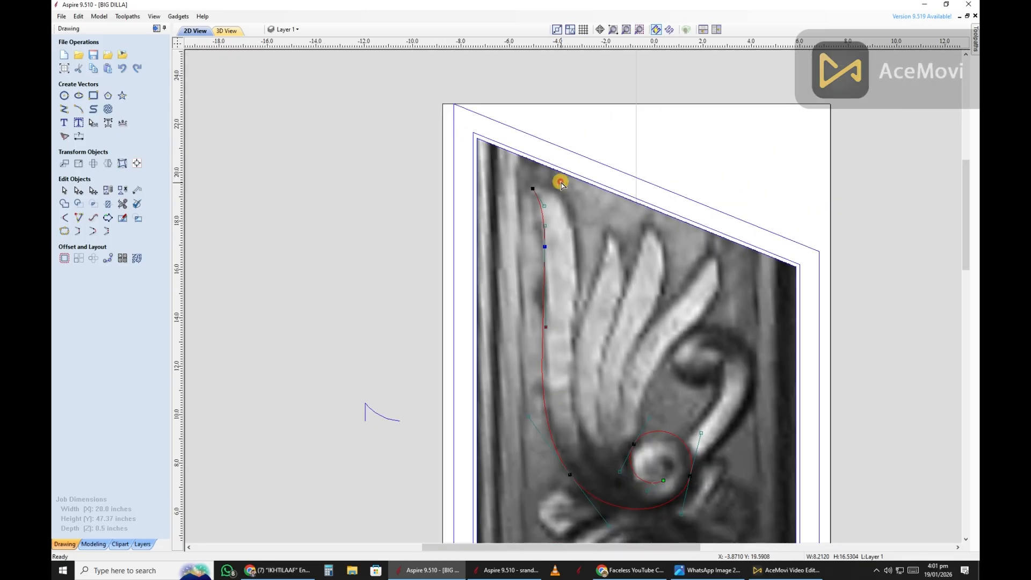
scroll(482, 263, "up", 4)
scroll(485, 285, "down", 3)
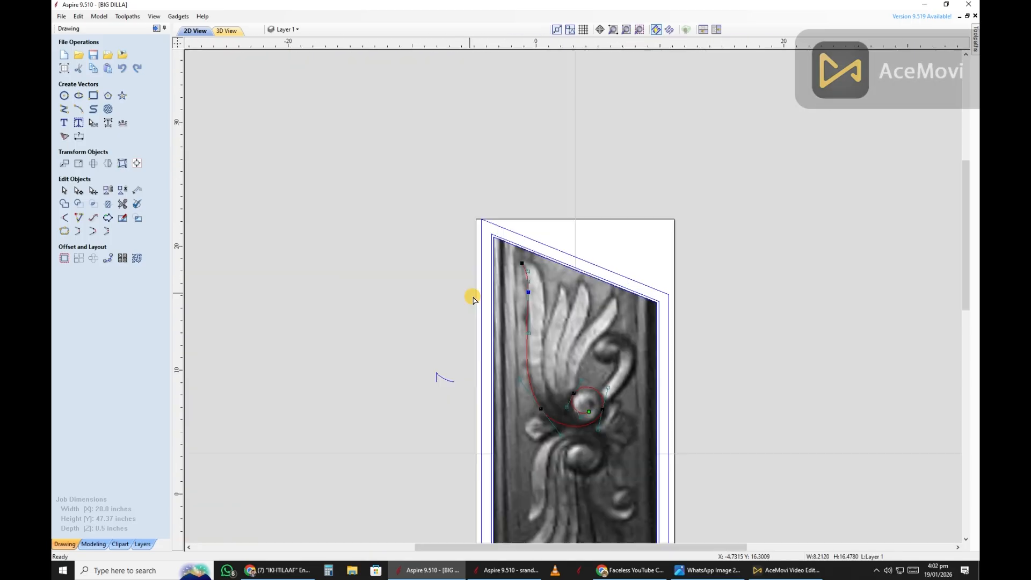
Step: Draw a polyline from the leftmost leaf's tip down its inner edge and across to the inner end of the spiral
scroll(483, 257, "up", 3)
key("p")
left_click(407, 176)
scroll(545, 327, "down", 4)
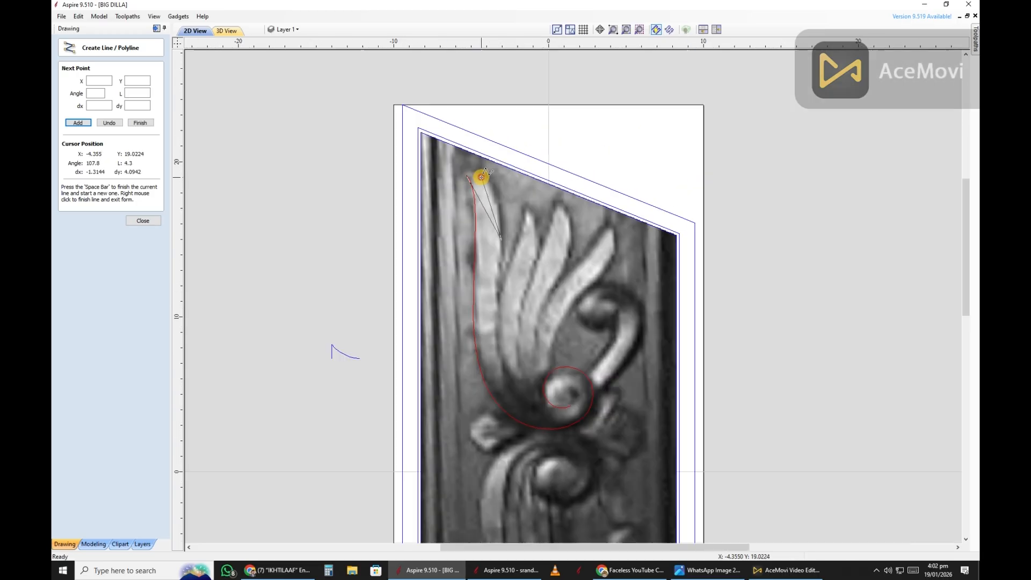
scroll(467, 424, "up", 4)
left_click(458, 430)
scroll(618, 483, "up", 2)
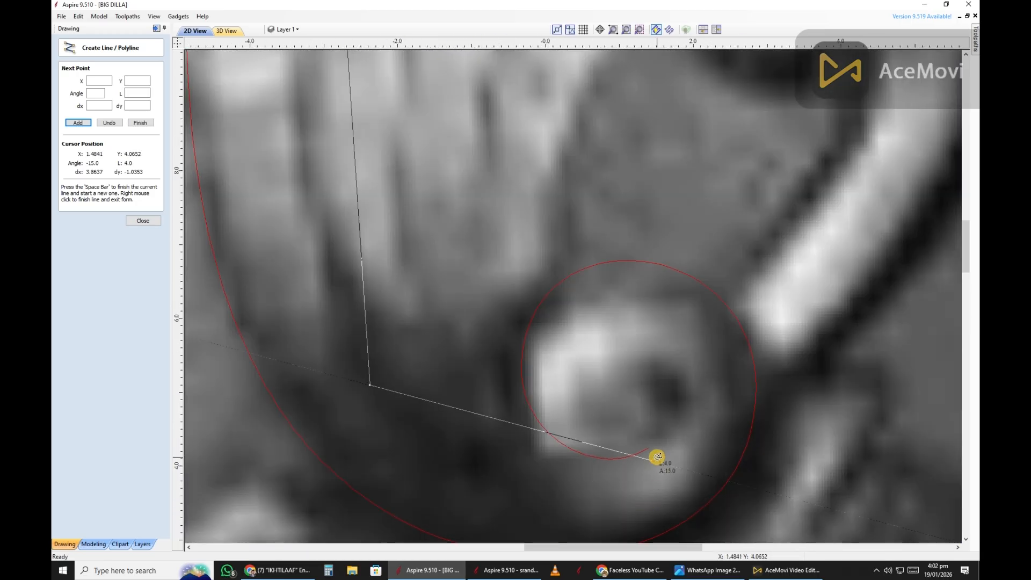
left_click(653, 450)
scroll(451, 280, "down", 3)
right_click(490, 336)
Step: Curve the polyline's lowest span beneath the round scroll into the spiral's end and adjust the outer curve around the scroll
scroll(478, 320, "up", 3)
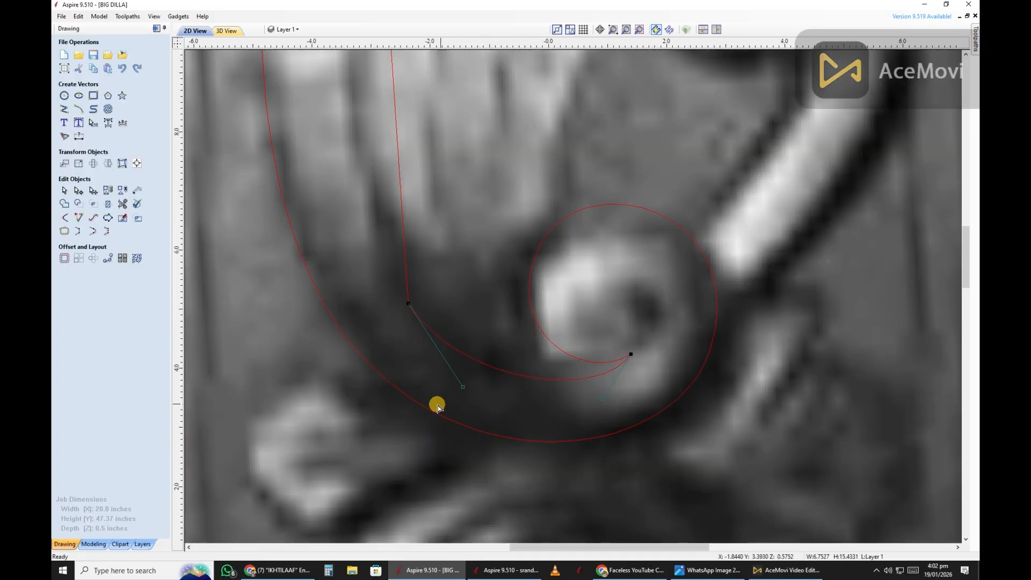
scroll(607, 349, "down", 3)
scroll(615, 306, "up", 3)
left_click(492, 404)
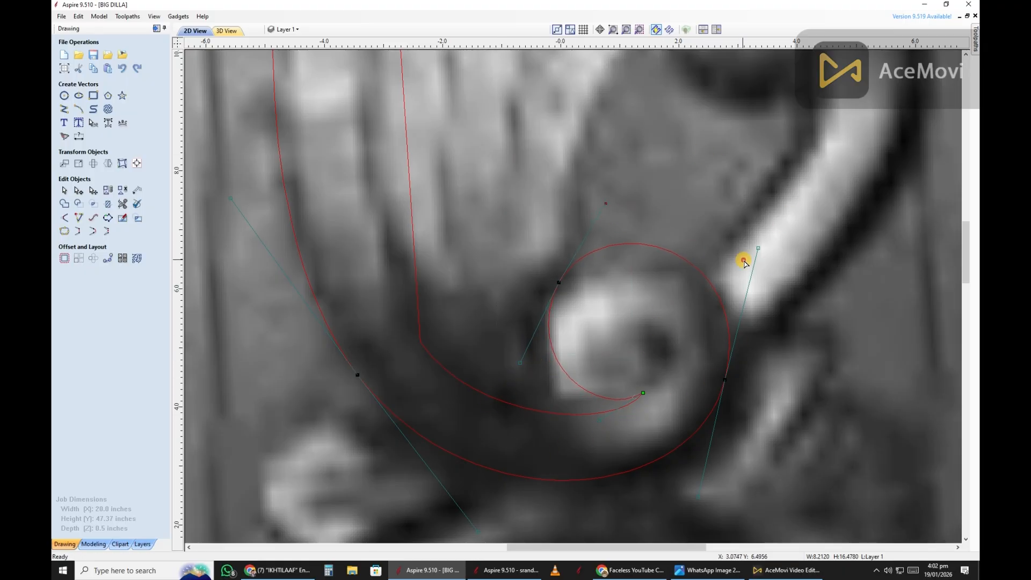
scroll(582, 292, "up", 2)
scroll(546, 332, "down", 4)
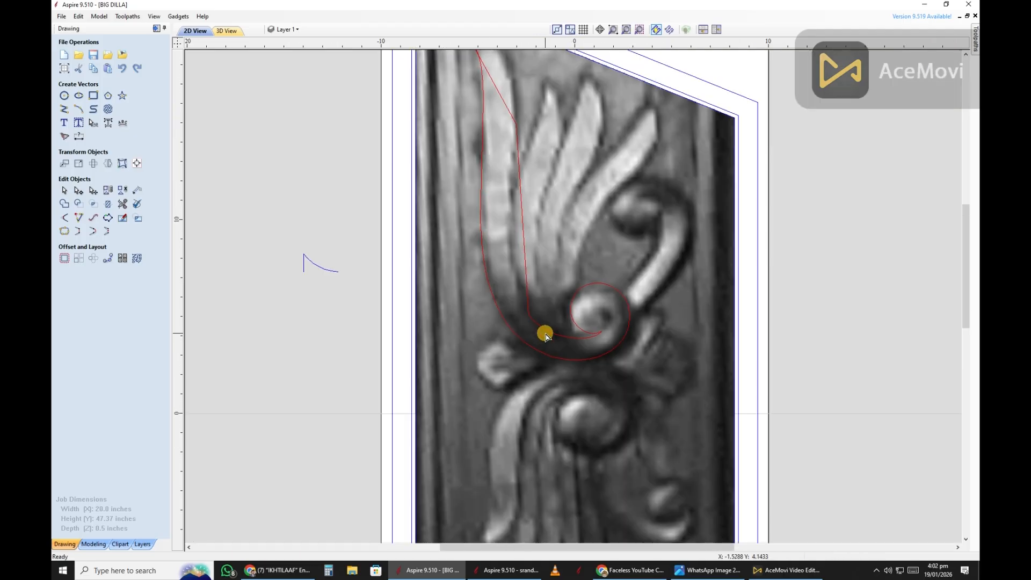
scroll(546, 322, "up", 2)
scroll(558, 406, "down", 2)
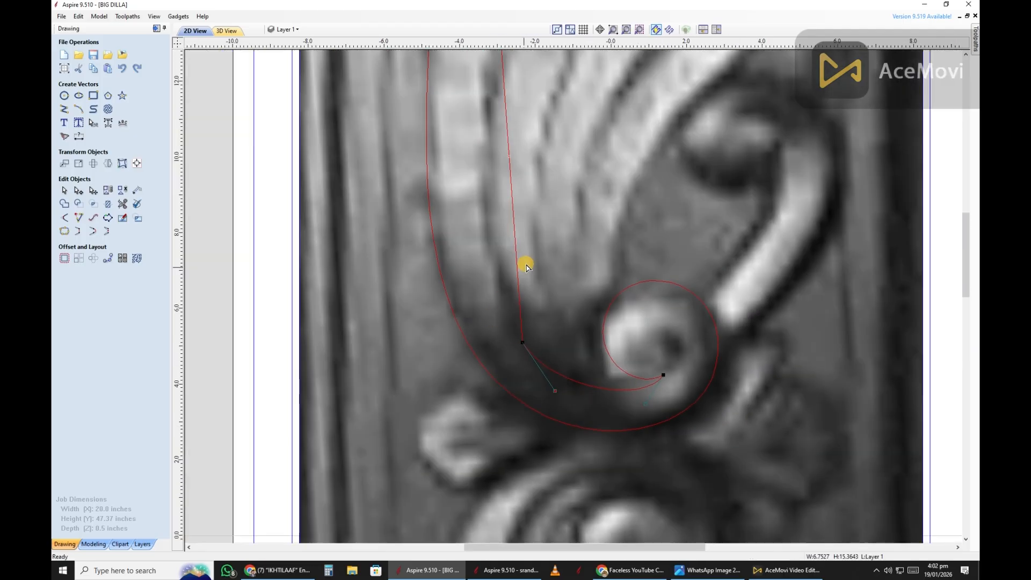
Step: Convert the long middle span into a Bezier curve and bend it along the leftmost leaf's inner edge
key("b")
scroll(524, 288, "up", 2)
left_click_drag(511, 204, 424, 240)
scroll(561, 384, "up", 2)
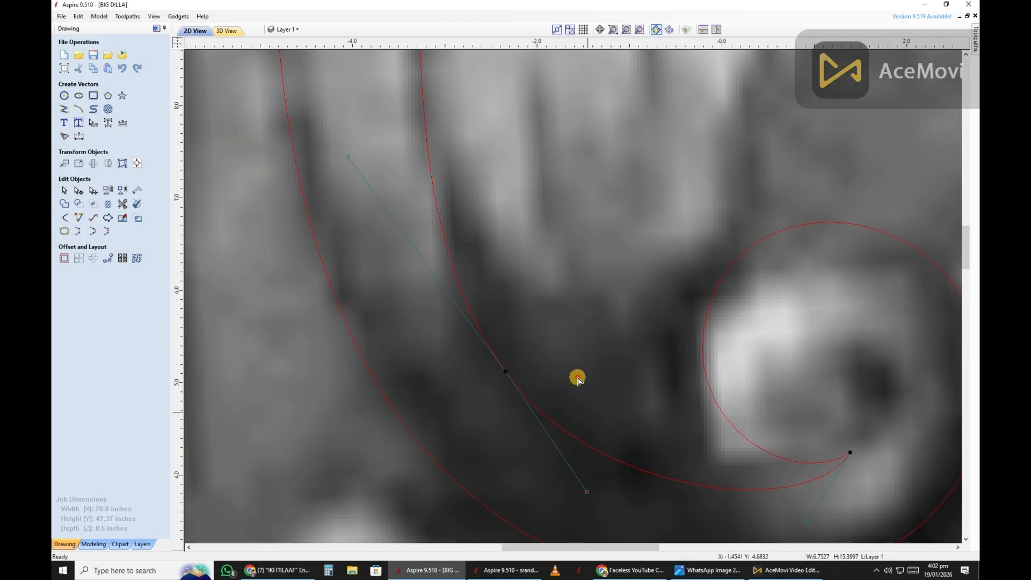
scroll(487, 393, "down", 3)
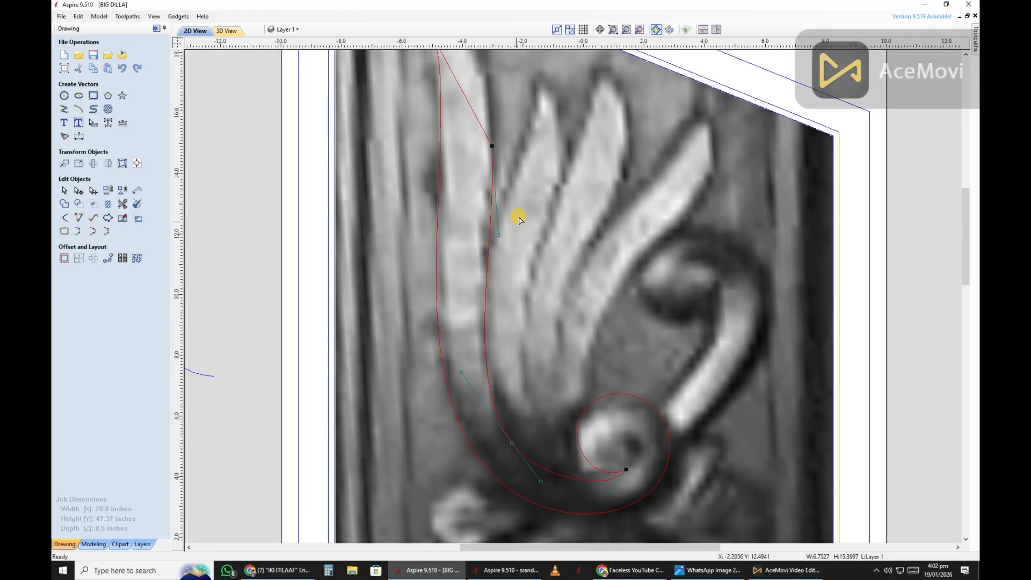
Step: Bend the top span into a rounded curve around the leftmost leaf's tip
scroll(541, 239, "down", 1)
scroll(553, 352, "up", 3)
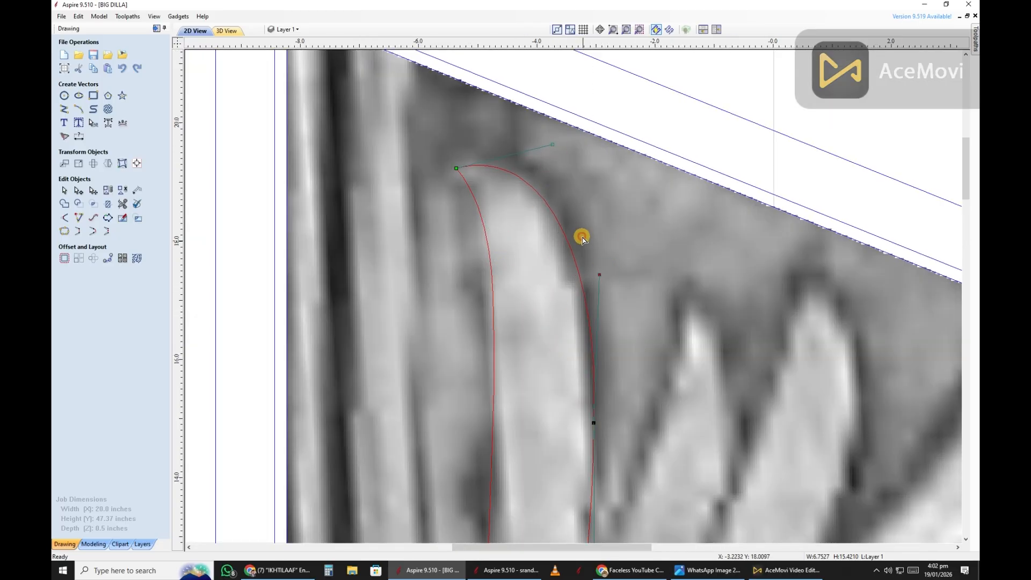
scroll(576, 285, "down", 1)
scroll(533, 201, "down", 4)
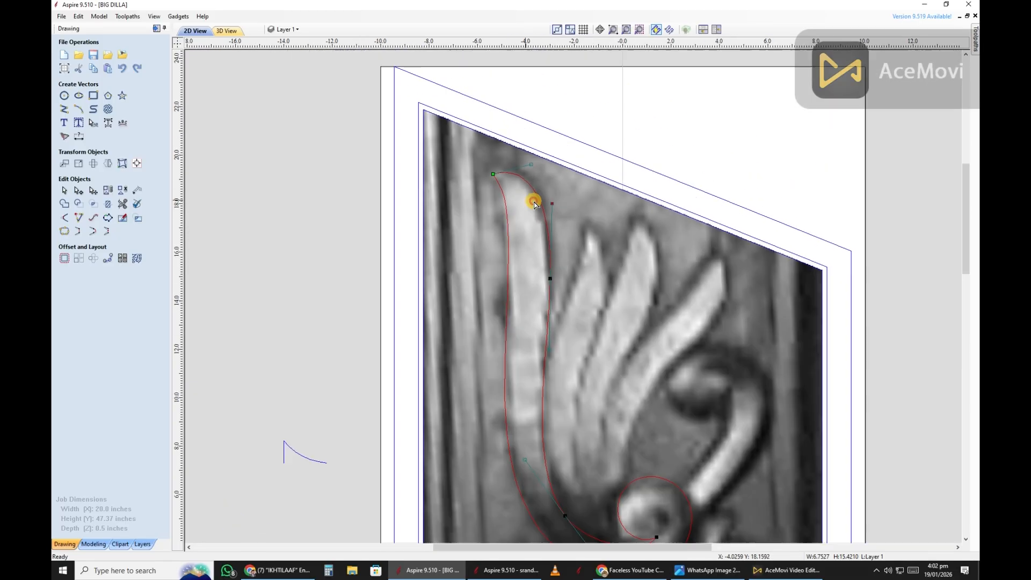
scroll(519, 189, "up", 1)
scroll(490, 260, "down", 1)
Step: Fine-tune the node and curve handles on the upper inner edge of the leftmost leaf to follow its rounded tip
scroll(553, 276, "down", 1)
scroll(569, 110, "up", 3)
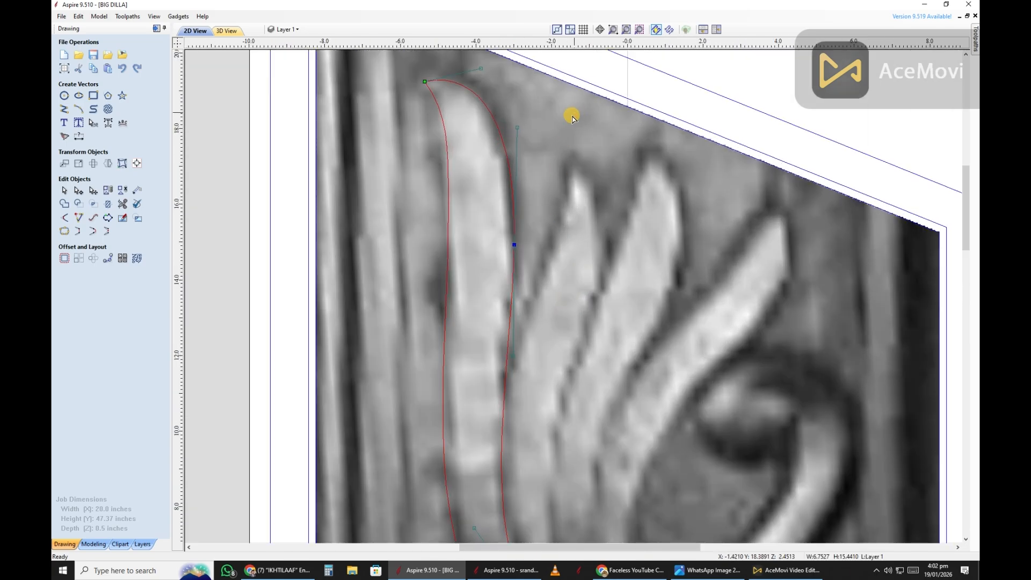
scroll(534, 198, "up", 1)
scroll(524, 247, "down", 1)
scroll(519, 352, "down", 2)
scroll(517, 352, "up", 2)
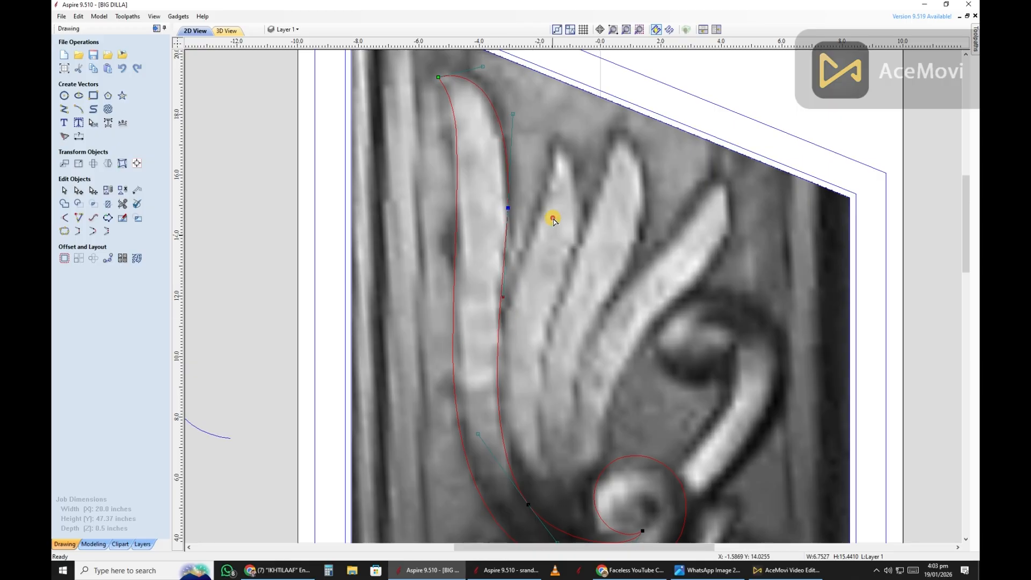
scroll(514, 231, "up", 2)
scroll(490, 105, "down", 1)
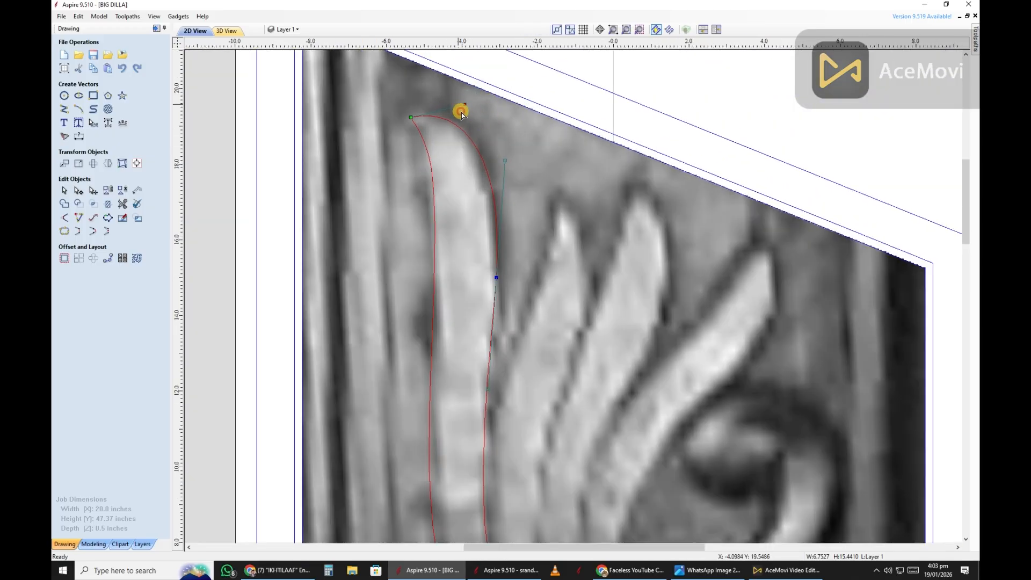
scroll(495, 241, "down", 3)
scroll(539, 306, "up", 2)
scroll(575, 359, "up", 2)
scroll(553, 392, "up", 1)
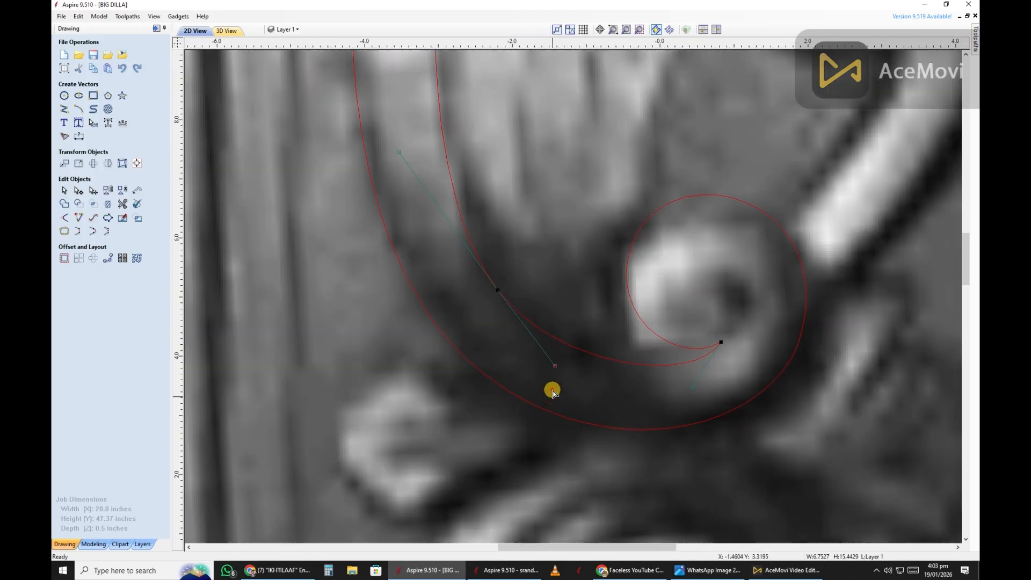
Step: Refine the lower nodes and handles of the inner and outer curves where they sweep into the round scroll
scroll(553, 392, "up", 1)
scroll(426, 272, "down", 1)
scroll(569, 327, "down", 2)
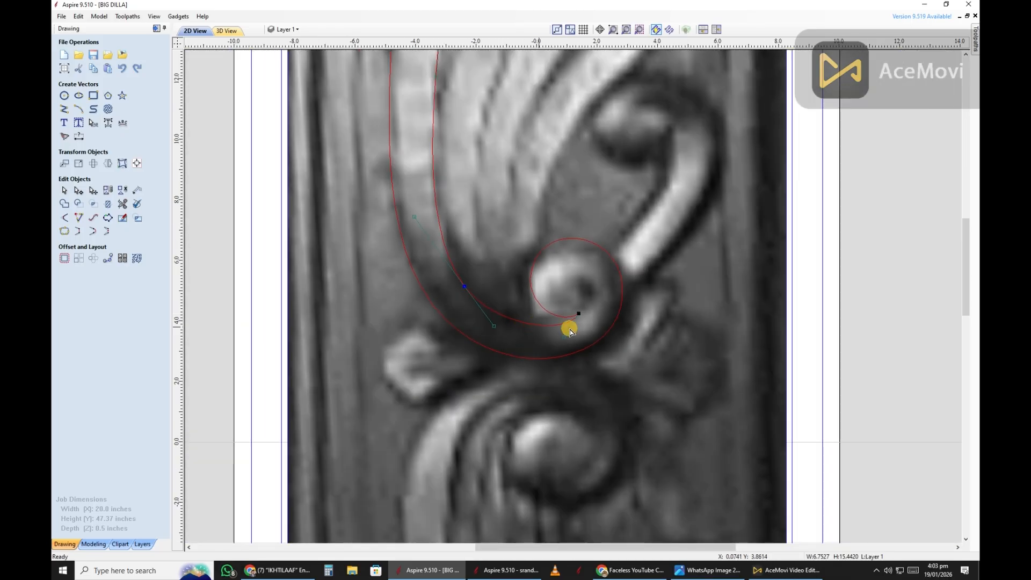
scroll(513, 346, "down", 1)
scroll(451, 387, "down", 1)
scroll(485, 364, "up", 5)
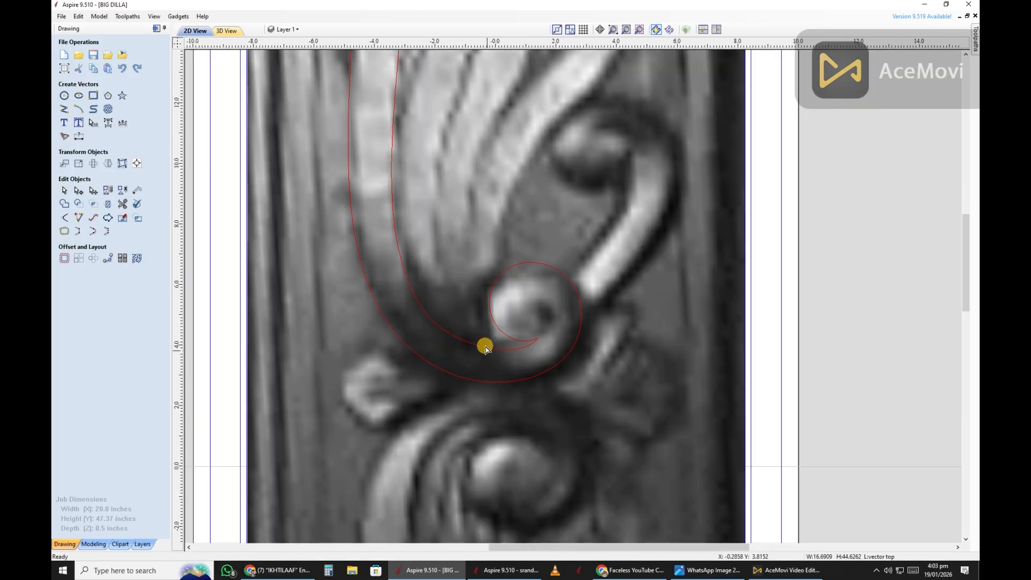
scroll(568, 327, "down", 1)
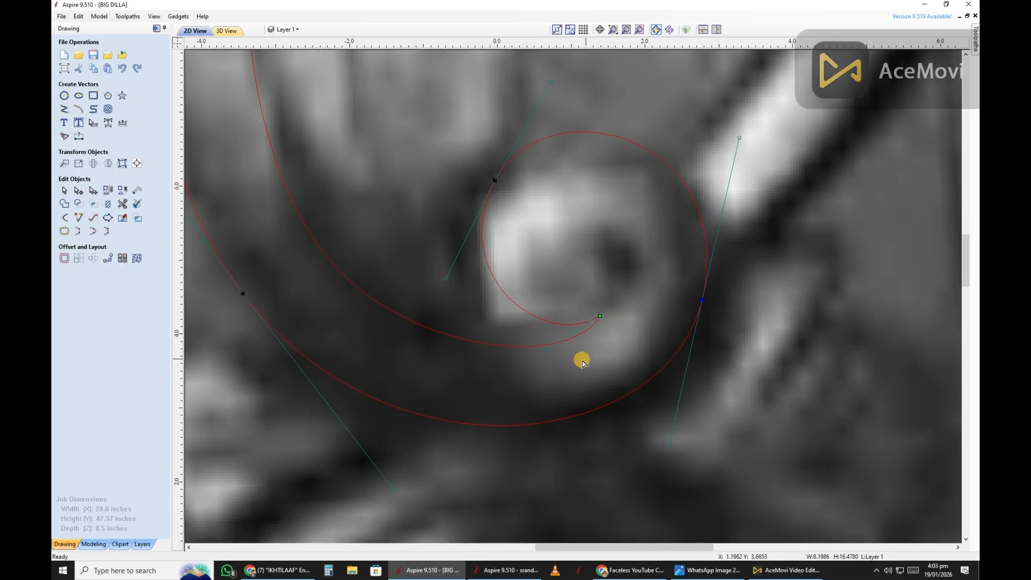
scroll(582, 360, "down", 3)
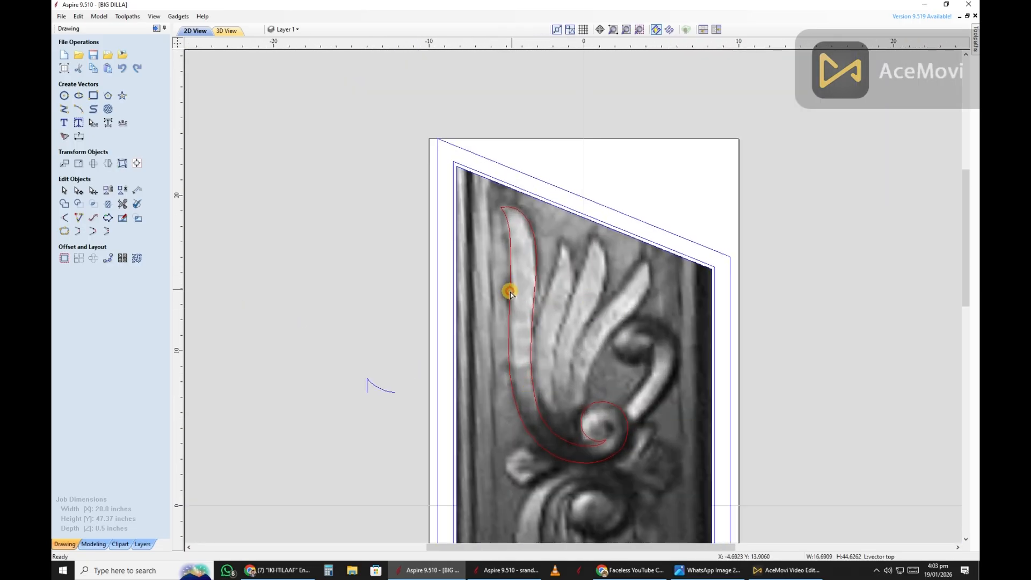
Step: Adjust the node and handles on the upper outer edge of the leftmost leaf to smooth the curve below its tip
left_click(511, 292)
scroll(536, 188, "up", 4)
scroll(511, 387, "down", 1)
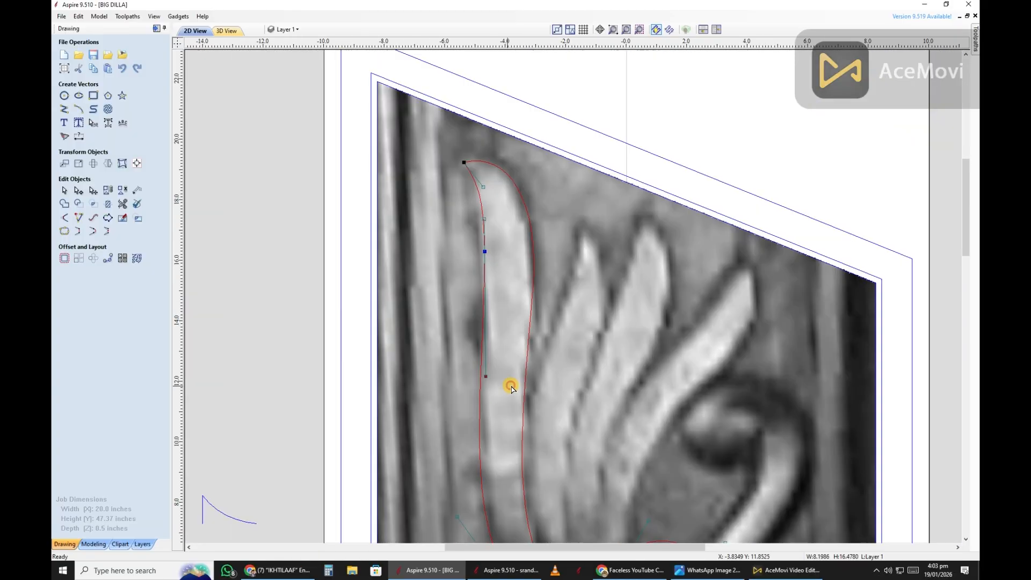
scroll(488, 322, "down", 3)
scroll(495, 288, "up", 4)
scroll(519, 278, "down", 1)
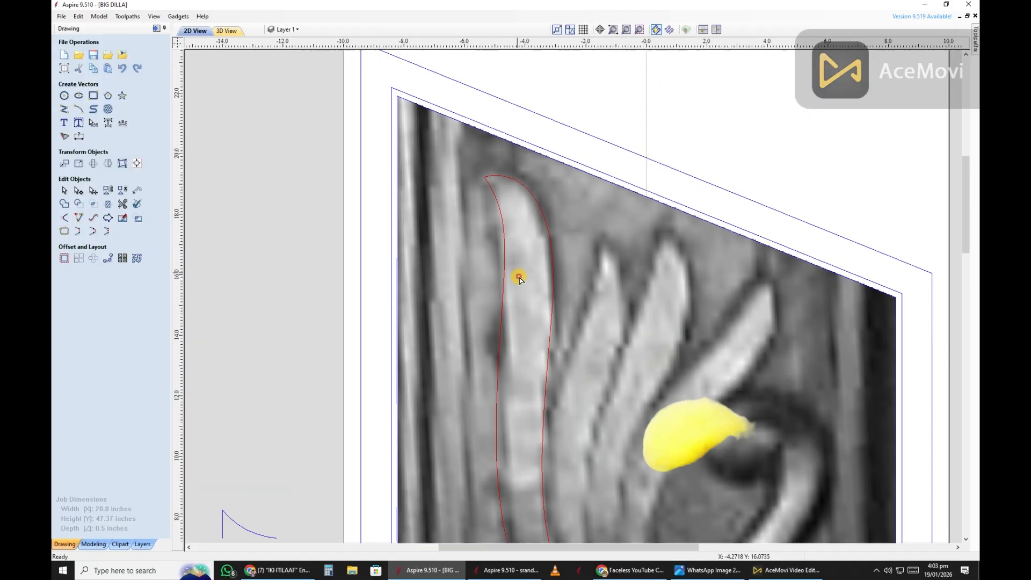
left_click(506, 279)
scroll(510, 285, "down", 1)
scroll(506, 278, "up", 1)
scroll(531, 270, "down", 3)
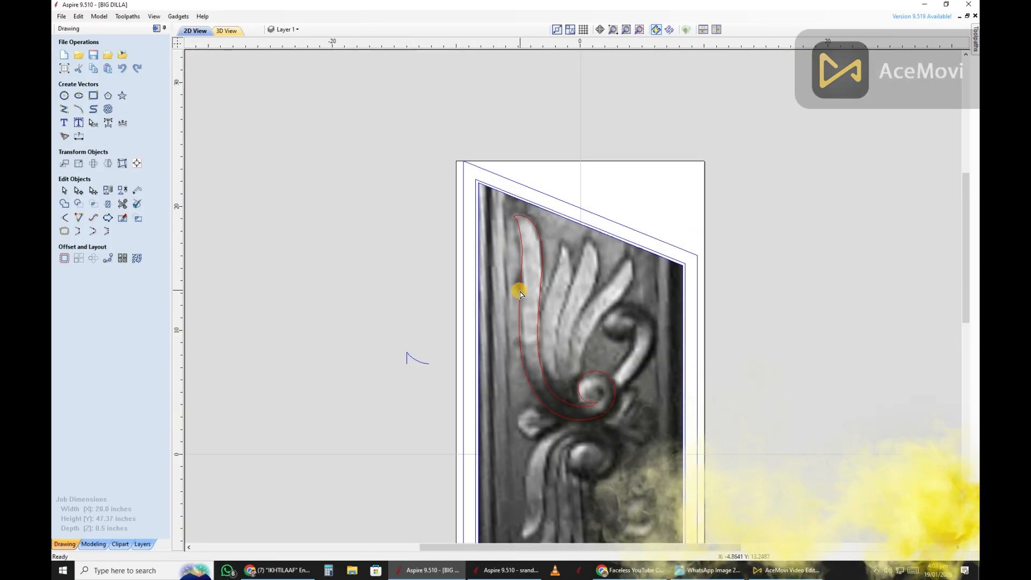
Step: Refine the outer curve's nodes and handles along the leaf's lower bend and around the scroll
scroll(516, 368, "up", 4)
scroll(571, 444, "up", 2)
scroll(571, 443, "down", 4)
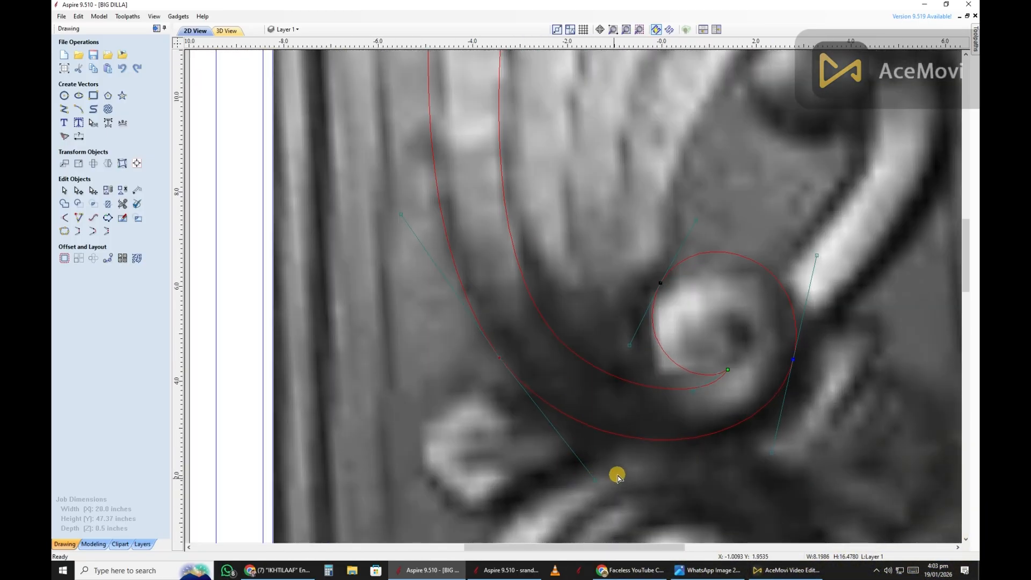
scroll(478, 235, "up", 3)
scroll(492, 430, "down", 3)
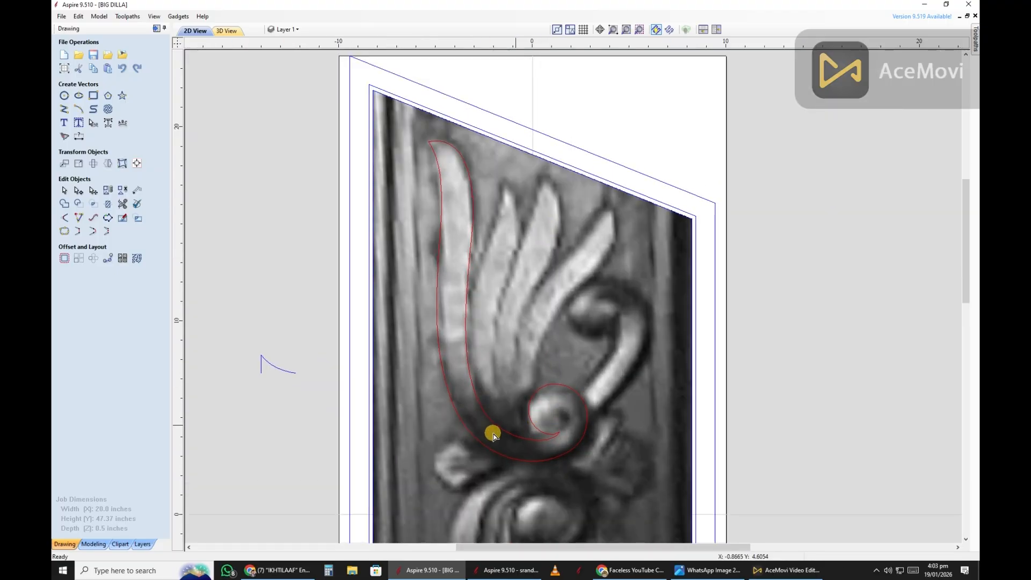
Step: Draw a polyline from the spiral's inner end to the second leaf's outer edge and up to that leaf's tip
scroll(605, 430, "up", 4)
key("shift+l")
scroll(605, 428, "up", 1)
left_click(600, 427)
scroll(472, 322, "down", 1)
scroll(460, 288, "up", 1)
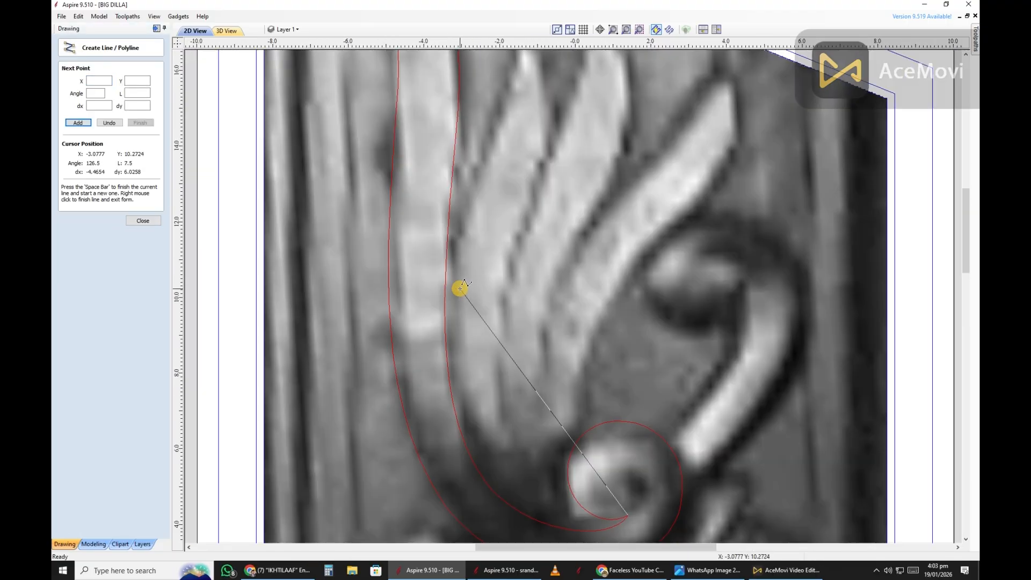
left_click(460, 288)
scroll(511, 179, "down", 2)
scroll(502, 193, "up", 2)
left_click(507, 177)
right_click(498, 277)
Step: Bend the new line's upper span into a Bezier curve along the second leaf's outer edge up to its tip
scroll(498, 277, "up", 1)
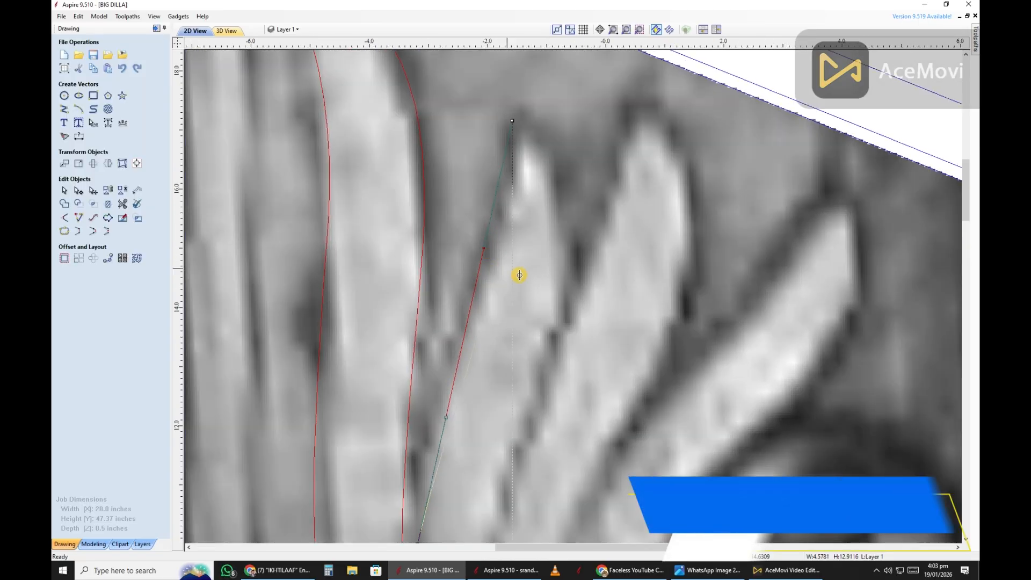
scroll(520, 274, "down", 2)
left_click_drag(478, 341, 474, 306)
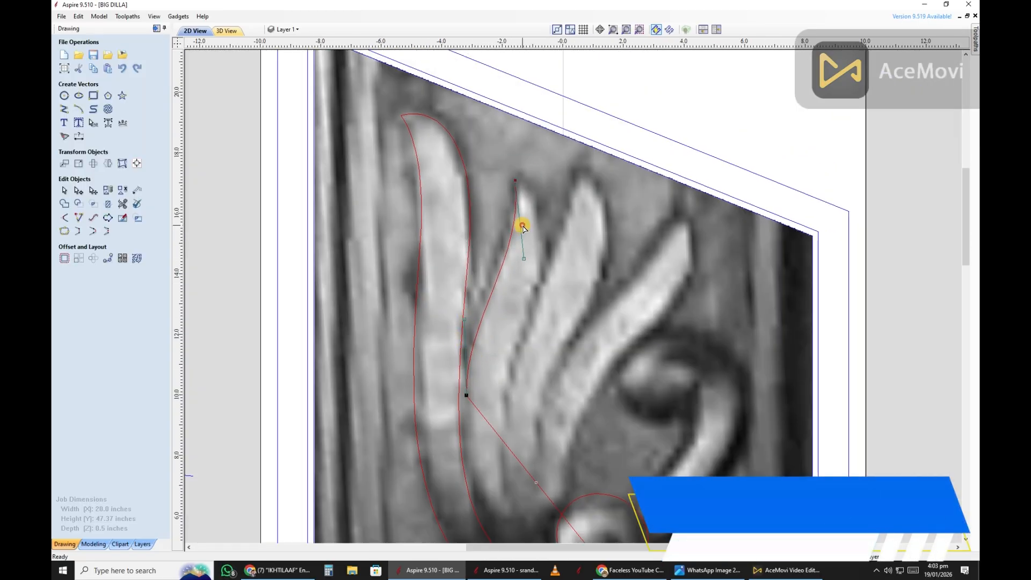
scroll(516, 364, "down", 2)
scroll(444, 231, "up", 2)
scroll(492, 315, "up", 1)
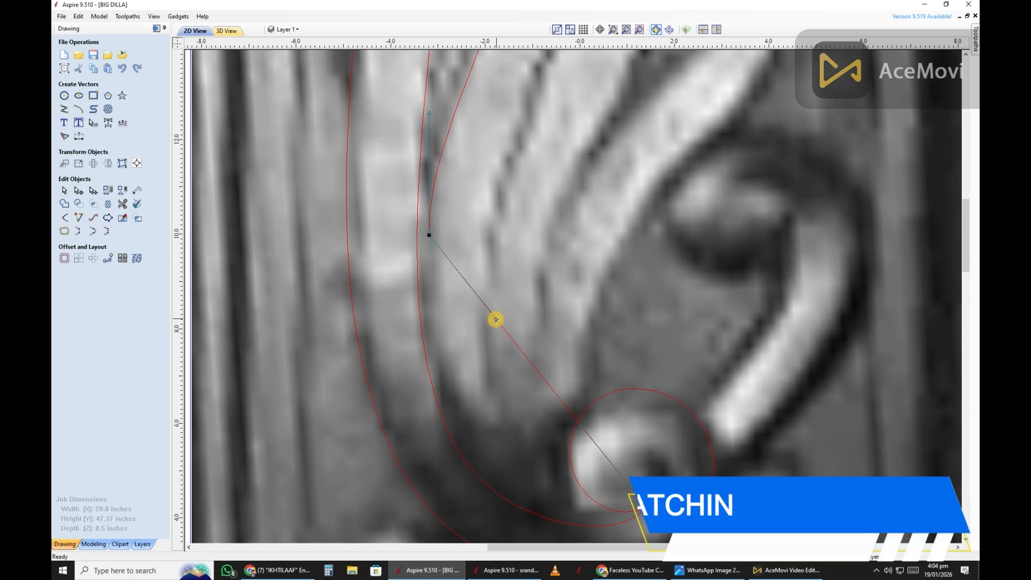
Step: Bend the new line's lower span into a smooth curve running close beside the first leaf's inner edge into the scroll
left_click_drag(496, 319, 440, 252)
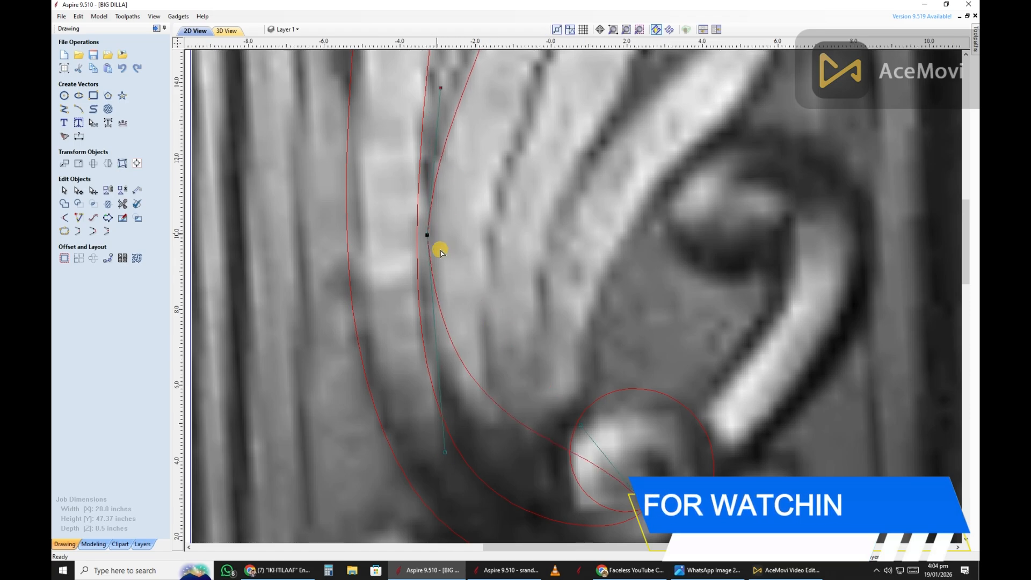
scroll(449, 382, "up", 1)
left_click_drag(443, 467, 412, 449)
scroll(462, 442, "down", 2)
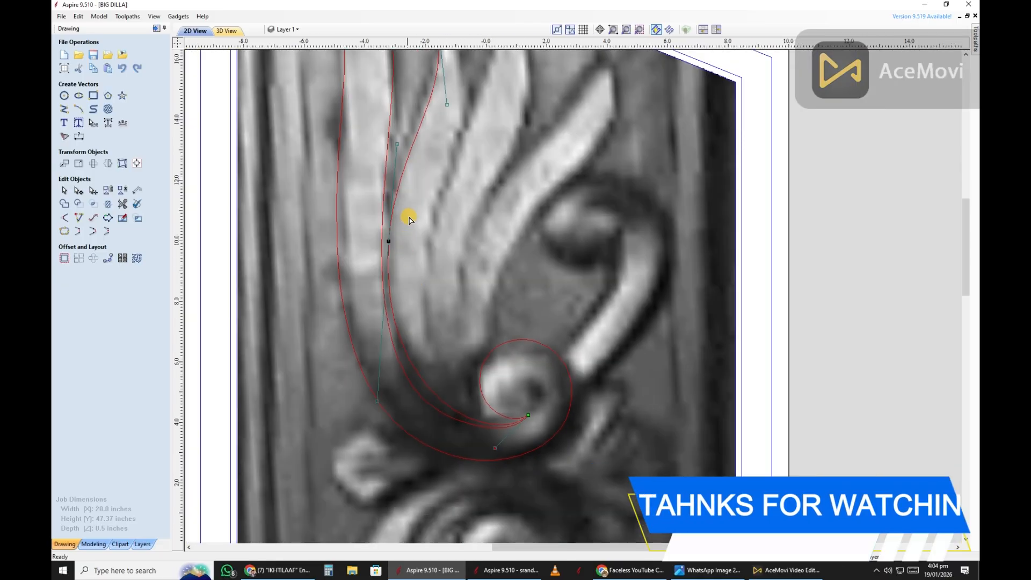
scroll(428, 150, "up", 3)
scroll(442, 184, "down", 2)
scroll(401, 256, "up", 1)
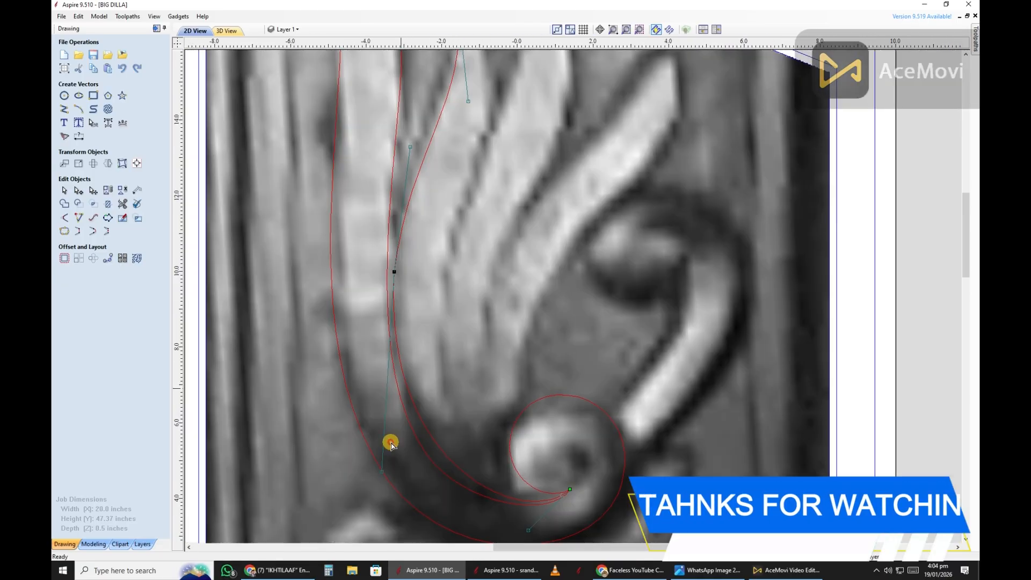
Step: Add a smooth node on the new curve's lower bend and adjust its handles to run evenly alongside the first leaf's inner edge
scroll(455, 424, "up", 5)
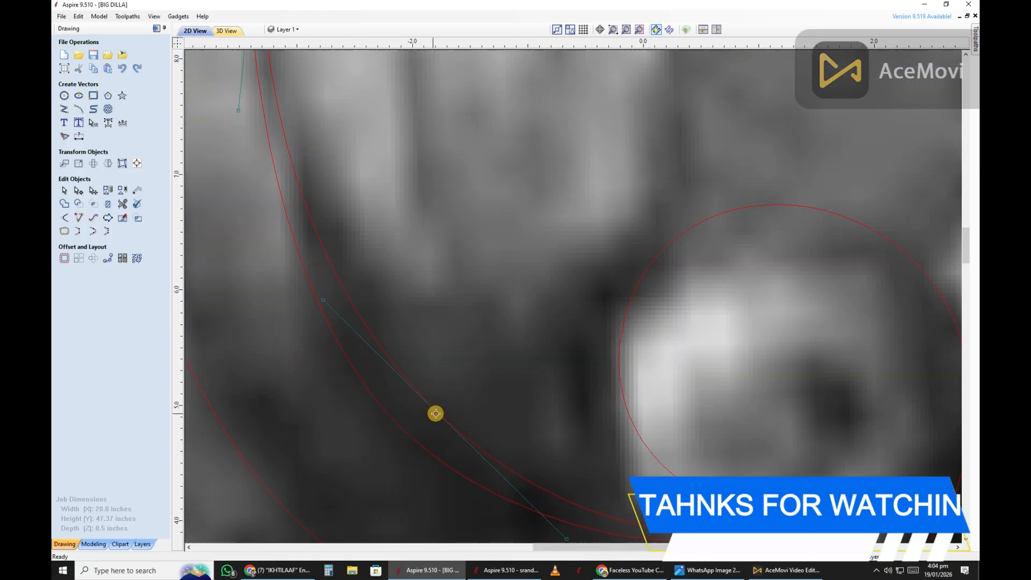
scroll(421, 418, "down", 3)
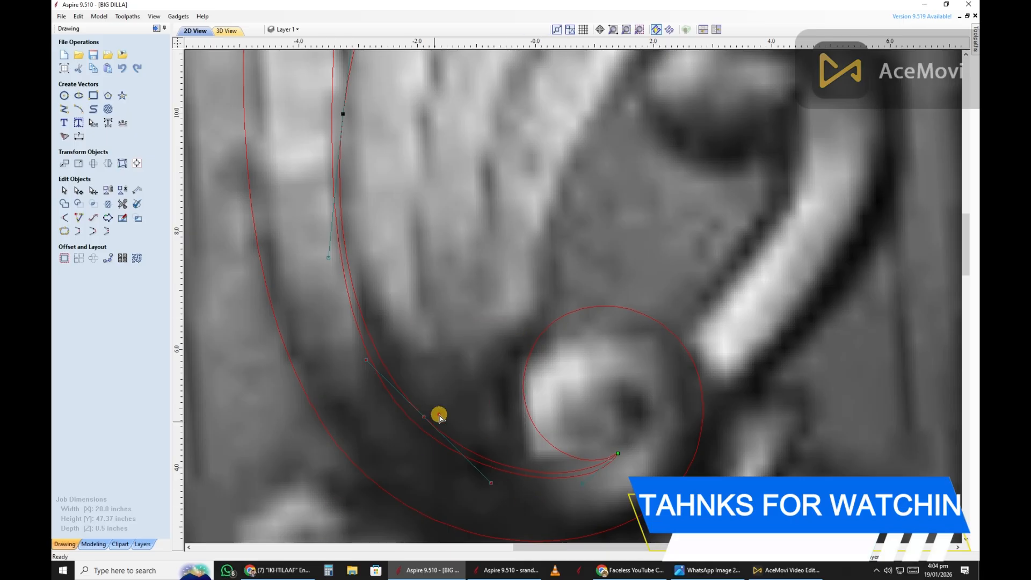
scroll(438, 417, "up", 1)
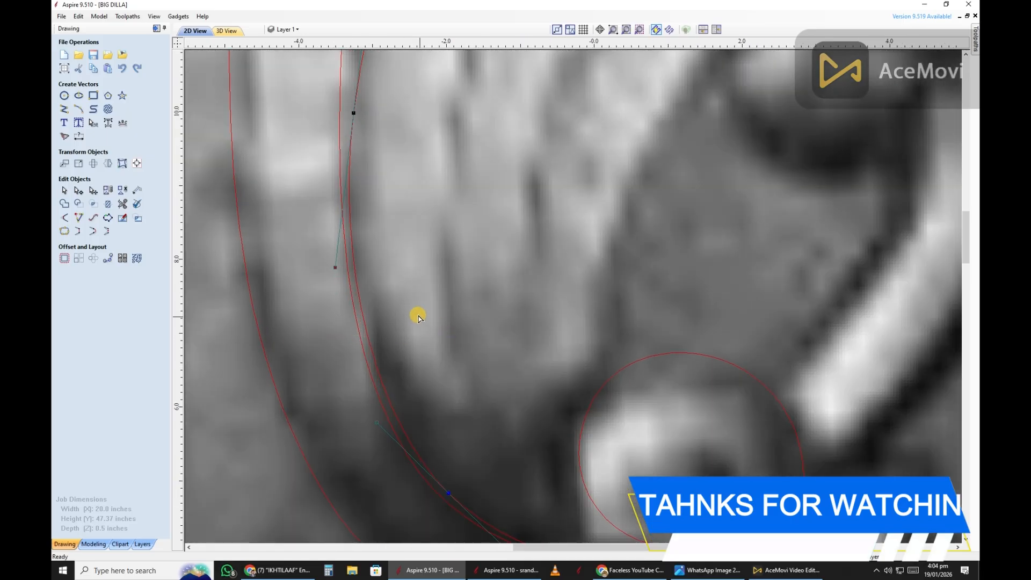
scroll(424, 373, "down", 3)
scroll(454, 285, "up", 4)
scroll(428, 373, "up", 1)
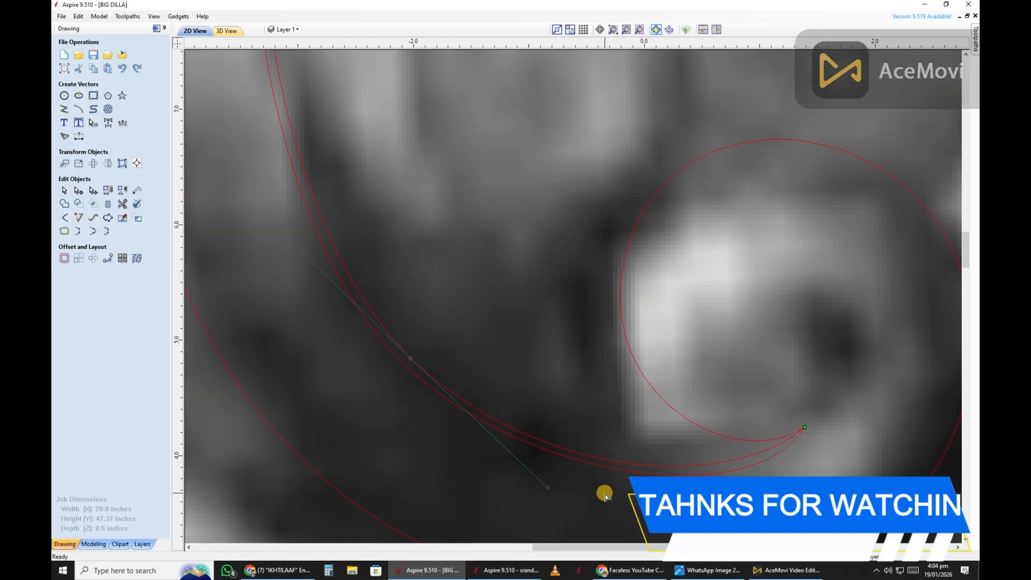
scroll(596, 494, "down", 3)
scroll(591, 472, "down", 1)
scroll(435, 268, "up", 1)
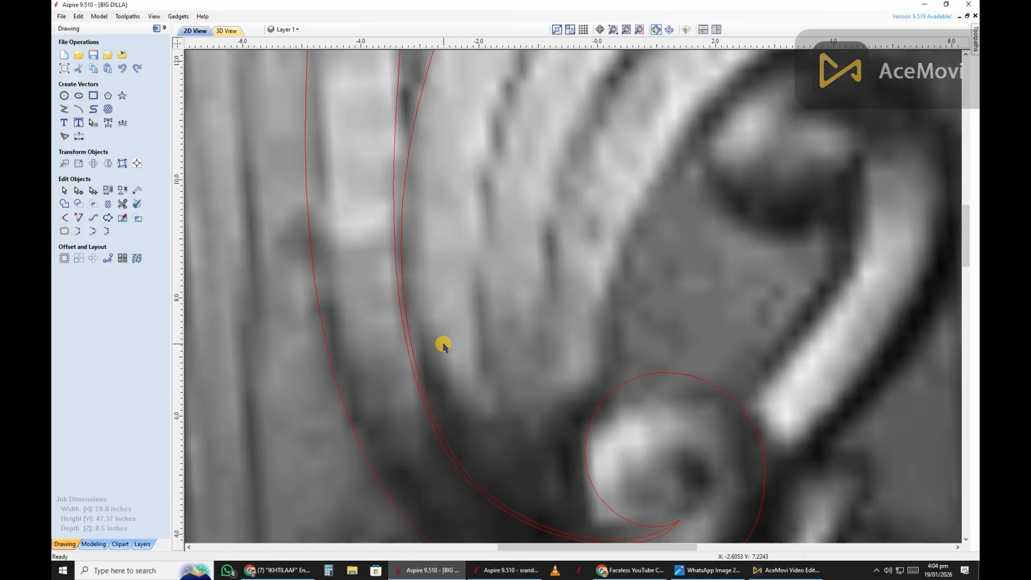
Step: Save the drawing with the traced leaf curves
scroll(443, 346, "down", 4)
scroll(617, 363, "down", 2)
key("ctrl+s")
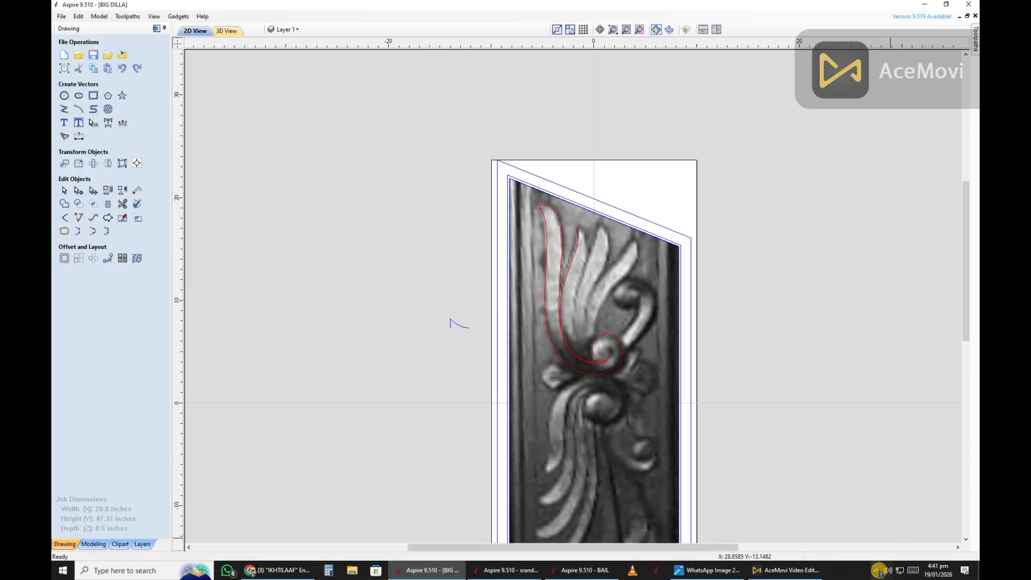
Step: Draw a polyline from the second leaf's tip down along its inner edge and into the scroll
scroll(640, 268, "up", 1)
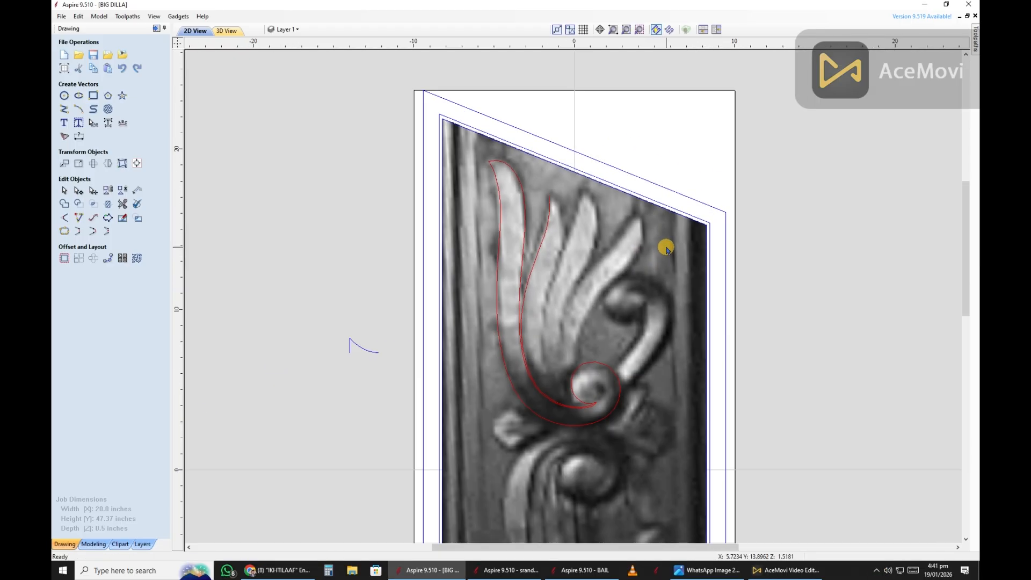
scroll(556, 177, "up", 4)
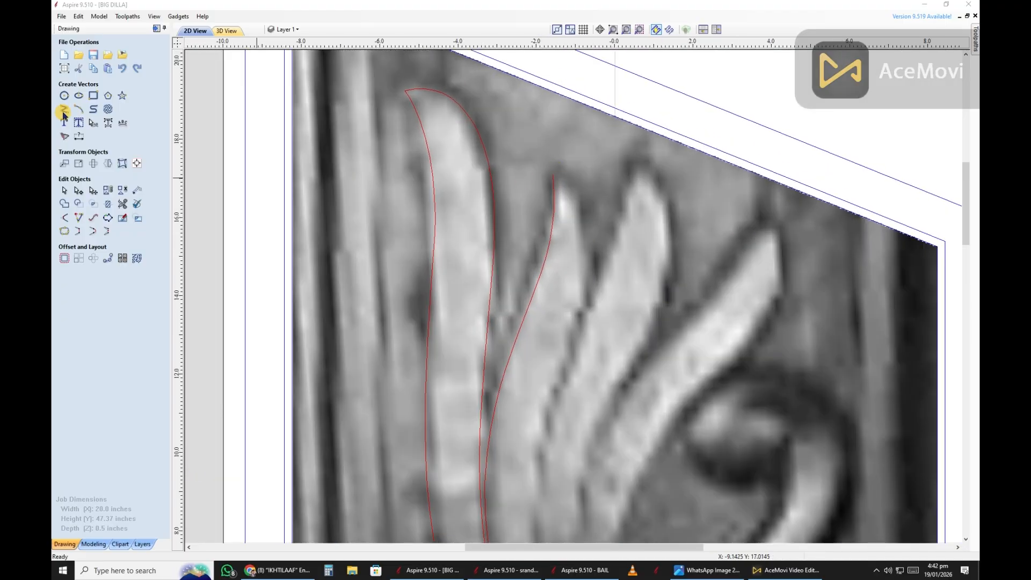
left_click(64, 110)
scroll(541, 174, "up", 1)
left_click(556, 174)
middle_click_drag(607, 331, 596, 281)
left_click(595, 281)
scroll(591, 281, "down", 4)
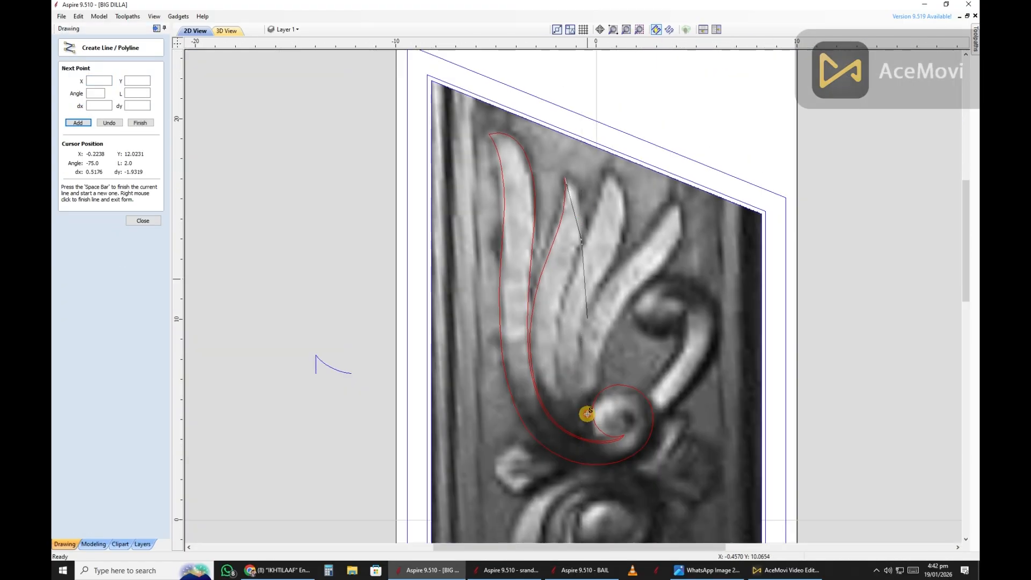
scroll(587, 413, "up", 4)
scroll(697, 438, "up", 3)
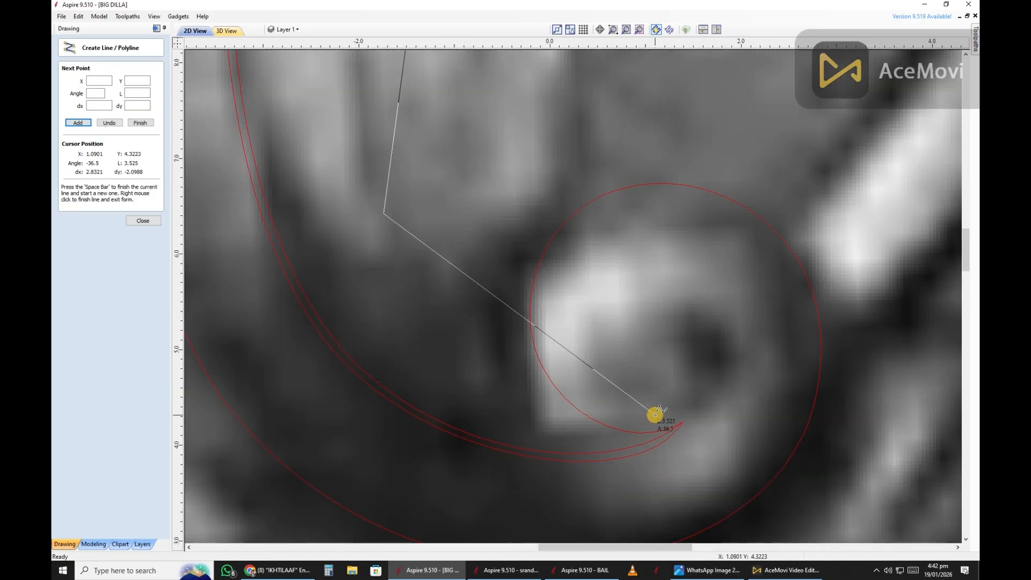
left_click(655, 414)
scroll(596, 365, "down", 1)
right_click(594, 365)
Step: Convert the new line's lowest span to a Bezier curve sweeping into the scroll
key("b")
scroll(459, 294, "up", 1)
left_click_drag(609, 373, 593, 429)
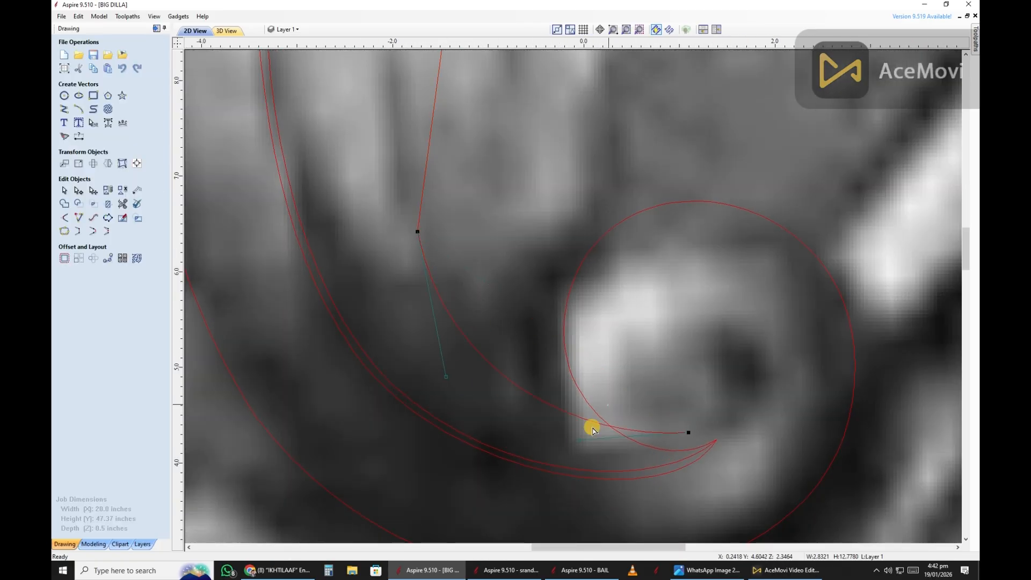
Step: Bend the new line's middle span into a curve along the second leaf's inner edge, running smoothly through the lower node
scroll(596, 440, "down", 4)
scroll(538, 263, "up", 3)
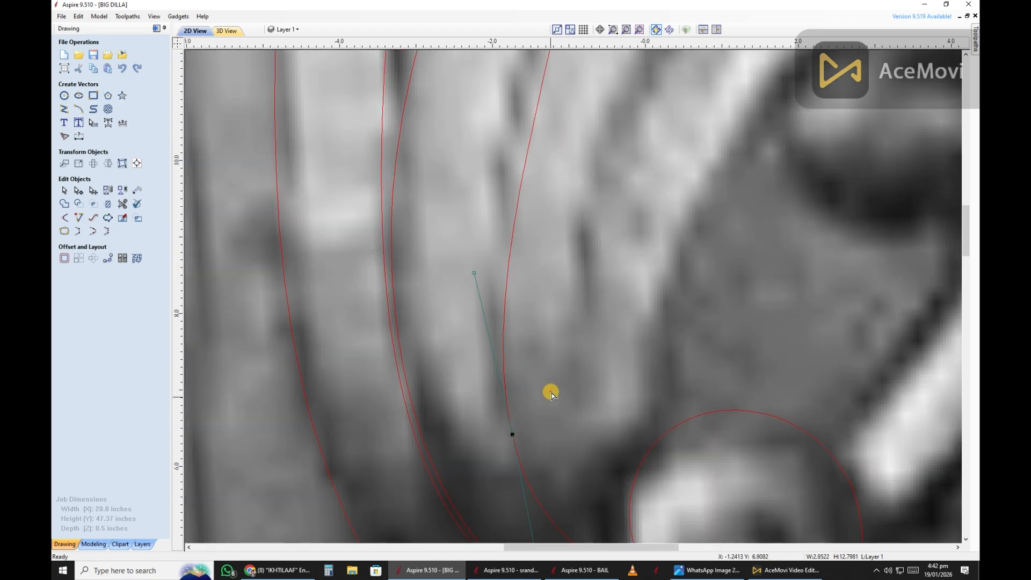
scroll(518, 273, "down", 3)
scroll(453, 391, "up", 2)
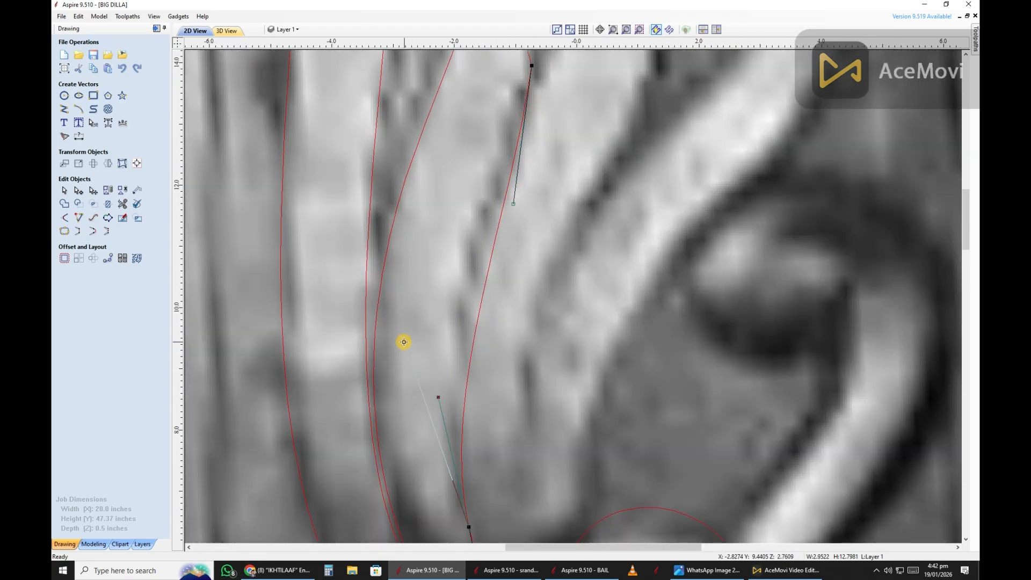
scroll(403, 342, "down", 3)
scroll(472, 379, "up", 4)
scroll(411, 413, "up", 1)
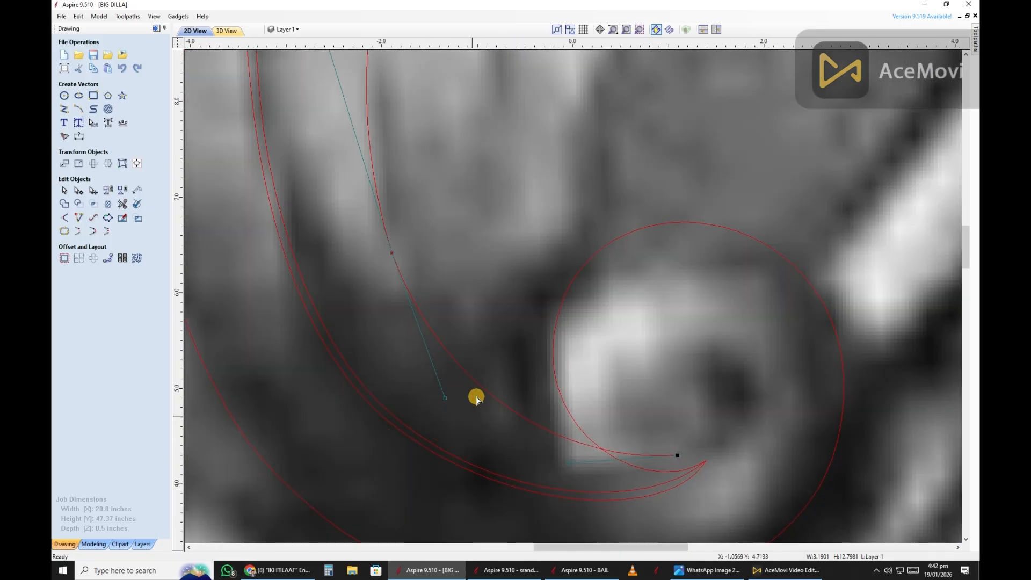
Step: Adjust the lower node's position and handles so the curve follows the base of the second leaf's inner edge
scroll(421, 264, "up", 3)
scroll(414, 394, "down", 4)
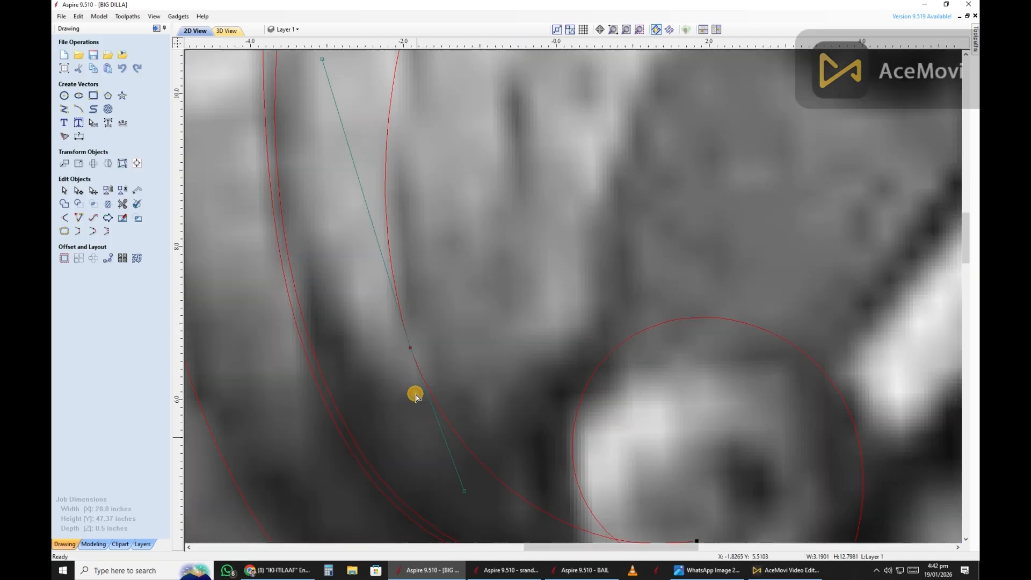
scroll(431, 393, "up", 2)
scroll(420, 399, "down", 1)
scroll(410, 347, "up", 5)
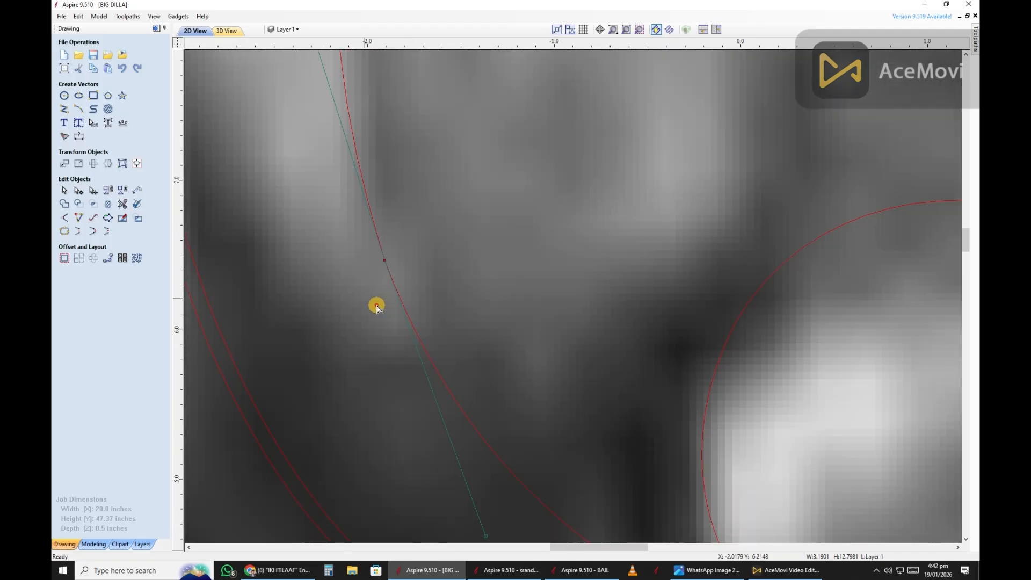
scroll(415, 395, "down", 8)
scroll(408, 225, "up", 3)
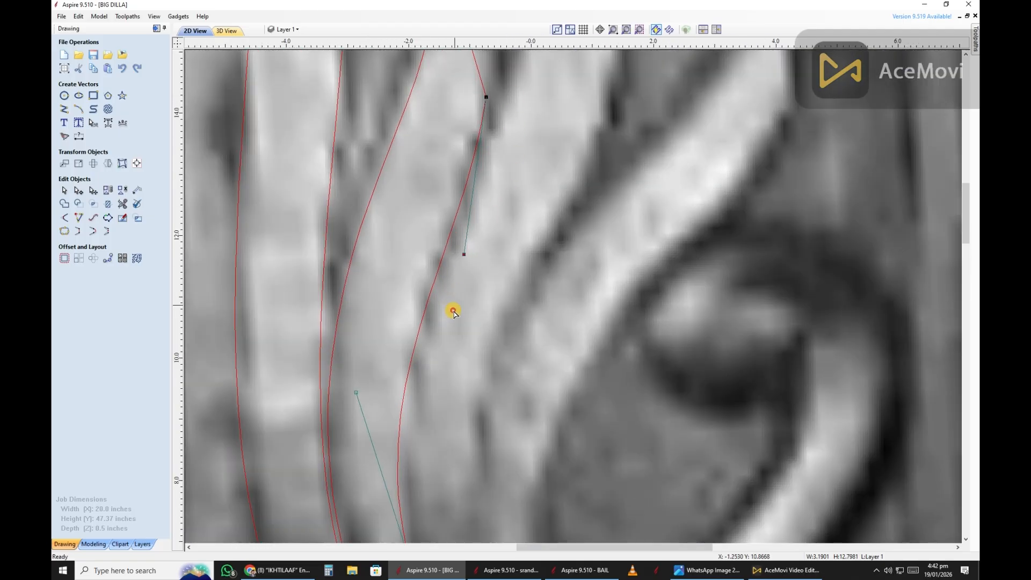
Step: Bend the new line's top span into a Bezier curve around the second leaf's upper inner edge, flowing smoothly through the upper node
scroll(455, 397, "down", 3)
scroll(465, 180, "up", 2)
scroll(468, 285, "up", 2)
key("n")
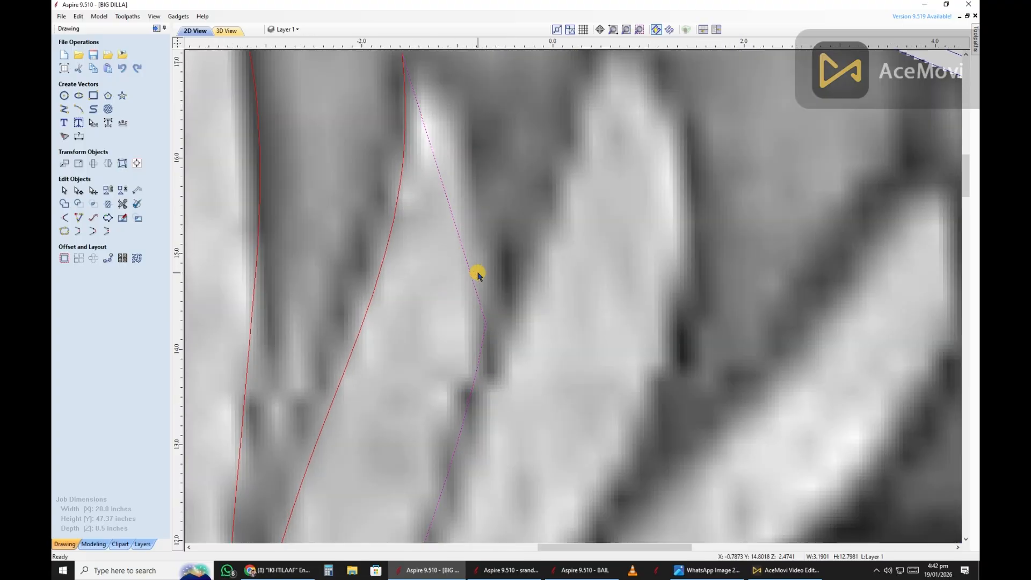
left_click_drag(513, 208, 496, 185)
scroll(534, 333, "down", 2)
scroll(478, 198, "up", 1)
scroll(534, 276, "down", 3)
scroll(534, 244, "up", 4)
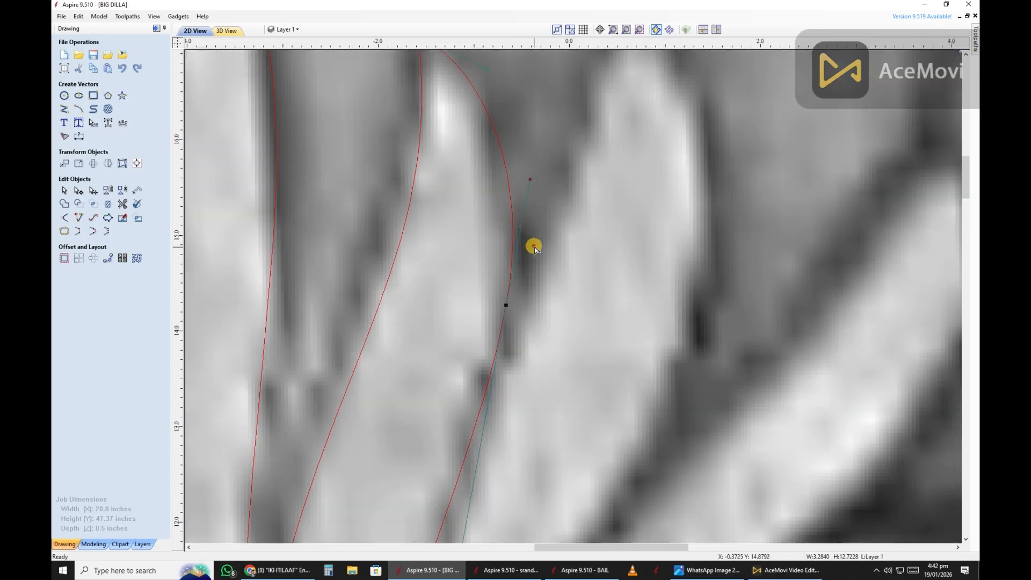
scroll(541, 249, "down", 2)
scroll(519, 246, "up", 2)
scroll(519, 245, "down", 6)
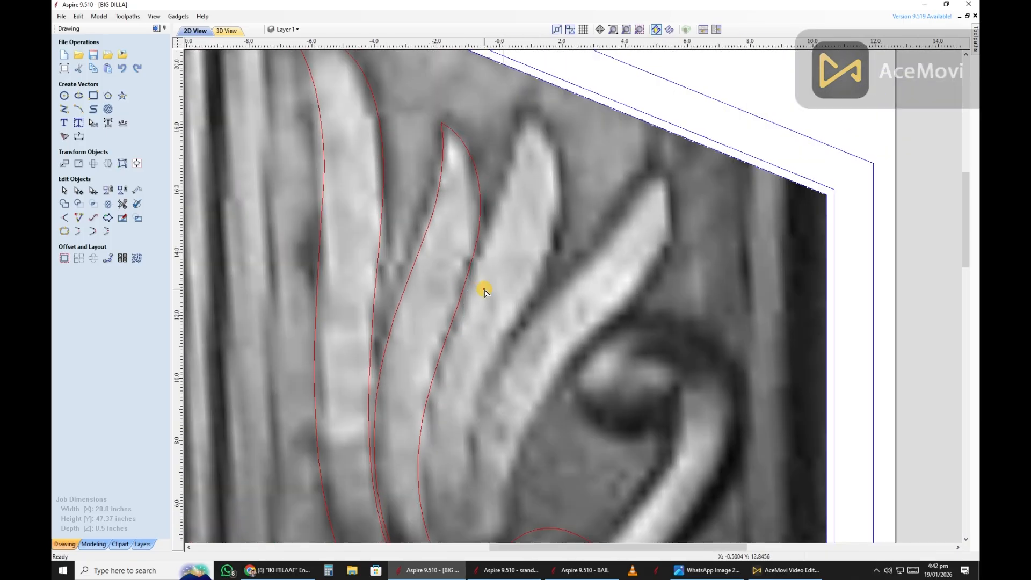
Step: Refine the upper node and its handles so the curve fits the second leaf's widest part
scroll(489, 301, "up", 2)
scroll(490, 303, "up", 2)
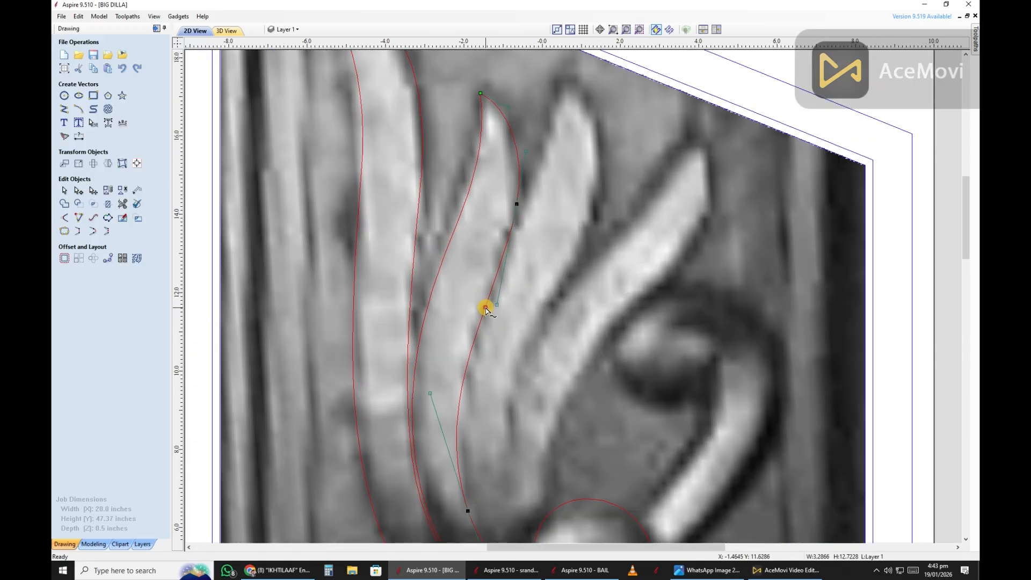
scroll(485, 310, "down", 1)
scroll(525, 267, "up", 3)
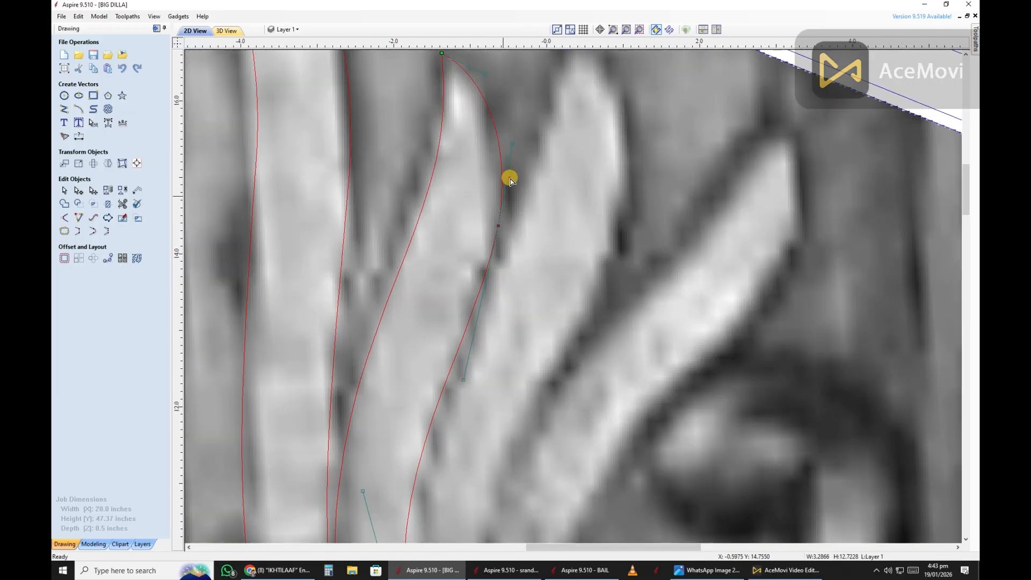
scroll(510, 181, "down", 4)
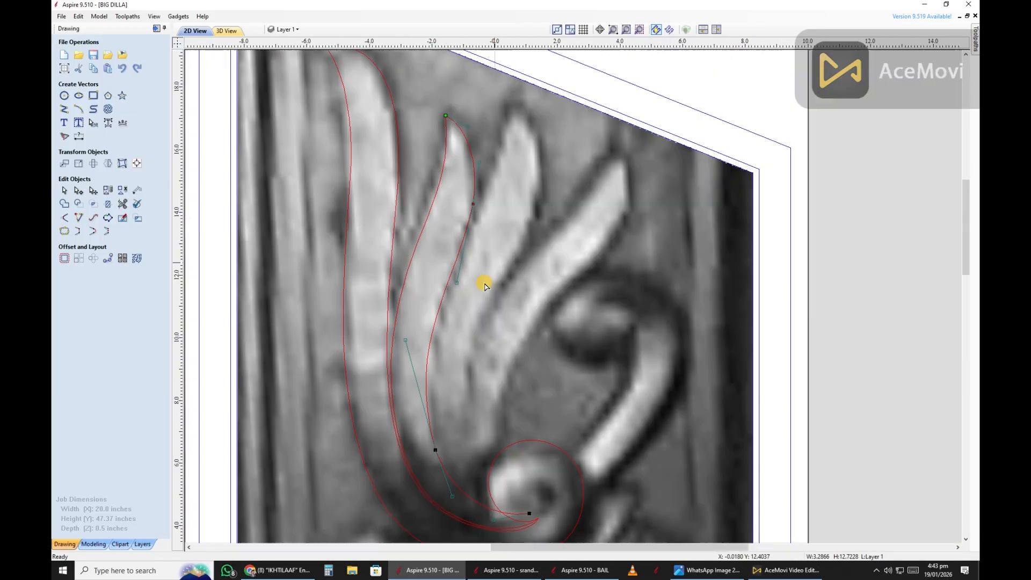
scroll(414, 281, "up", 1)
scroll(419, 490, "up", 2)
scroll(490, 445, "down", 2)
scroll(549, 450, "up", 3)
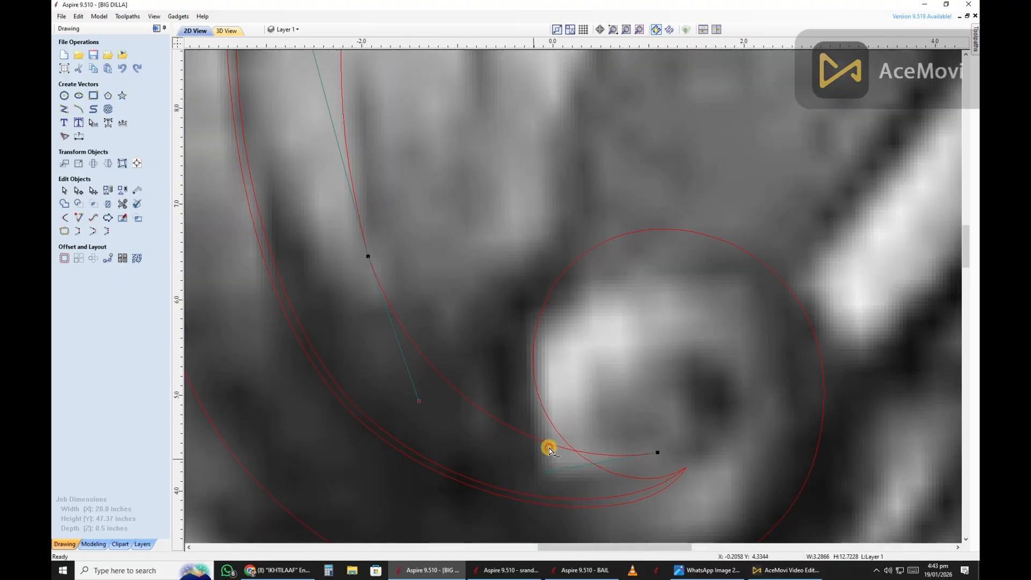
Step: Add a smooth node midway along the second leaf's inner-edge curve and shape the spans beside it
scroll(520, 436, "down", 3)
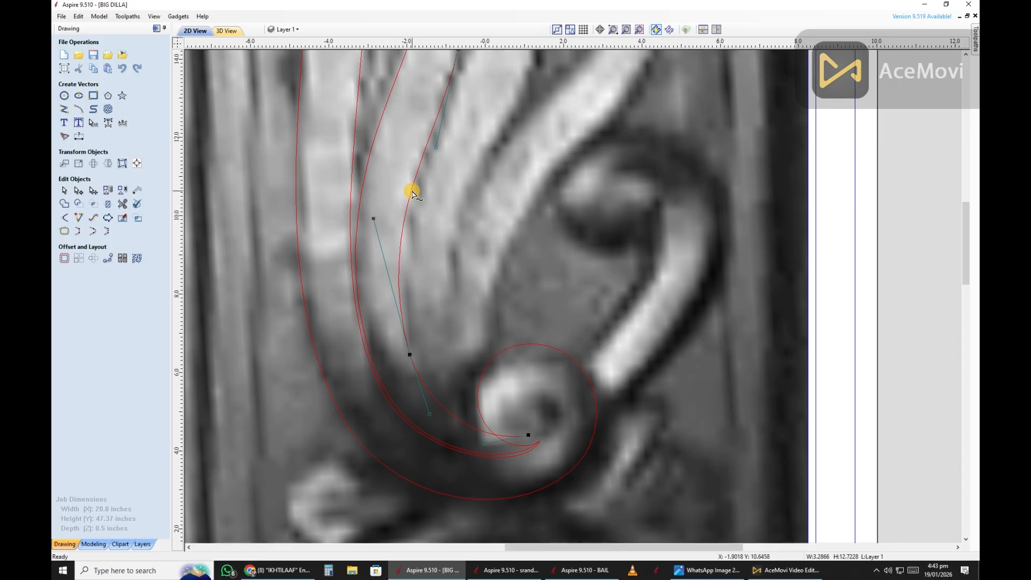
scroll(412, 262, "up", 2)
scroll(456, 472, "up", 2)
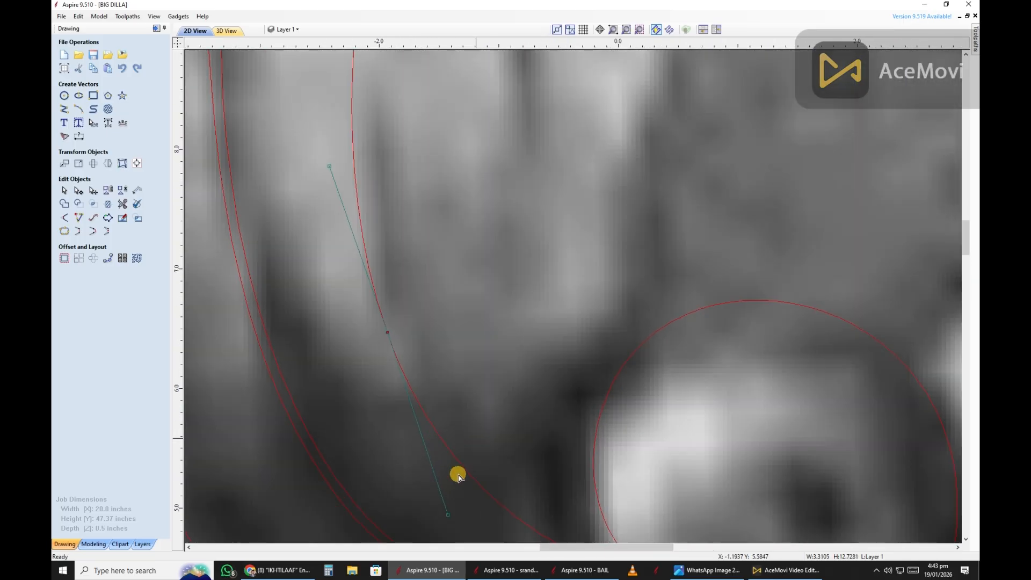
scroll(467, 380, "down", 6)
scroll(490, 388, "up", 4)
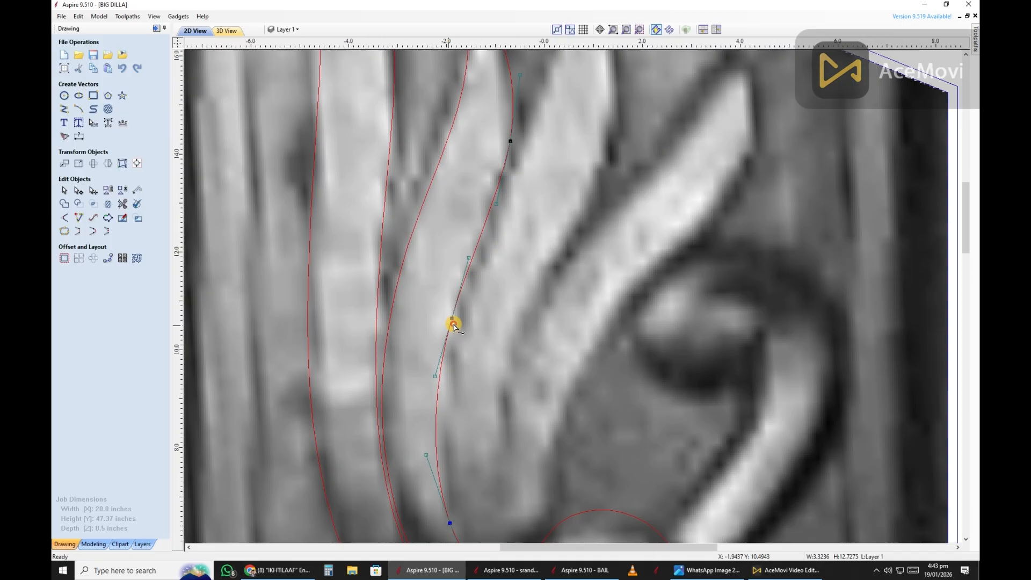
Step: Fine-tune the curve's handles just below the second leaf's tip
scroll(479, 281, "down", 4)
scroll(490, 176, "up", 3)
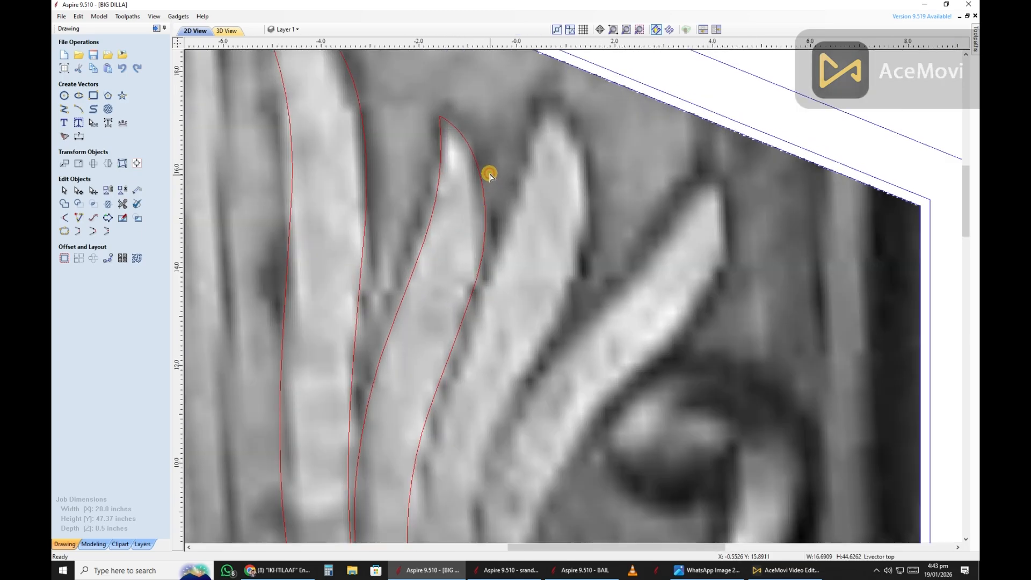
scroll(456, 141, "up", 3)
scroll(541, 297, "down", 7)
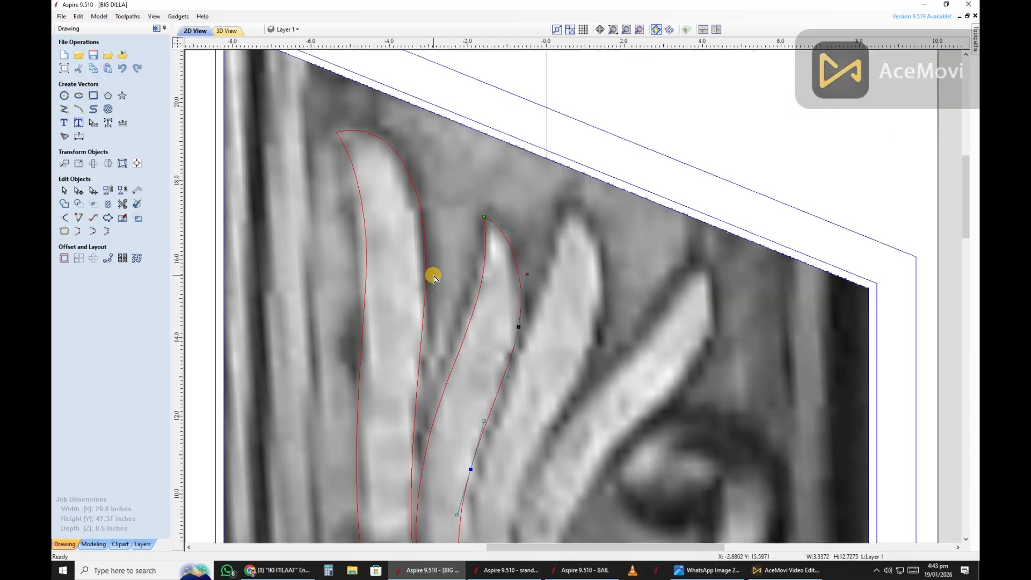
Step: Draw a polyline from the third leaf's tip down its outer edge to the second leaf curve's end inside the scroll
scroll(513, 253, "up", 3)
key("space")
left_click(490, 219)
scroll(451, 498, "down", 3)
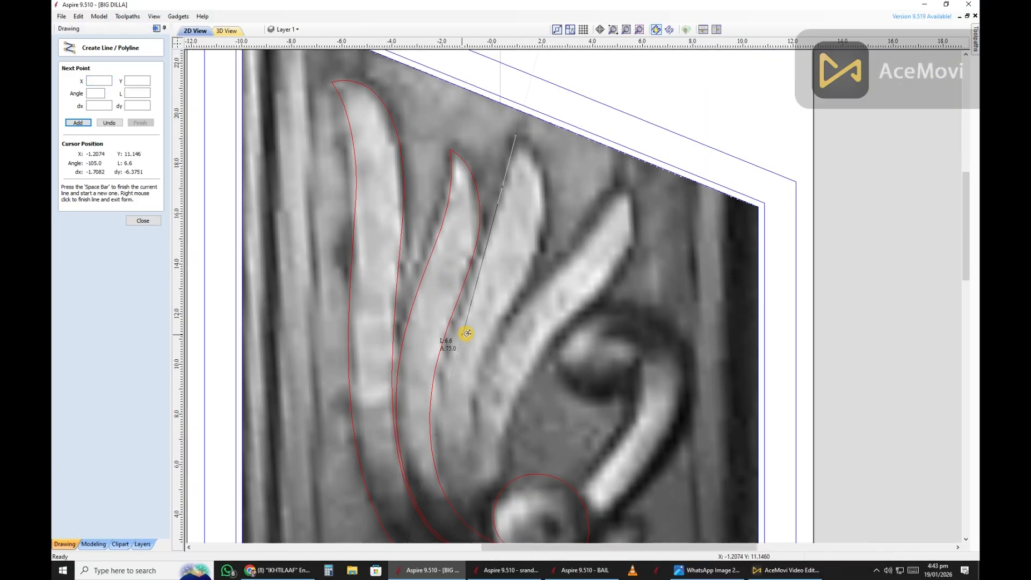
scroll(440, 370, "up", 4)
scroll(436, 341, "down", 3)
scroll(474, 459, "up", 7)
left_click(646, 484)
right_click(646, 484)
Step: Bend the third leaf line's lower span into a Bezier curve running close beside the second leaf's curve into the scroll
scroll(598, 457, "down", 1)
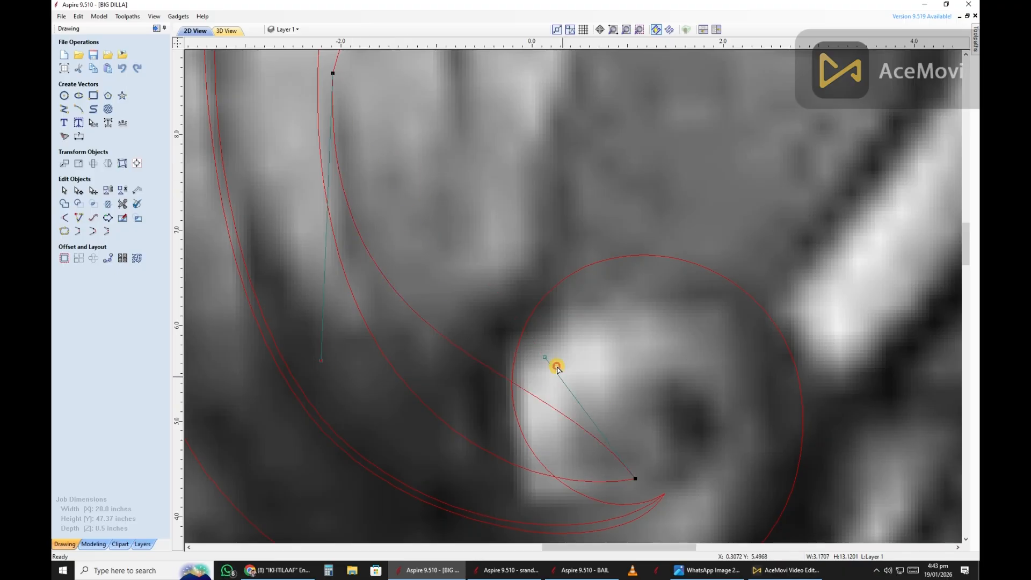
left_click_drag(366, 310, 363, 310)
middle_click_drag(368, 57, 368, 221)
scroll(368, 221, "down", 2)
middle_click_drag(371, 100, 388, 201)
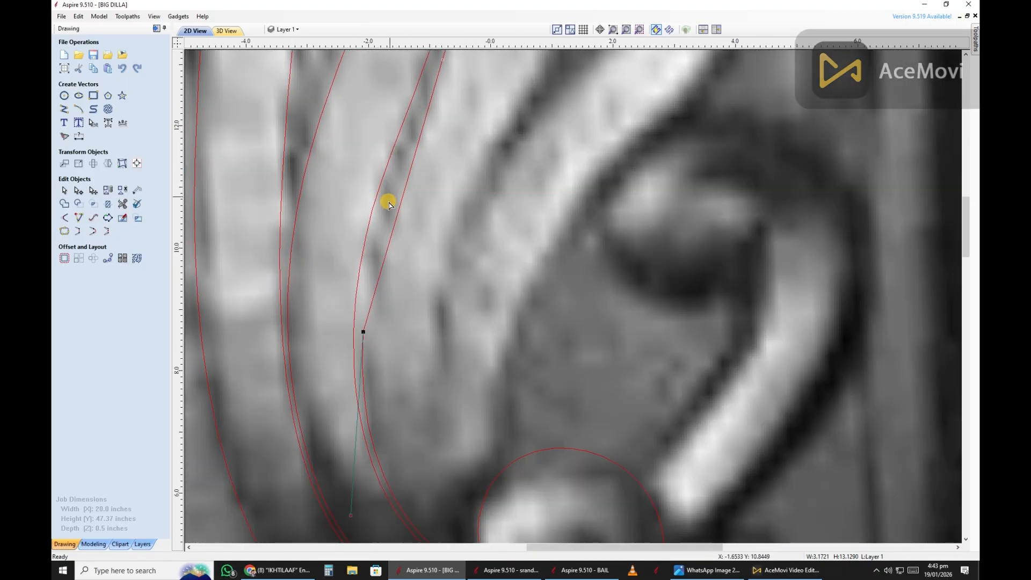
Step: Convert the third leaf line's upper span to a Bezier curve along the leaf's outer edge up to its tip
scroll(392, 201, "up", 2)
key("b")
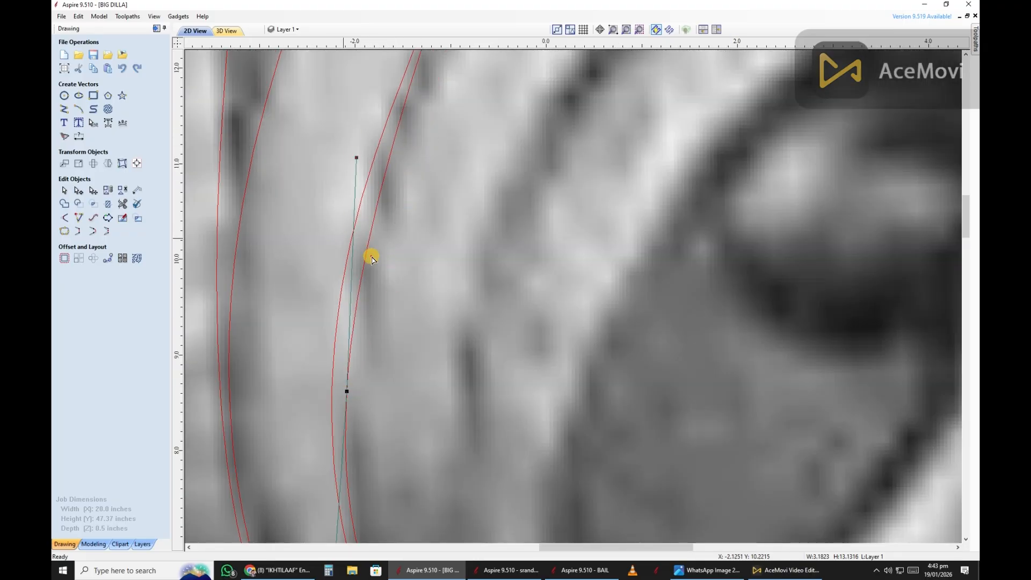
scroll(435, 230, "down", 4)
scroll(428, 235, "up", 3)
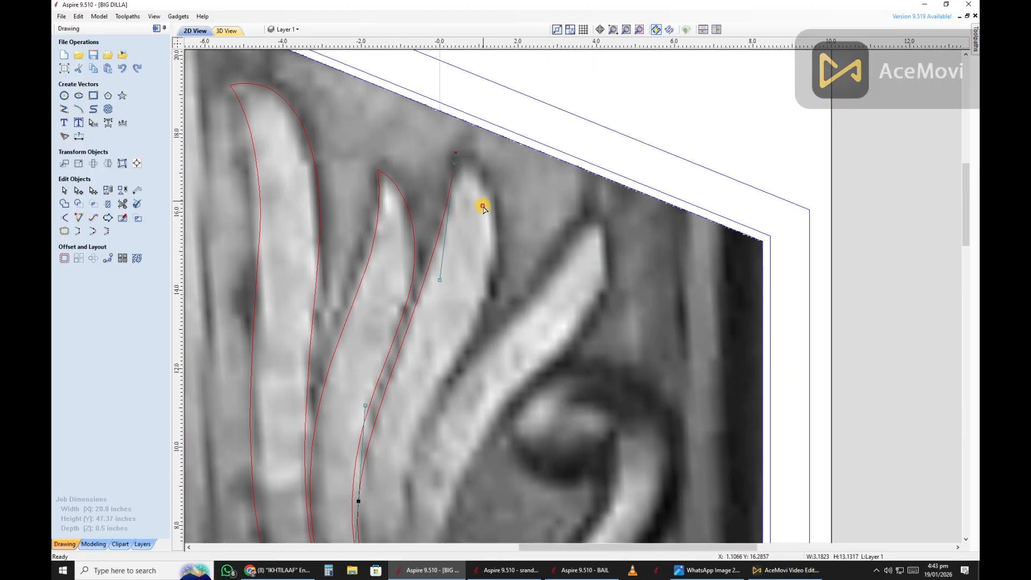
left_click_drag(365, 405, 369, 398)
scroll(483, 220, "down", 2)
scroll(433, 327, "up", 3)
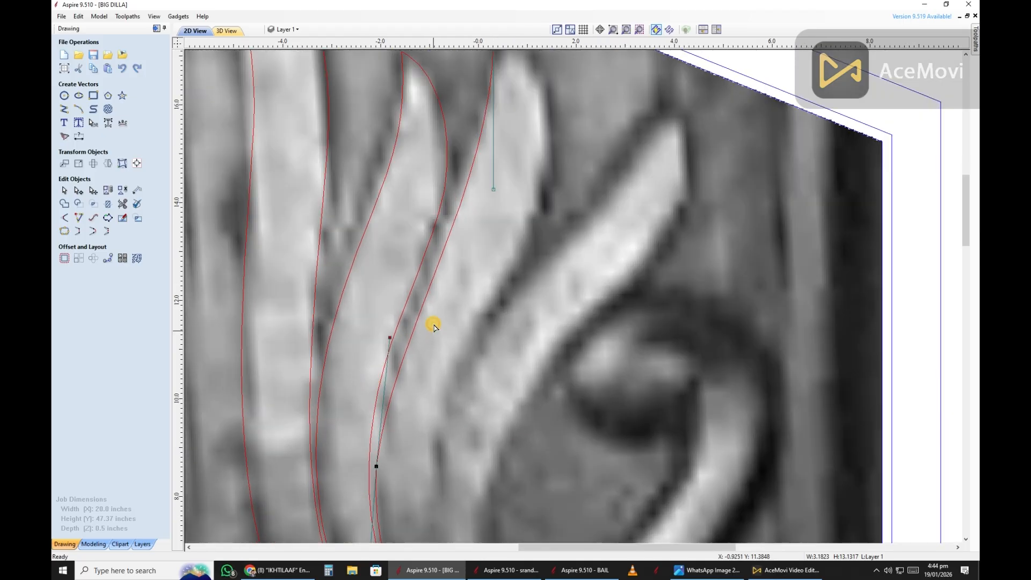
scroll(414, 386, "down", 3)
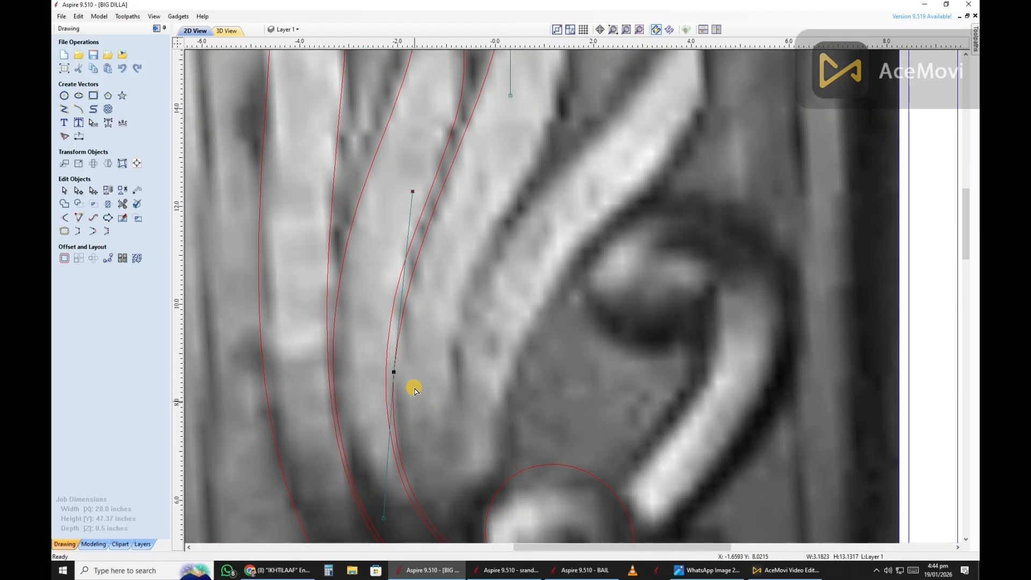
Step: Refine the middle node's handles so the third leaf's outer curve runs evenly beside the second leaf's inner edge
scroll(385, 476, "up", 4)
scroll(410, 381, "down", 3)
scroll(402, 319, "up", 3)
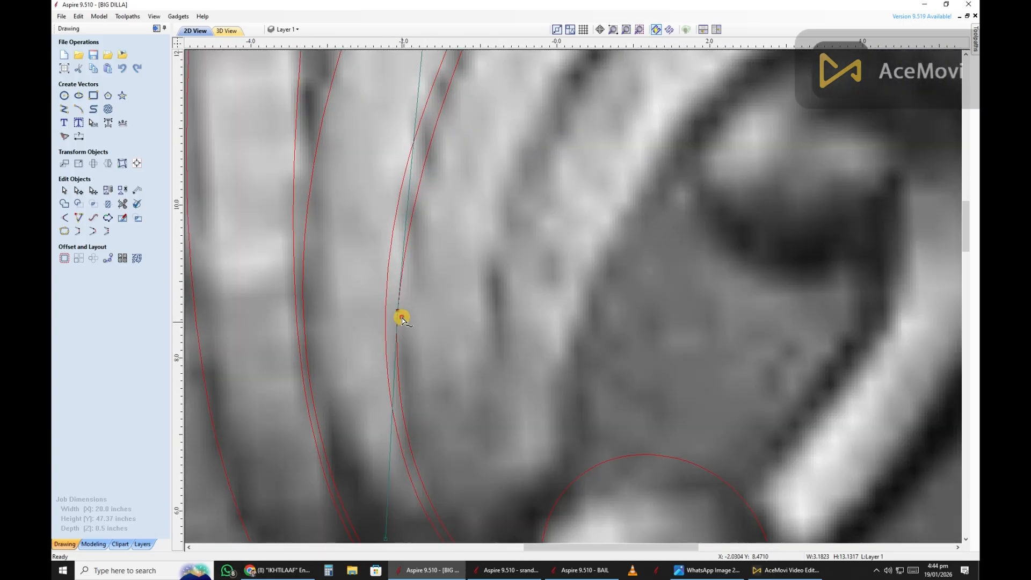
scroll(409, 314, "down", 2)
scroll(443, 251, "down", 4)
scroll(441, 317, "up", 4)
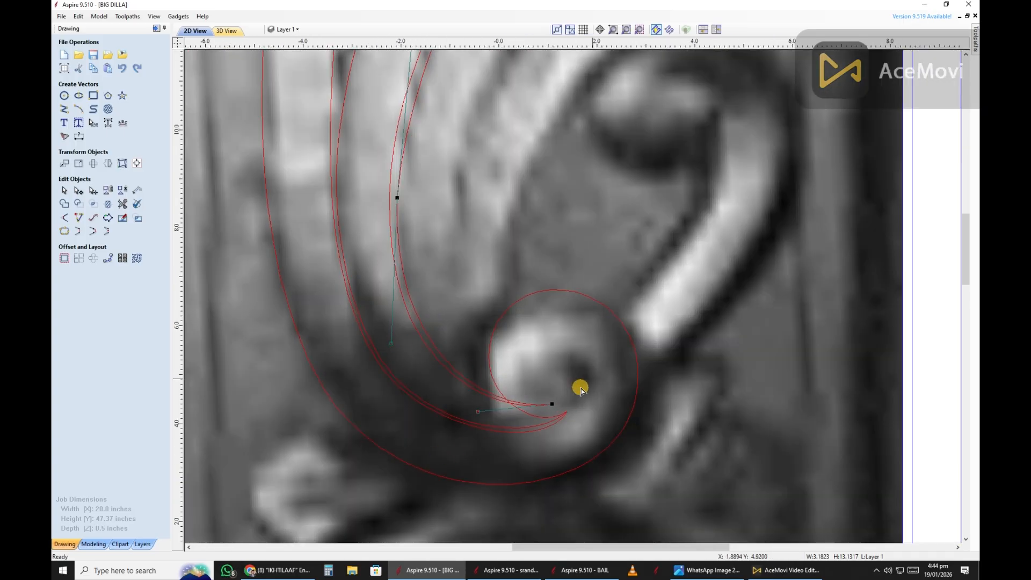
scroll(581, 389, "up", 2)
scroll(404, 271, "down", 2)
scroll(357, 368, "up", 4)
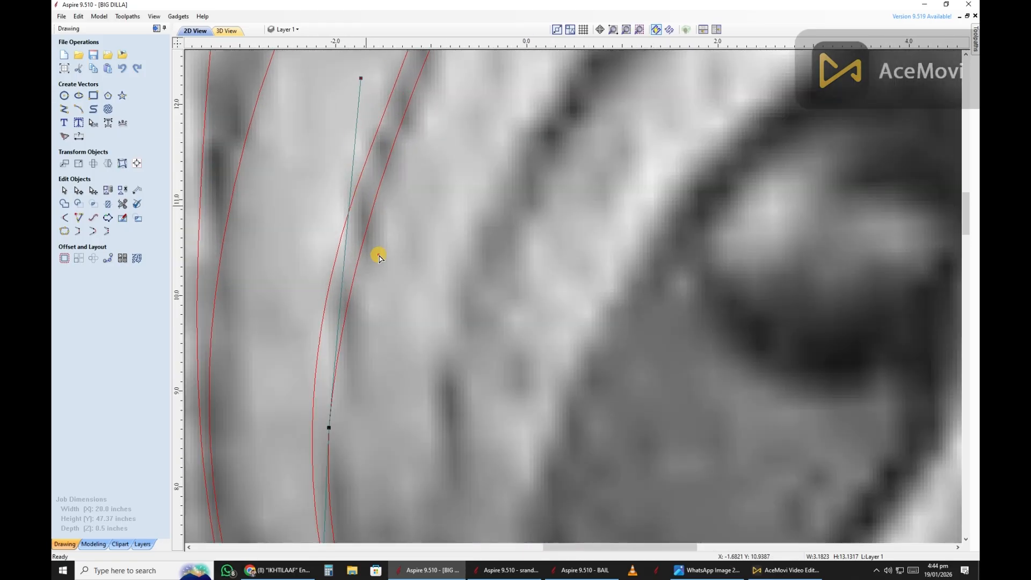
scroll(378, 258, "down", 3)
scroll(430, 253, "down", 3)
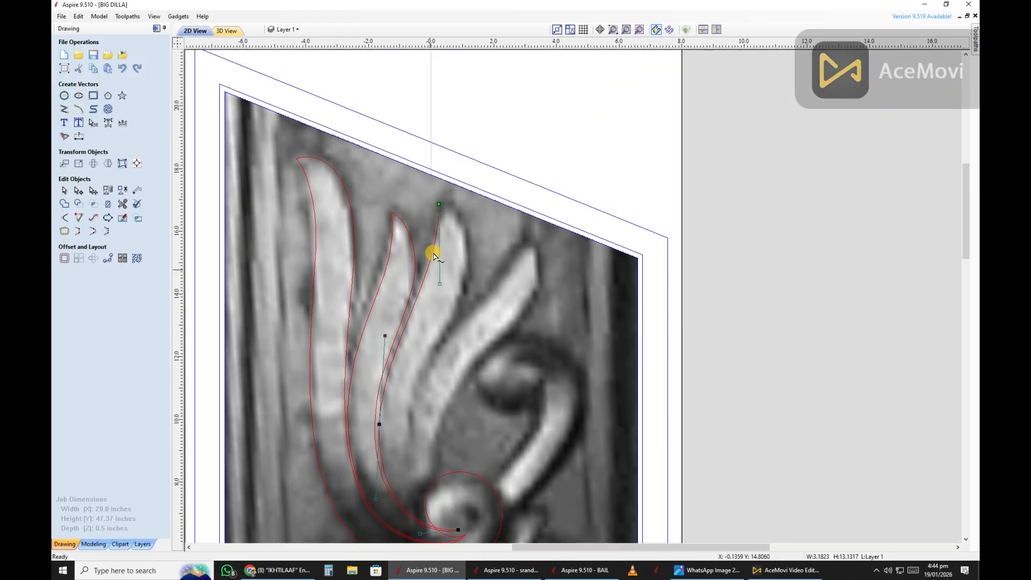
Step: Refine the third leaf's outer curve where it sweeps down beside the second leaf's curve into the scroll
scroll(429, 339, "up", 4)
scroll(415, 346, "down", 3)
scroll(376, 391, "up", 4)
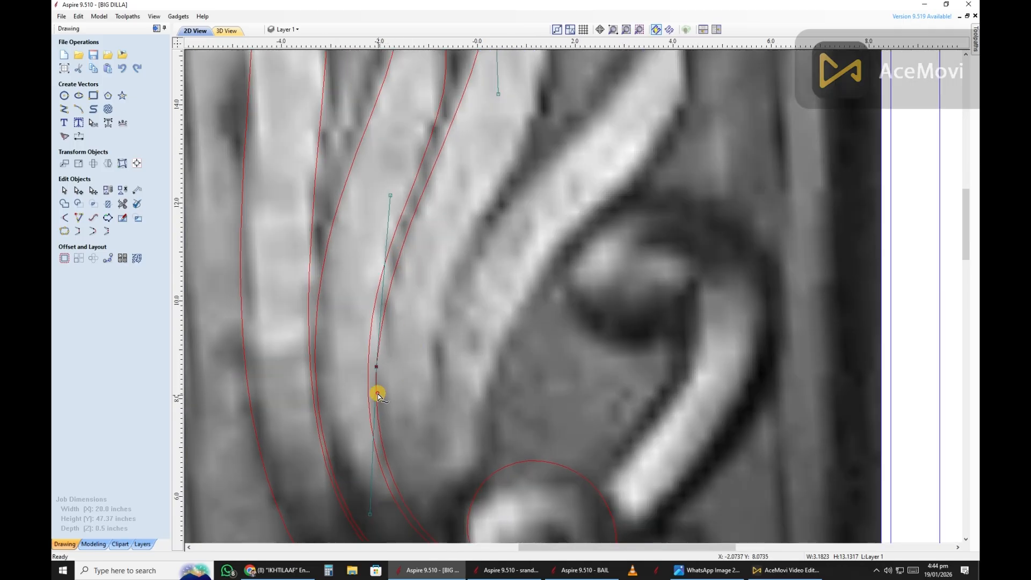
scroll(543, 473, "up", 3)
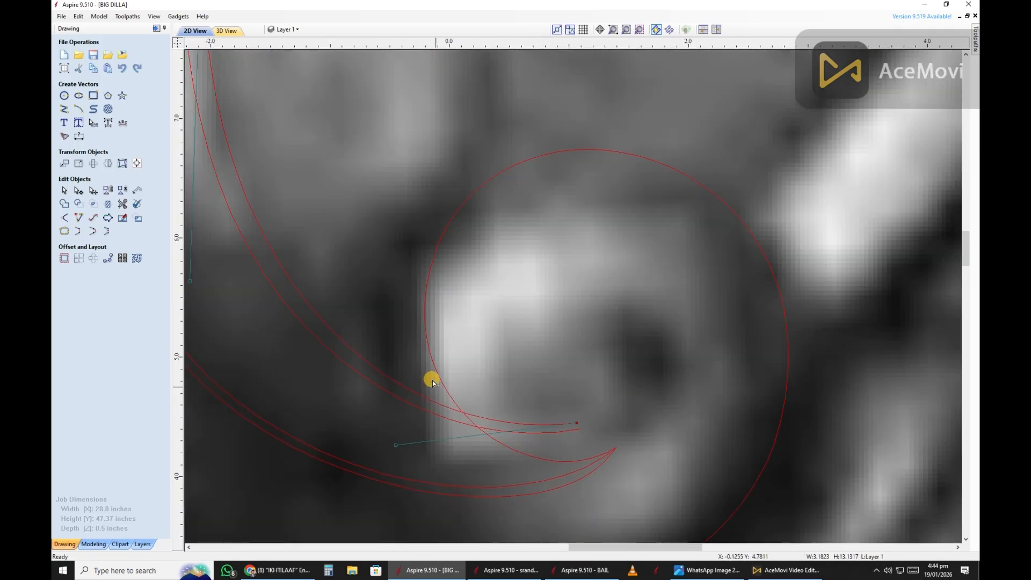
scroll(502, 455, "down", 8)
scroll(490, 144, "up", 4)
Step: Draw a polyline from the third leaf's tip down through its inner edge to an end point inside the scroll
key("space")
left_click(485, 143)
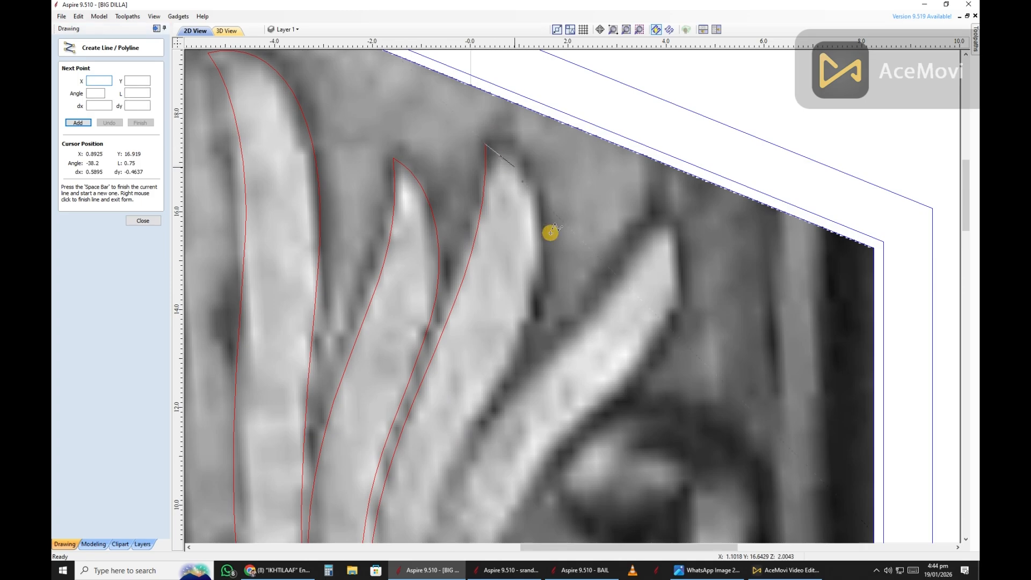
left_click(535, 283)
scroll(473, 311, "down", 4)
scroll(460, 433, "up", 5)
left_click(503, 448)
right_click(503, 448)
scroll(504, 446, "down", 2)
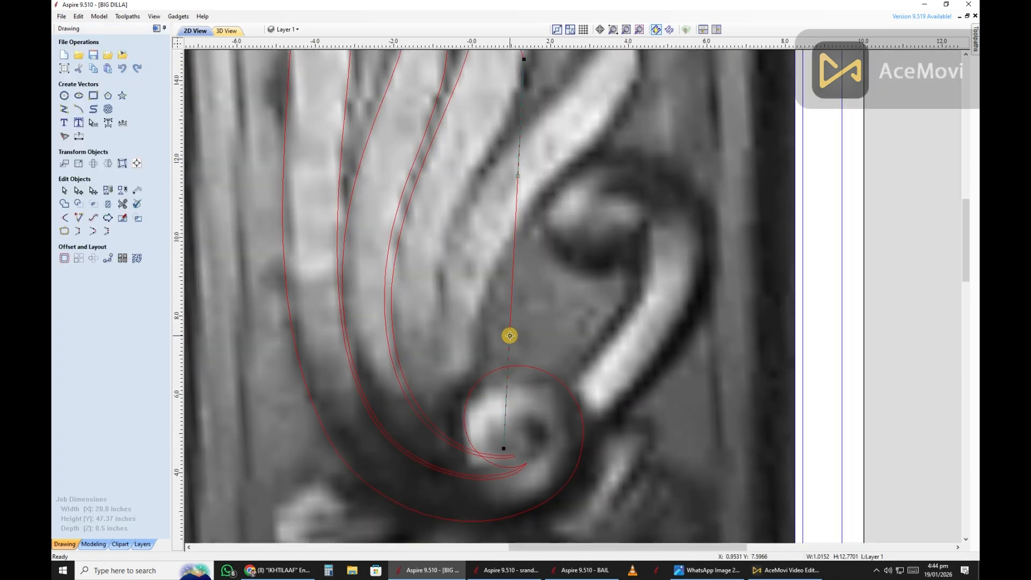
Step: Bend the new line's lower span into a Bezier curve along the third leaf's inner edge into the scroll, with a node midway
left_click_drag(510, 336, 357, 405)
middle_click_drag(526, 165, 505, 249)
scroll(444, 345, "up", 2)
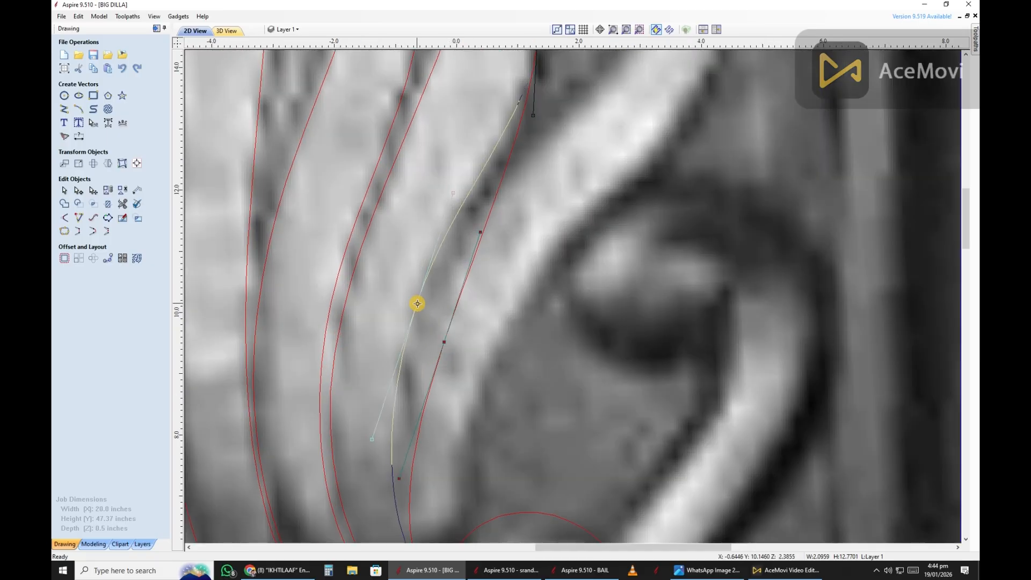
scroll(434, 369, "down", 2)
scroll(499, 195, "up", 2)
scroll(437, 343, "down", 2)
scroll(464, 217, "up", 2)
left_click_drag(467, 324, 440, 364)
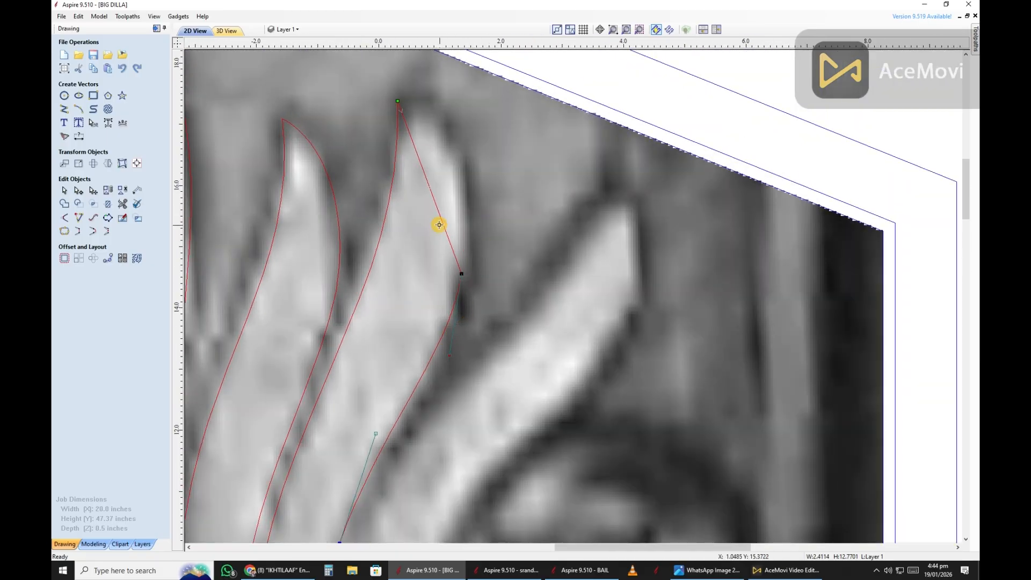
Step: Convert the line's upper span to a Bezier curve around the third leaf's inner side up to its tip
scroll(440, 224, "up", 2)
scroll(462, 453, "down", 1)
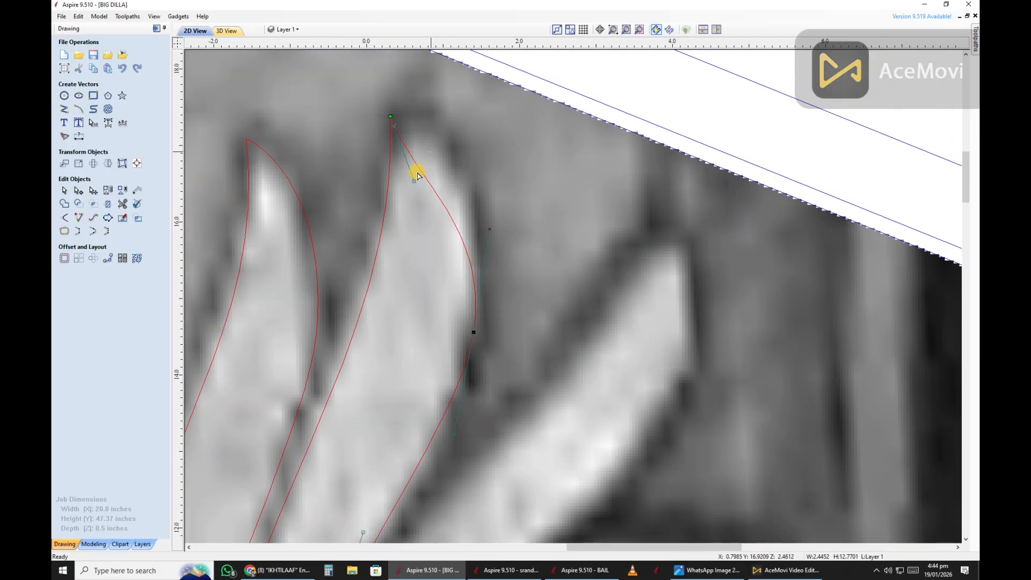
scroll(485, 166, "up", 4)
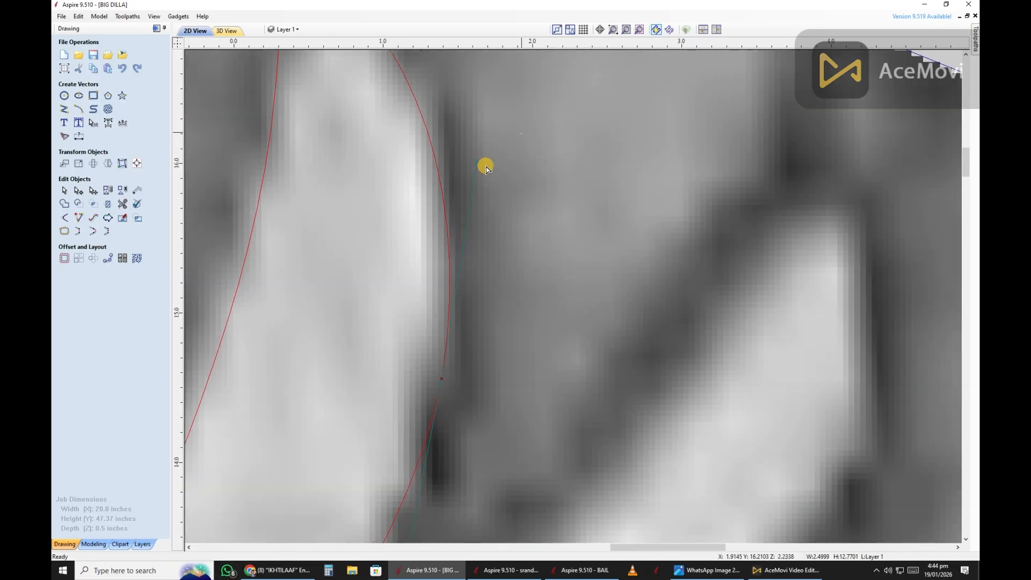
scroll(456, 104, "down", 5)
scroll(446, 228, "up", 1)
scroll(465, 365, "up", 2)
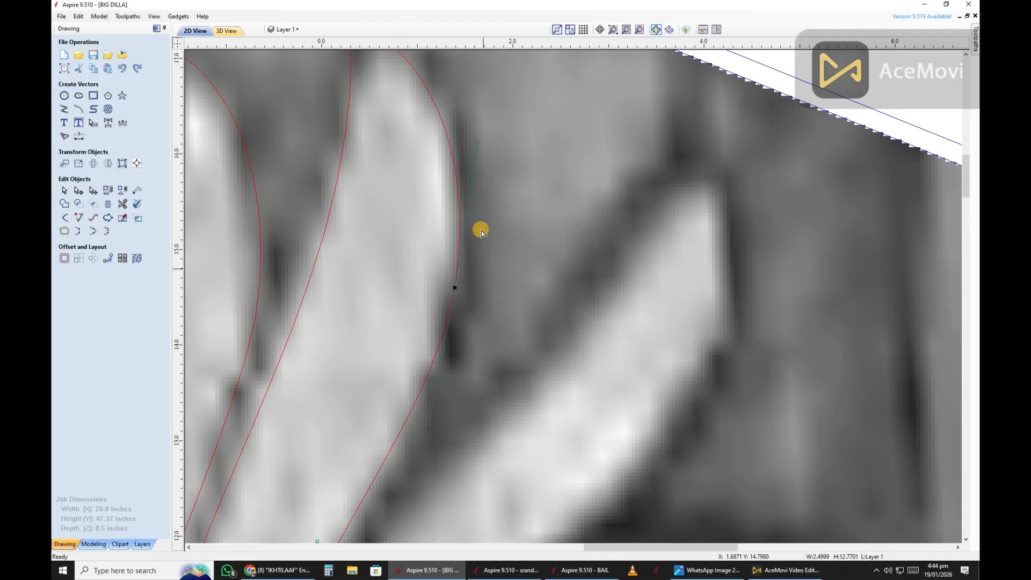
Step: Fine-tune the upper node and its handles so the curve passes smoothly around the third leaf's inner bulge
scroll(472, 290, "up", 2)
scroll(481, 333, "down", 2)
scroll(466, 221, "up", 1)
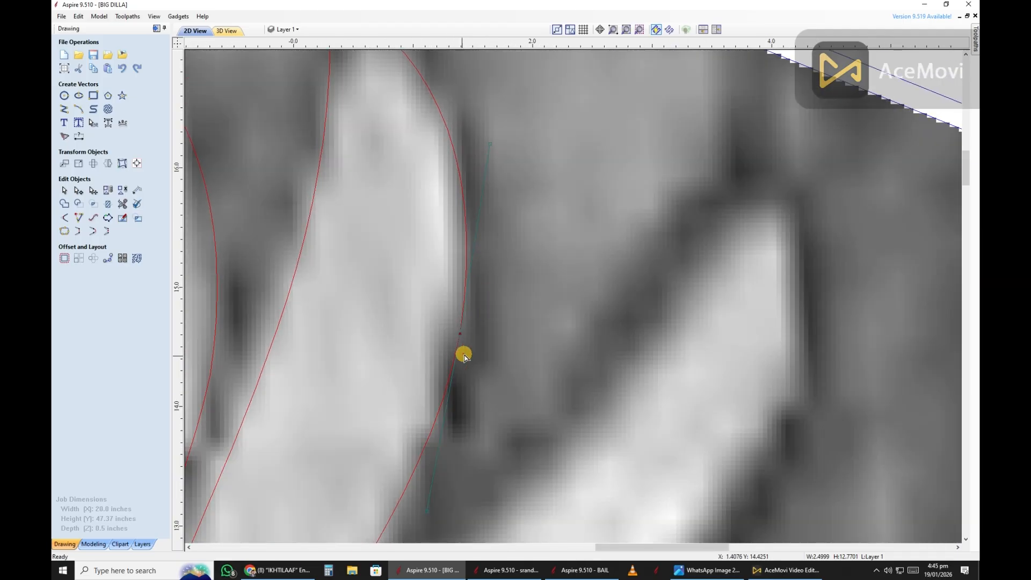
scroll(463, 355, "up", 1)
scroll(479, 274, "down", 2)
scroll(480, 295, "down", 2)
scroll(468, 376, "up", 2)
scroll(434, 300, "down", 2)
scroll(497, 171, "up", 2)
left_click(497, 170)
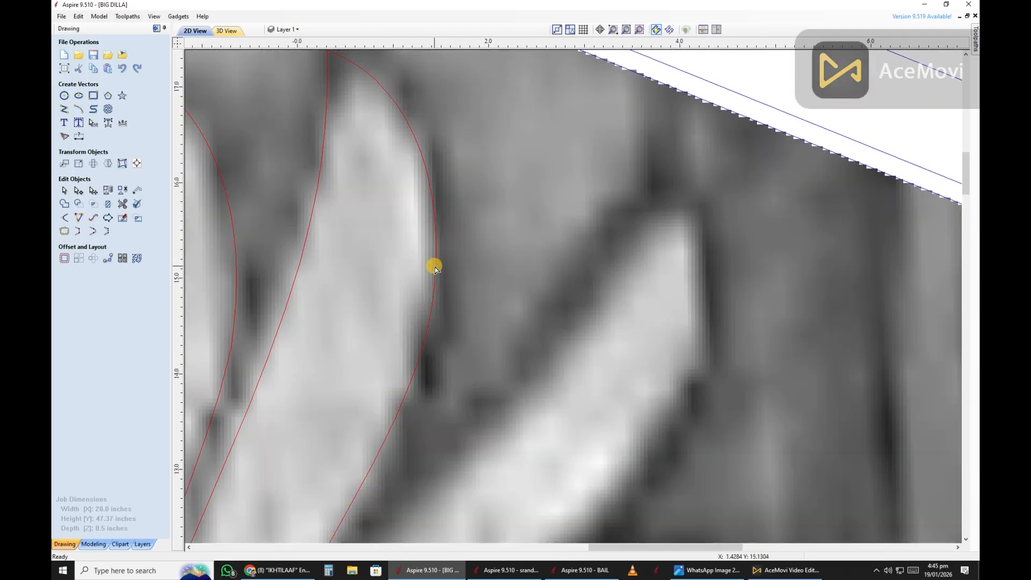
Step: Round the third leaf's inner curve near the tip and adjust its lower node to follow the leaf's edge
scroll(462, 295, "up", 2)
scroll(469, 216, "down", 3)
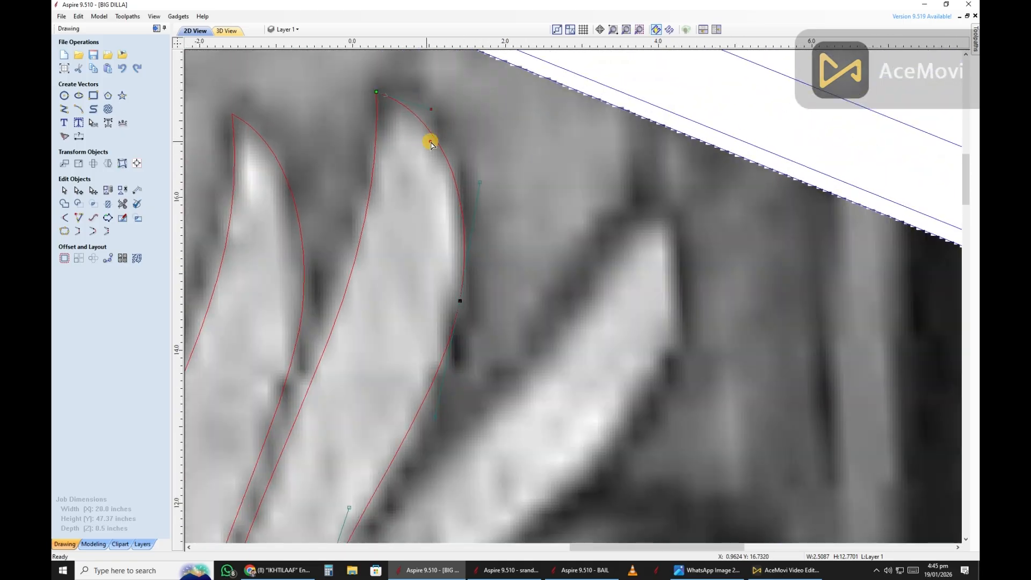
scroll(425, 247, "up", 2)
scroll(477, 265, "down", 3)
scroll(414, 345, "up", 1)
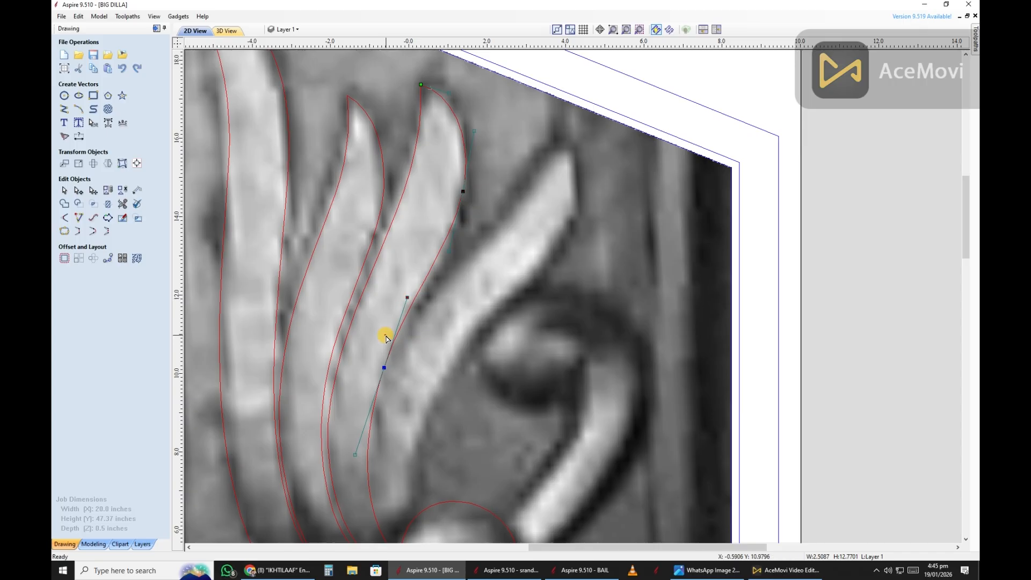
scroll(387, 333, "up", 1)
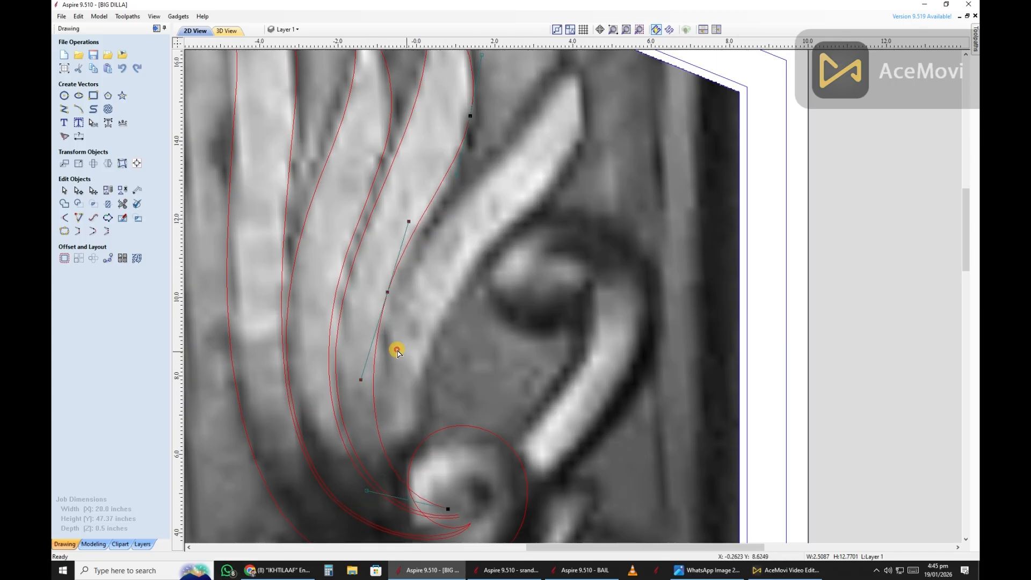
scroll(397, 351, "down", 3)
scroll(483, 311, "up", 3)
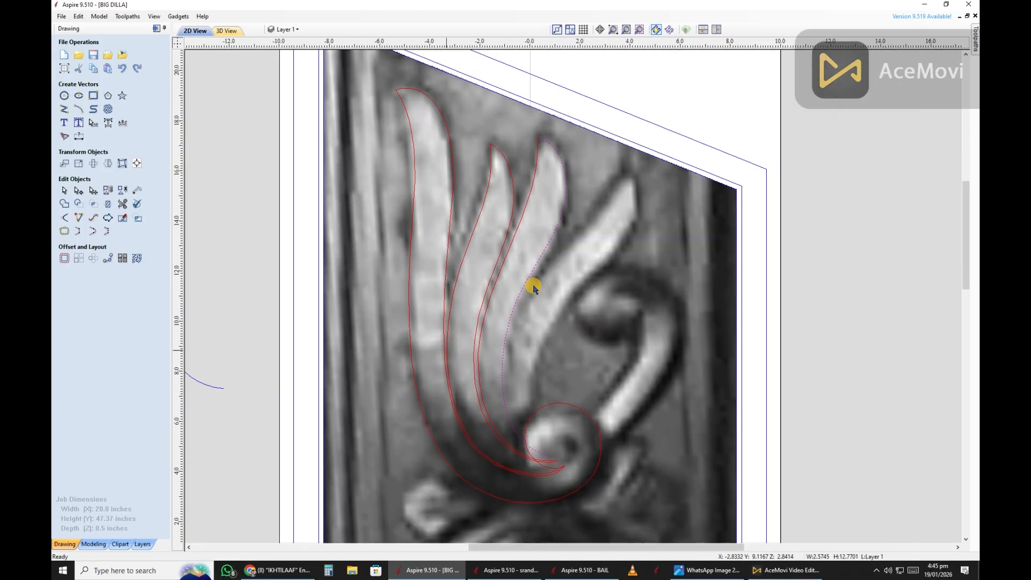
Step: Draw a polyline from the fourth leaf's tip down its outer edge to an end point inside the scroll
key("space")
left_click(629, 157)
scroll(580, 220, "down", 1)
scroll(473, 365, "up", 1)
left_click(449, 370)
scroll(449, 371, "down", 1)
scroll(483, 467, "up", 2)
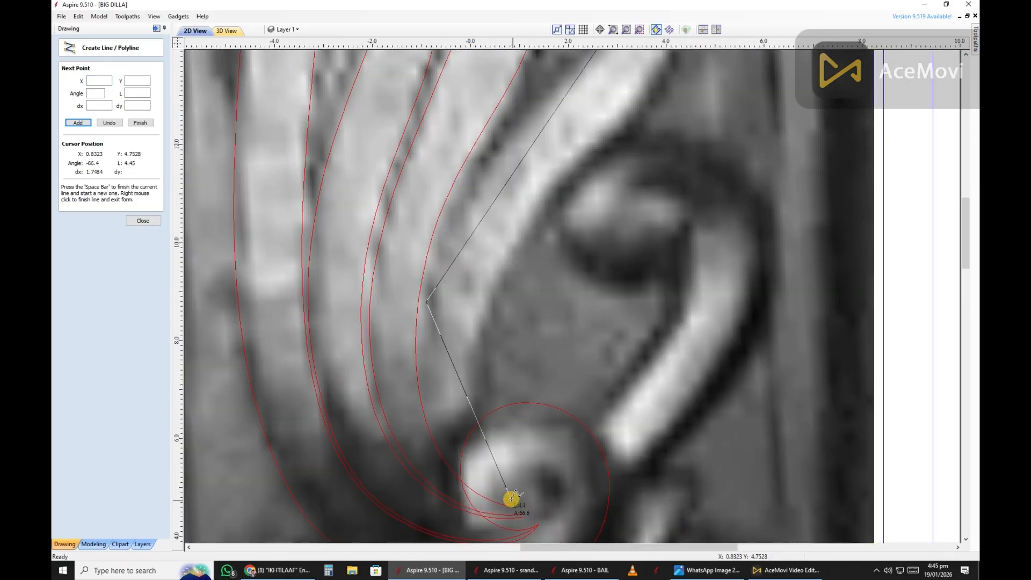
left_click(511, 495)
right_click(511, 495)
Step: Bend the fourth leaf line's lower span into a Bezier curve running close beside the third leaf's inner curve
scroll(392, 431, "up", 2)
scroll(499, 438, "up", 2)
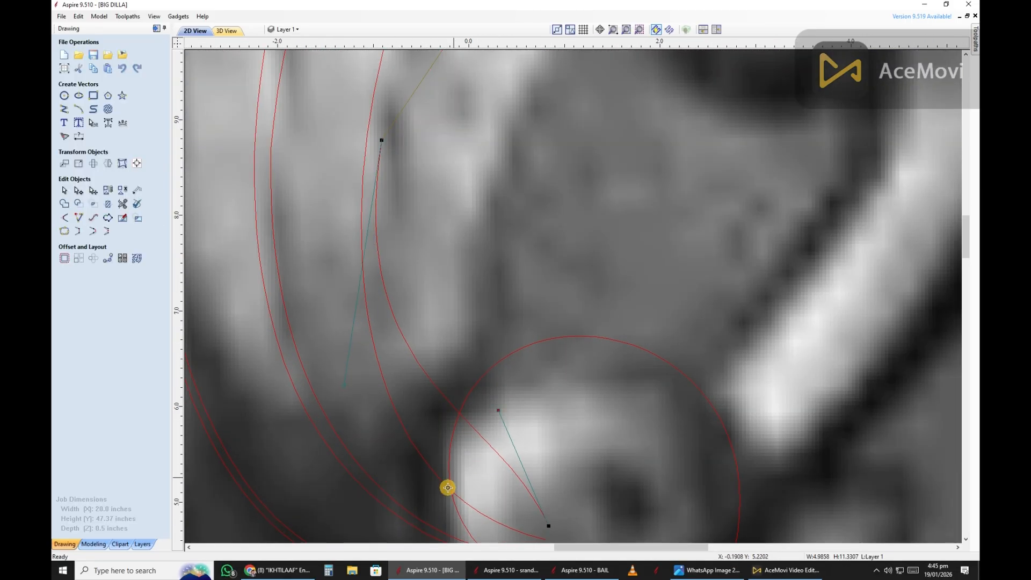
scroll(515, 440, "down", 2)
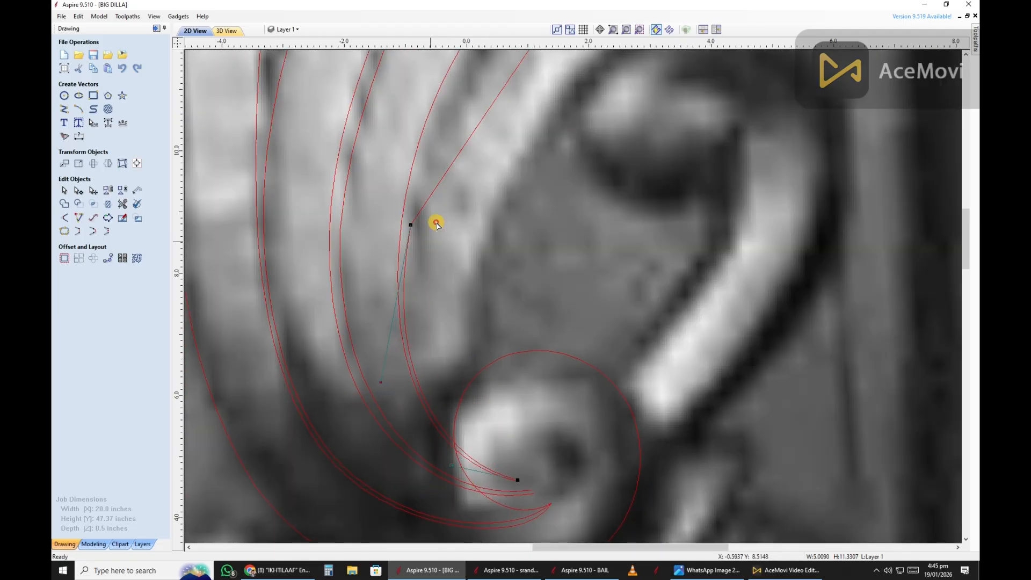
Step: Convert the fourth leaf line's upper span to a Bezier curve along the leaf's outer edge up to its tip
scroll(472, 236, "down", 2)
scroll(445, 339, "up", 2)
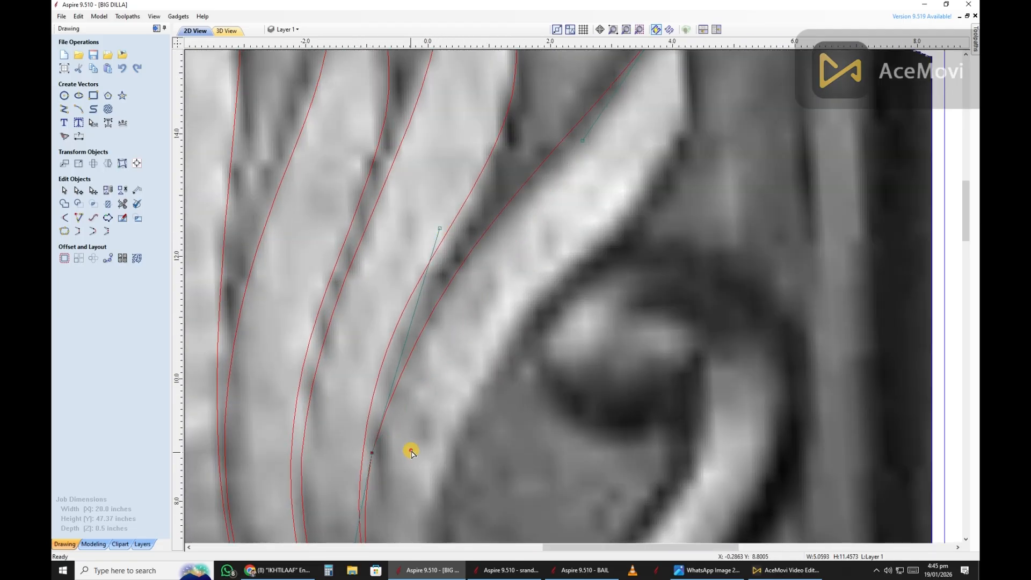
scroll(451, 402, "down", 1)
scroll(600, 228, "down", 3)
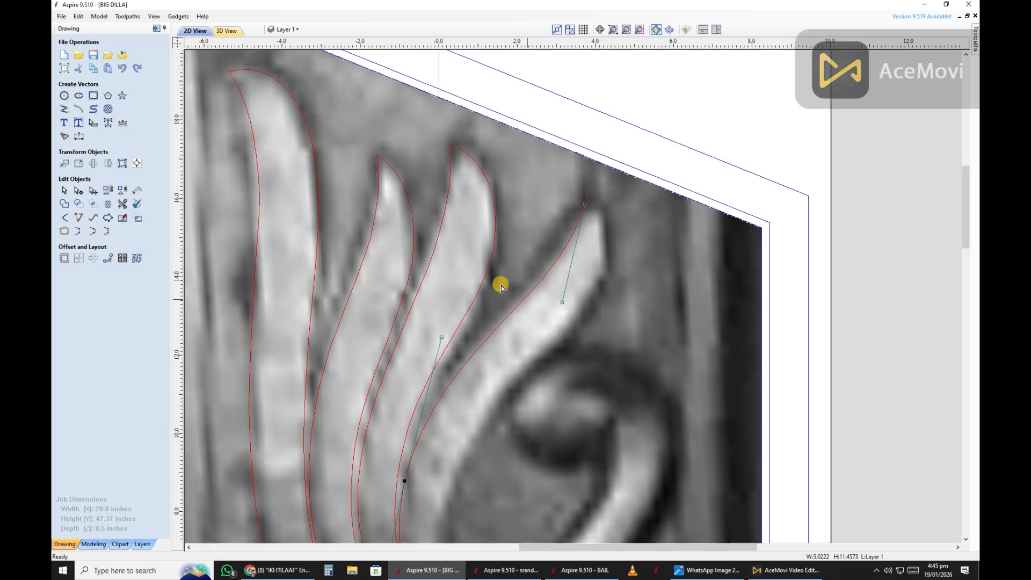
Step: Refine the lower node's handles so the fourth leaf's outer curve flows smoothly into the scroll
scroll(433, 406, "up", 4)
scroll(400, 454, "down", 3)
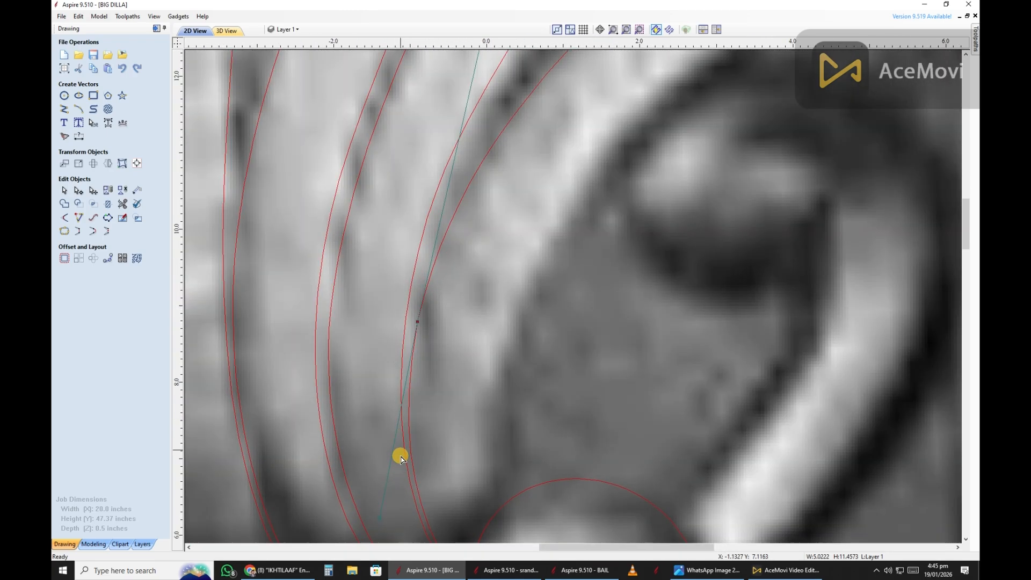
scroll(451, 376, "up", 3)
scroll(483, 472, "down", 3)
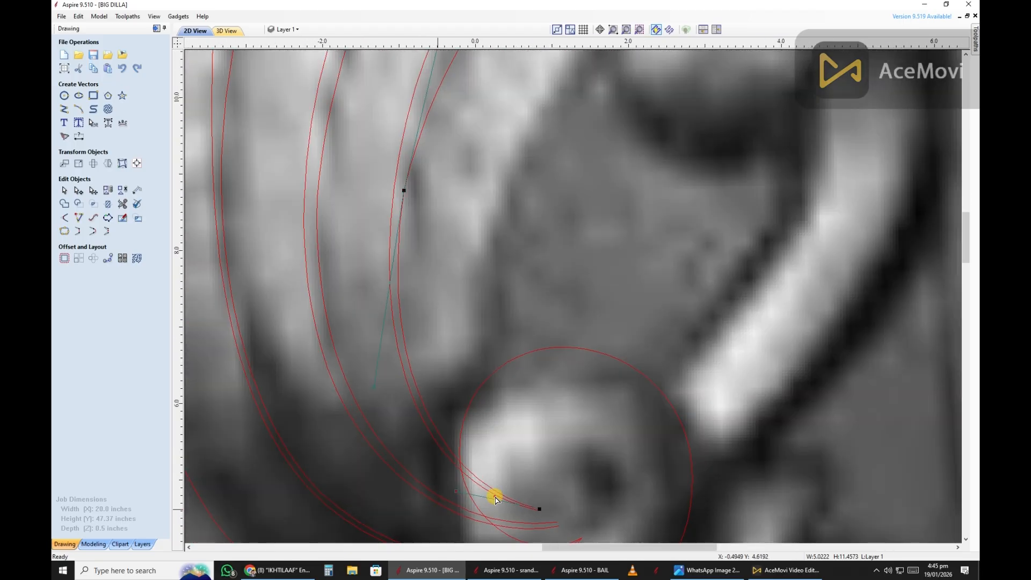
scroll(454, 281, "up", 3)
Step: Add a node midway along the fourth leaf's outer curve and adjust the handles to match the leaf's edge
key("p")
scroll(472, 328, "up", 1)
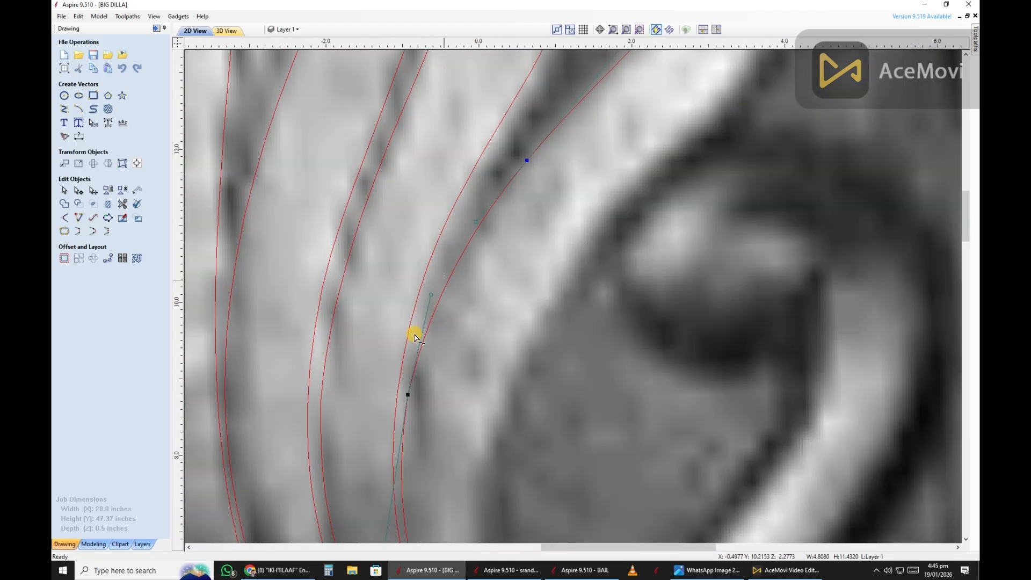
scroll(442, 370, "down", 3)
scroll(456, 256, "up", 3)
scroll(418, 386, "up", 1)
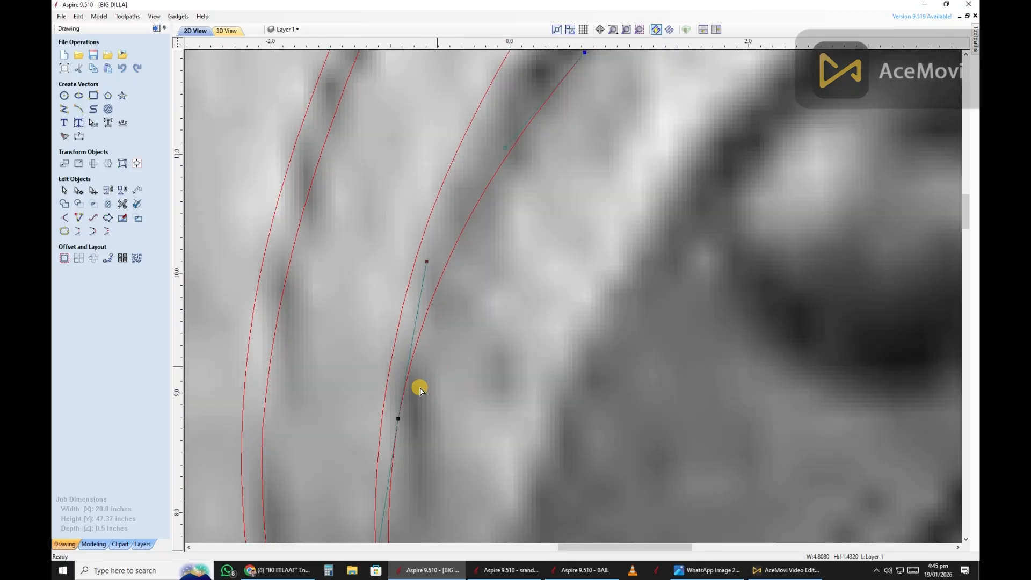
scroll(451, 392, "down", 4)
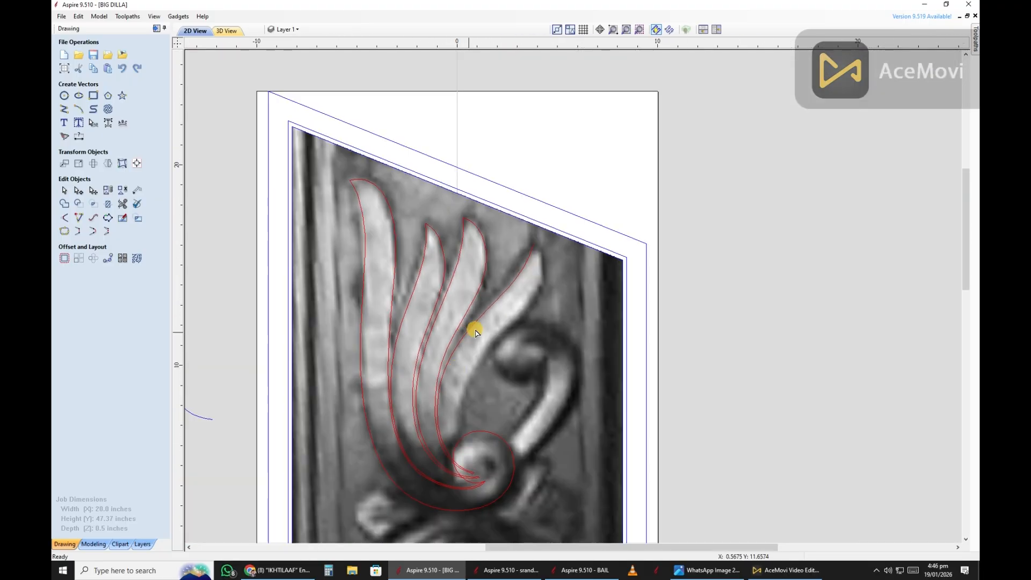
Step: Draw a polyline from the fourth leaf's tip through its inner shoulder to an end point inside the scroll
scroll(539, 236, "up", 1)
scroll(539, 237, "up", 2)
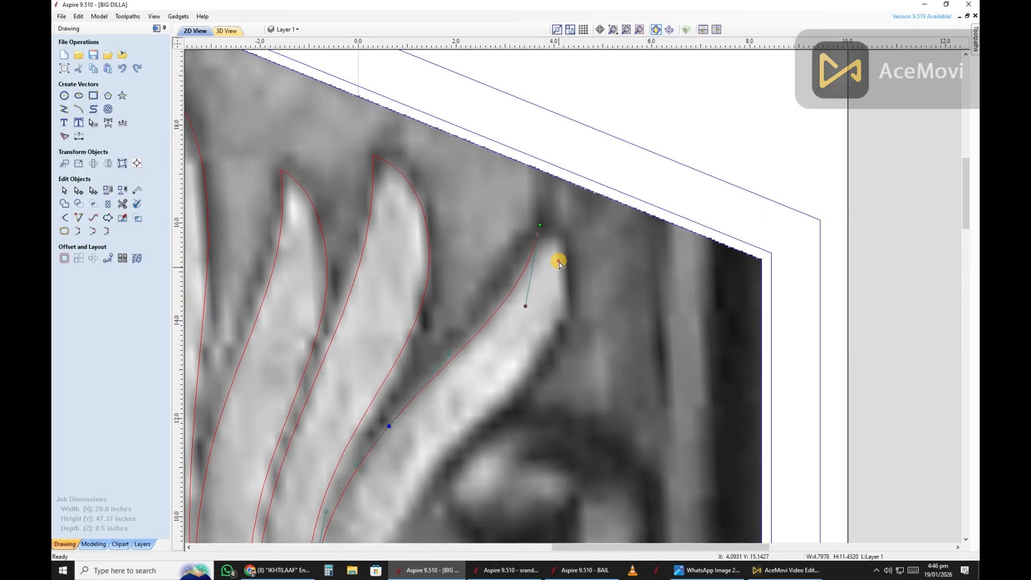
key("p")
scroll(538, 207, "up", 2)
scroll(555, 286, "down", 4)
scroll(459, 451, "up", 2)
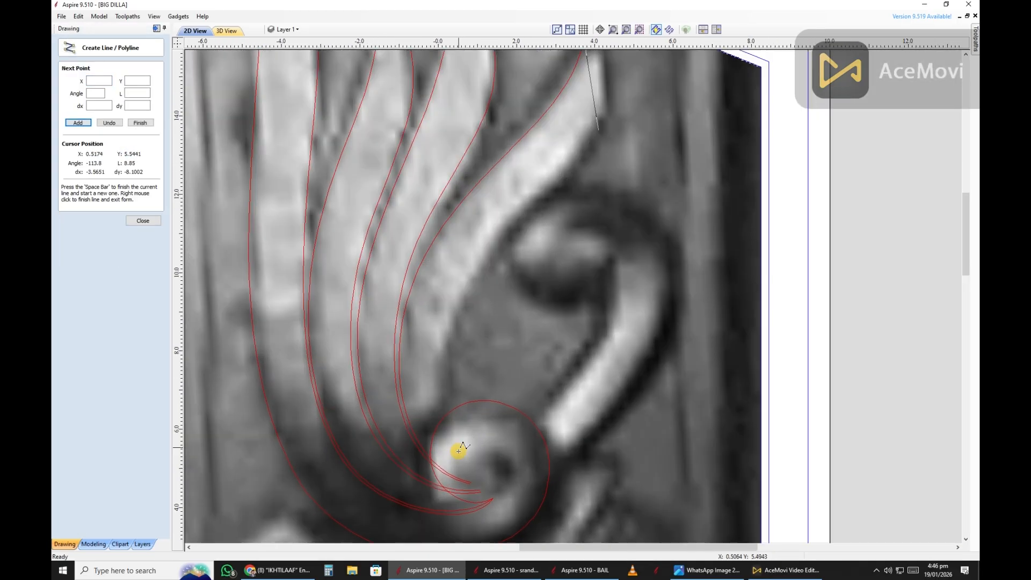
key("Escape")
Step: Bend the line's lower span into a Bezier curve along the fourth leaf's inner edge, with an added node midway
scroll(490, 371, "down", 3)
scroll(491, 386, "up", 3)
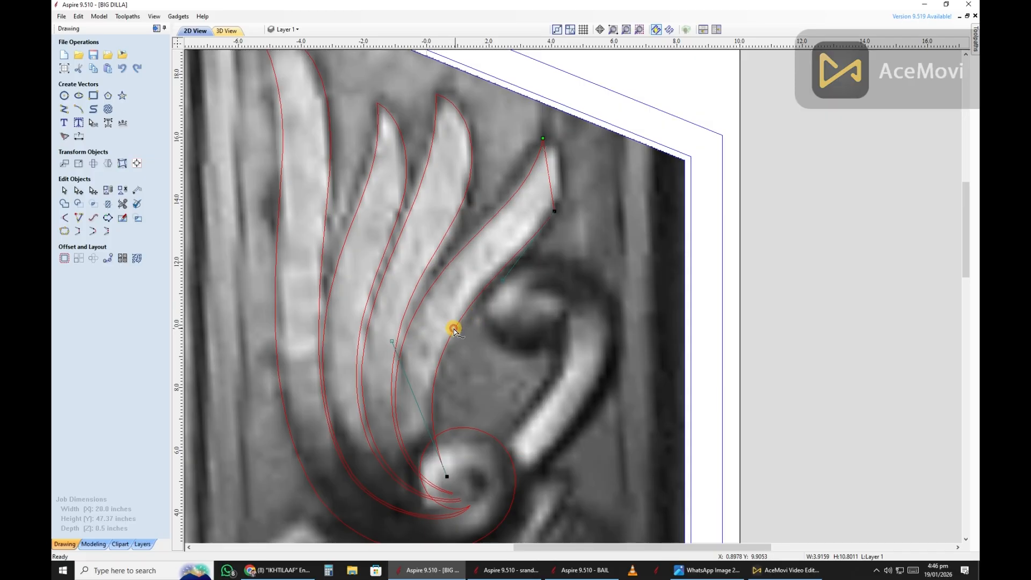
scroll(450, 449, "down", 3)
scroll(427, 406, "up", 4)
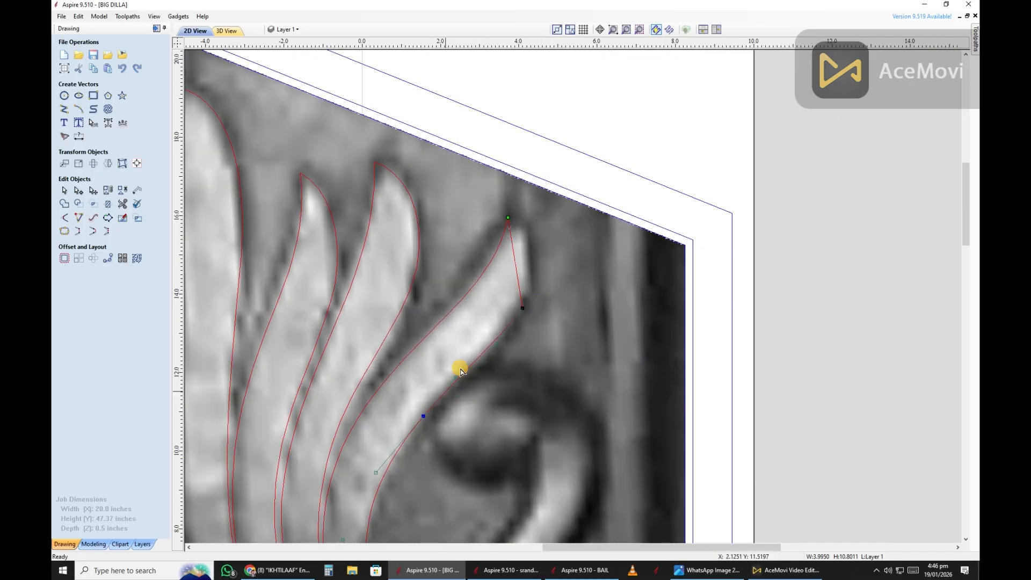
Step: Curve the short upper span around the fourth leaf's rounded tip and shoulder
scroll(512, 285, "up", 4)
left_click_drag(528, 275, 539, 180)
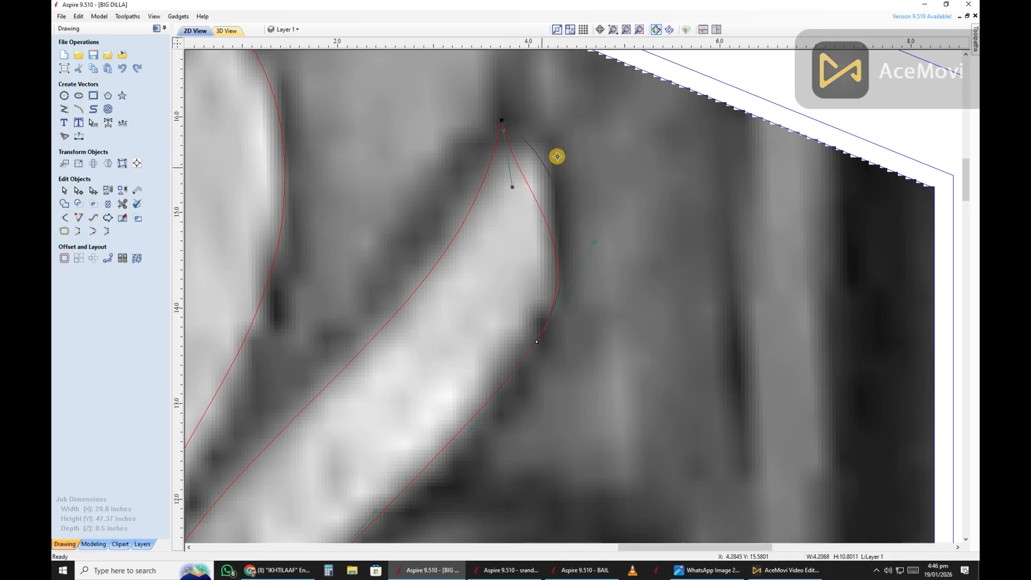
scroll(585, 290, "down", 4)
scroll(598, 265, "up", 3)
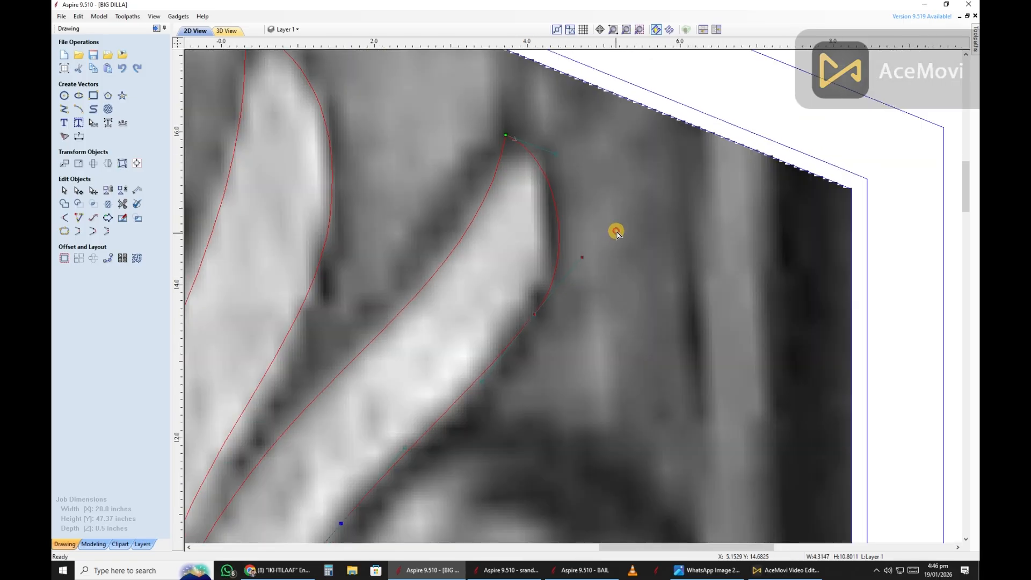
Step: Fine-tune the shoulder node and neighbouring handles so the fourth leaf's inner curve follows the carved edge smoothly
scroll(567, 289, "down", 4)
scroll(591, 260, "up", 4)
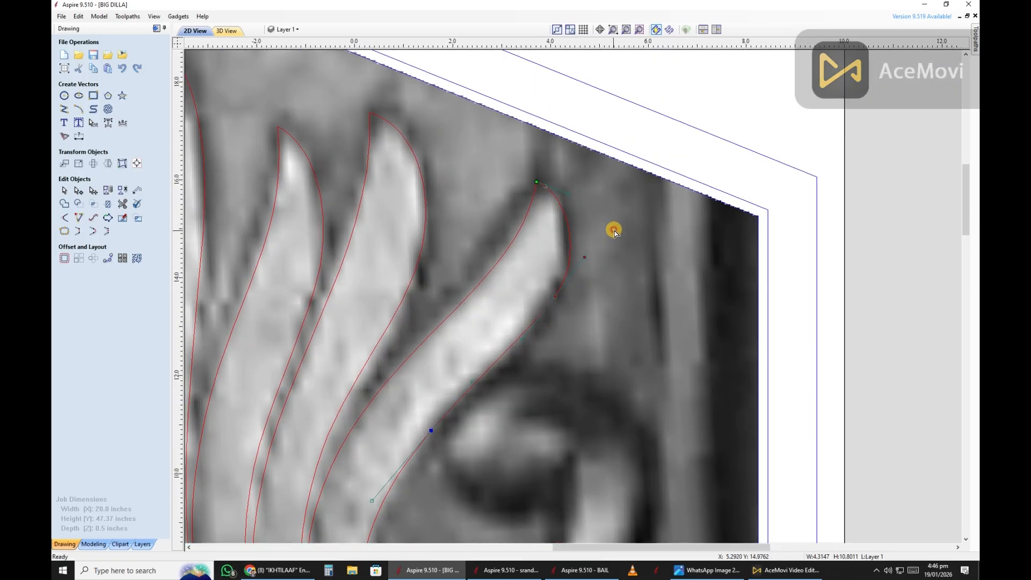
scroll(573, 288, "down", 4)
scroll(546, 336, "up", 3)
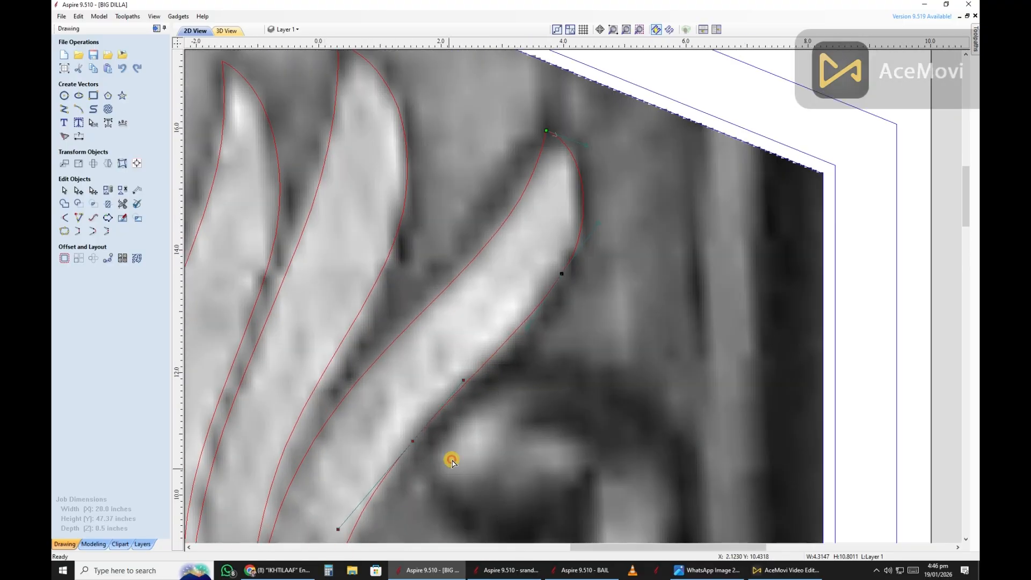
scroll(548, 333, "up", 3)
scroll(580, 290, "down", 2)
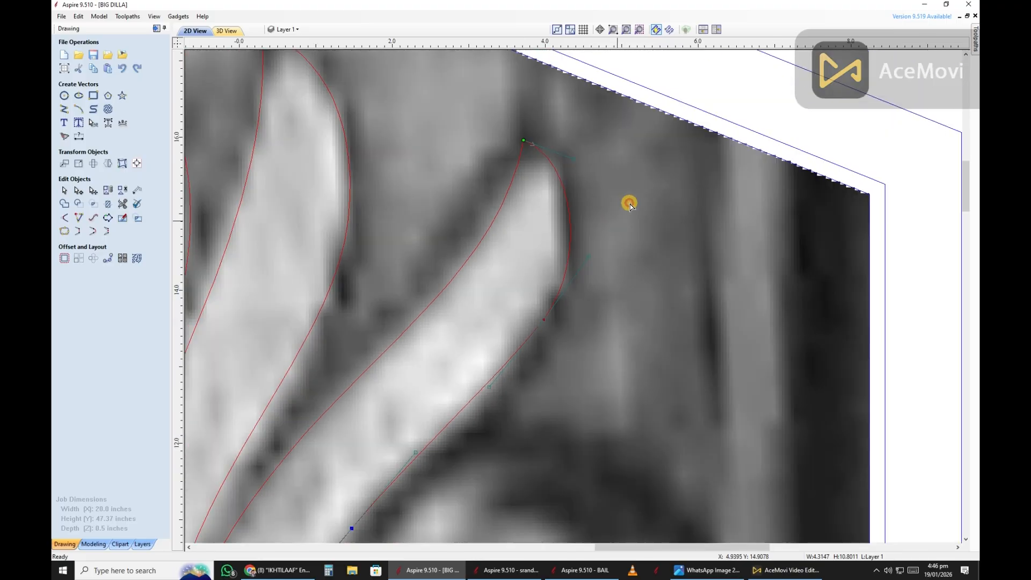
scroll(582, 197, "down", 3)
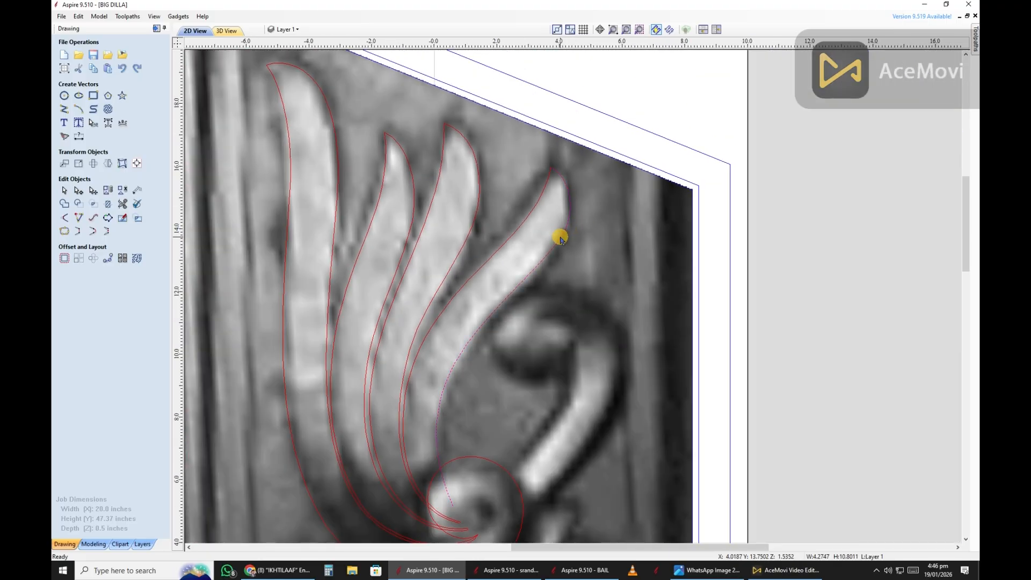
Step: Refine the nodes and handles along the fourth leaf's outer and inner edges so both curves follow the carving into the scroll
scroll(560, 239, "up", 6)
key("n")
scroll(550, 240, "down", 3)
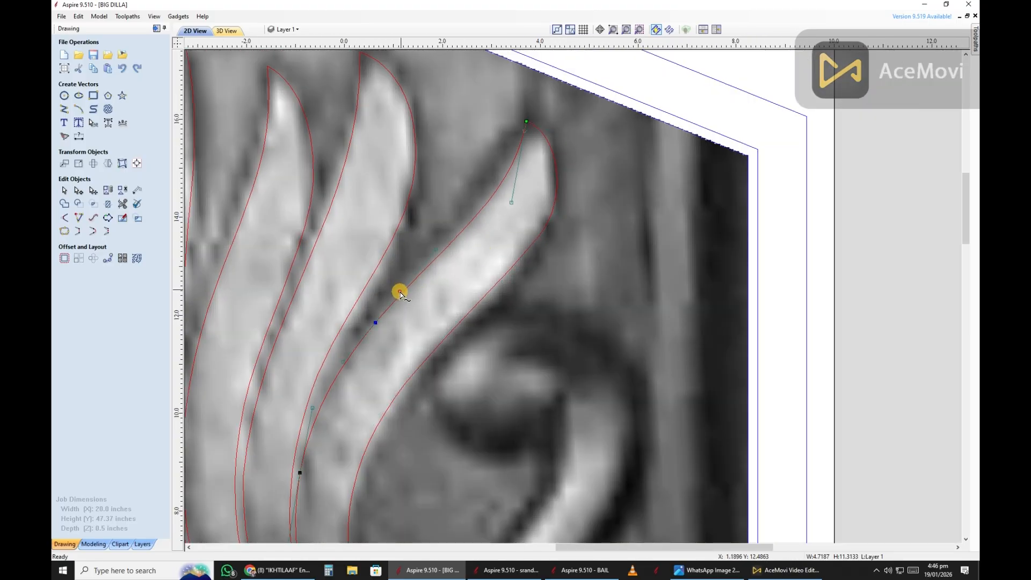
scroll(286, 511, "up", 5)
scroll(402, 322, "down", 2)
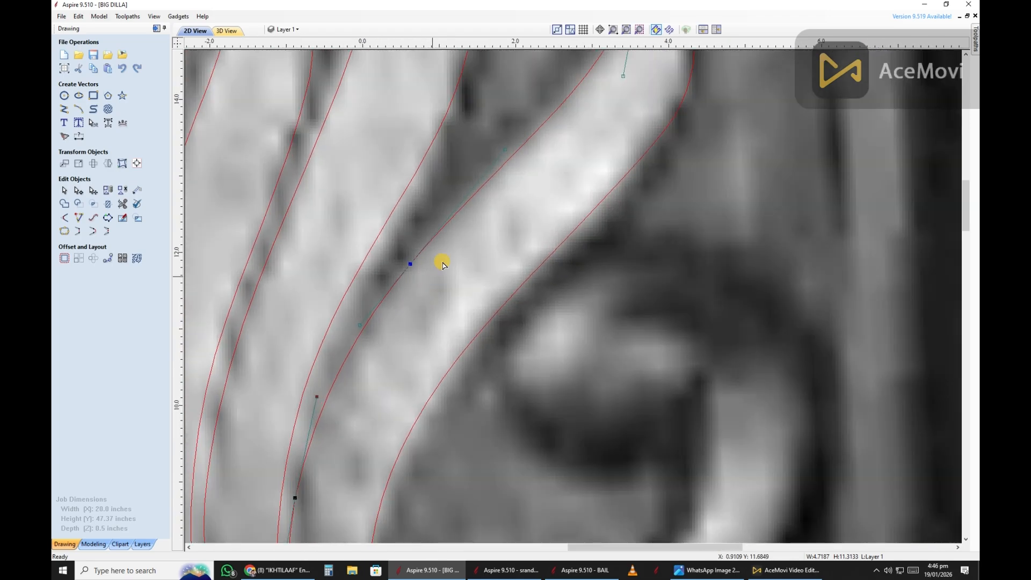
scroll(405, 267, "down", 4)
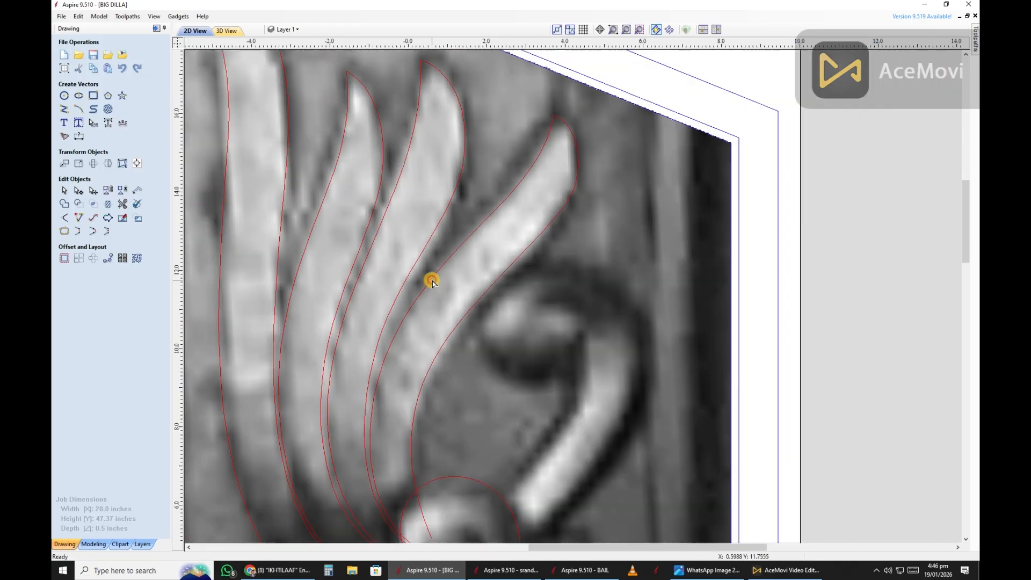
scroll(417, 430, "up", 2)
scroll(413, 440, "down", 1)
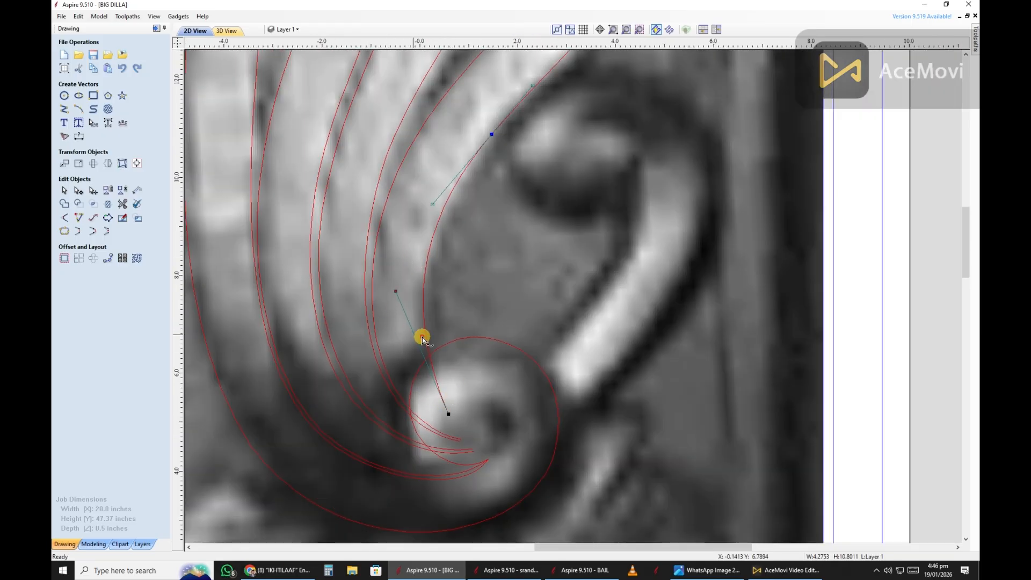
Step: Add a new layer named Layer 2 with green as its vector colour
scroll(467, 415, "down", 5)
scroll(462, 335, "up", 2)
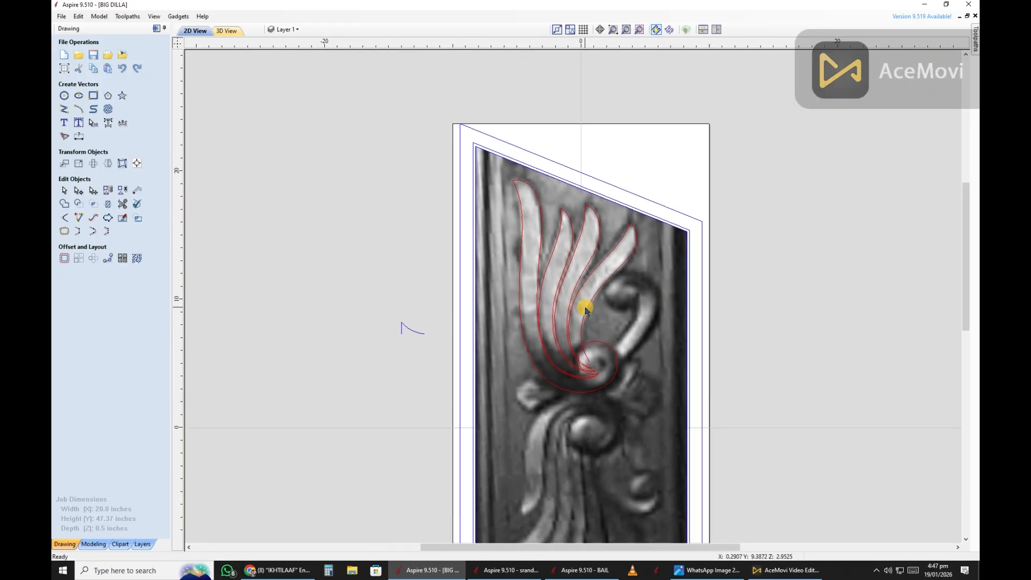
scroll(639, 328, "down", 2)
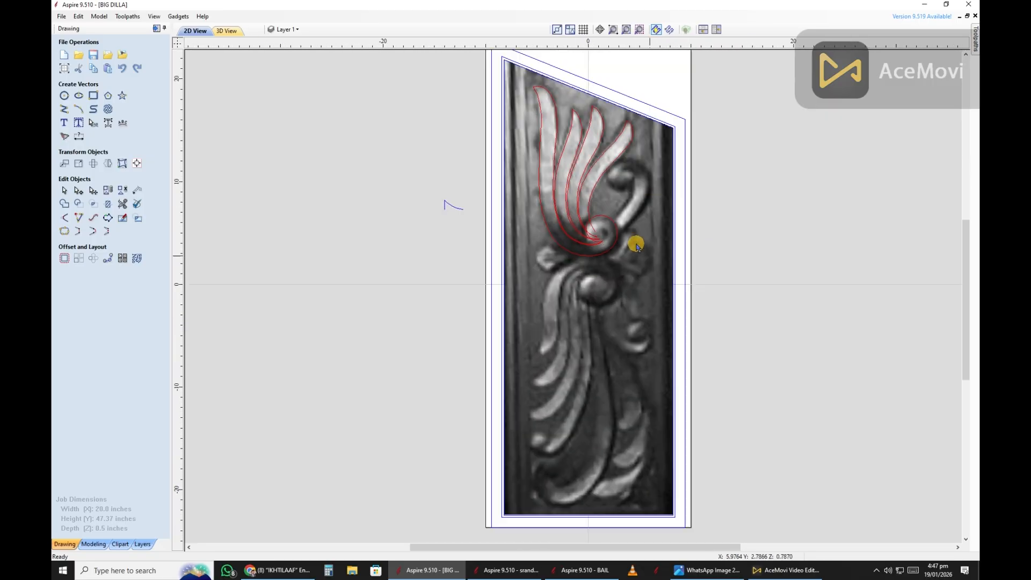
scroll(736, 240, "up", 2)
scroll(617, 239, "up", 1)
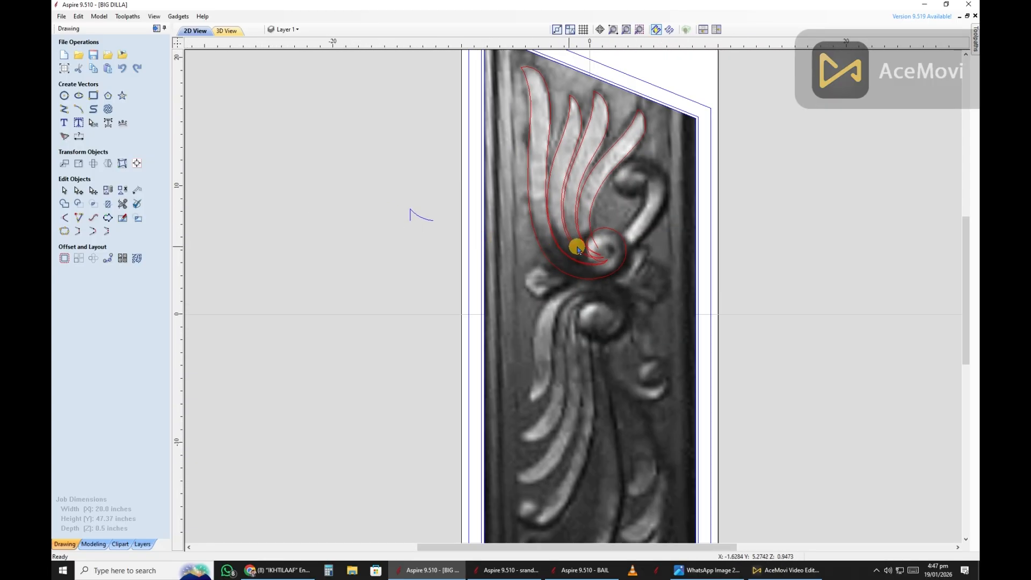
scroll(379, 282, "down", 2)
scroll(631, 241, "up", 2)
left_click(287, 29)
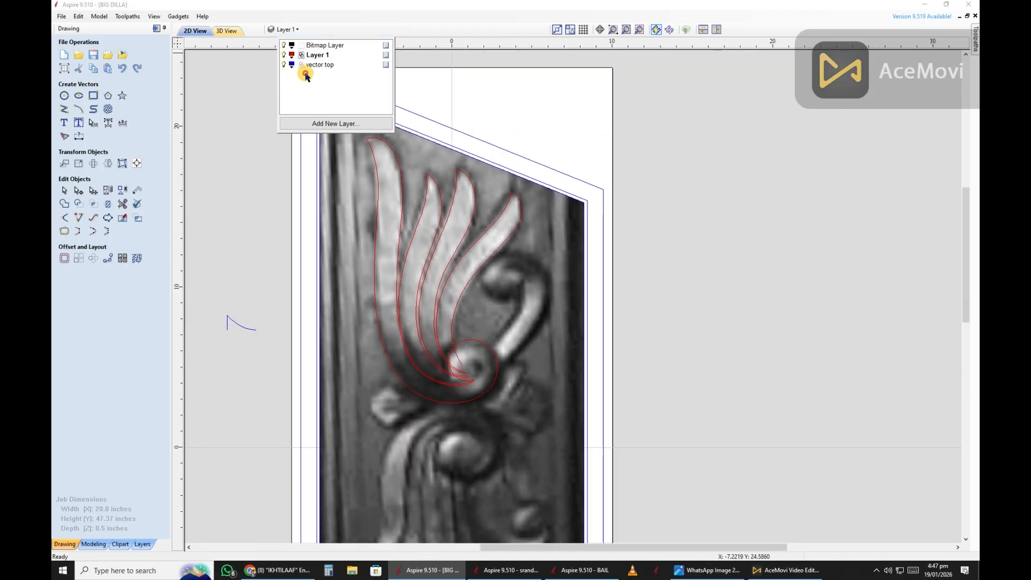
left_click(291, 74)
left_click(323, 107)
Step: Move the outlines of the three smaller upper leaves from Layer 1 to Layer 2
scroll(435, 283, "up", 2)
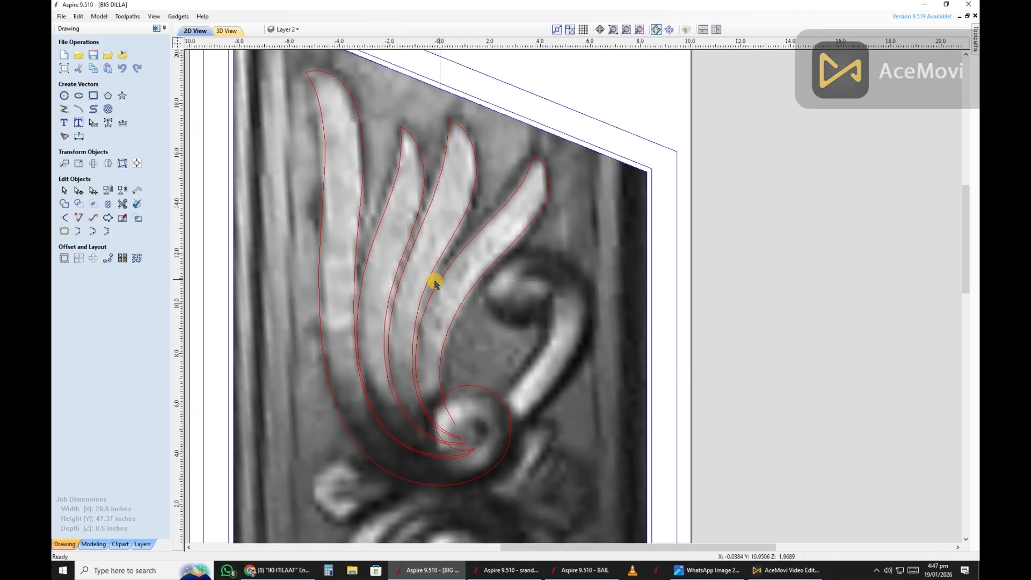
right_click(417, 243)
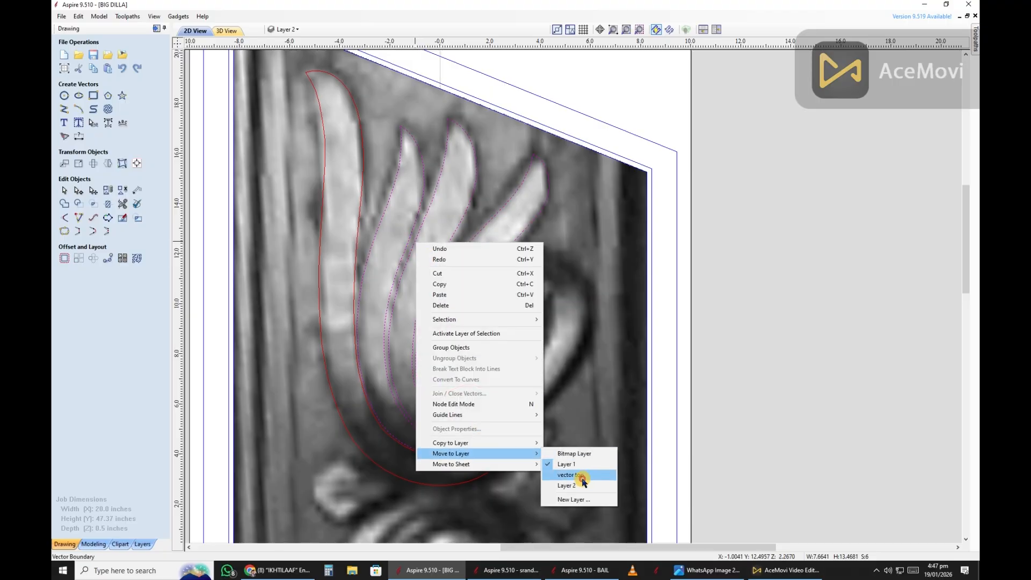
left_click(583, 475)
scroll(585, 349, "down", 2)
scroll(502, 379, "up", 3)
scroll(496, 365, "down", 1)
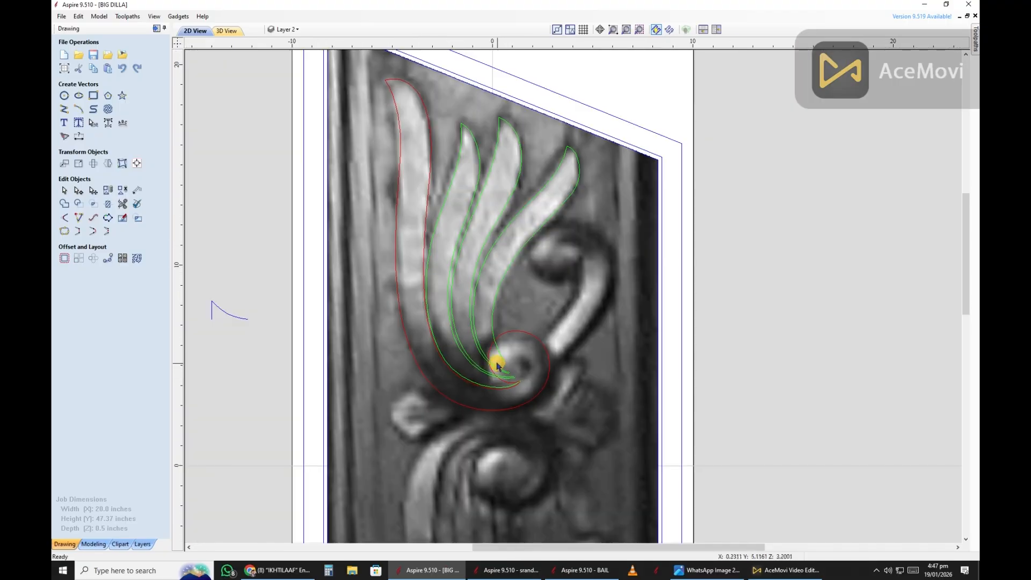
scroll(564, 235, "down", 2)
scroll(655, 257, "up", 2)
scroll(789, 281, "up", 3)
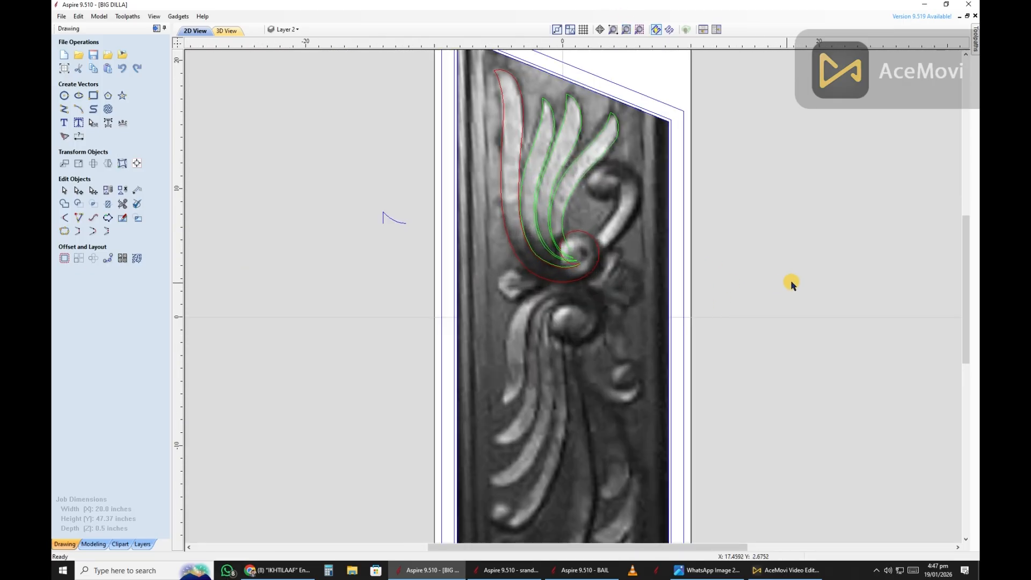
Step: On Layer 1, draw a polyline from inside the lower scroll around it and down the lower leaf's outer edge to its tip
scroll(621, 283, "down", 1)
left_click(310, 29)
left_click(293, 43)
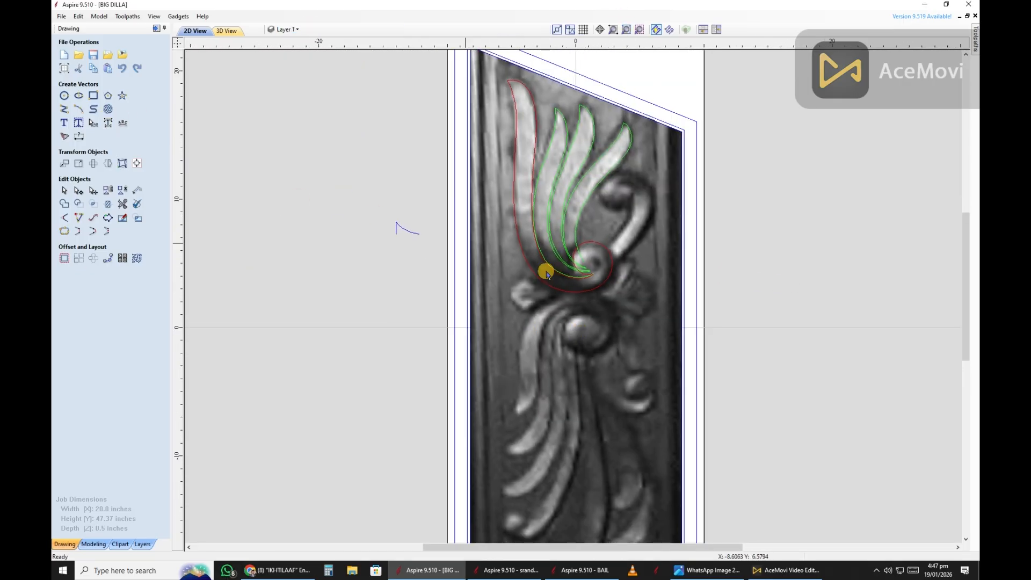
scroll(545, 269, "up", 2)
left_click(64, 109)
scroll(619, 405, "up", 2)
left_click(620, 405)
left_click(548, 318)
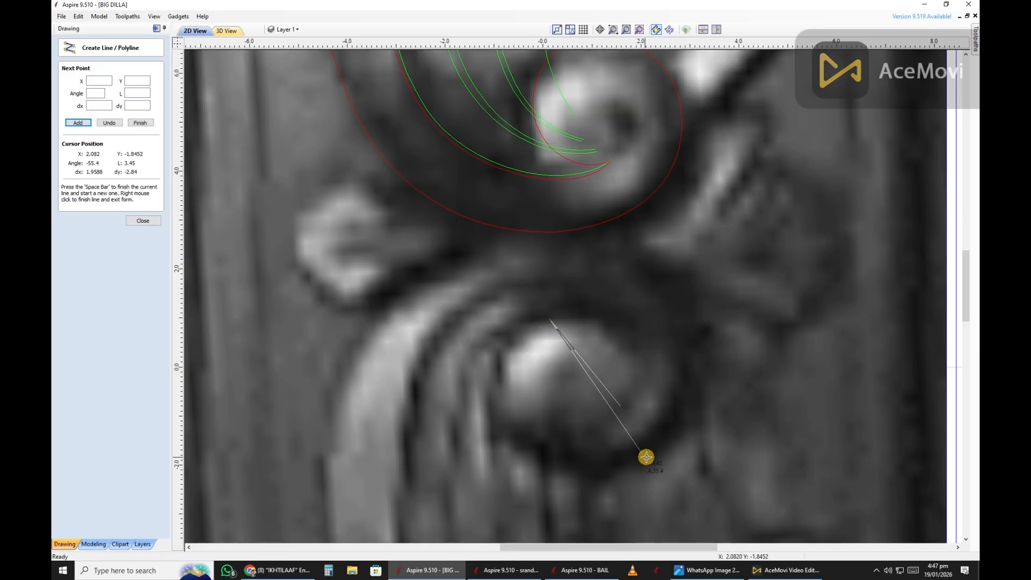
left_click(644, 455)
left_click(631, 246)
left_click(330, 417)
scroll(344, 408, "down", 2)
scroll(363, 391, "up", 2)
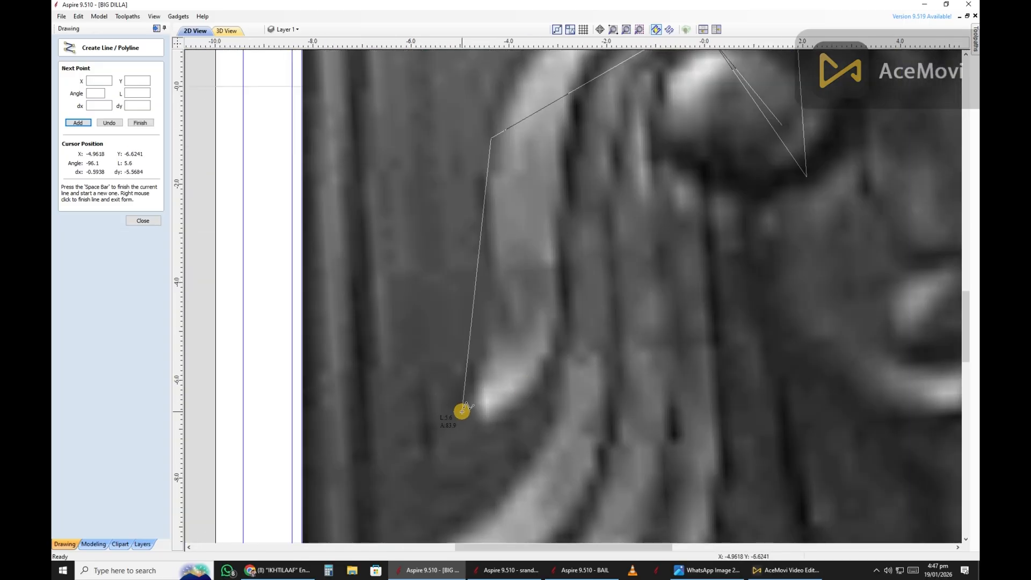
left_click(461, 410)
right_click(469, 334)
Step: Bend the polyline's leaf spans into Bezier curves along the lower leaf's outer edge and over its shoulder to the scroll
scroll(467, 331, "up", 2)
scroll(484, 279, "down", 3)
scroll(511, 232, "up", 1)
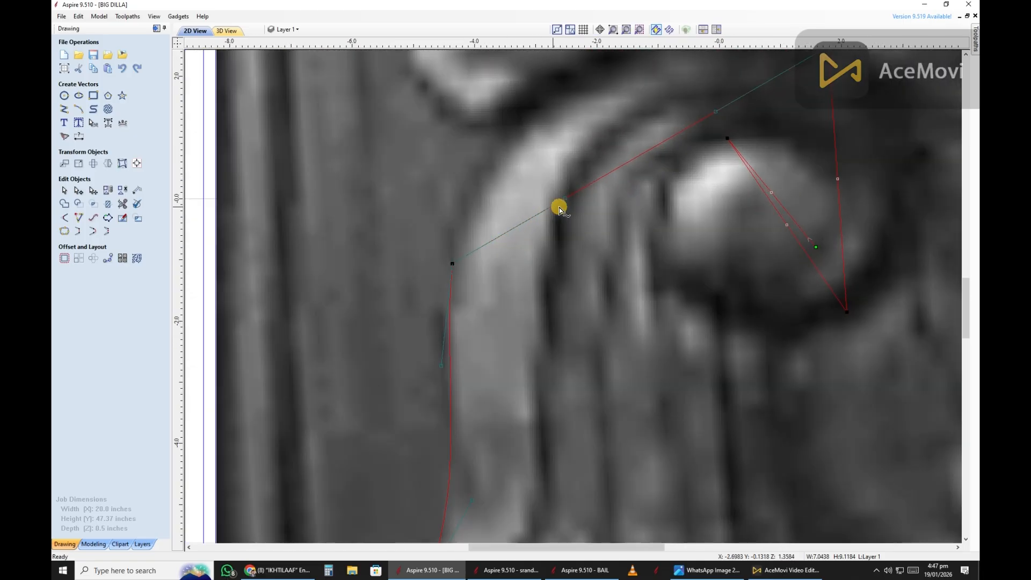
left_click_drag(557, 207, 483, 159)
scroll(578, 180, "down", 3)
scroll(578, 180, "up", 2)
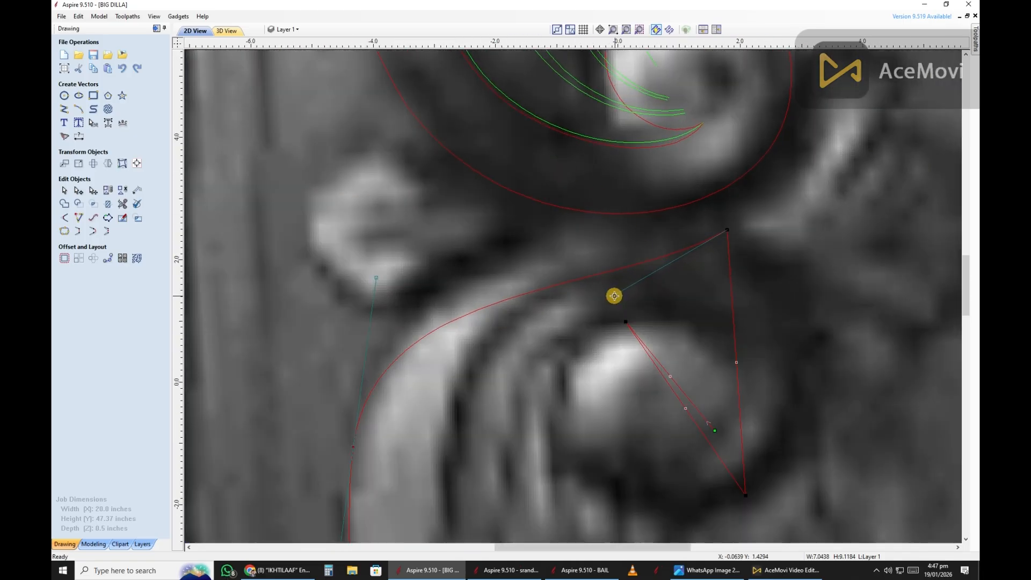
scroll(433, 315, "up", 2)
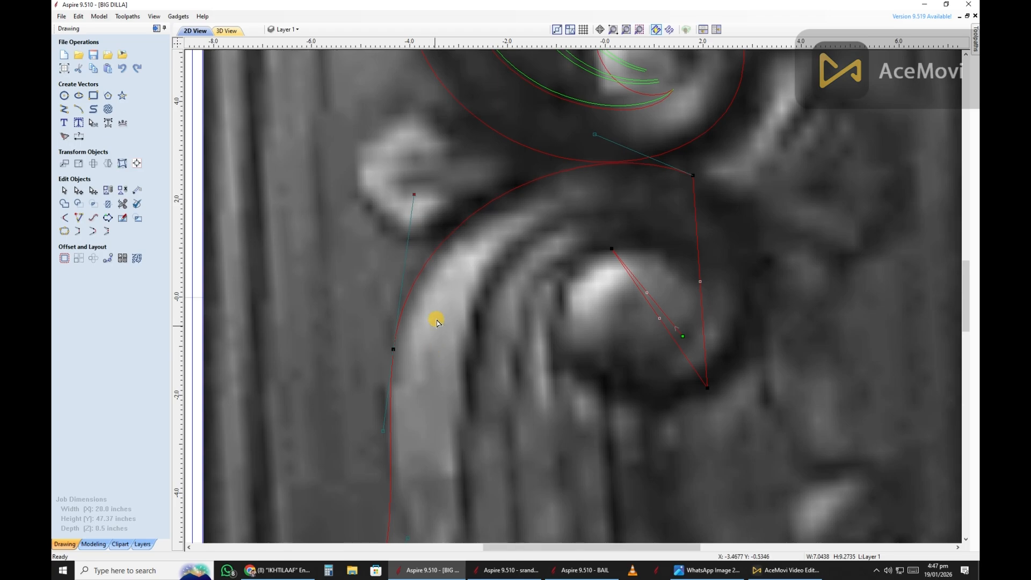
Step: Bend the span on the lower scroll's right side into a smooth curve around its outer edge
scroll(465, 211, "down", 3)
scroll(682, 240, "up", 1)
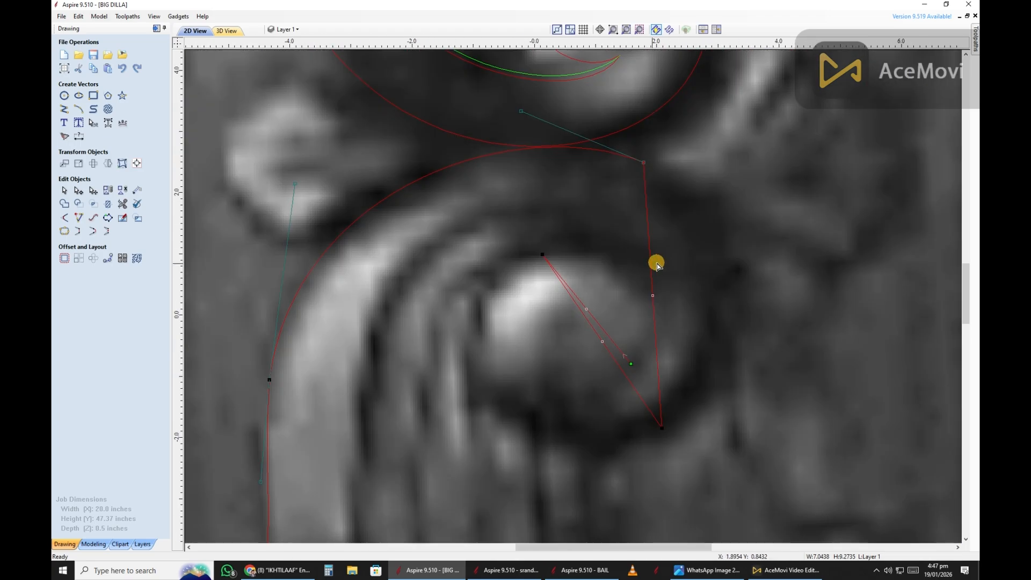
left_click_drag(651, 244, 745, 230)
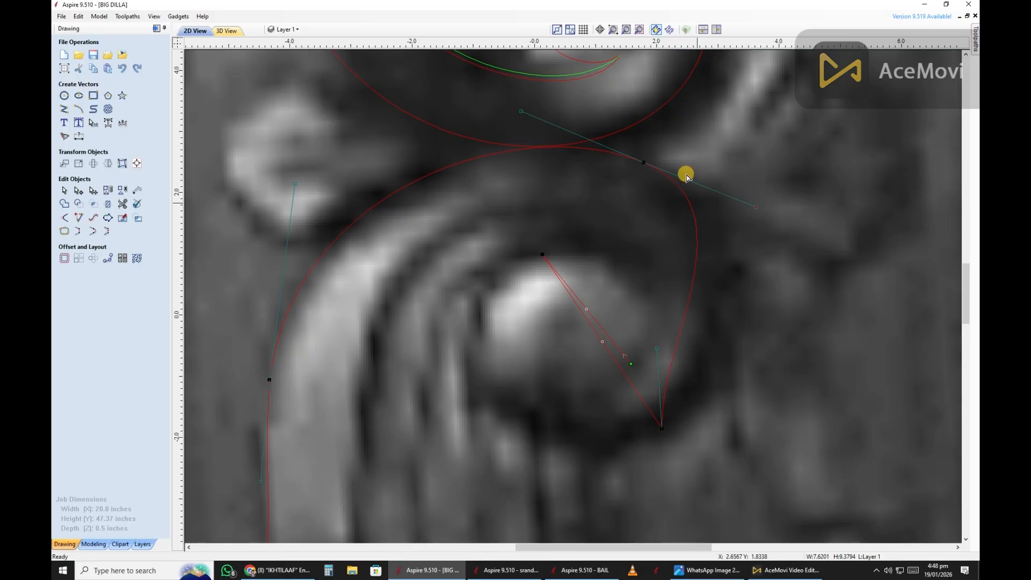
left_click_drag(678, 341, 799, 192)
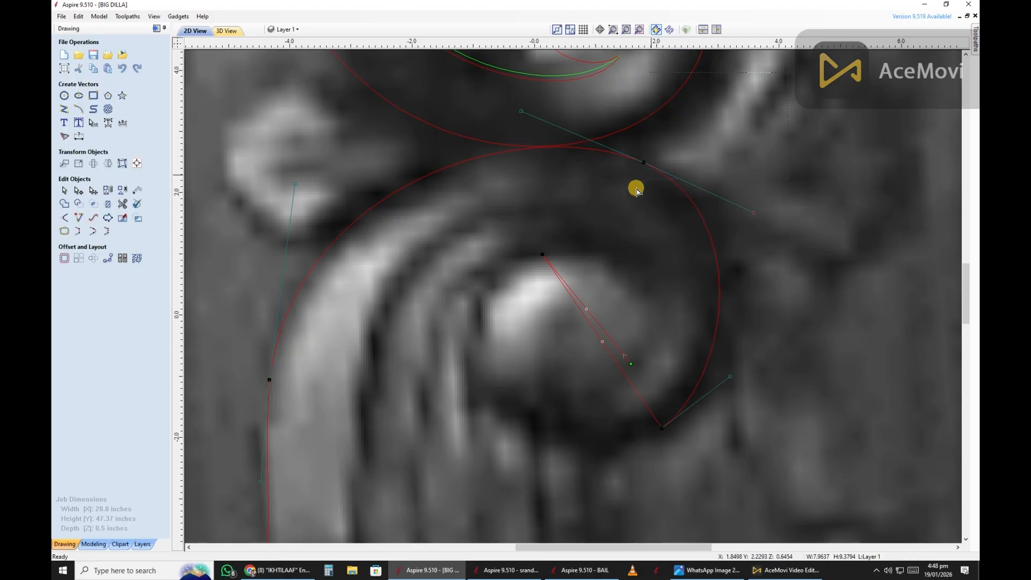
Step: Curve the next span around the bottom and left side of the lower scroll's round boss
scroll(636, 190, "up", 1)
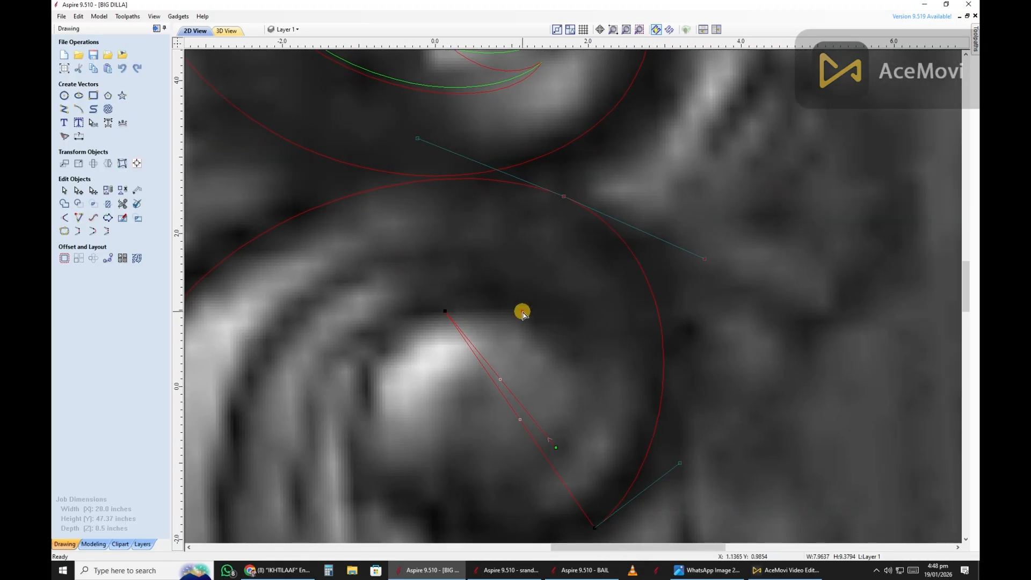
scroll(667, 301, "down", 1)
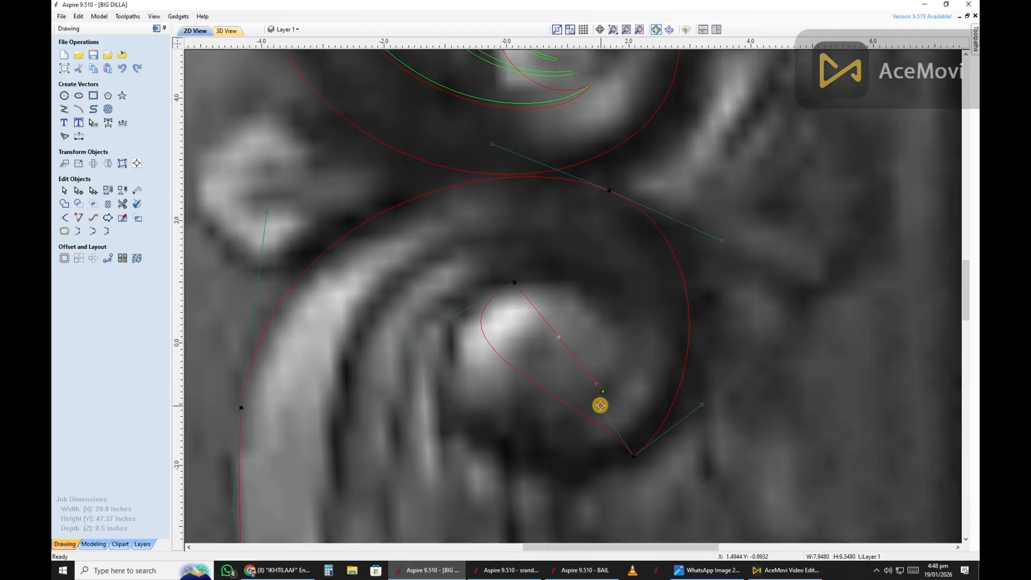
left_click_drag(598, 404, 531, 498)
scroll(620, 355, "down", 1)
left_click_drag(509, 408, 453, 425)
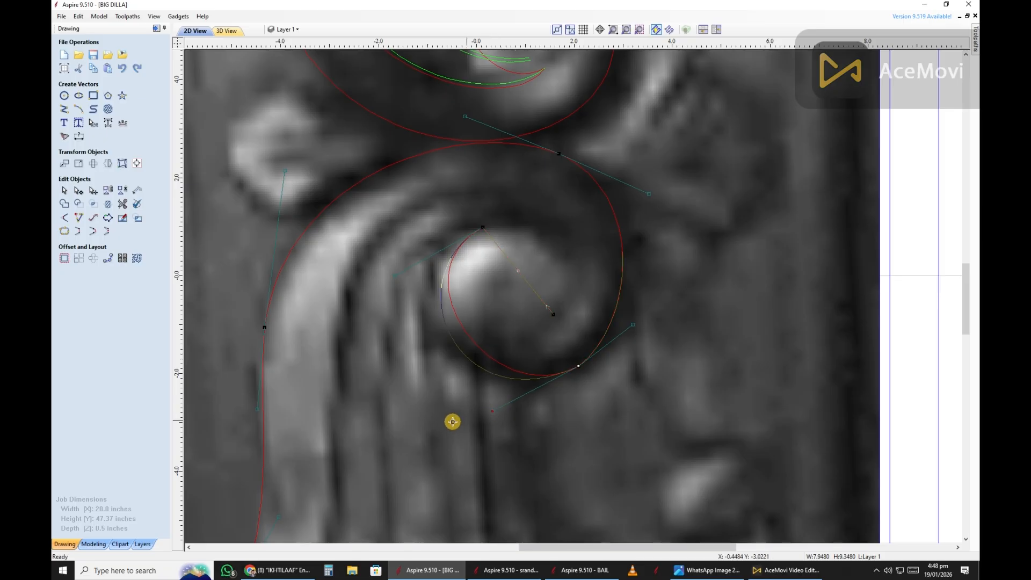
left_click_drag(612, 345, 612, 343)
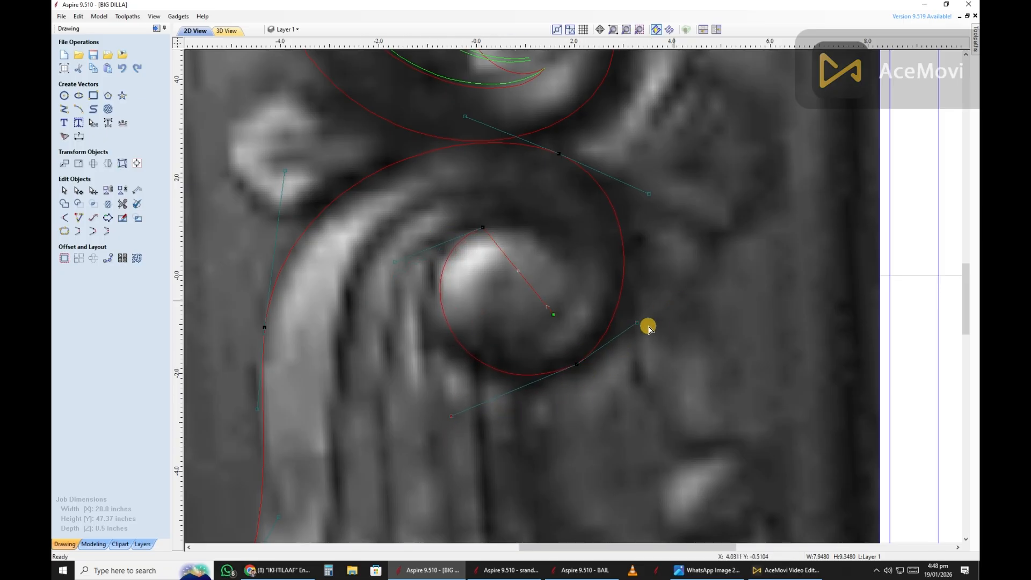
Step: Curve the innermost span over the top of the scroll's boss and adjust its end point and handles to complete the spiral
scroll(578, 389, "up", 3)
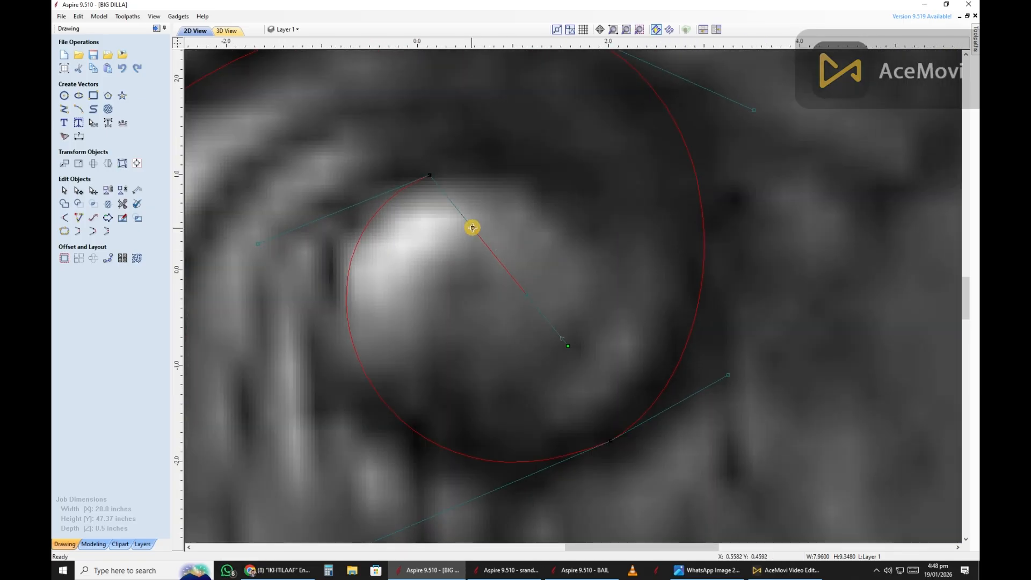
left_click_drag(472, 228, 527, 293)
scroll(640, 274, "down", 2)
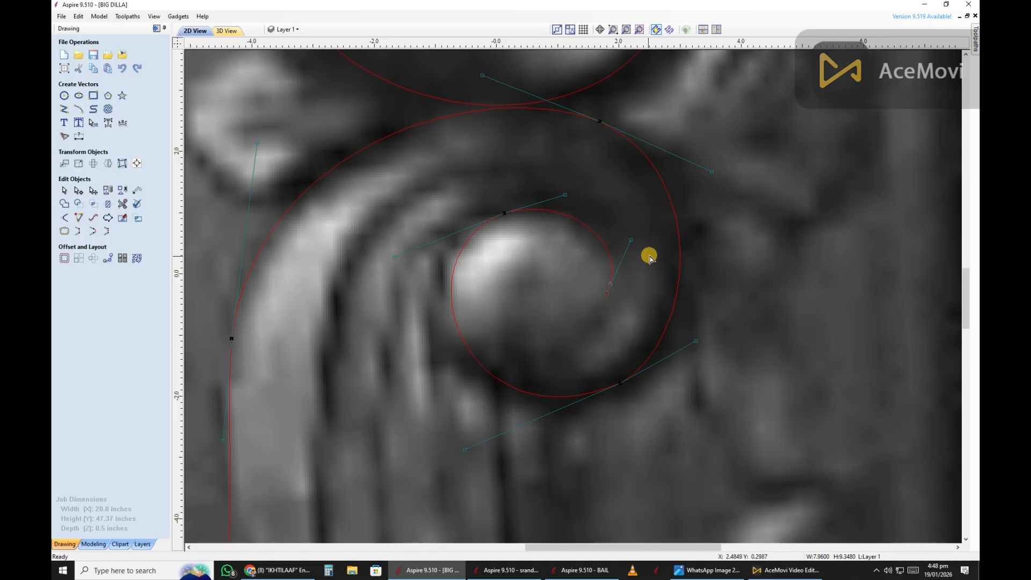
scroll(535, 236, "up", 1)
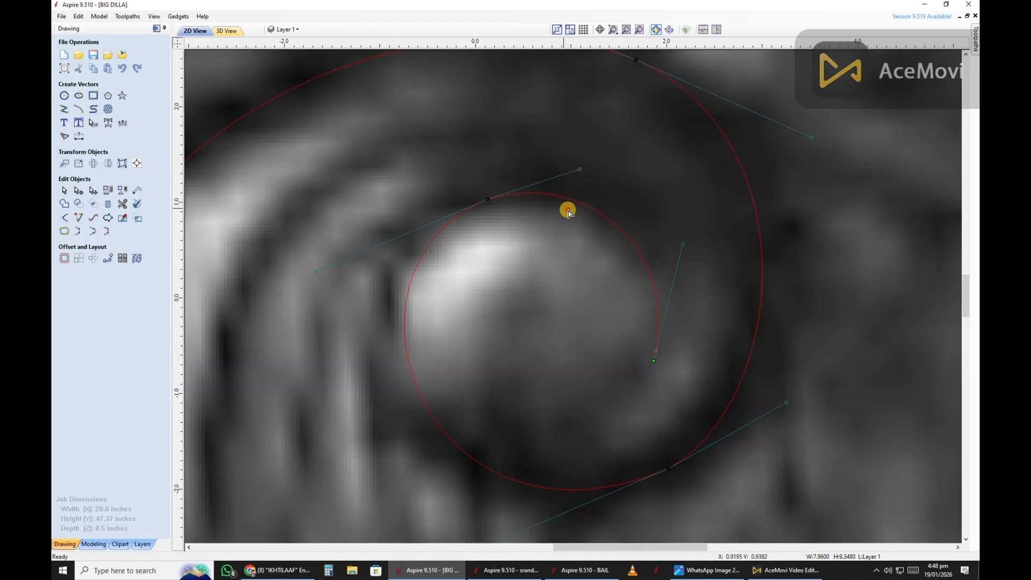
scroll(494, 275, "down", 1)
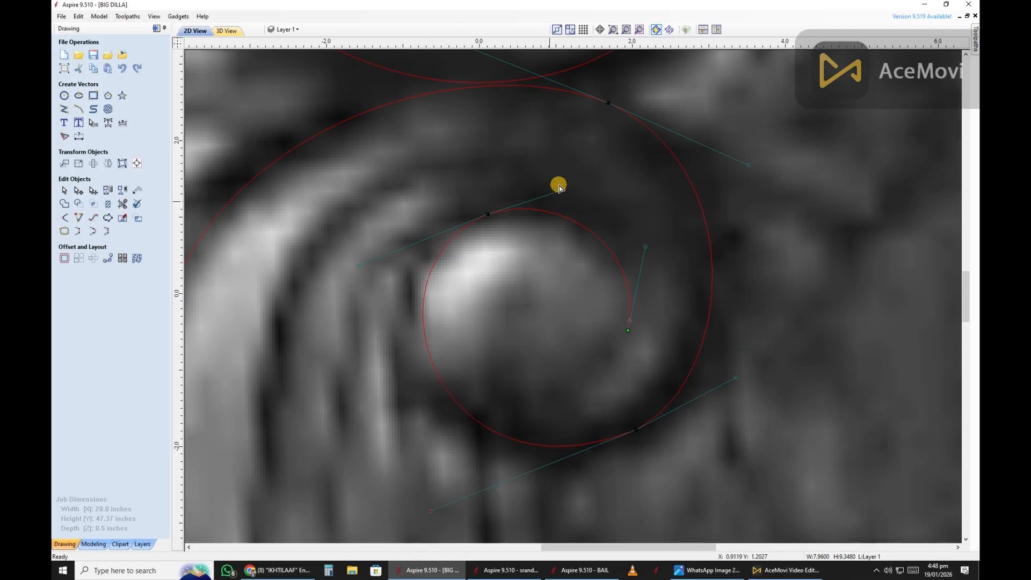
left_click(645, 219)
Step: Fine-tune the lower scroll's outer nodes and handles so the spiral flows smoothly into the leaf's outer edge
scroll(599, 364, "down", 2)
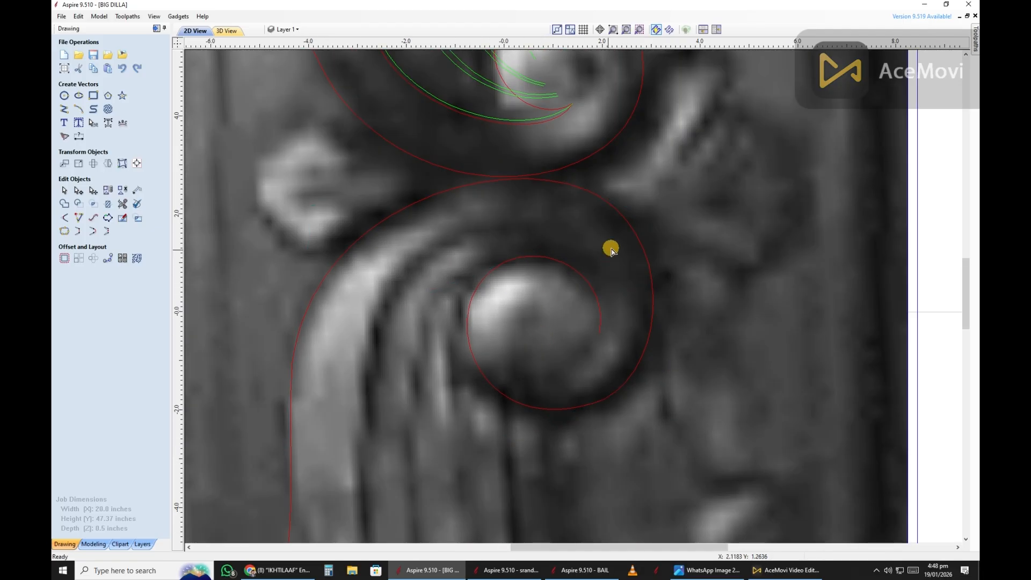
scroll(660, 196, "up", 1)
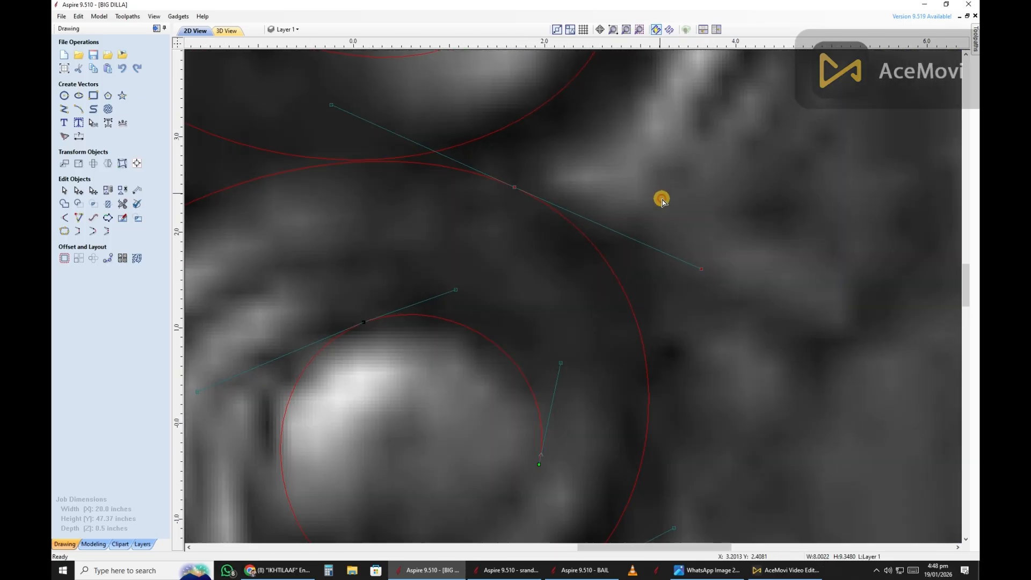
scroll(630, 246, "down", 2)
scroll(340, 275, "down", 1)
scroll(341, 275, "up", 1)
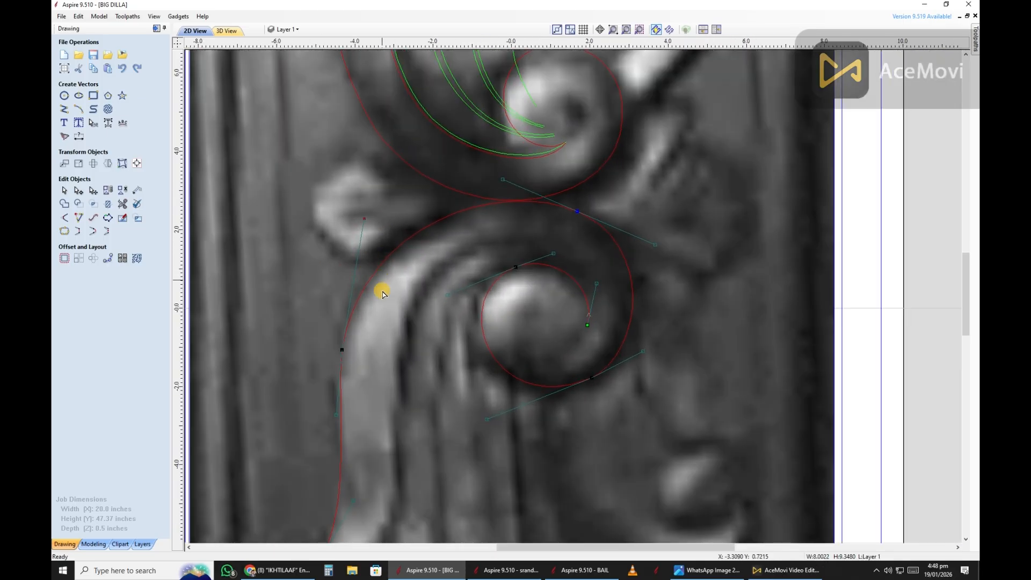
scroll(317, 438, "up", 1)
scroll(375, 162, "down", 1)
scroll(421, 290, "down", 2)
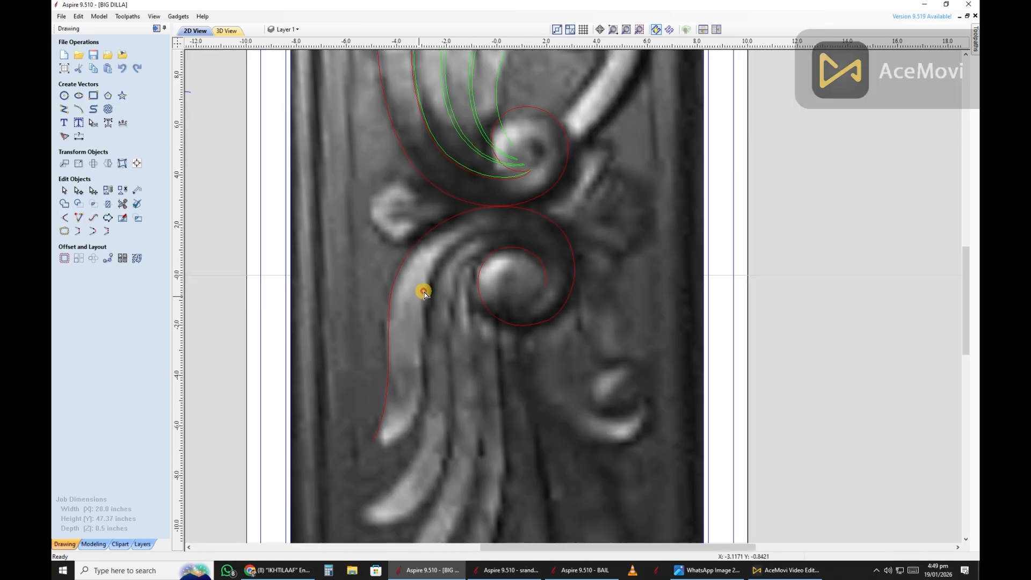
scroll(530, 306, "down", 1)
scroll(532, 301, "up", 5)
scroll(521, 268, "up", 2)
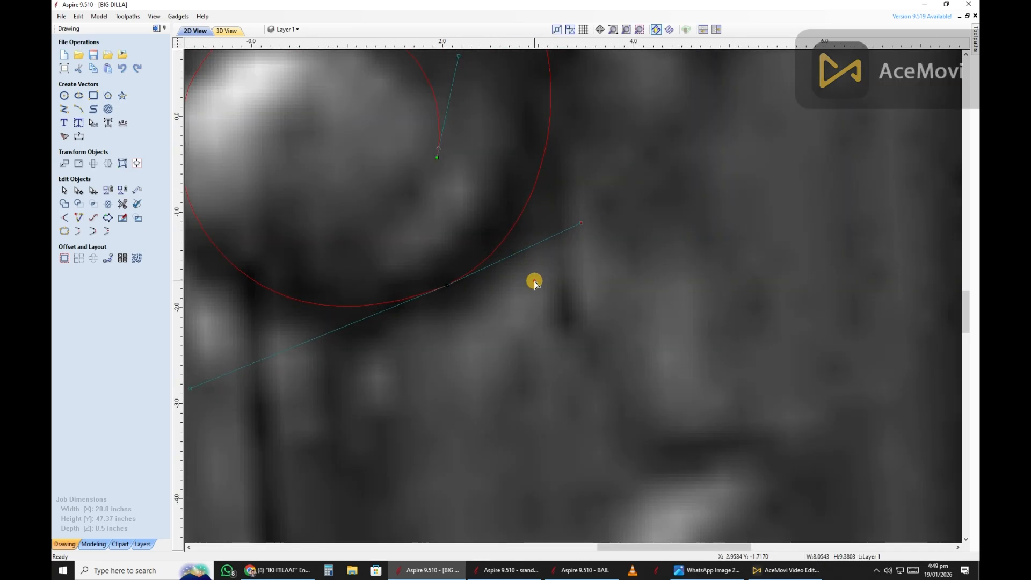
scroll(511, 306, "down", 2)
scroll(483, 333, "down", 1)
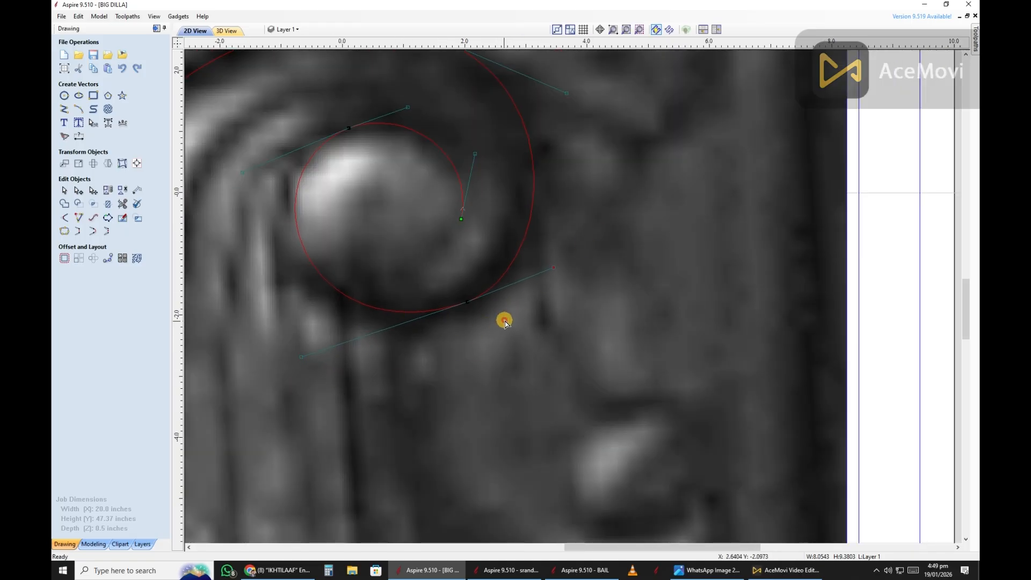
Step: Refine the nodes and handles around the lower scroll's round boss to even out the spiral
scroll(497, 312, "down", 3)
scroll(483, 268, "up", 2)
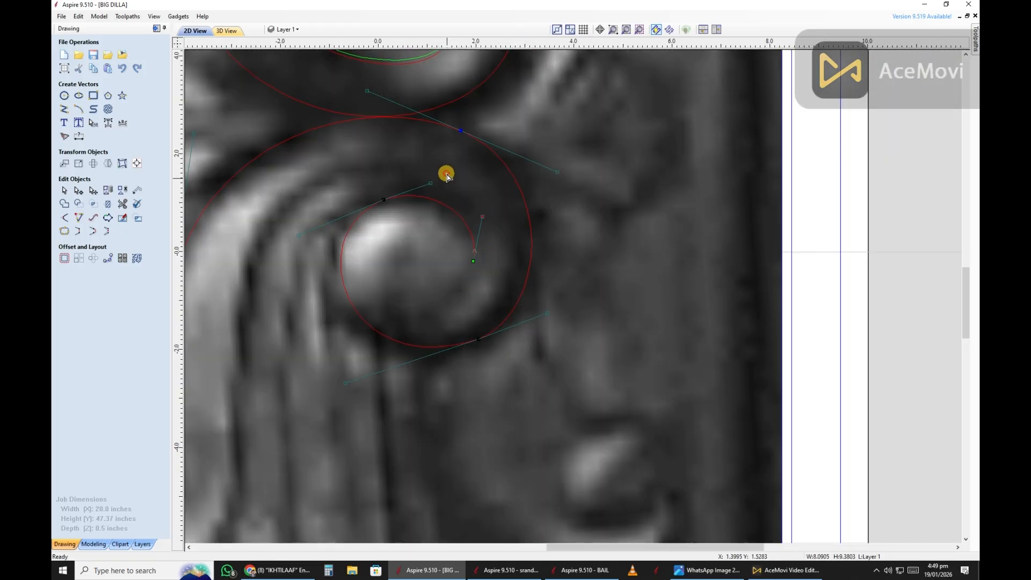
scroll(446, 175, "up", 2)
scroll(424, 260, "down", 4)
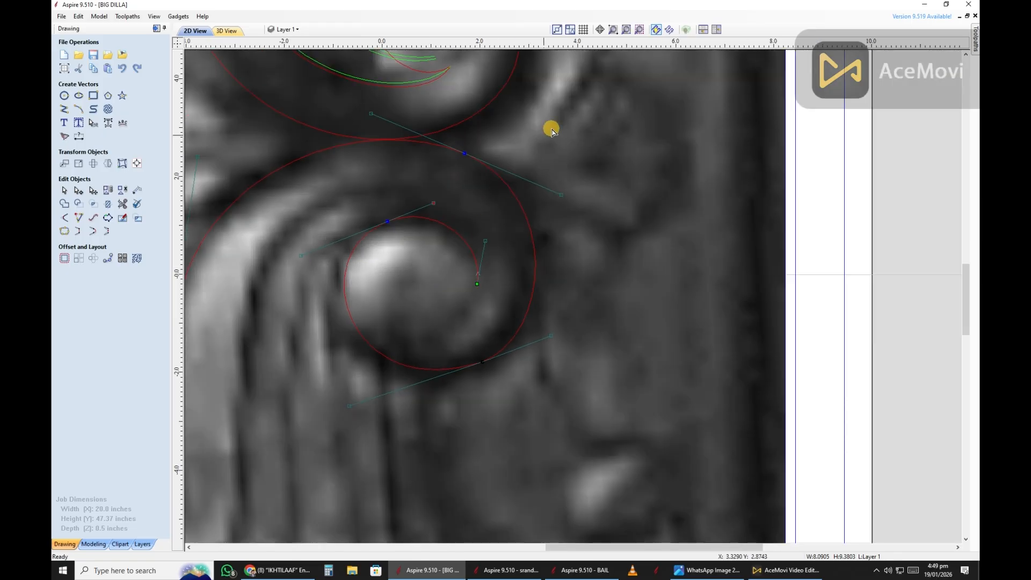
scroll(537, 327, "up", 4)
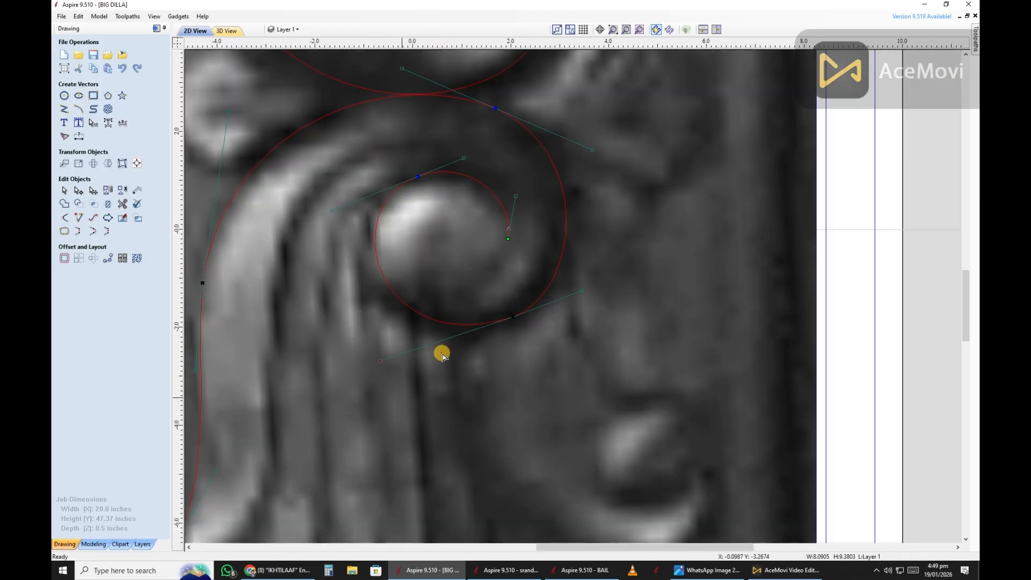
left_click(559, 278)
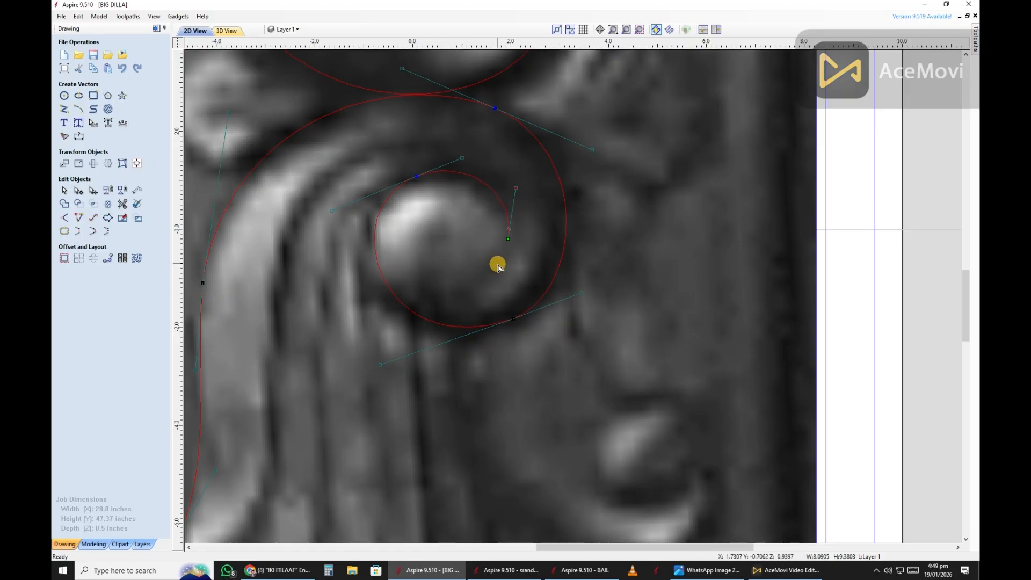
scroll(497, 352, "up", 2)
scroll(532, 306, "down", 3)
scroll(474, 207, "up", 3)
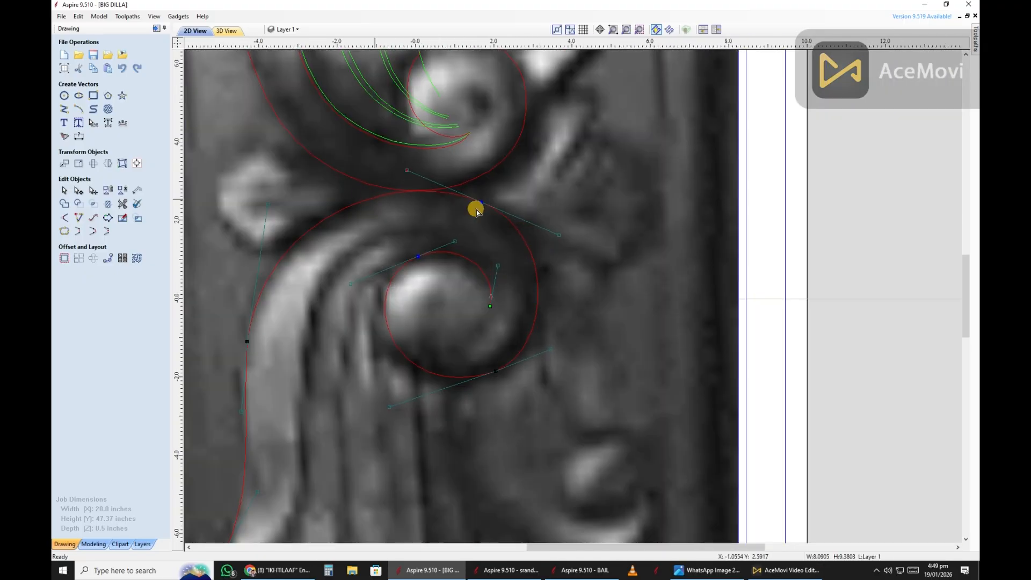
left_click(500, 389)
scroll(505, 392, "down", 4)
scroll(435, 456, "up", 4)
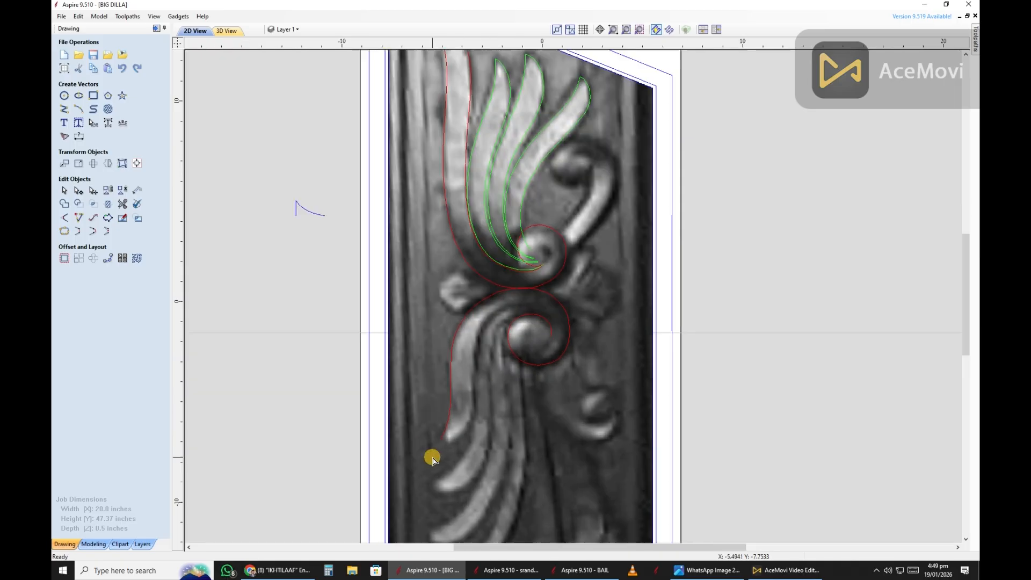
Step: Move the end of the lower leaf's outer edge onto the leaf's tip and shape the short span there
key("l")
scroll(460, 414, "down", 2)
right_click(459, 405)
scroll(459, 407, "up", 2)
left_click(463, 385)
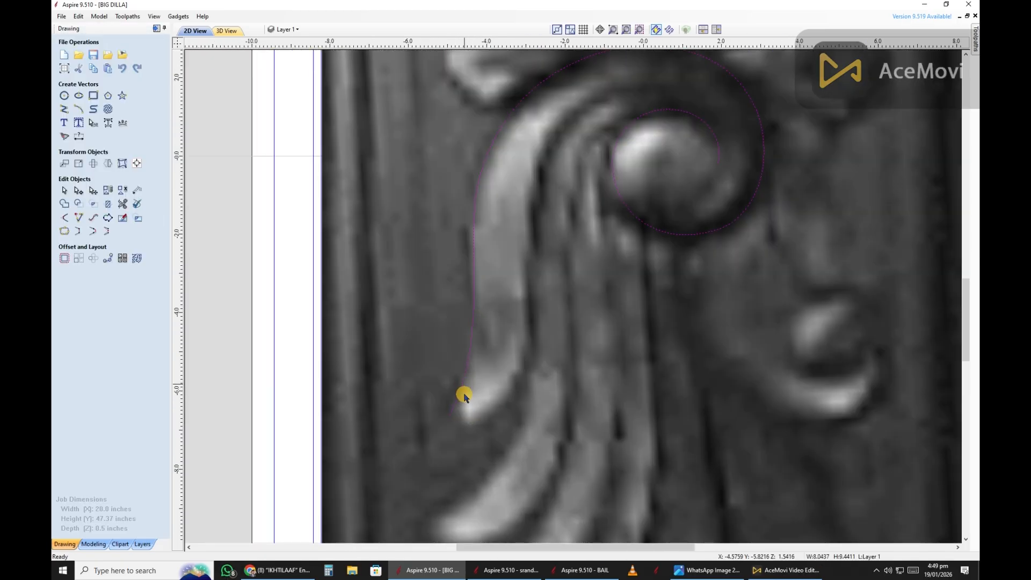
scroll(465, 396, "up", 2)
left_click_drag(444, 423, 467, 439)
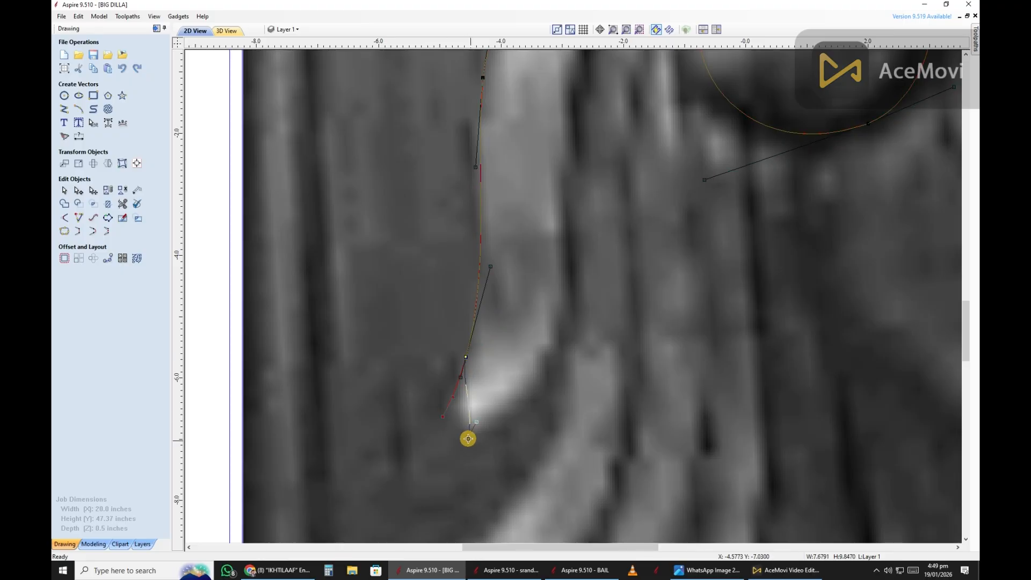
left_click(489, 399)
scroll(475, 396, "down", 3)
scroll(470, 400, "up", 3)
left_click(470, 400)
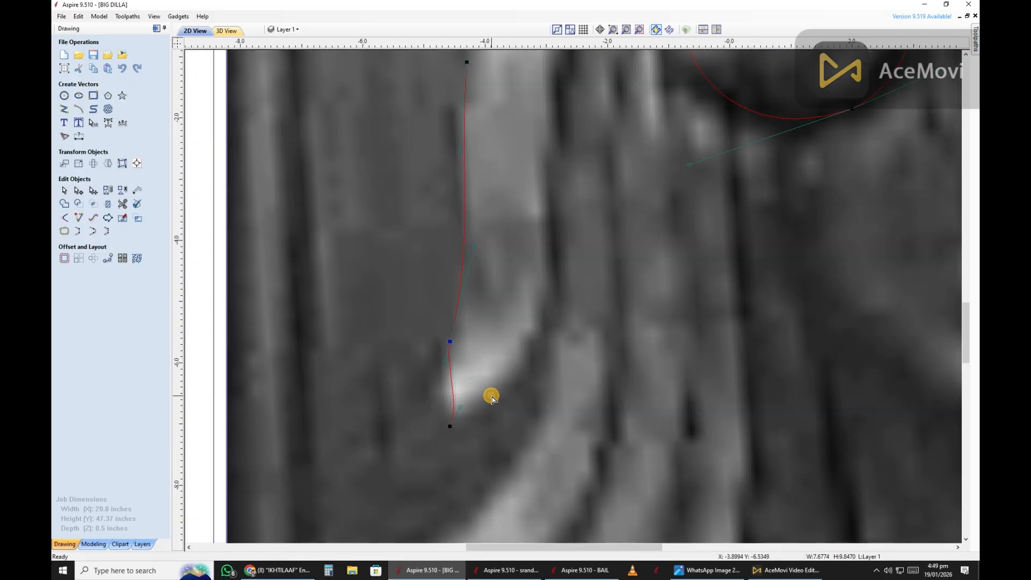
Step: Draw a polyline from the lower leaf's tip up its inner edge and across to the inner end of the scroll
key("space")
left_click(448, 418)
scroll(476, 419, "down", 3)
scroll(525, 333, "up", 2)
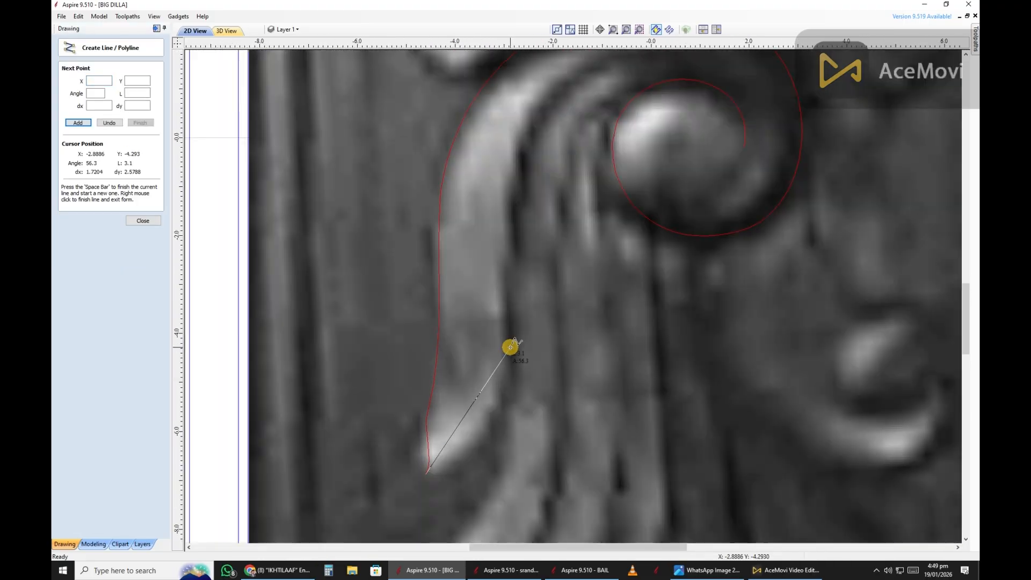
left_click(510, 348)
scroll(528, 359, "down", 3)
scroll(553, 215, "up", 3)
left_click(537, 274)
scroll(693, 247, "up", 2)
left_click(723, 403)
scroll(722, 402, "down", 2)
right_click(719, 403)
scroll(698, 394, "up", 3)
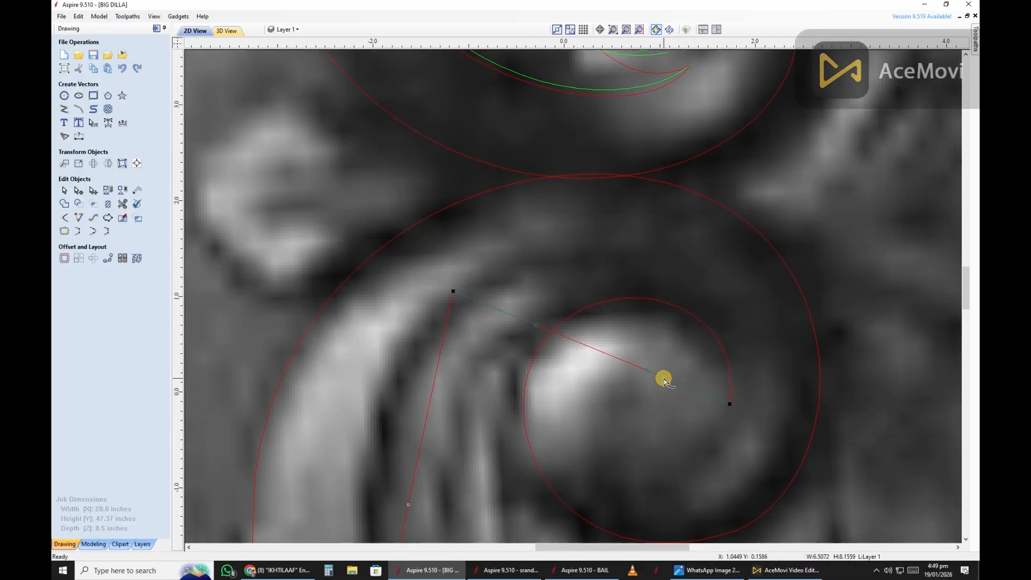
Step: Bend the polyline's top span into an arc over the lower scroll's boss, ending at the spiral's inner end
key("b")
left_click_drag(643, 370, 734, 304)
scroll(716, 322, "down", 3)
left_click_drag(610, 321, 616, 250)
scroll(612, 302, "up", 1)
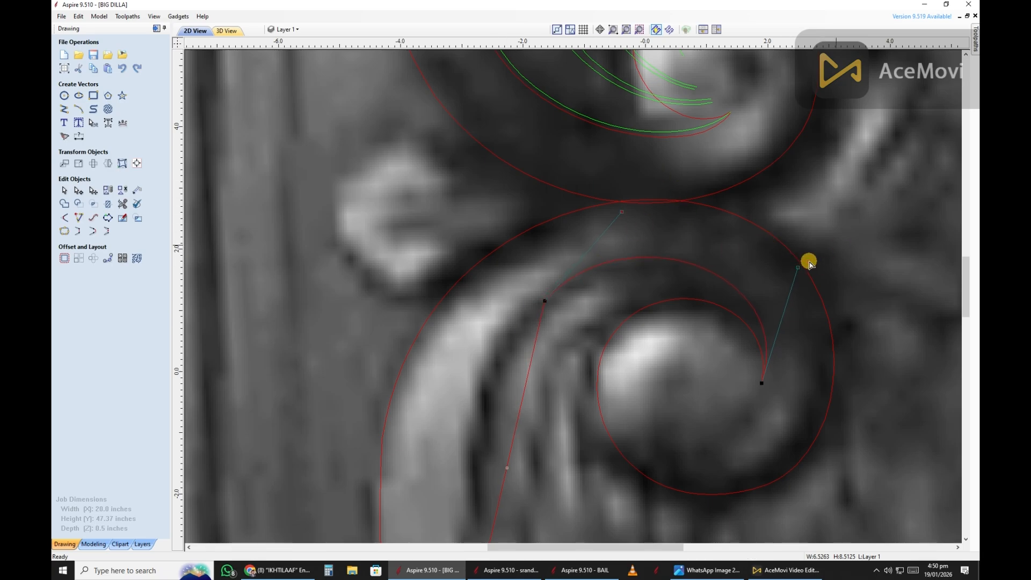
scroll(715, 279, "down", 2)
scroll(604, 343, "up", 3)
Step: Curve the polyline's middle span down the lower leaf's inner side and smooth its join with the top arc
key("b")
left_click_drag(576, 364, 497, 354)
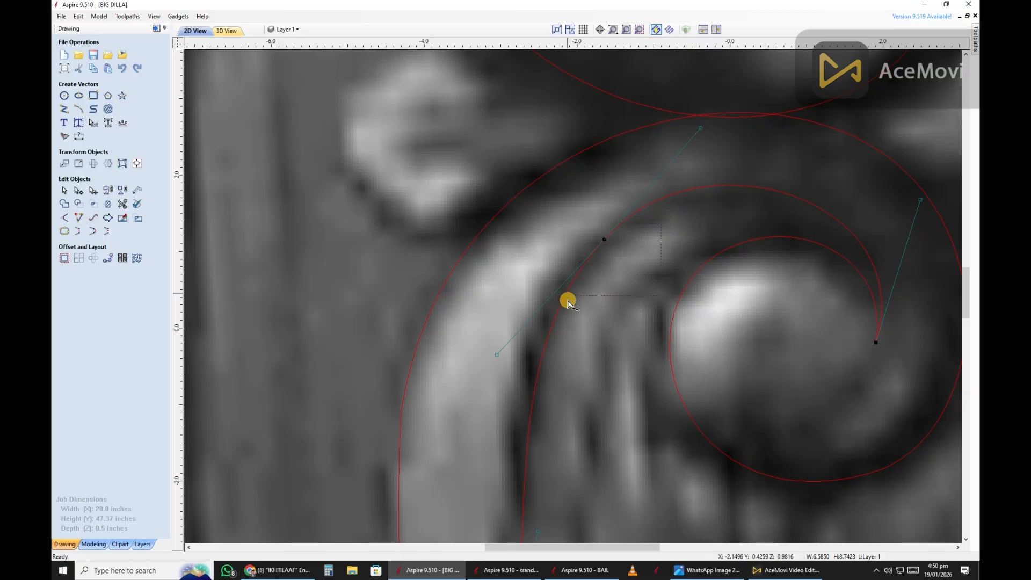
scroll(654, 172, "down", 2)
scroll(609, 342, "up", 1)
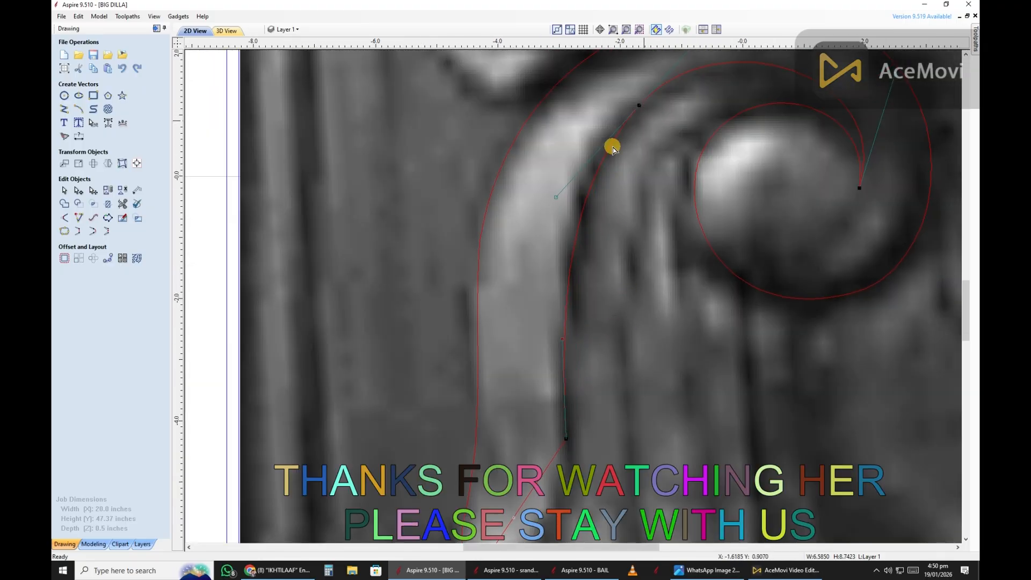
scroll(559, 244, "down", 2)
scroll(651, 127, "up", 2)
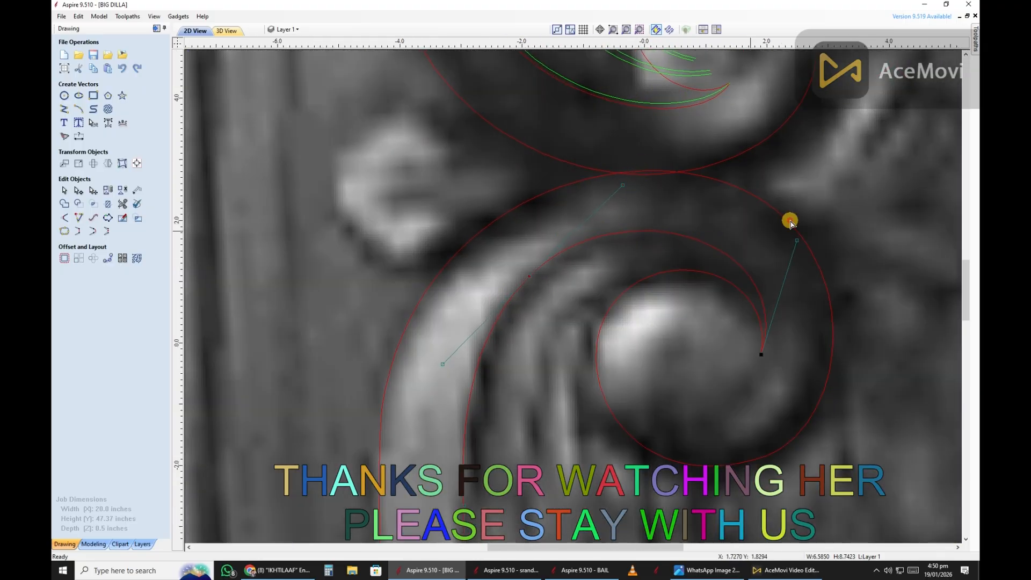
Step: Curve the polyline's lowest span around the inner side of the leaf's rounded end to meet the tip
scroll(585, 239, "down", 3)
scroll(536, 398, "up", 2)
scroll(505, 269, "down", 3)
scroll(493, 375, "up", 4)
key("b")
left_click_drag(483, 382, 519, 425)
scroll(516, 320, "up", 1)
left_click_drag(515, 320, 567, 359)
scroll(558, 372, "down", 4)
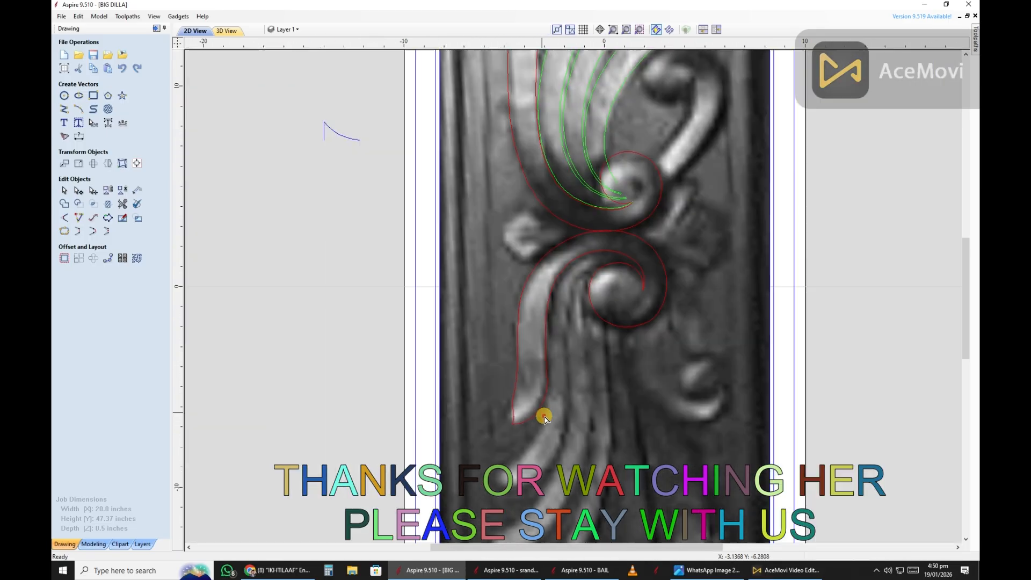
scroll(543, 414, "up", 2)
scroll(552, 345, "up", 3)
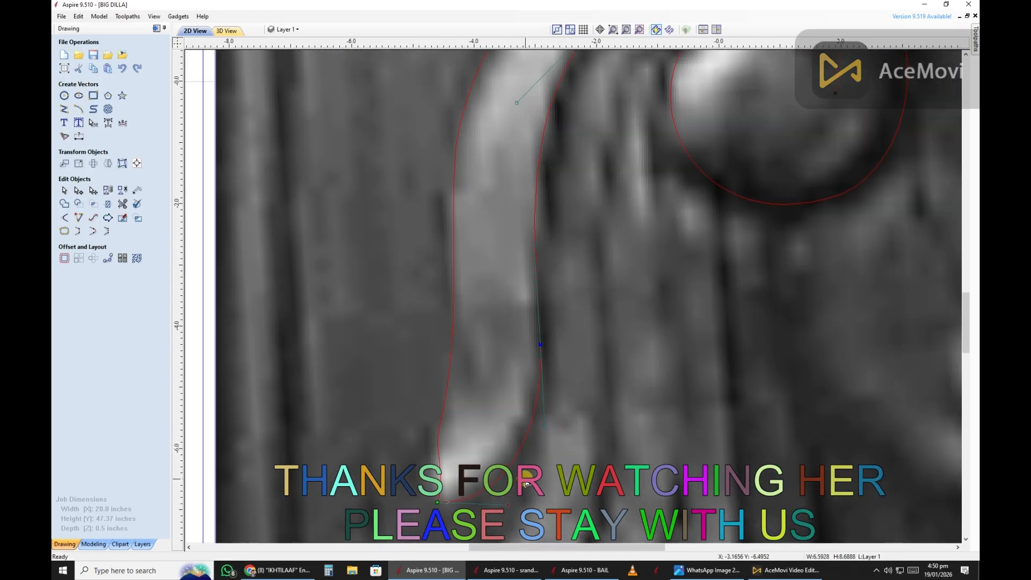
Step: Fine-tune the handles of the leaf's inner and outer curves so the band tapers evenly into the scroll
scroll(444, 346, "down", 3)
scroll(456, 368, "up", 2)
scroll(456, 368, "up", 1)
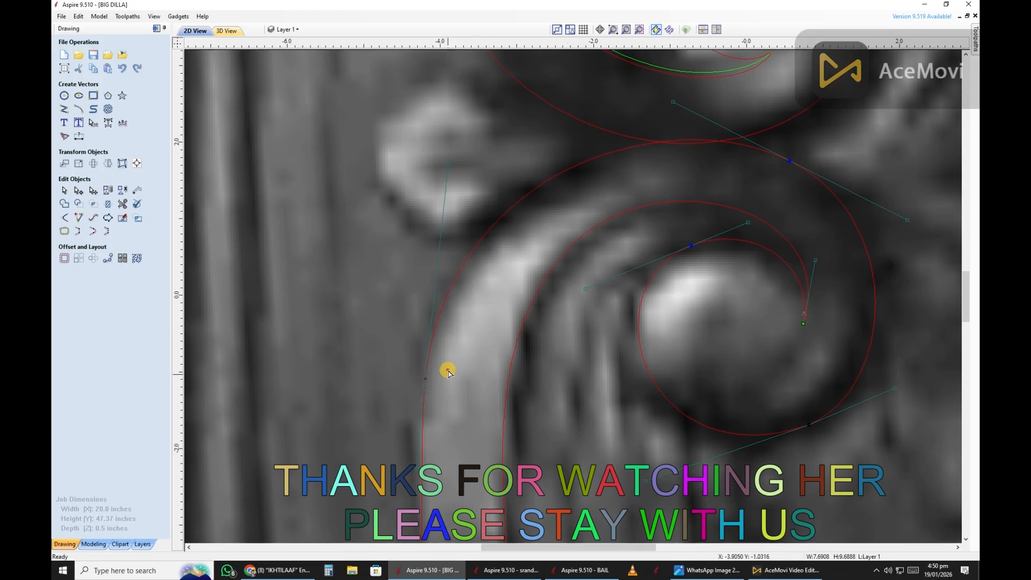
scroll(446, 368, "up", 2)
scroll(502, 106, "down", 3)
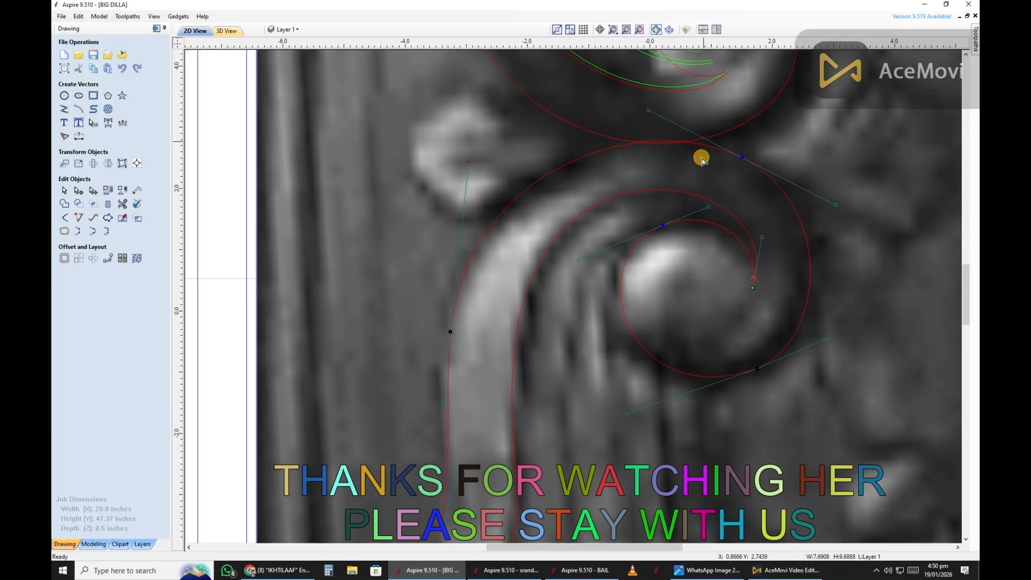
scroll(613, 212, "up", 1)
scroll(596, 220, "up", 2)
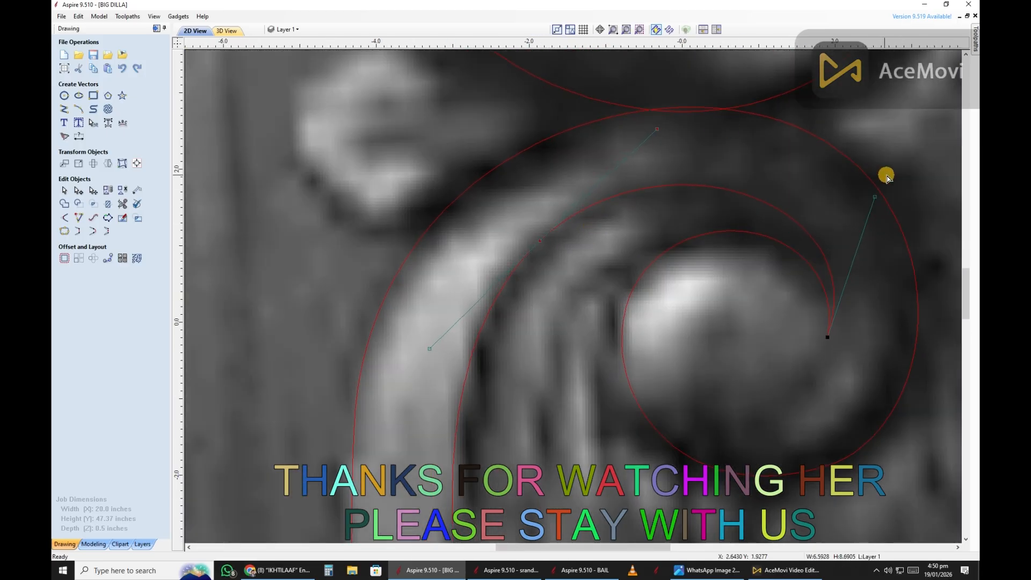
scroll(668, 302, "down", 3)
scroll(704, 345, "up", 2)
left_click(719, 333)
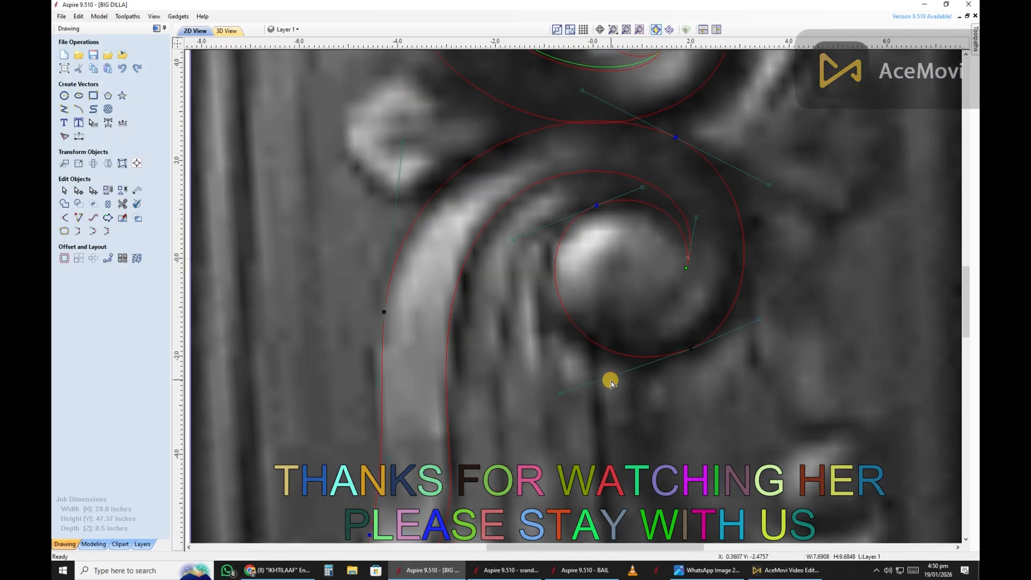
Step: Adjust the node and handles on the left side of the leaf's outer edge to follow the carved bend
scroll(587, 323, "down", 3)
scroll(564, 333, "down", 1)
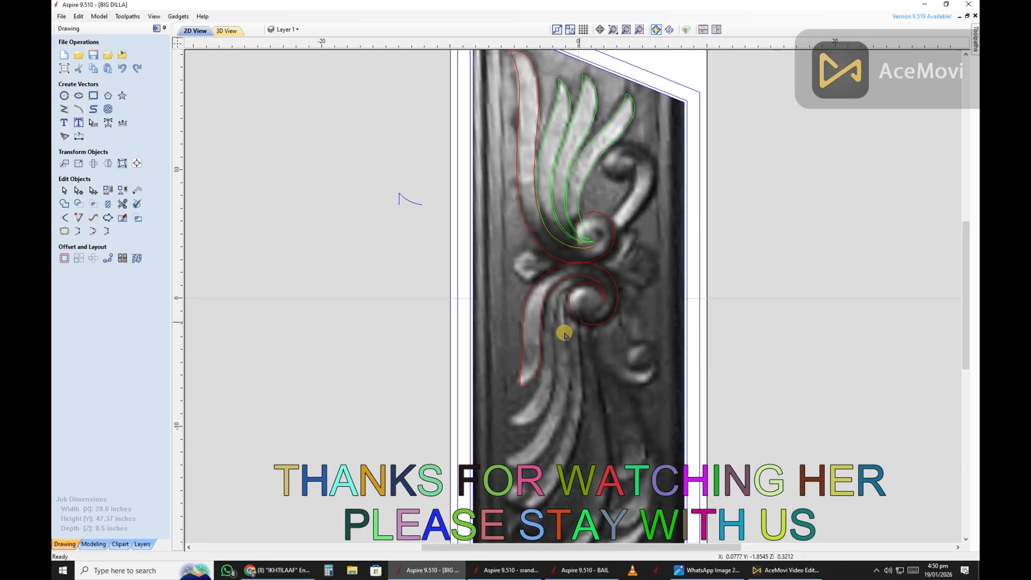
scroll(490, 373, "up", 2)
scroll(560, 326, "down", 2)
scroll(561, 322, "up", 4)
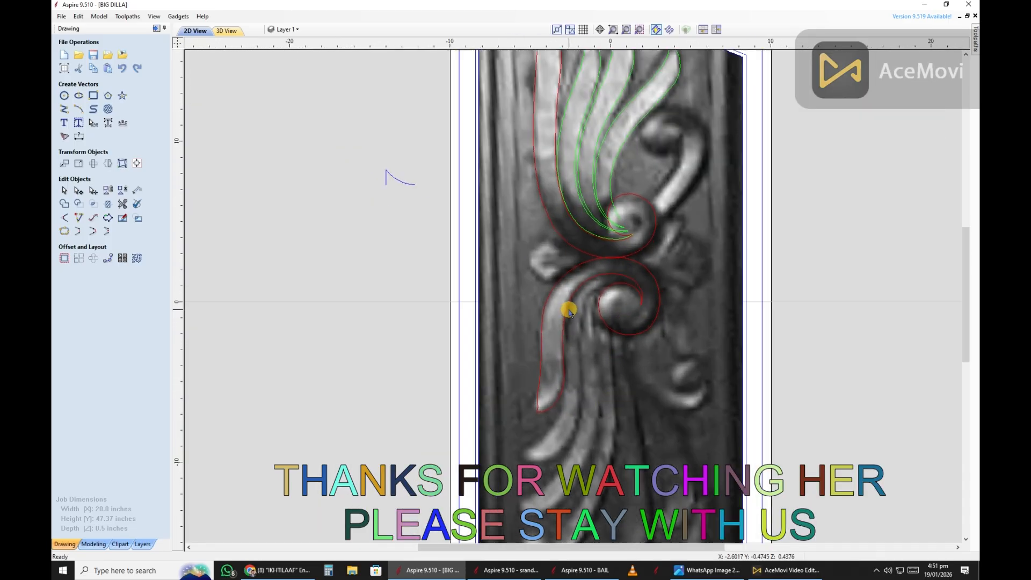
scroll(540, 250, "up", 2)
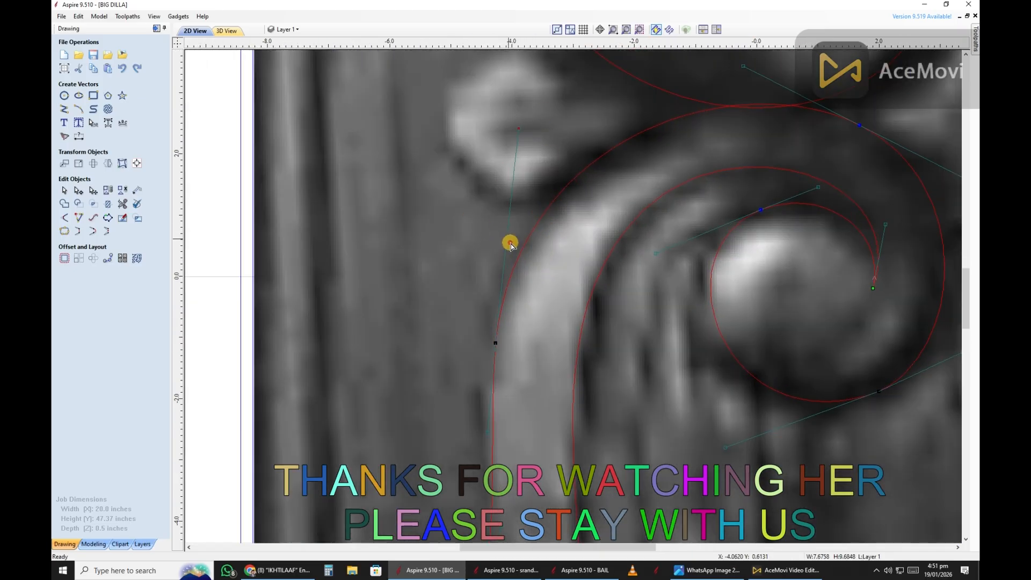
scroll(513, 336, "up", 2)
scroll(512, 335, "down", 4)
scroll(511, 335, "up", 3)
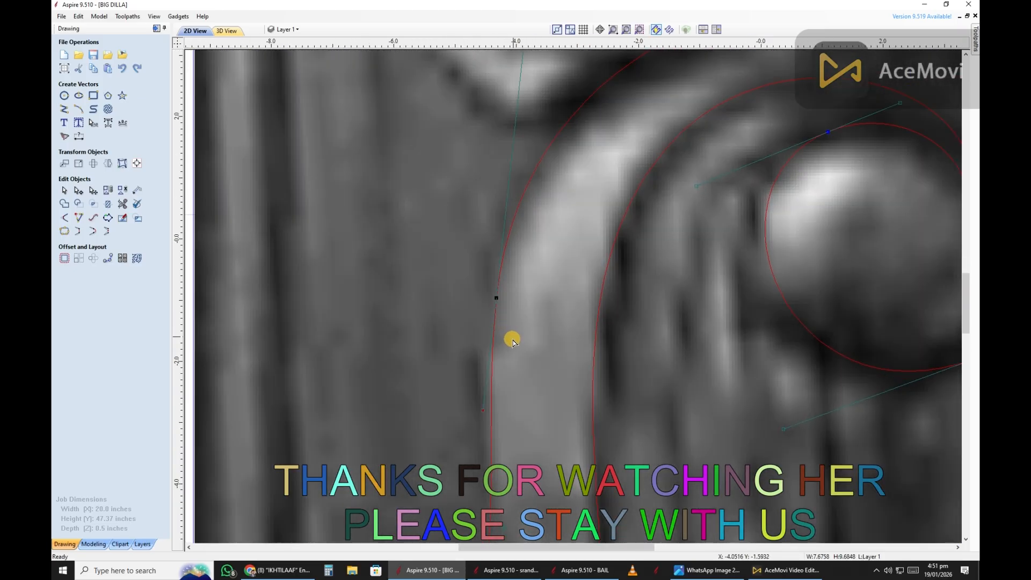
scroll(512, 338, "down", 5)
scroll(612, 219, "up", 4)
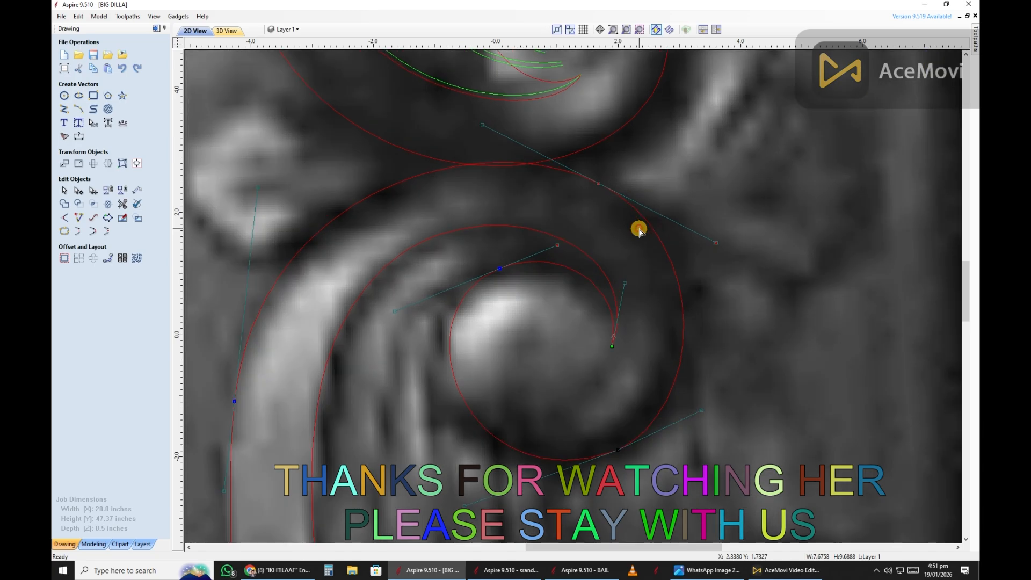
Step: Readjust the spiral's nodes and handles at the top, lower right and inner turn to smooth the scroll
scroll(618, 279, "down", 4)
scroll(617, 298, "up", 2)
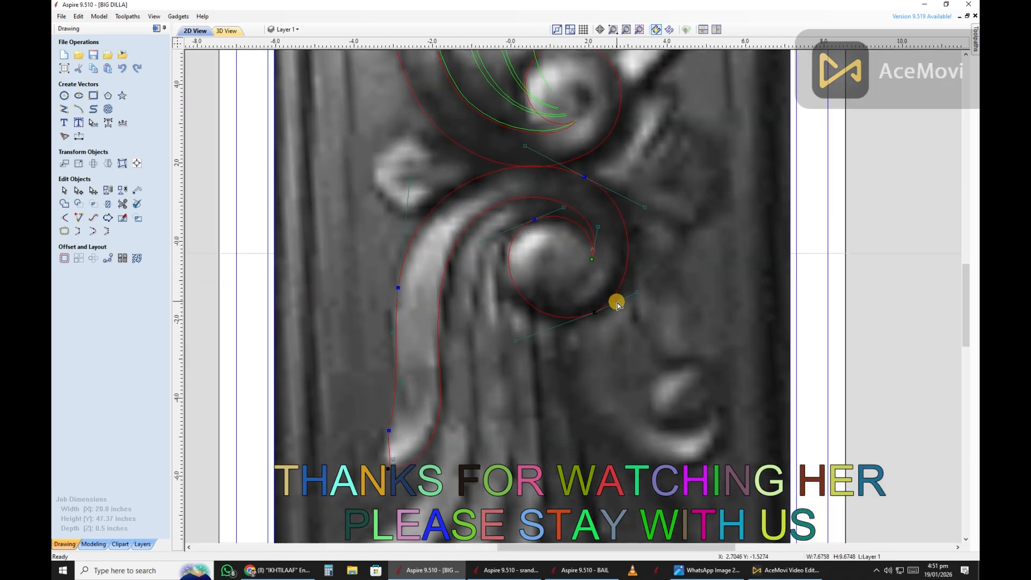
scroll(655, 290, "up", 2)
scroll(612, 321, "down", 4)
scroll(590, 330, "up", 5)
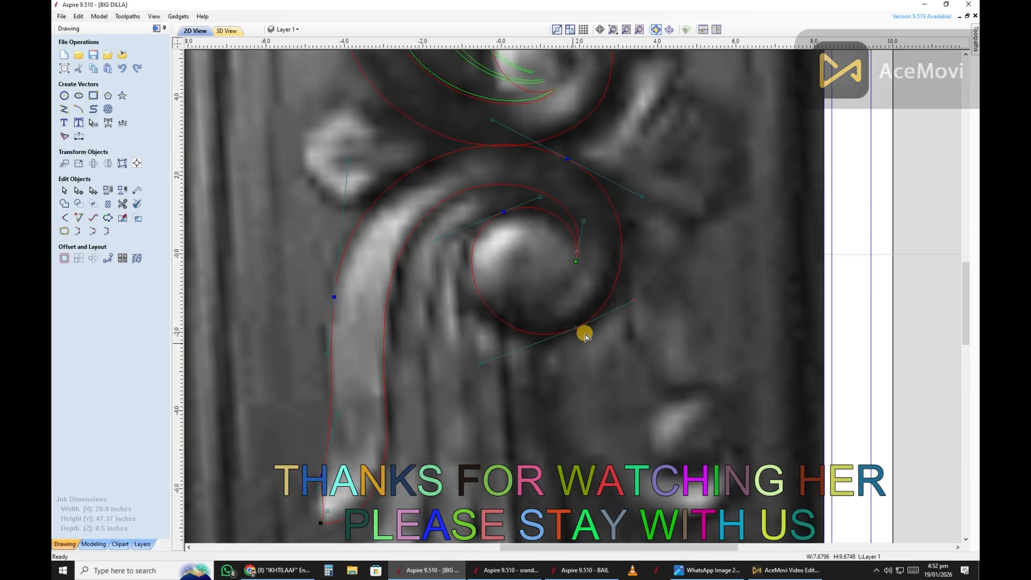
scroll(409, 378, "down", 3)
scroll(460, 156, "up", 3)
left_click_drag(497, 103, 382, 223)
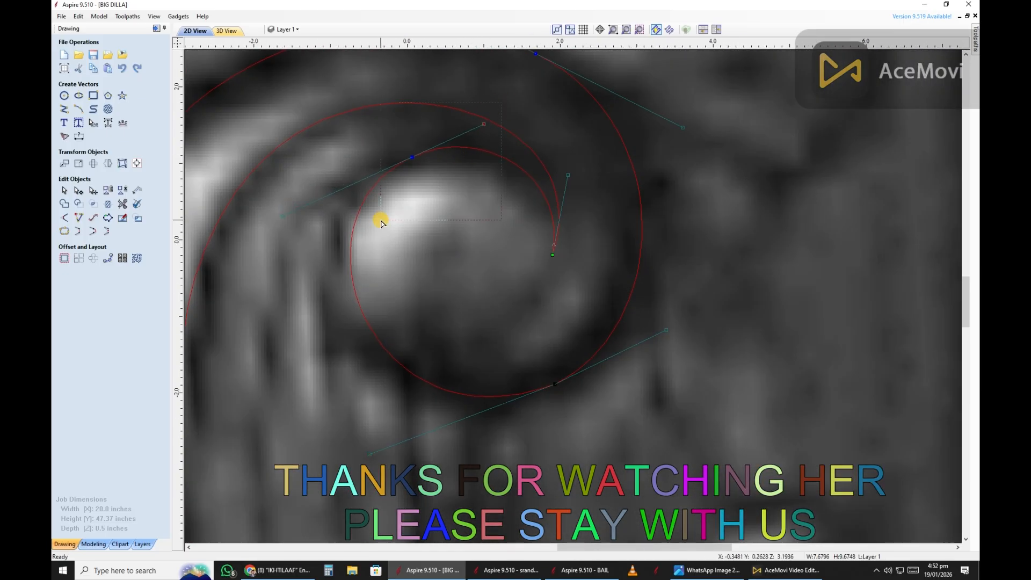
scroll(530, 246, "down", 3)
scroll(571, 322, "up", 3)
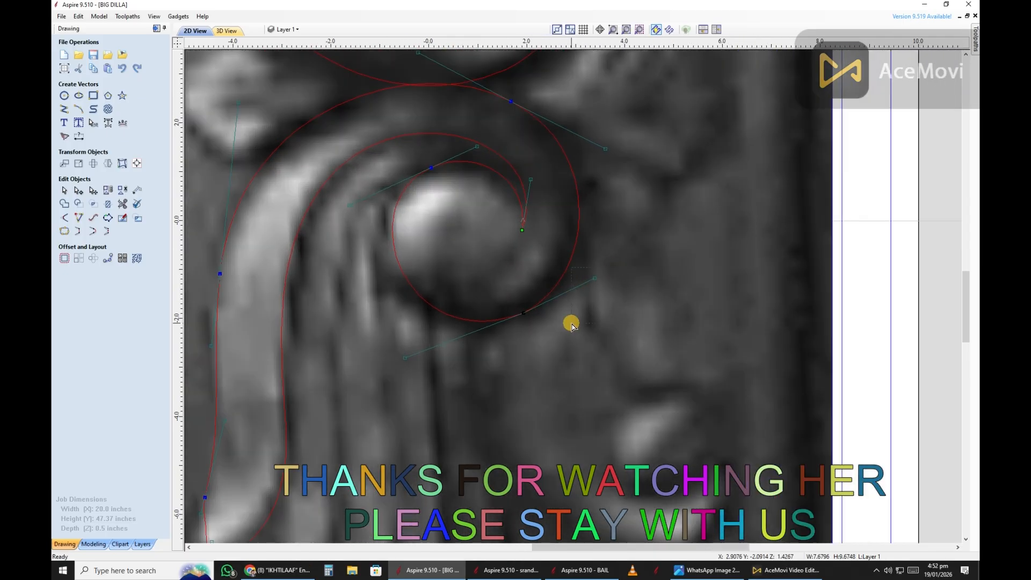
scroll(356, 336, "up", 1)
scroll(550, 324, "down", 5)
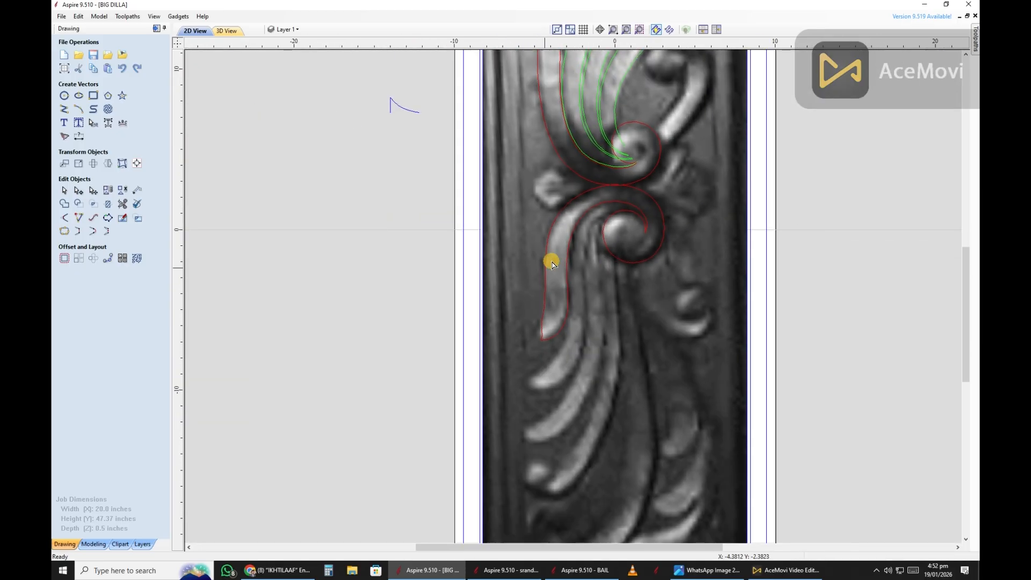
Step: Draw a polyline for the second lower leaf from its tip up beside the first leaf to the scroll's inner end
scroll(598, 223, "up", 2)
scroll(529, 464, "up", 2)
key("l")
left_click(451, 479)
scroll(450, 481, "down", 2)
scroll(508, 336, "up", 3)
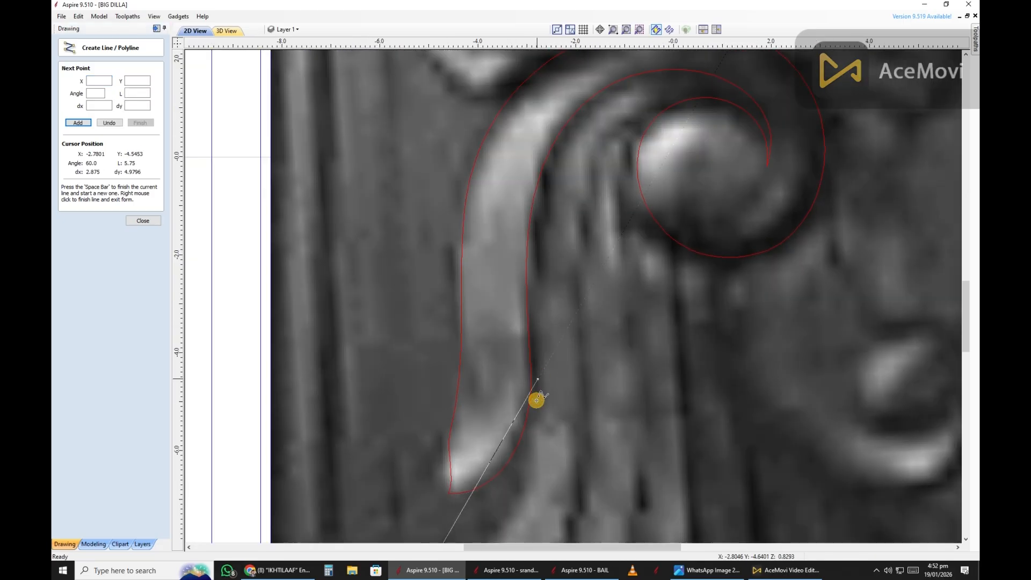
left_click(536, 431)
scroll(548, 268, "up", 3)
left_click(546, 143)
scroll(617, 156, "down", 3)
scroll(752, 231, "up", 2)
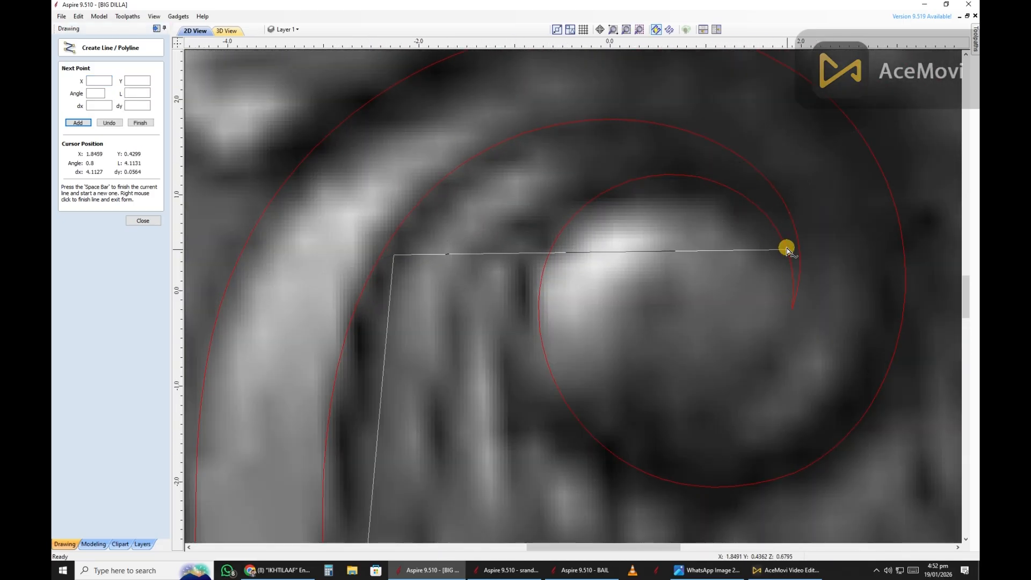
left_click(785, 245)
right_click(717, 245)
Step: Bend the second leaf line's upper two spans into curves over the scroll and down alongside the first leaf
key("b")
left_click_drag(655, 248, 707, 68)
left_click_drag(524, 251, 467, 119)
scroll(679, 162, "down", 1)
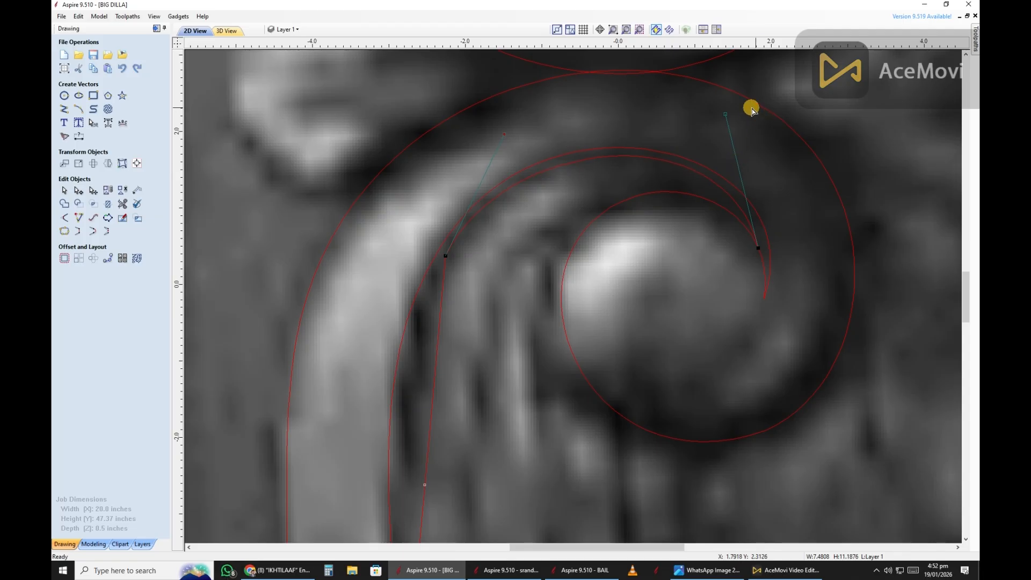
scroll(553, 334, "down", 2)
scroll(553, 301, "up", 2)
scroll(545, 363, "down", 2)
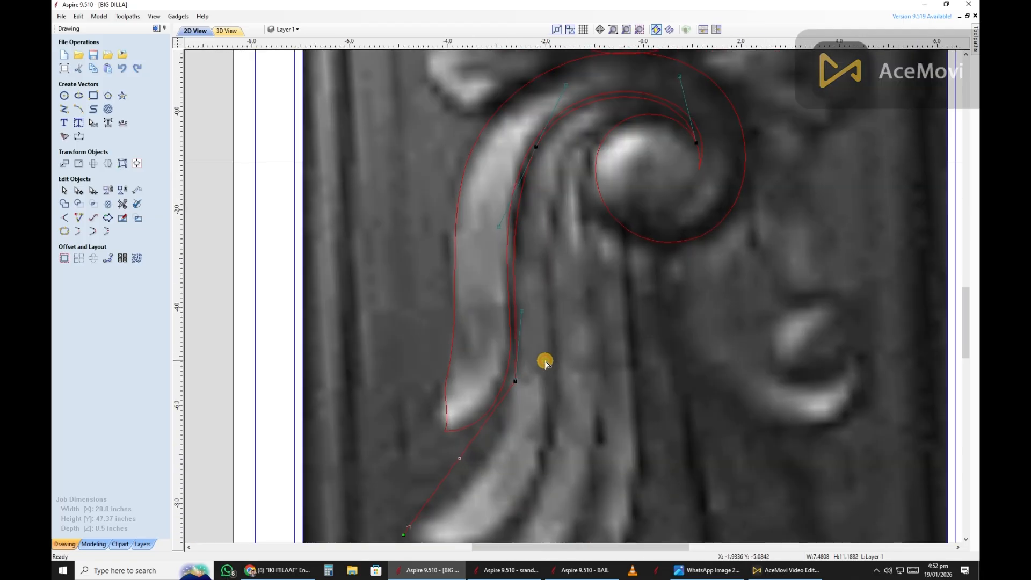
Step: Bend the second leaf line's lowest span into a curve down to the leaf tip and refine its handles along the carving
scroll(545, 363, "up", 1)
scroll(520, 284, "down", 3)
scroll(467, 387, "up", 2)
key("b")
scroll(501, 342, "up", 2)
left_click_drag(498, 342, 537, 389)
left_click_drag(433, 440, 464, 473)
scroll(464, 473, "down", 2)
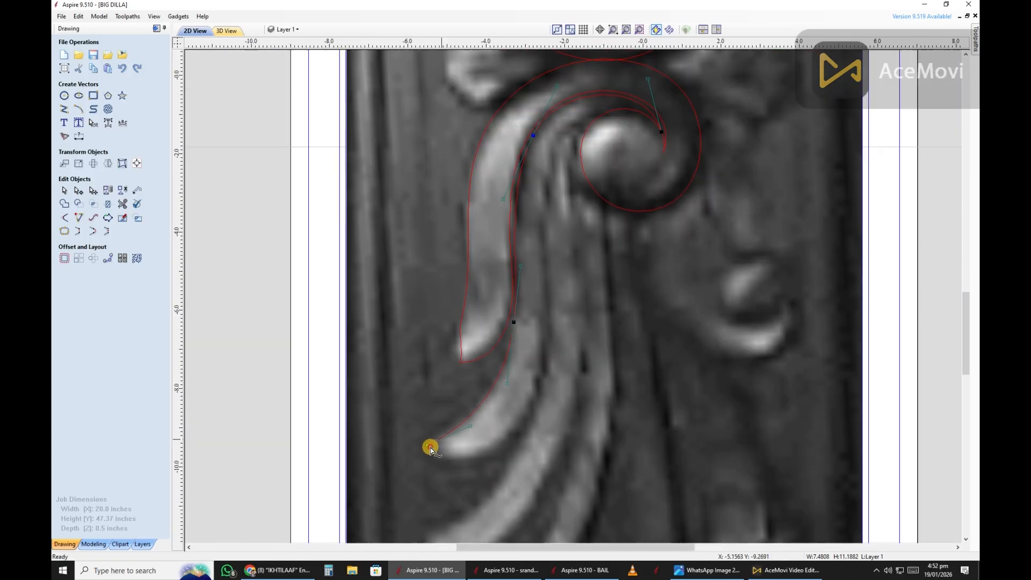
scroll(430, 446, "up", 2)
scroll(615, 173, "down", 1)
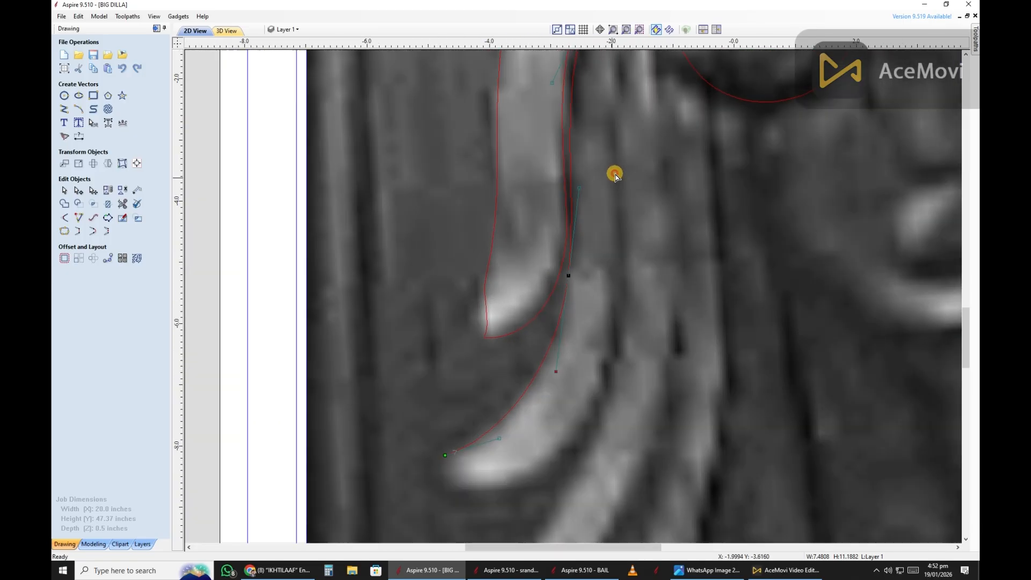
scroll(545, 363, "up", 2)
scroll(591, 156, "down", 3)
scroll(554, 91, "up", 3)
scroll(558, 97, "down", 2)
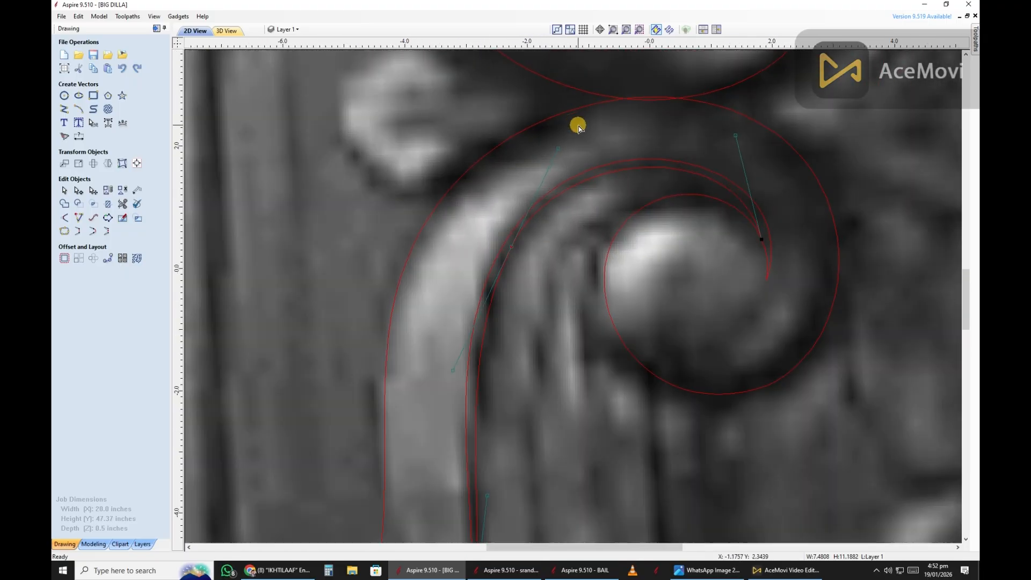
scroll(704, 212, "down", 3)
Step: Draw a polyline for the second leaf's right edge from its tip, around the bottom, and up to the scroll's inner end
key("space")
scroll(542, 437, "up", 2)
left_click(443, 446)
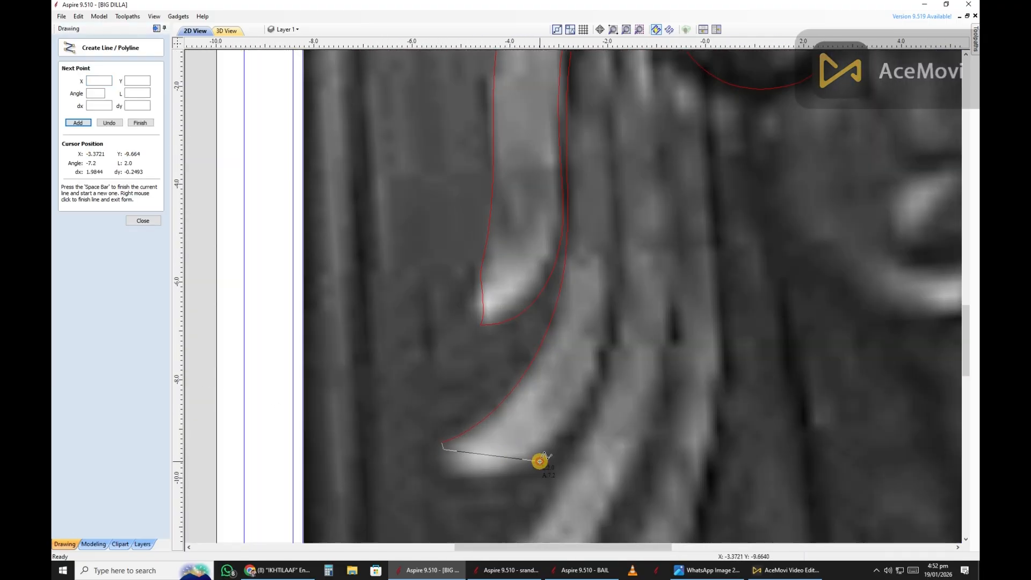
scroll(571, 391, "down", 1)
scroll(617, 182, "down", 2)
scroll(553, 310, "up", 3)
left_click(553, 310)
scroll(701, 302, "up", 2)
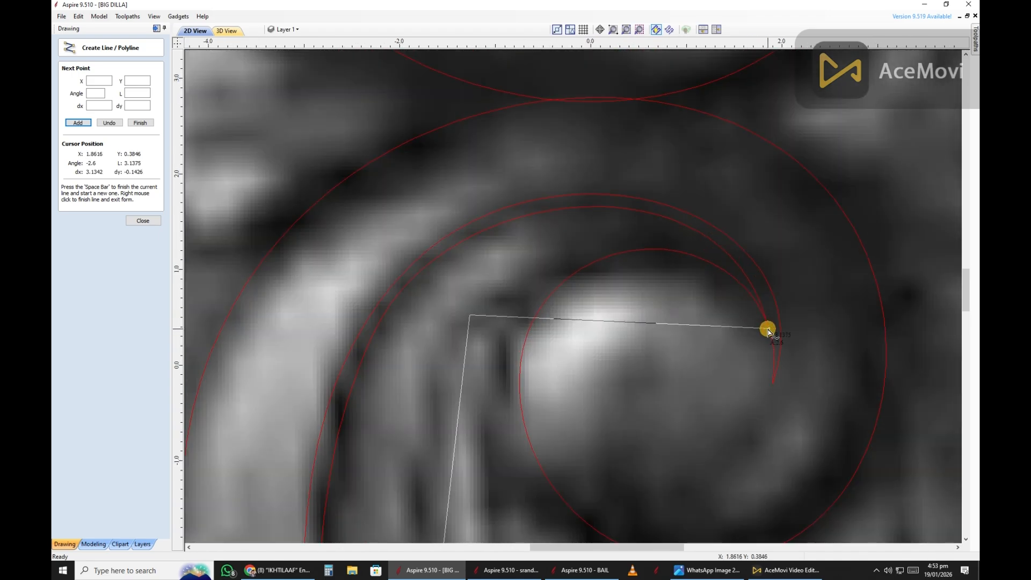
left_click(769, 328)
right_click(769, 329)
Step: Bend the right edge's upper spans into curves over the scroll and readjust the node and handles at the shoulder
key("b")
left_click_drag(562, 321, 575, 219)
left_click_drag(679, 324, 723, 224)
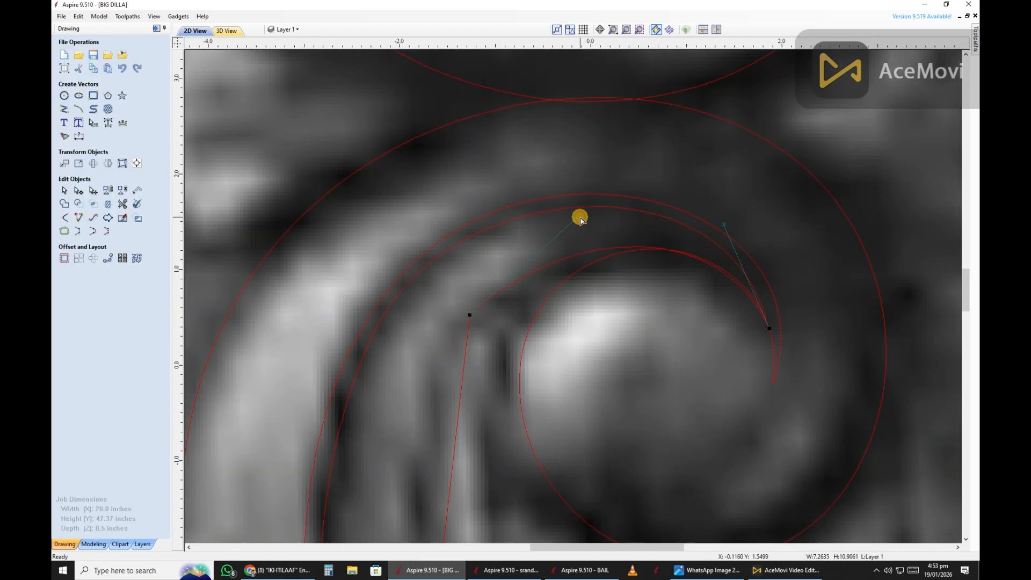
scroll(513, 338, "down", 3)
scroll(514, 339, "up", 2)
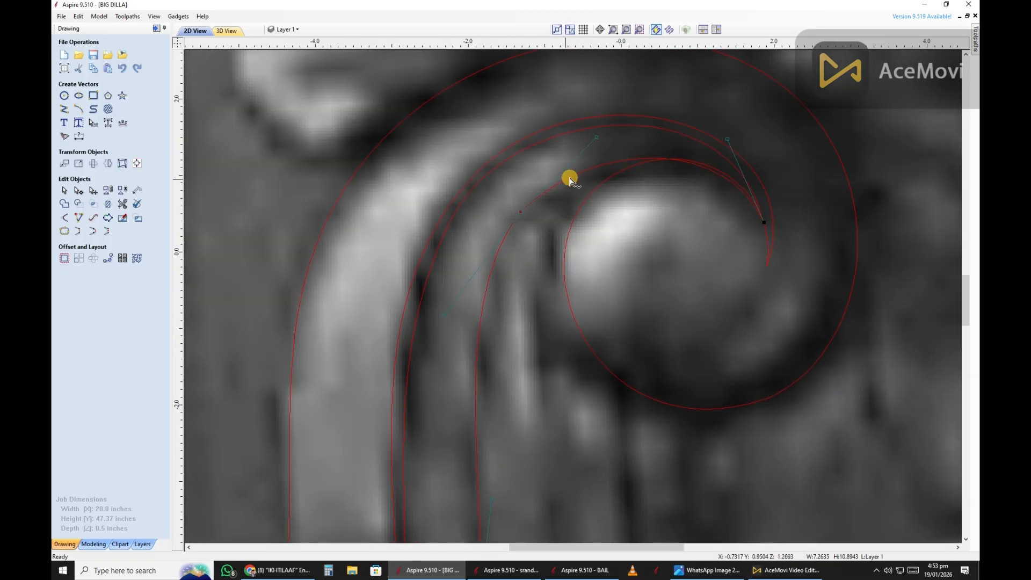
left_click_drag(729, 164, 770, 117)
scroll(770, 117, "down", 1)
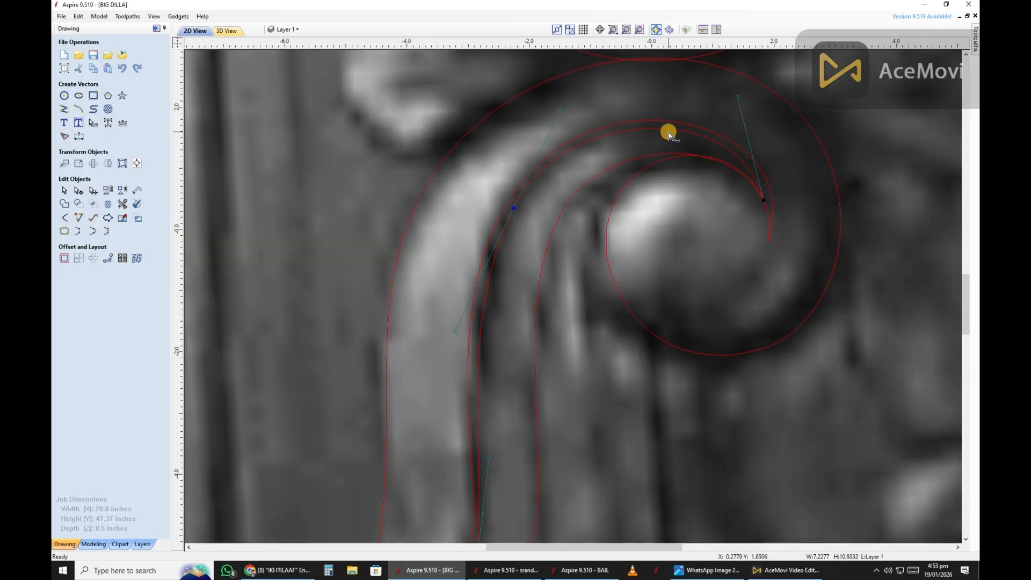
scroll(596, 179, "down", 2)
scroll(596, 182, "up", 4)
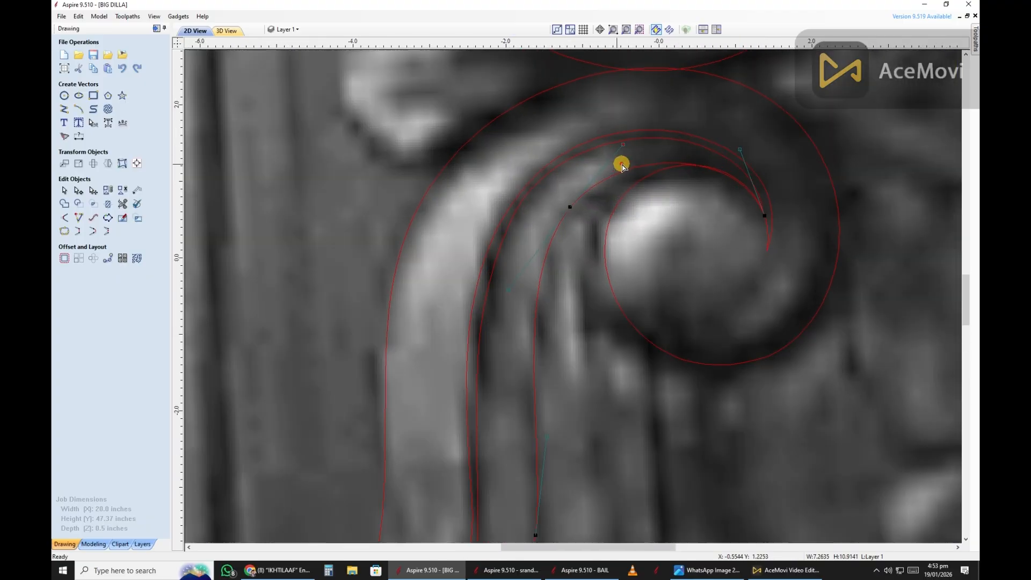
Step: Curve the lower span of the second leaf's right edge down to the underside and adjust its handles to the carving
scroll(576, 223, "down", 3)
scroll(586, 299, "up", 2)
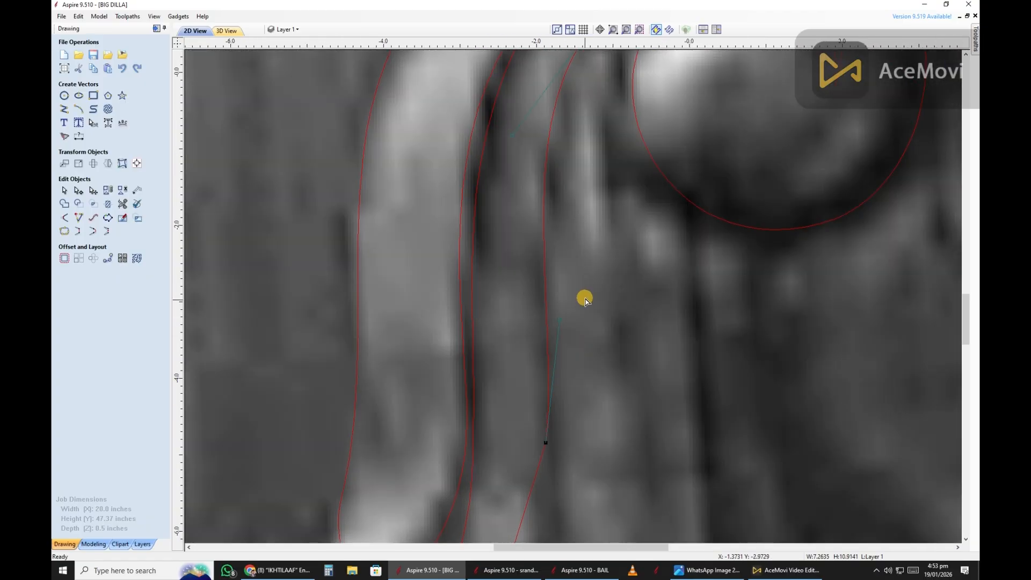
scroll(537, 459, "down", 3)
scroll(532, 364, "up", 3)
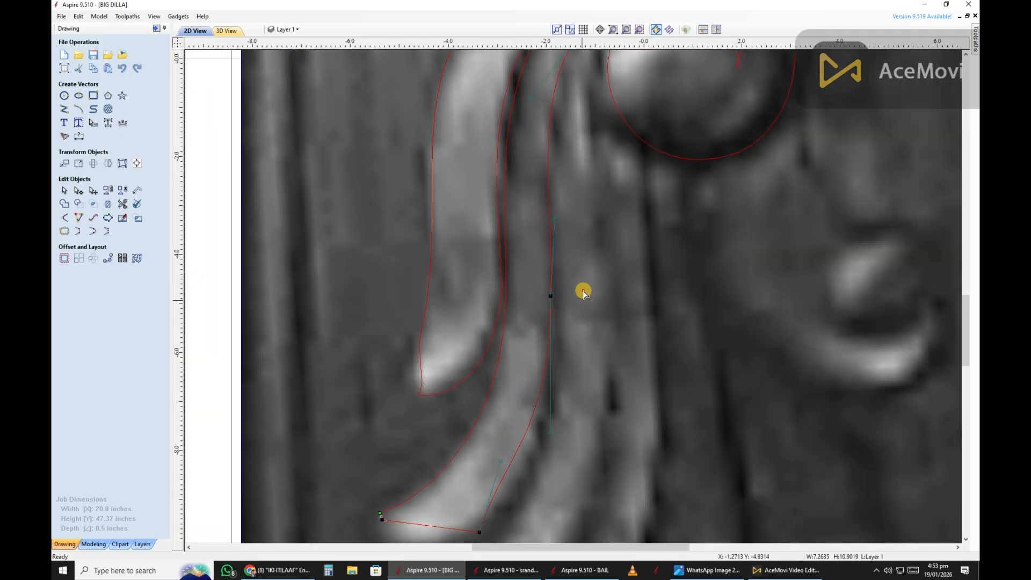
scroll(584, 272, "up", 2)
scroll(578, 282, "down", 3)
scroll(527, 423, "up", 2)
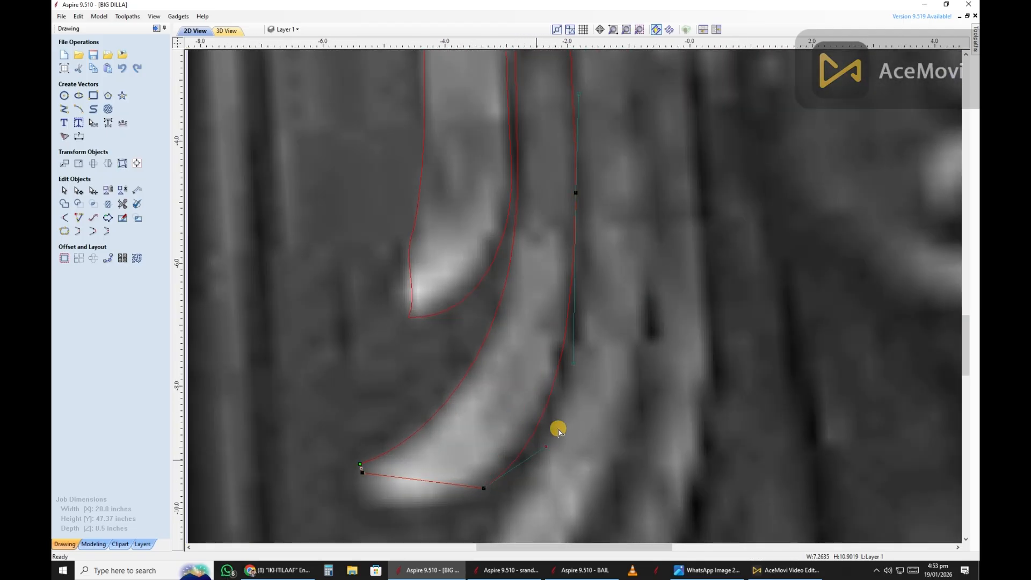
Step: Round the second leaf's bottom span around its tip and smooth the join with the right edge
scroll(543, 418, "down", 1)
scroll(537, 414, "up", 3)
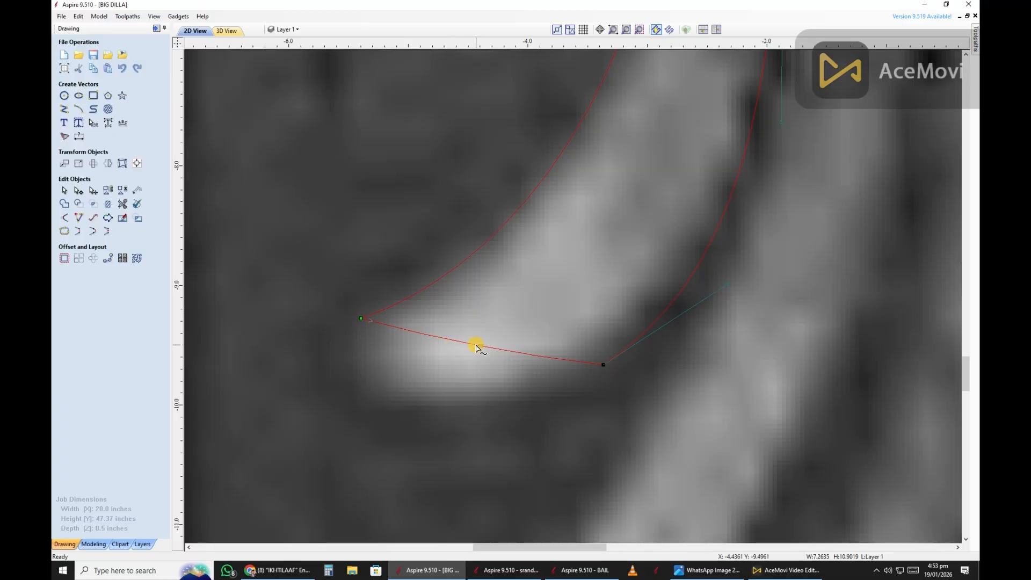
left_click_drag(477, 346, 461, 404)
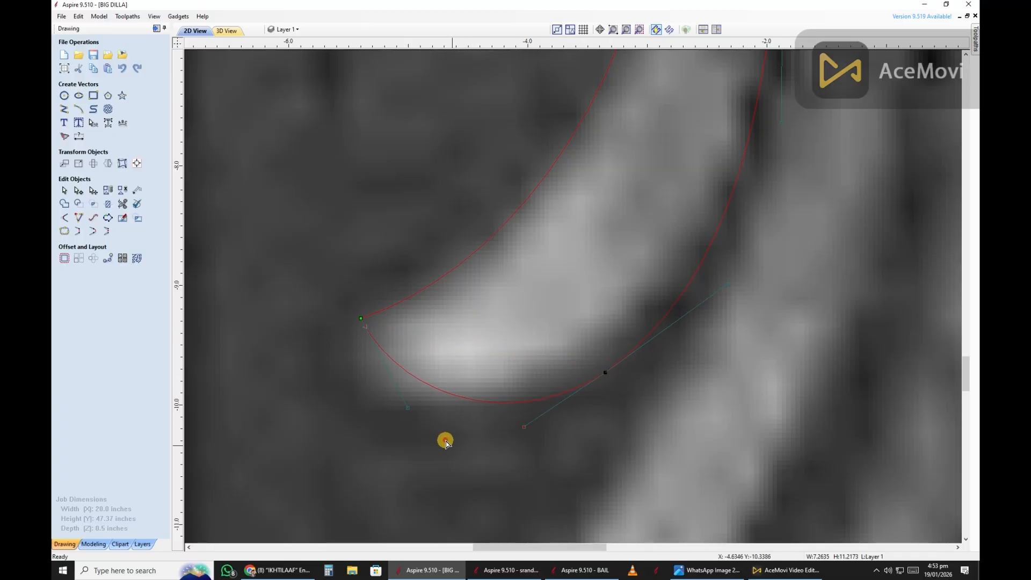
scroll(552, 360, "down", 3)
scroll(500, 424, "up", 2)
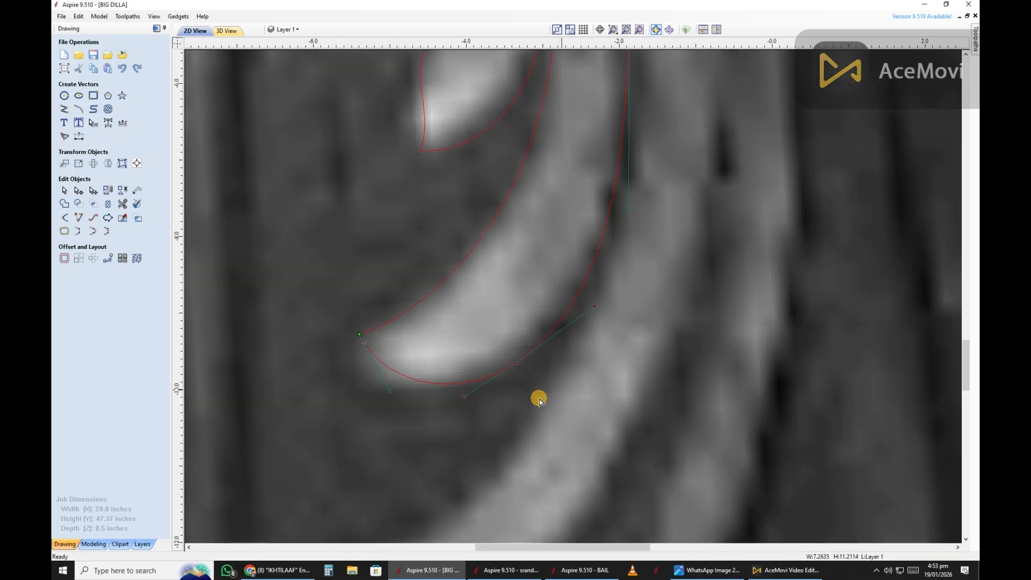
scroll(501, 367, "down", 3)
scroll(501, 366, "up", 2)
scroll(528, 335, "up", 2)
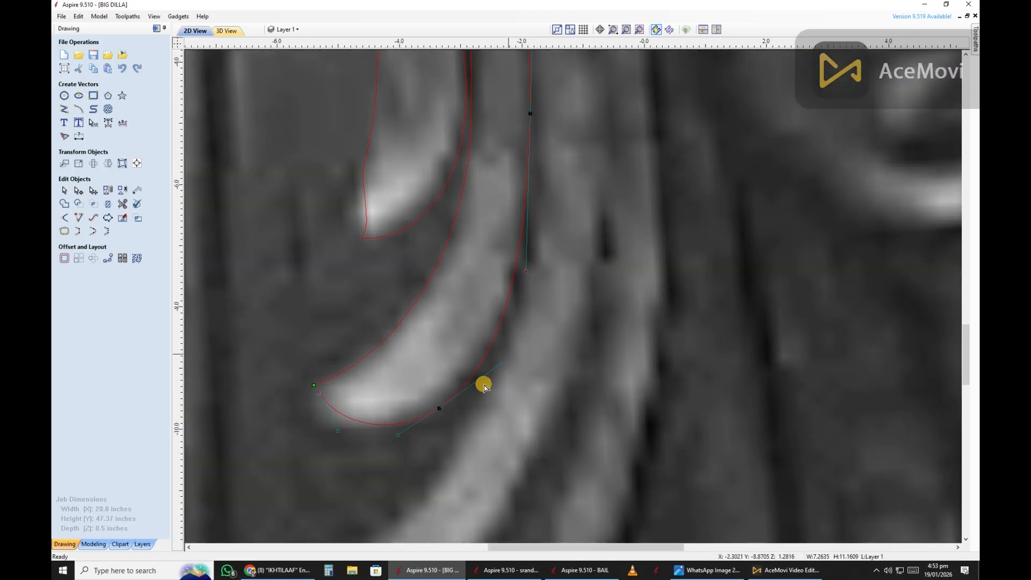
scroll(476, 395, "down", 4)
scroll(502, 224, "up", 5)
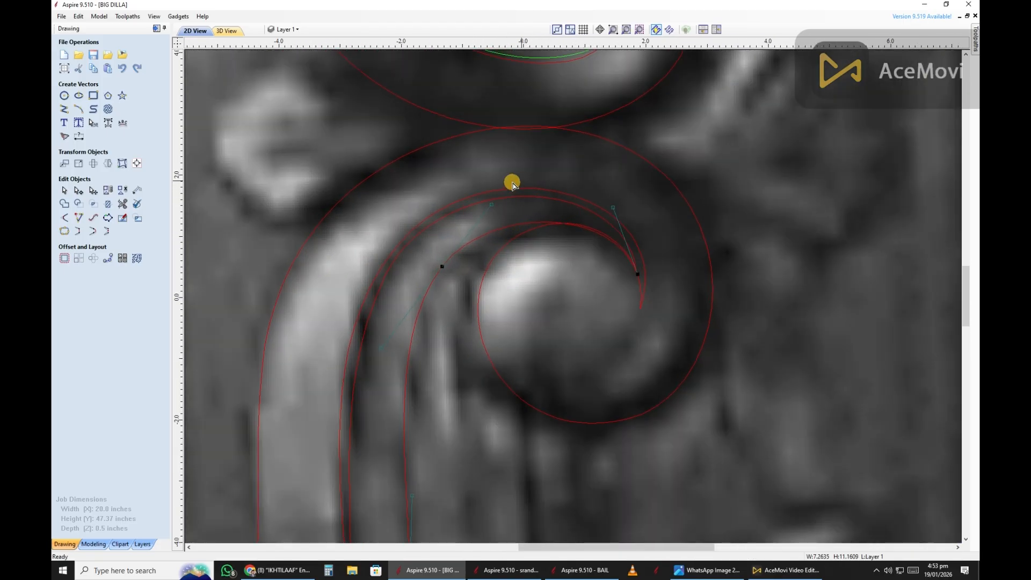
Step: Draw a polyline for the third lower leaf from its tip up beside the second leaf to the top of the scroll
scroll(543, 290, "down", 5)
scroll(499, 437, "up", 3)
key("space")
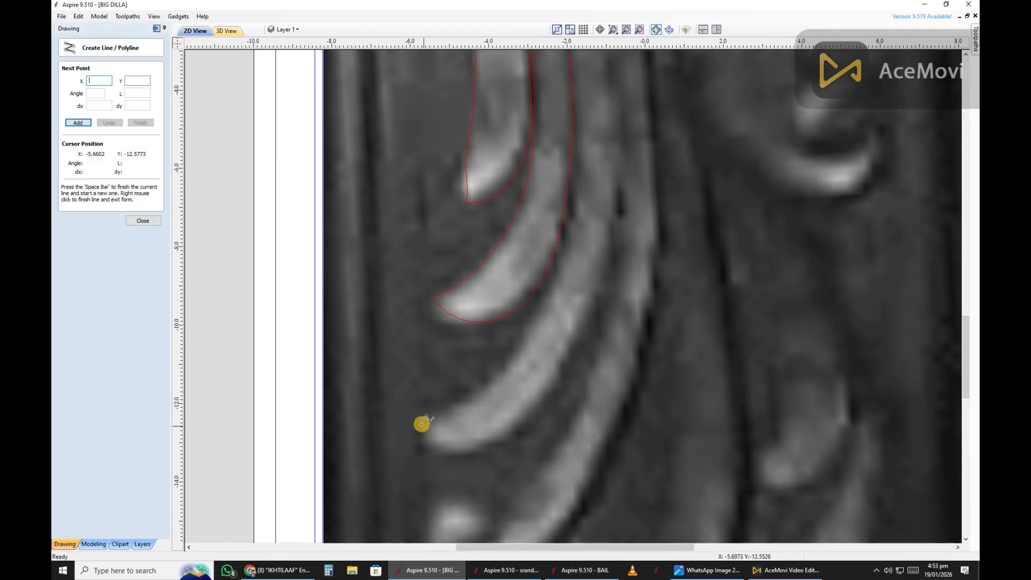
left_click(417, 420)
scroll(543, 295, "down", 3)
scroll(451, 263, "up", 4)
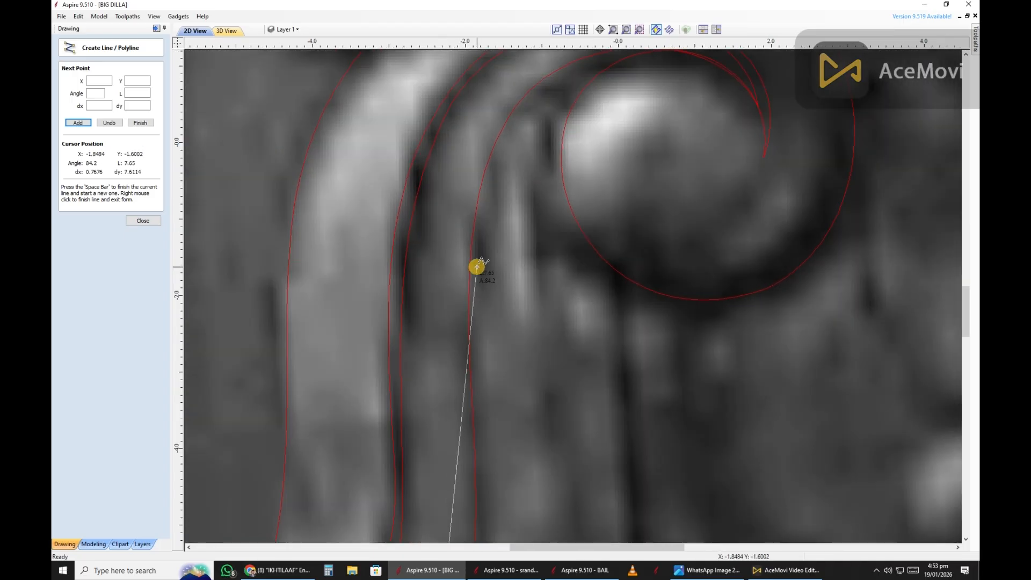
left_click(477, 267)
scroll(483, 273, "down", 1)
right_click(563, 230)
Step: Bend the third leaf line's top span over the scroll, close to the second leaf's edge
scroll(563, 230, "up", 2)
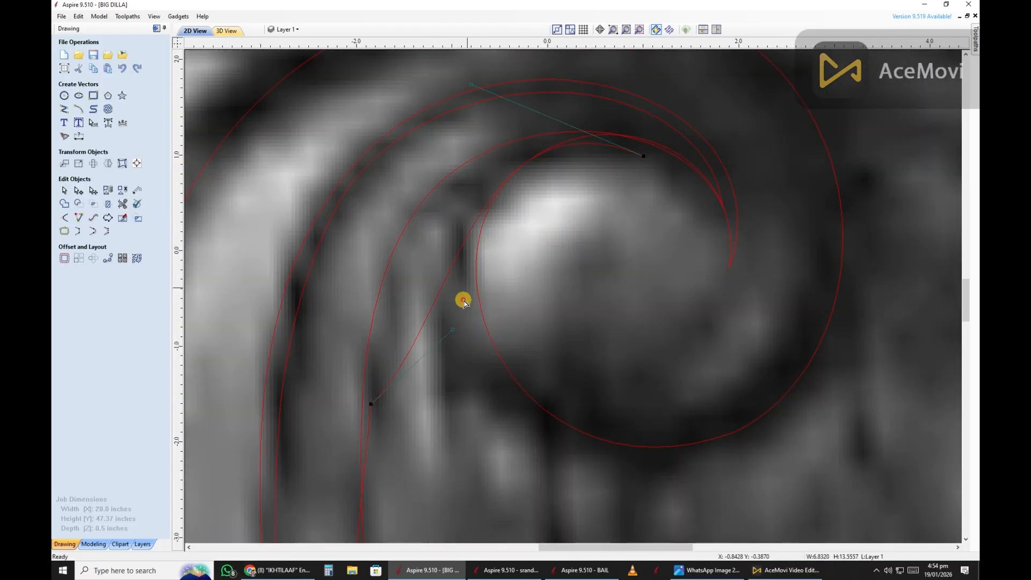
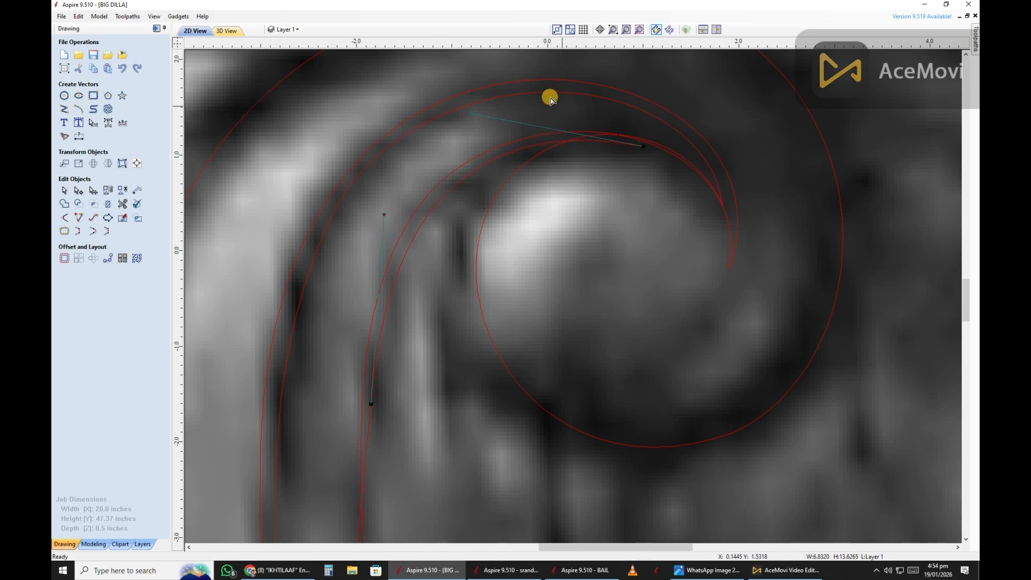
scroll(495, 115, "down", 1)
scroll(405, 310, "down", 1)
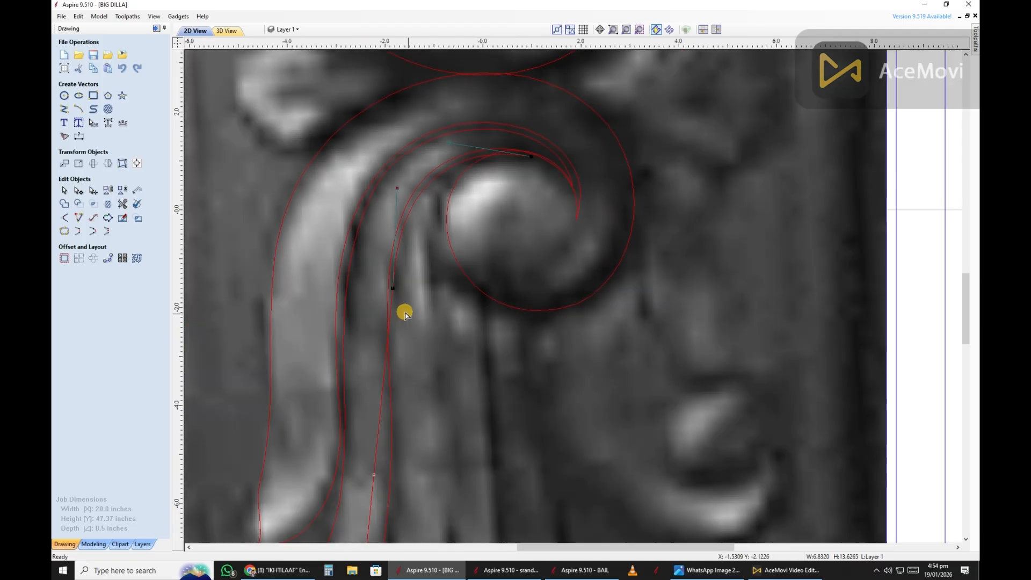
scroll(391, 267, "up", 2)
scroll(398, 311, "down", 2)
scroll(393, 305, "up", 1)
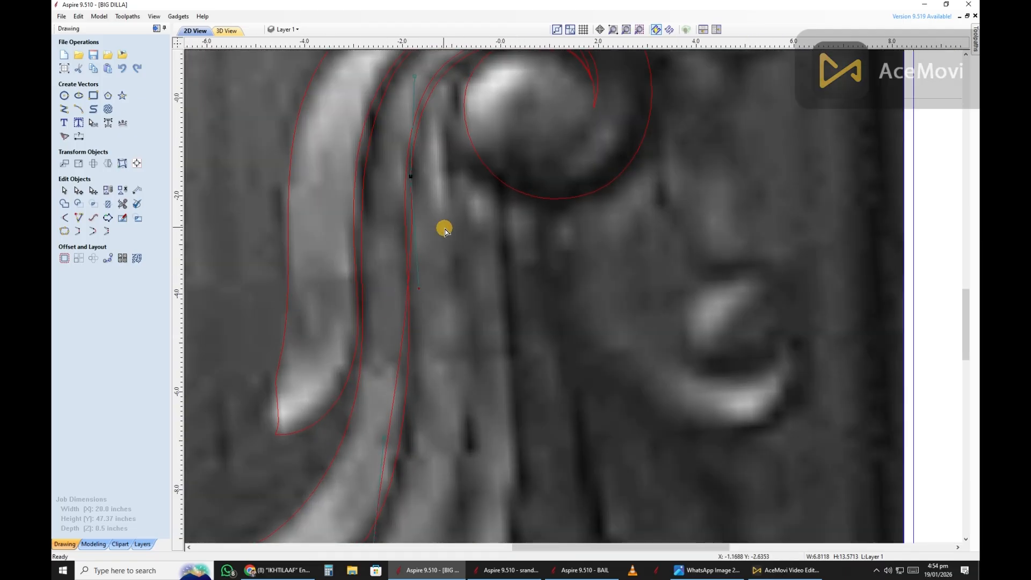
Step: Curve the third leaf line's middle span down alongside the second leaf and adjust its handles
scroll(424, 318, "down", 1)
scroll(433, 354, "up", 2)
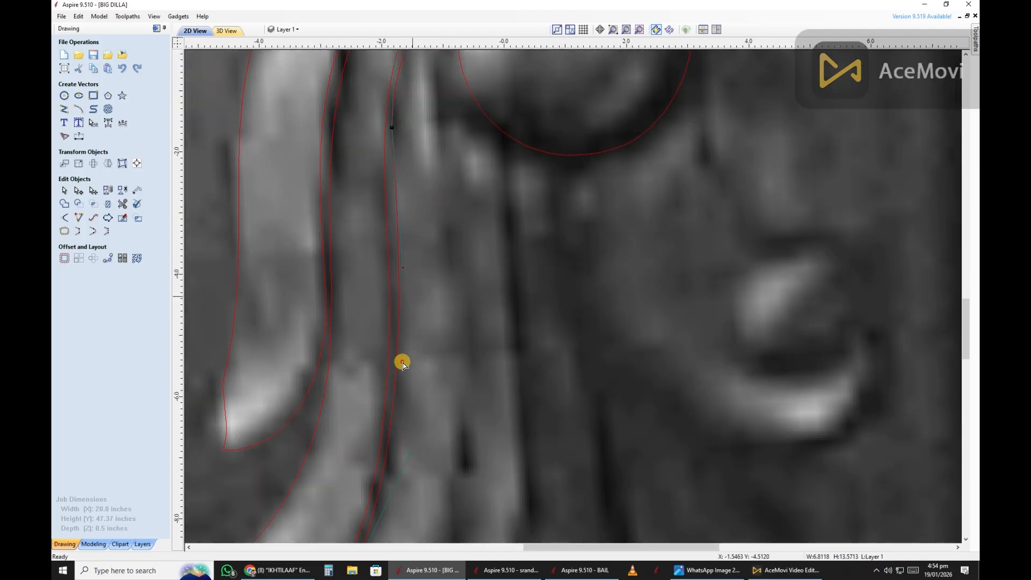
scroll(376, 248, "up", 1)
scroll(409, 115, "down", 2)
scroll(361, 189, "up", 2)
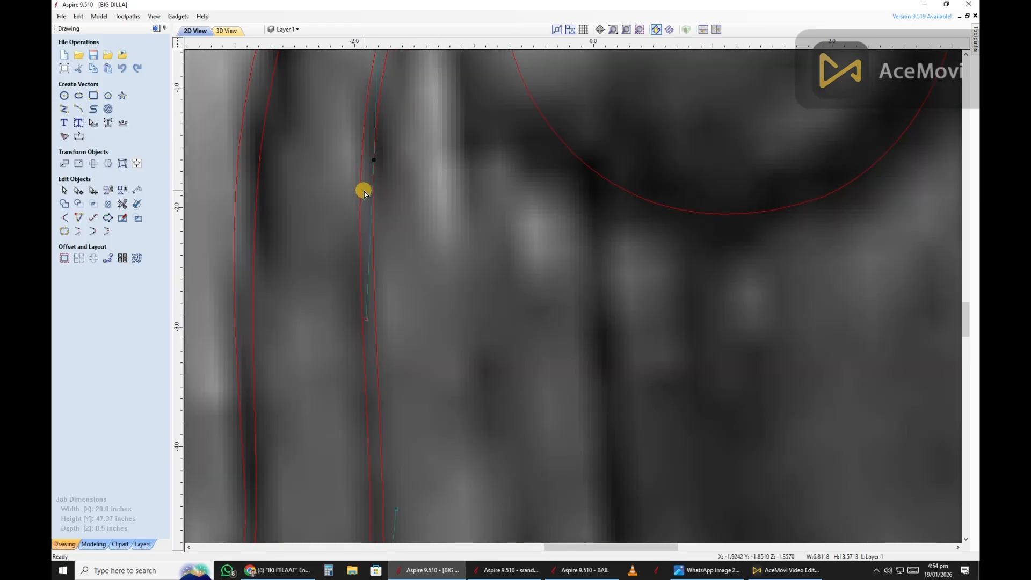
Step: Refine the third leaf line's handles beside the scroll and open the spiral outline for node editing
scroll(375, 252, "down", 1)
scroll(398, 340, "down", 2)
scroll(414, 337, "up", 3)
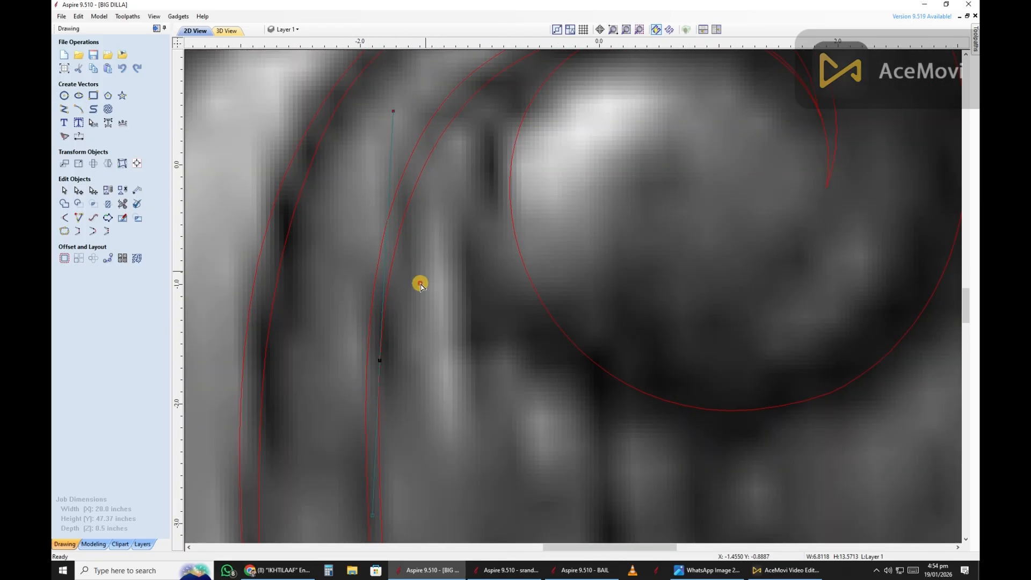
scroll(430, 231, "down", 3)
scroll(467, 140, "up", 2)
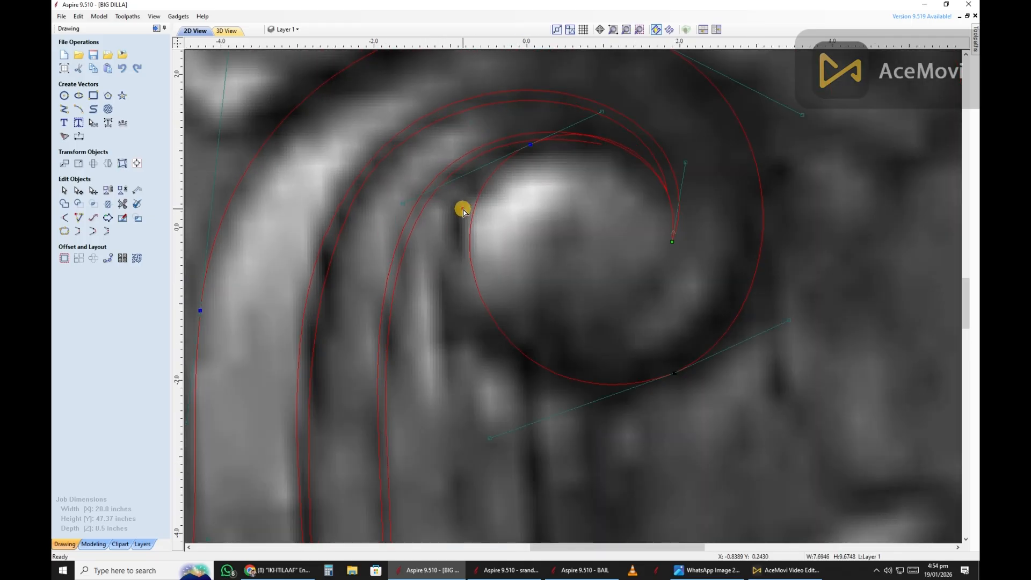
Step: Bend the third leaf line's lowest span into a curve ending at the leaf tip
scroll(425, 412, "down", 4)
scroll(376, 427, "up", 3)
scroll(371, 376, "up", 2)
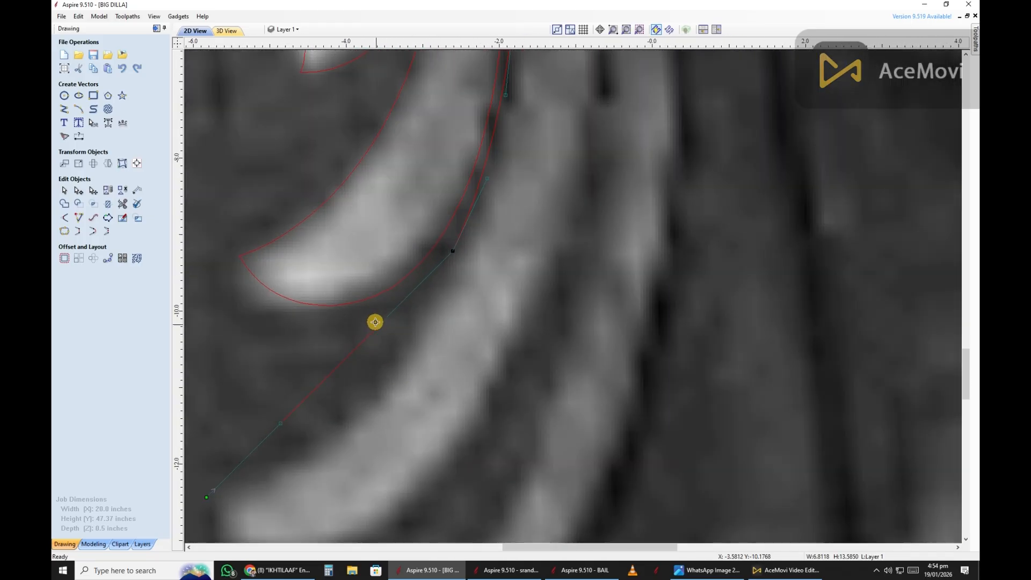
scroll(495, 210, "up", 2)
scroll(494, 157, "down", 2)
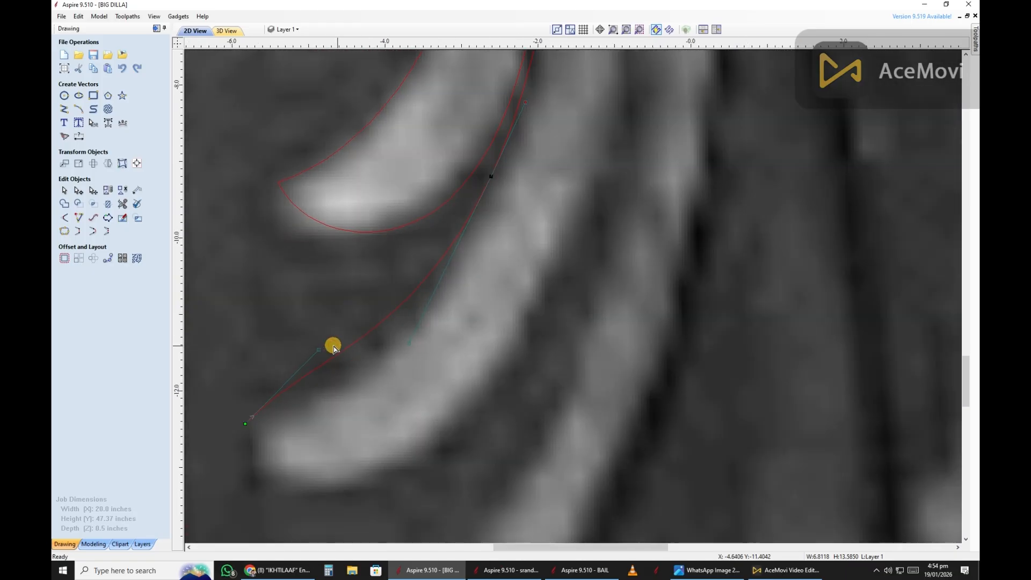
scroll(395, 298, "down", 1)
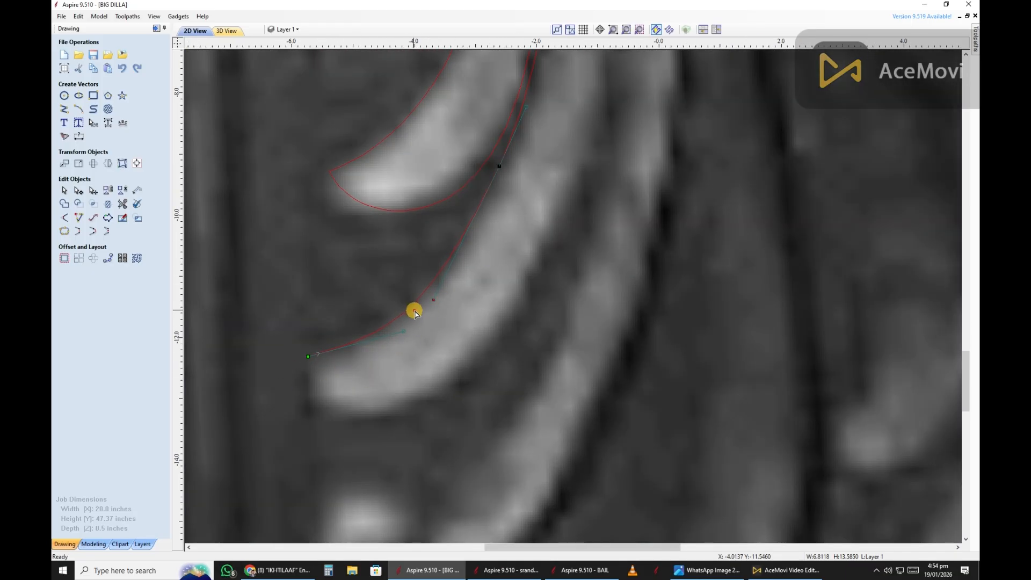
Step: Draw a polyline for the third leaf's right edge from its tip, around the bottom, and up to the top of the scroll
key("space")
left_click(309, 355)
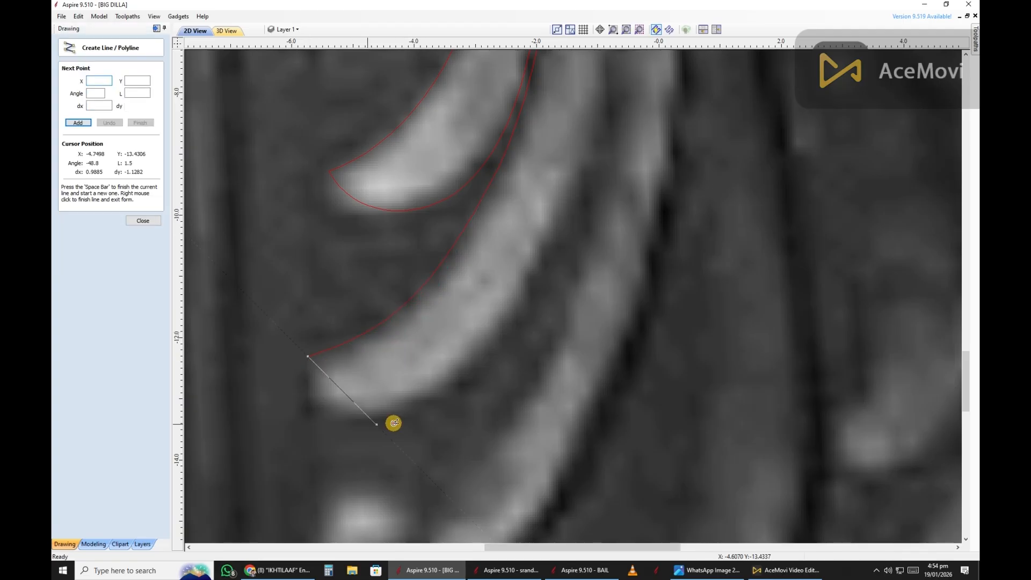
left_click(441, 399)
scroll(465, 442, "down", 4)
scroll(524, 175, "up", 2)
left_click(493, 216)
scroll(546, 154, "up", 2)
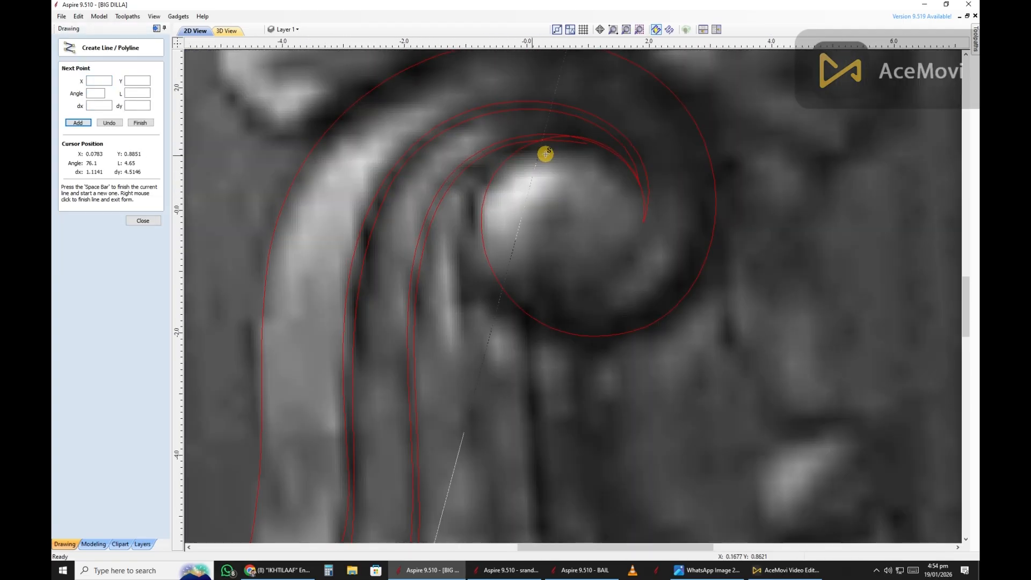
right_click(549, 210)
Step: Bend the top span of the third leaf's right edge over the scroll and down its left side
left_click_drag(509, 213, 494, 355)
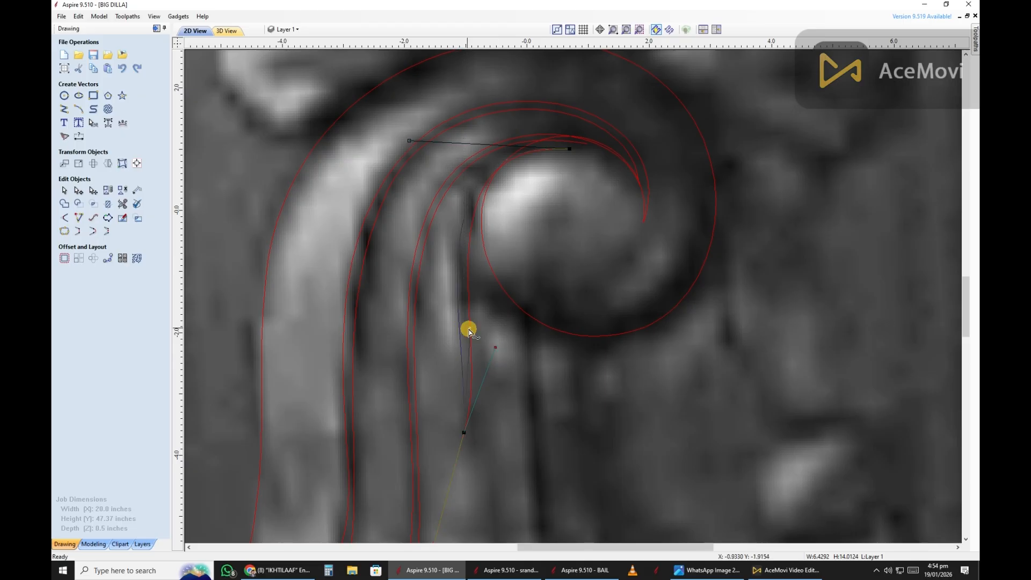
scroll(475, 186, "down", 2)
scroll(462, 214, "up", 2)
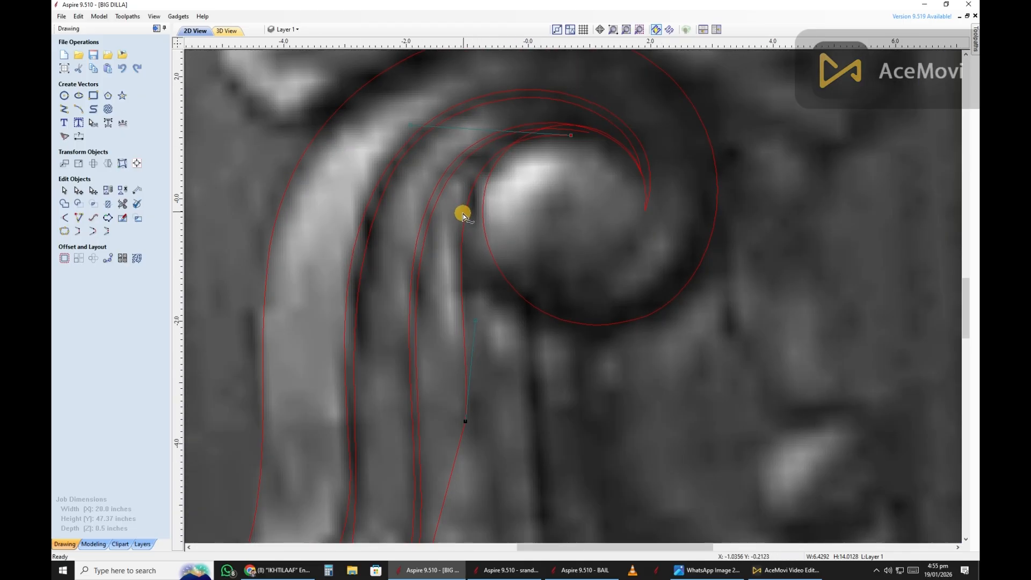
Step: Insert a node on the third leaf's right edge beside the scroll and shift it slightly outward to follow the groove
scroll(462, 220, "up", 5)
key("p")
left_click_drag(462, 221, 455, 213)
scroll(456, 212, "down", 5)
scroll(462, 302, "up", 1)
scroll(460, 395, "down", 3)
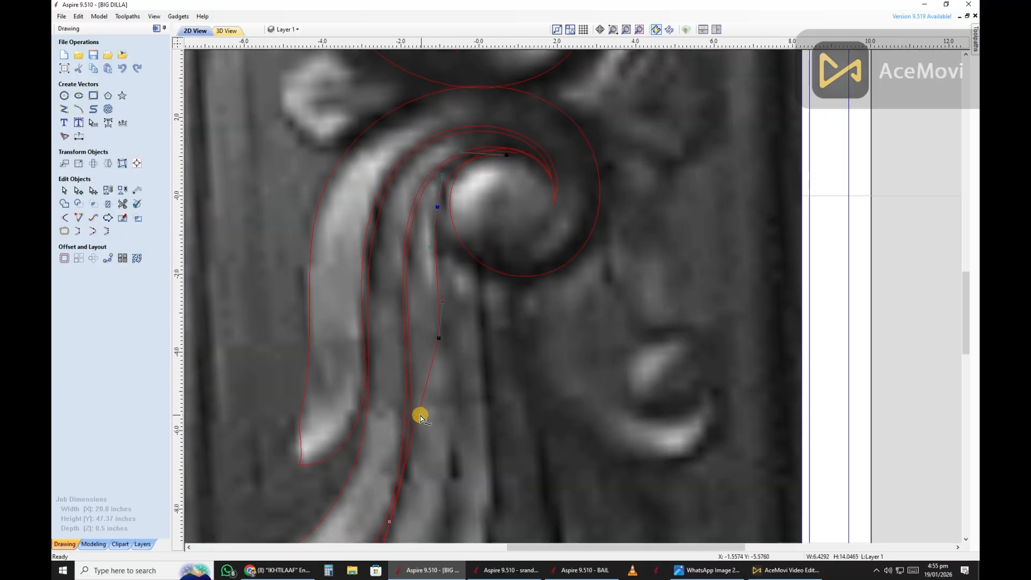
Step: Bend the long middle span of the third leaf's right edge so it follows the leaf's side down to the bottom
scroll(418, 414, "up", 3)
left_click_drag(458, 502, 469, 511)
scroll(471, 269, "up", 1)
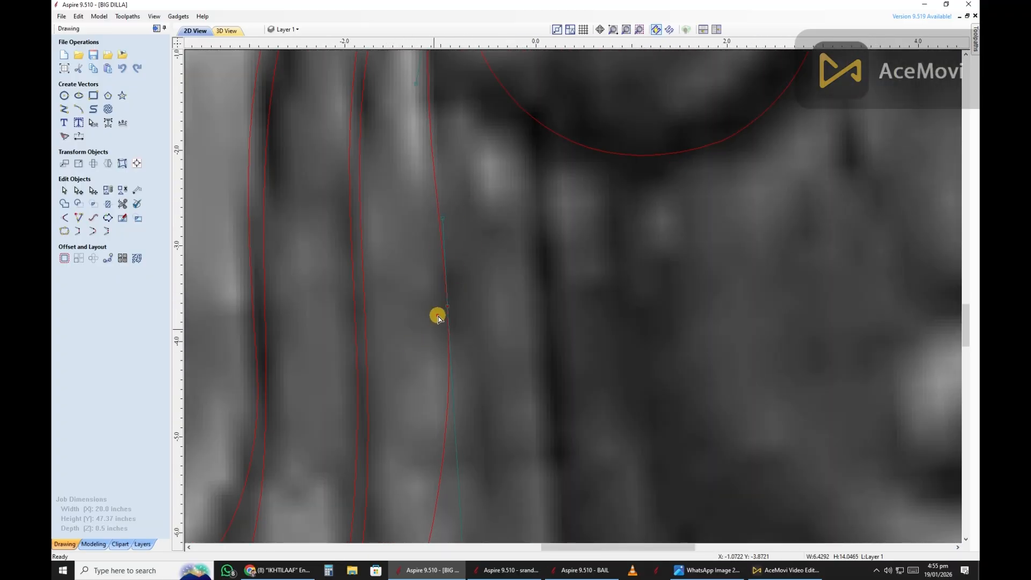
scroll(438, 316, "down", 2)
scroll(414, 444, "down", 1)
scroll(488, 452, "down", 3)
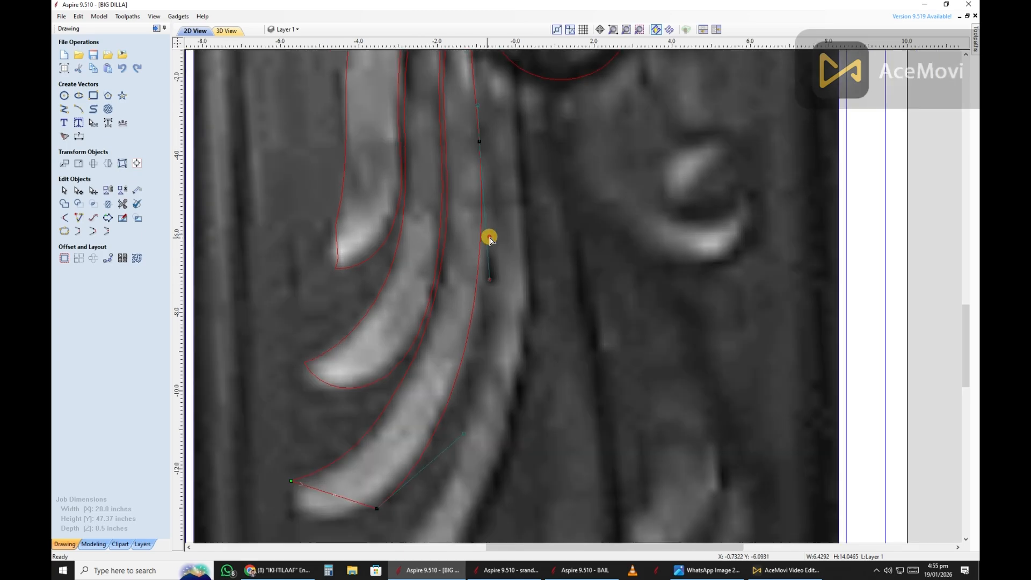
scroll(391, 421, "up", 2)
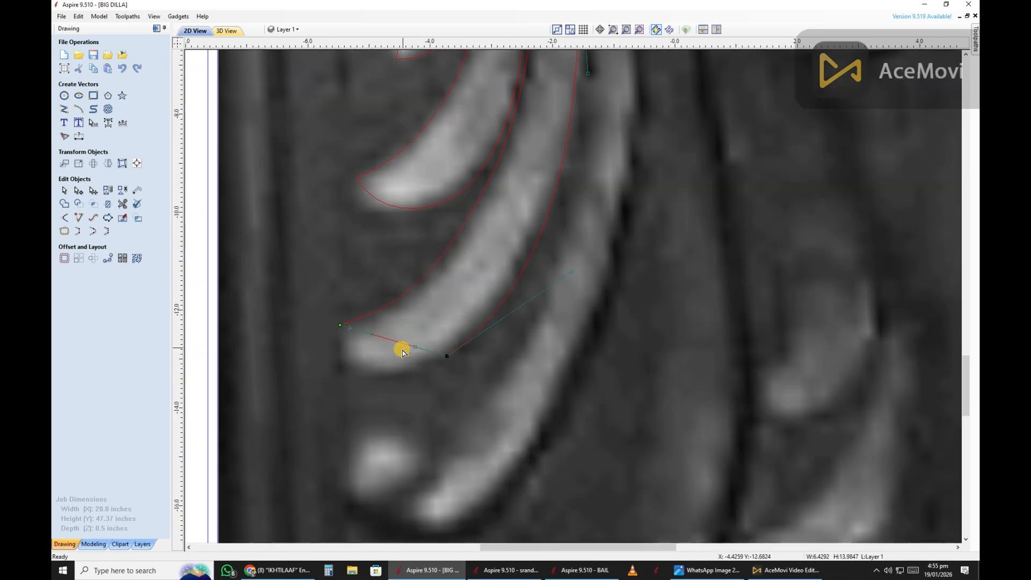
Step: Bend the bottom span of the third leaf's right edge into a rounded curve around the leaf's tip
scroll(400, 350, "up", 2)
key("b")
left_click_drag(421, 346, 393, 402)
left_click_drag(355, 327, 293, 416)
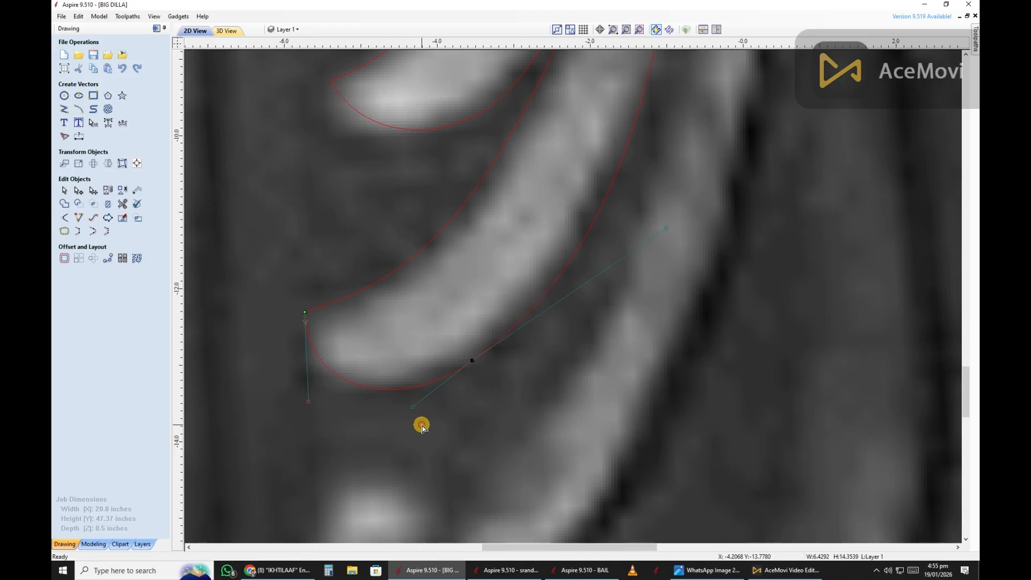
scroll(426, 408, "down", 3)
scroll(540, 323, "up", 2)
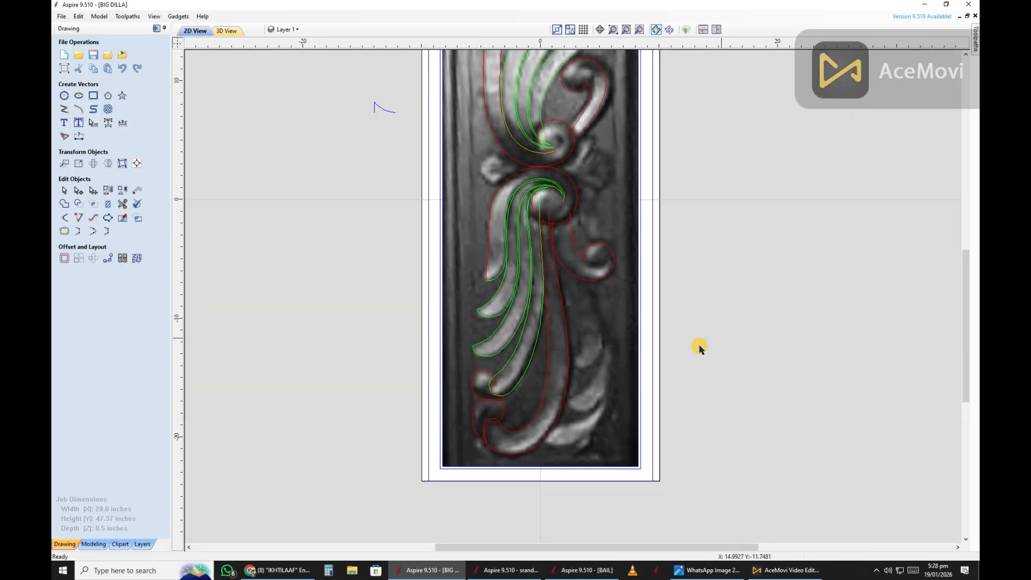
Step: Move the first leaf's inner edge vector, between the leaf tip and the scroll, to Layer 1
scroll(545, 269, "up", 2)
scroll(529, 237, "up", 2)
right_click(531, 239)
mouse_move(601, 453)
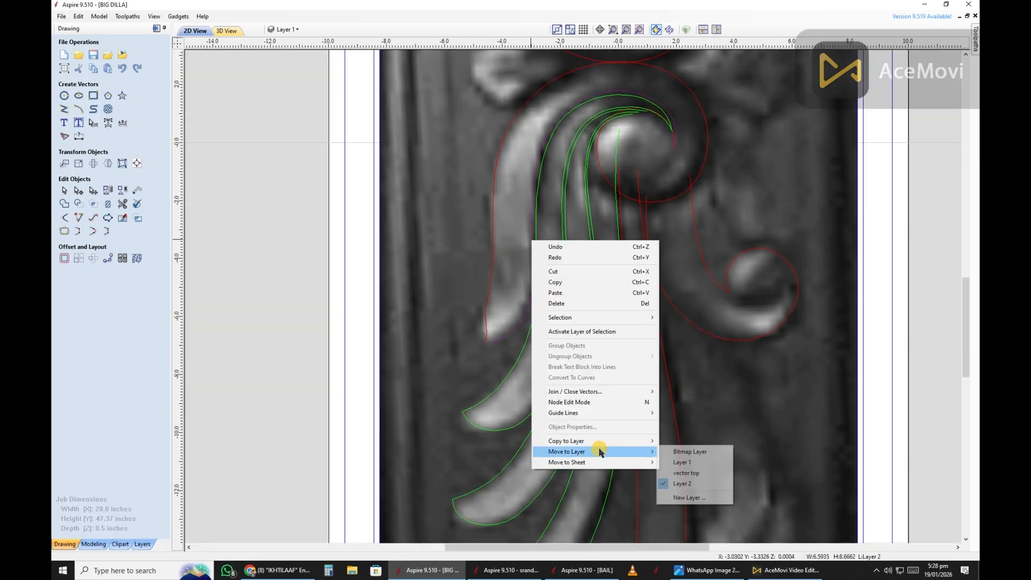
left_click(682, 462)
scroll(699, 325, "down", 3)
scroll(621, 441, "up", 1)
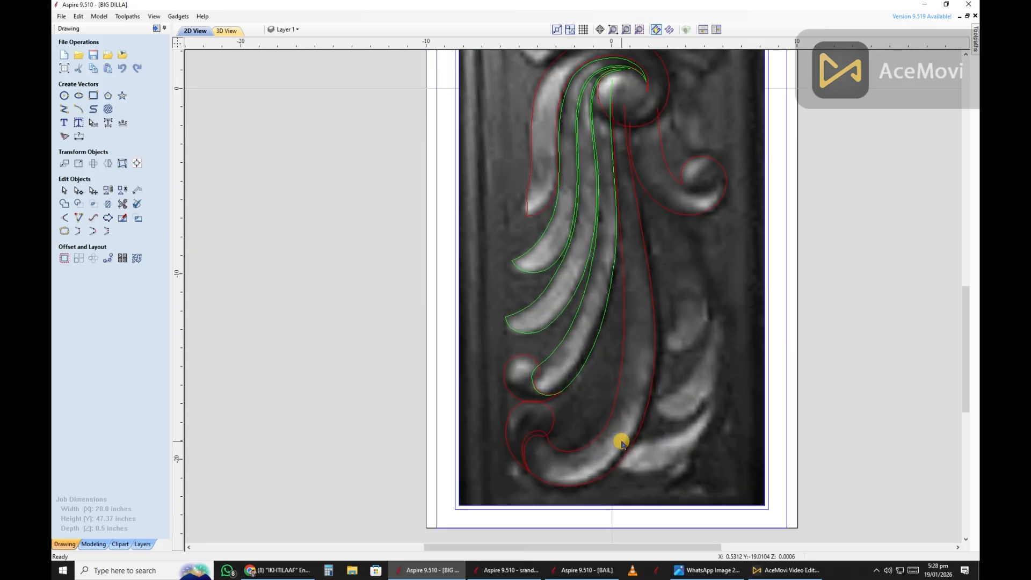
scroll(622, 442, "down", 1)
Step: Move the two vectors of the long central stem to the layer holding the green leaf outlines
right_click(618, 375)
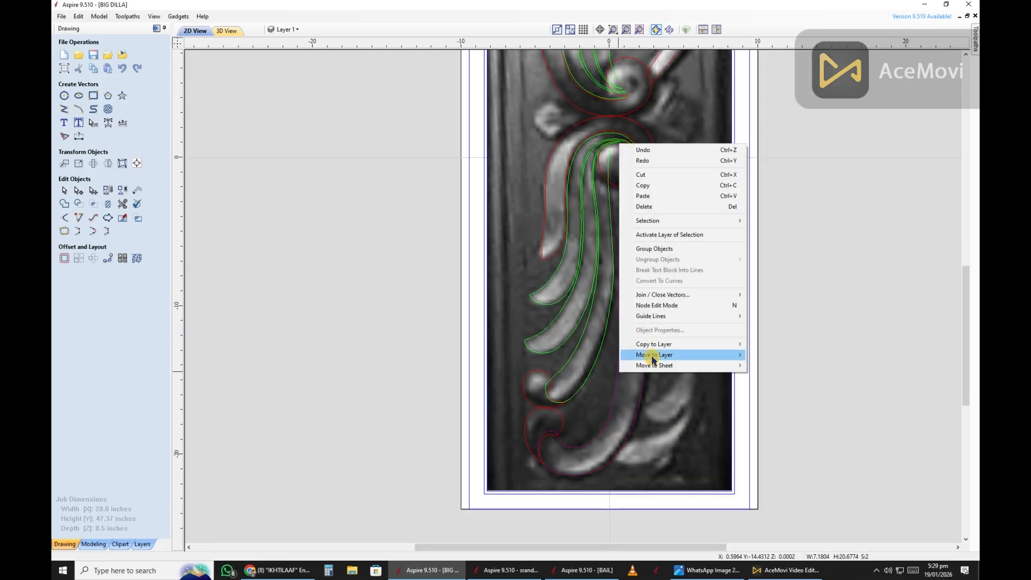
mouse_move(651, 352)
left_click(768, 376)
scroll(766, 295, "down", 2)
scroll(646, 269, "up", 1)
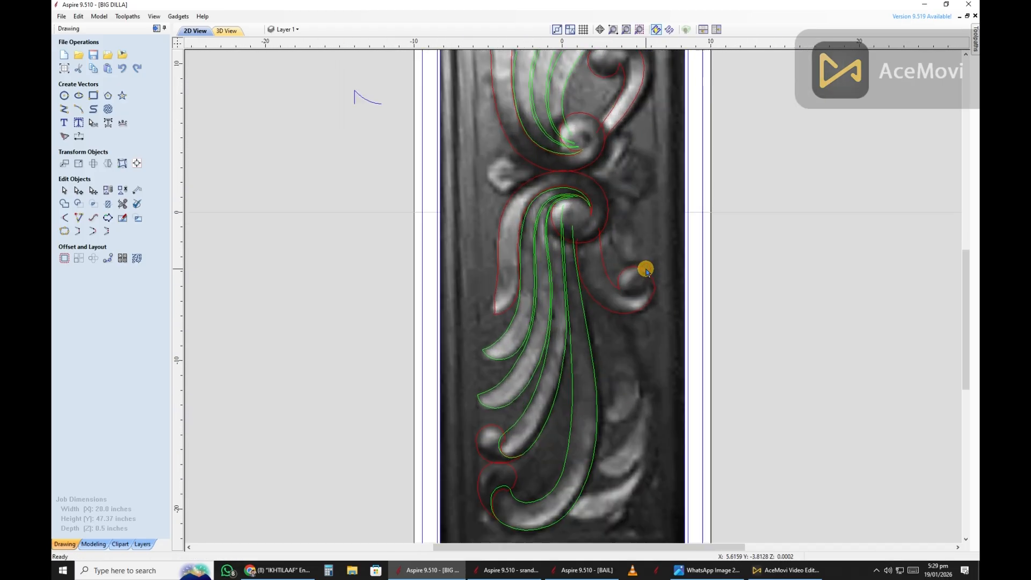
Step: Save the project file
scroll(575, 327, "up", 1)
scroll(571, 322, "down", 1)
scroll(570, 321, "up", 1)
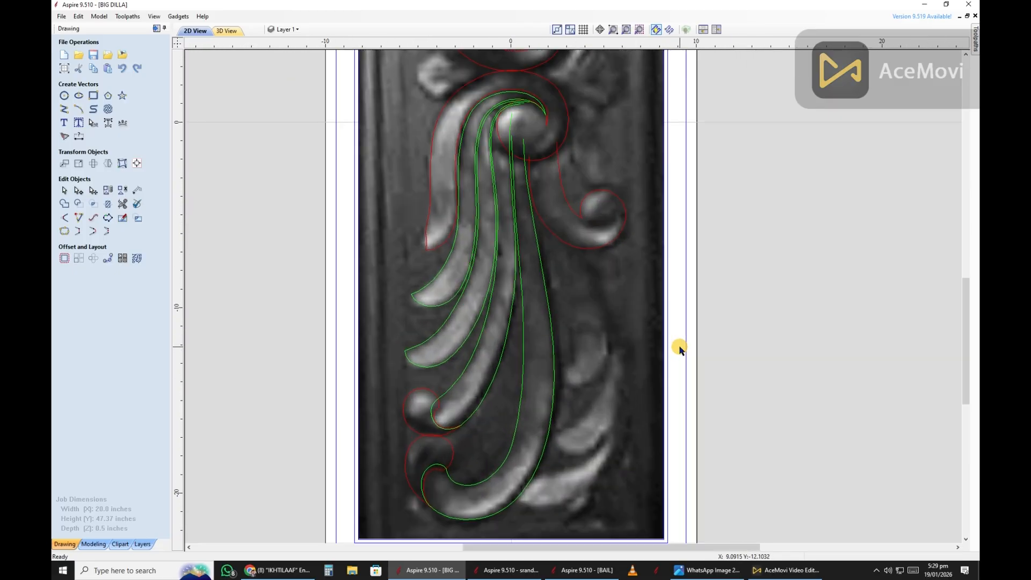
scroll(679, 346, "down", 1)
key("ctrl+s")
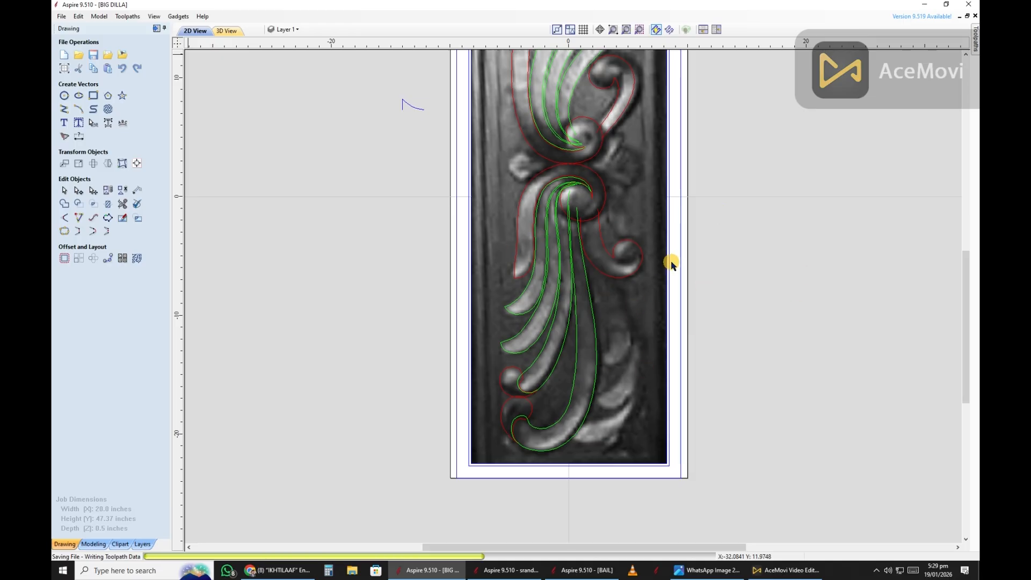
Step: Draw a line from below the small right scroll's junction with the stem to the inner tip of the upper right-hand leaf
left_click(64, 109)
scroll(559, 297, "up", 3)
left_click(478, 217)
scroll(478, 217, "down", 2)
scroll(521, 430, "up", 1)
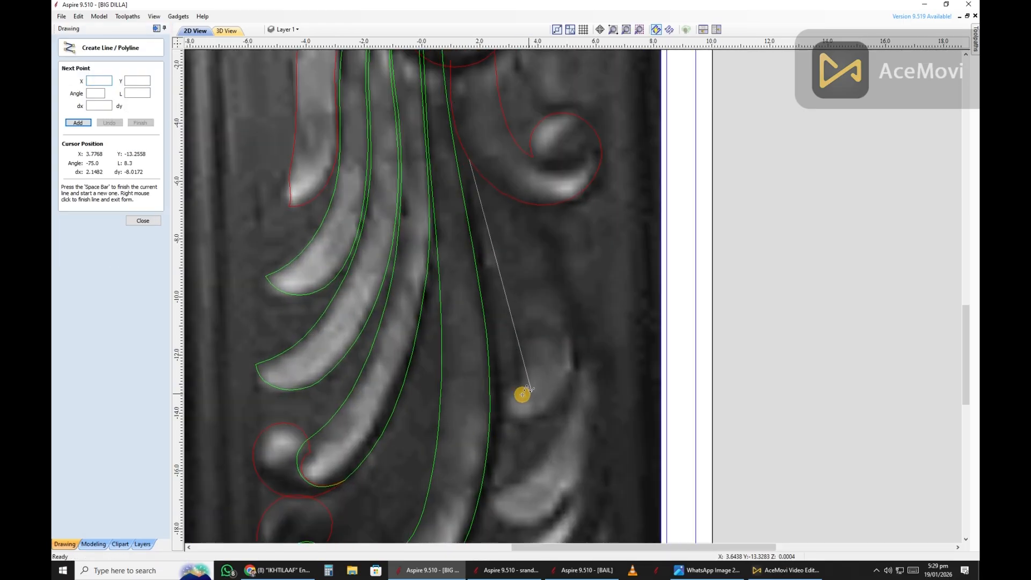
left_click(511, 394)
right_click(511, 394)
Step: Bend the new line into a curve along the upper right-hand leaf's inner edge
key("b")
scroll(499, 311, "up", 1)
left_click_drag(495, 322, 549, 349)
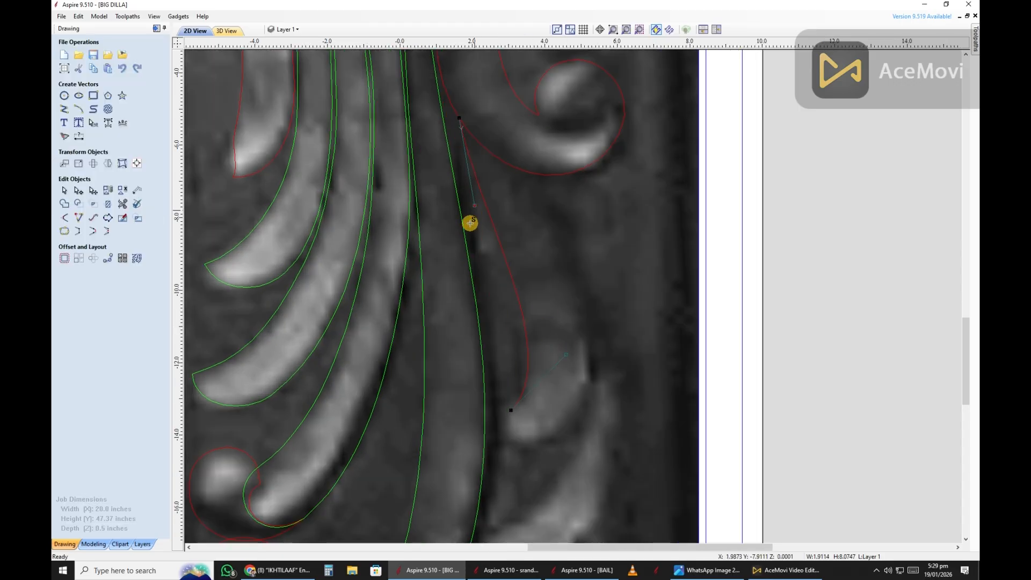
Step: Move the curve's upper end up to the small scroll's outline beside the stem and check its alignment there
scroll(486, 161, "up", 1)
scroll(524, 258, "down", 1)
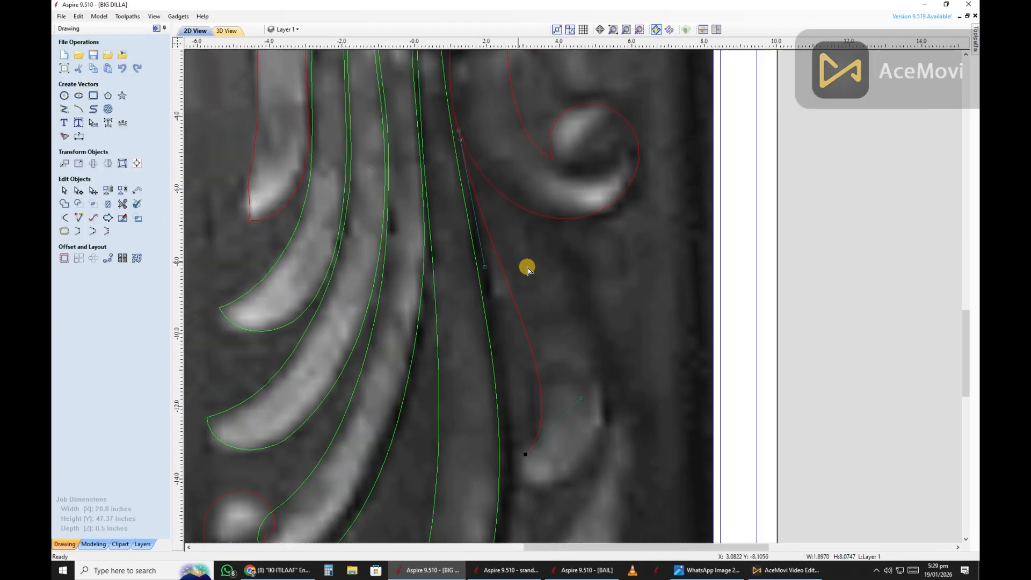
scroll(592, 356, "down", 1)
scroll(489, 184, "up", 1)
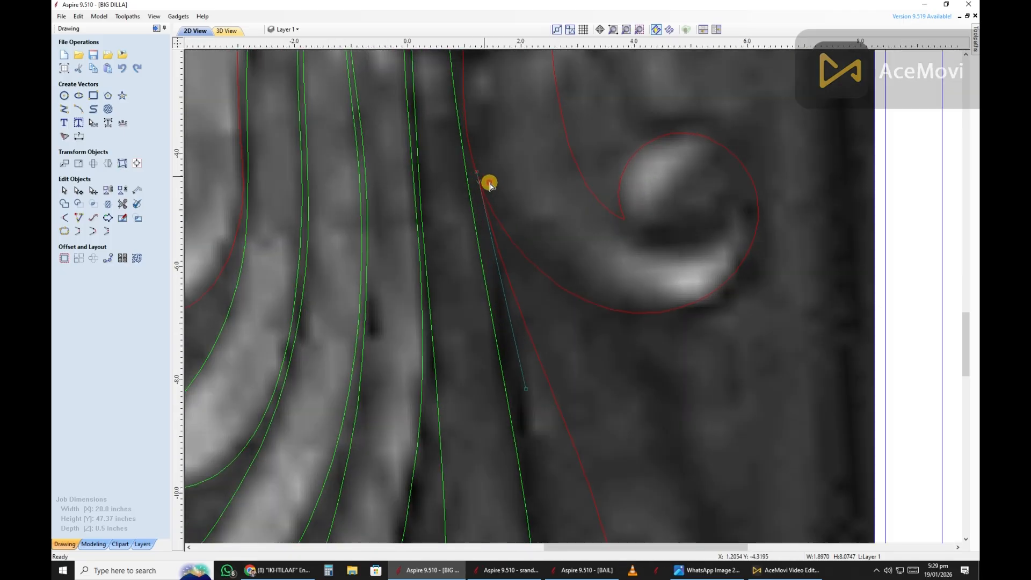
scroll(478, 173, "up", 1)
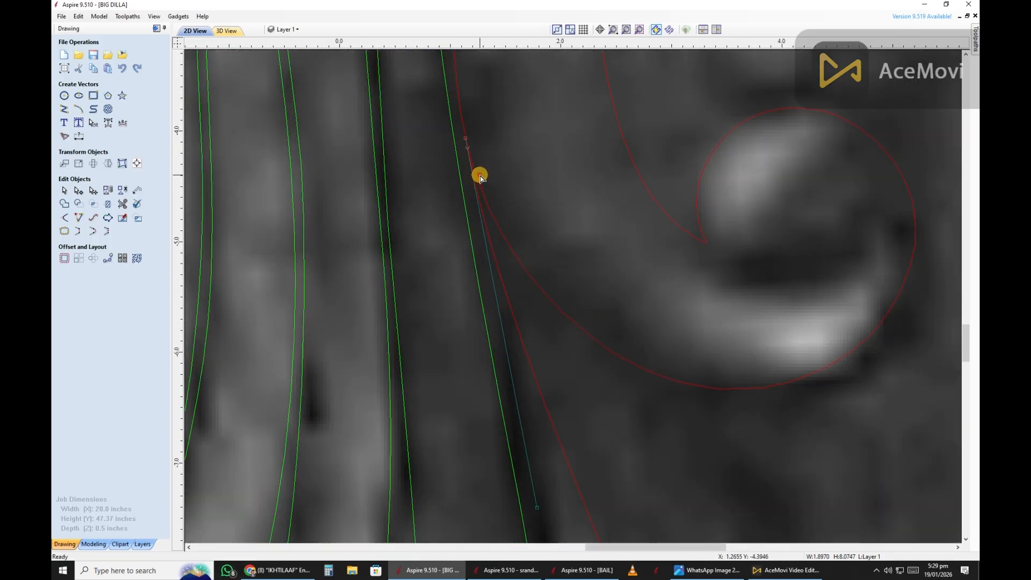
scroll(479, 168, "down", 2)
scroll(550, 357, "up", 1)
Step: Draw a polyline from the upper right-hand leaf's tip across to its outer side and up to the small scroll's outline
left_click(478, 319)
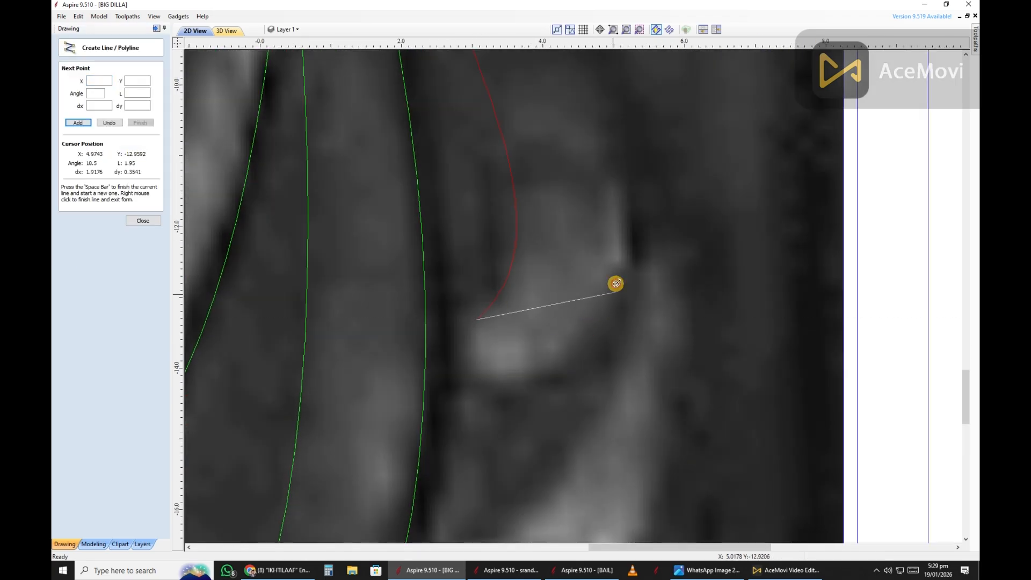
left_click(614, 283)
scroll(540, 170, "down", 2)
scroll(465, 123, "up", 1)
left_click(465, 123)
right_click(573, 345)
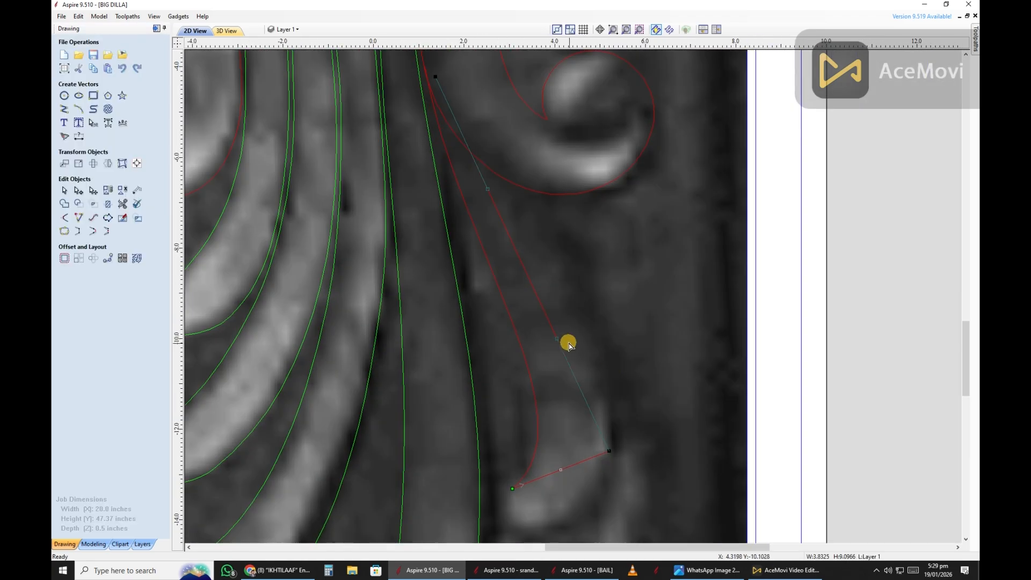
Step: Bend the polyline's upper span along the upper right-hand leaf's outer edge, with its top end meeting the inner edge
left_click_drag(473, 217, 481, 216)
scroll(474, 217, "down", 3)
scroll(448, 161, "up", 2)
scroll(435, 199, "down", 2)
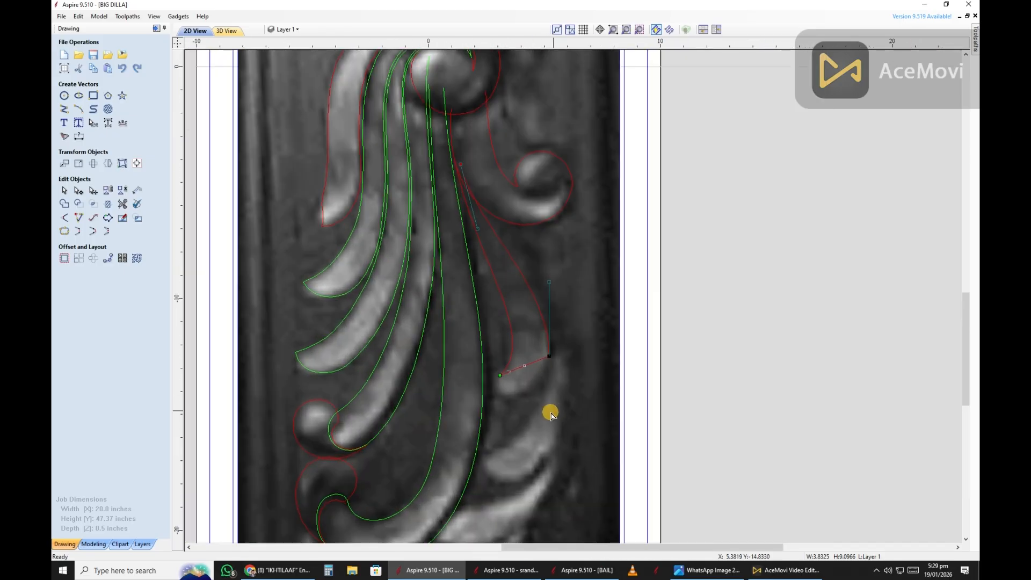
Step: Bend the bottom span of the upper right-hand leaf's outline into a rounded curve around the tip
scroll(514, 391, "up", 5)
key("b")
left_click_drag(542, 339, 578, 445)
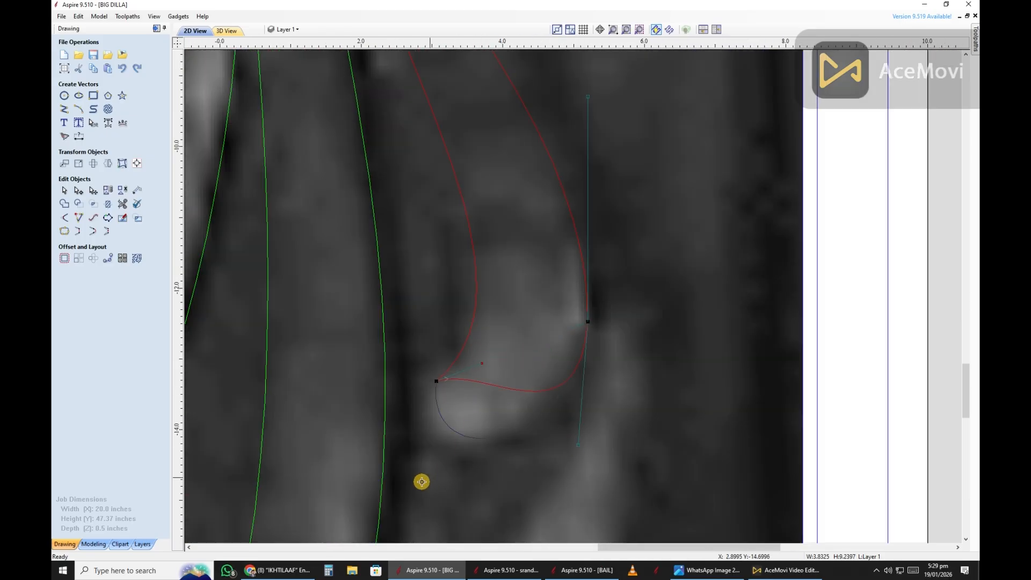
left_click_drag(422, 481, 421, 482)
scroll(532, 369, "down", 2)
scroll(447, 396, "down", 3)
scroll(475, 402, "up", 4)
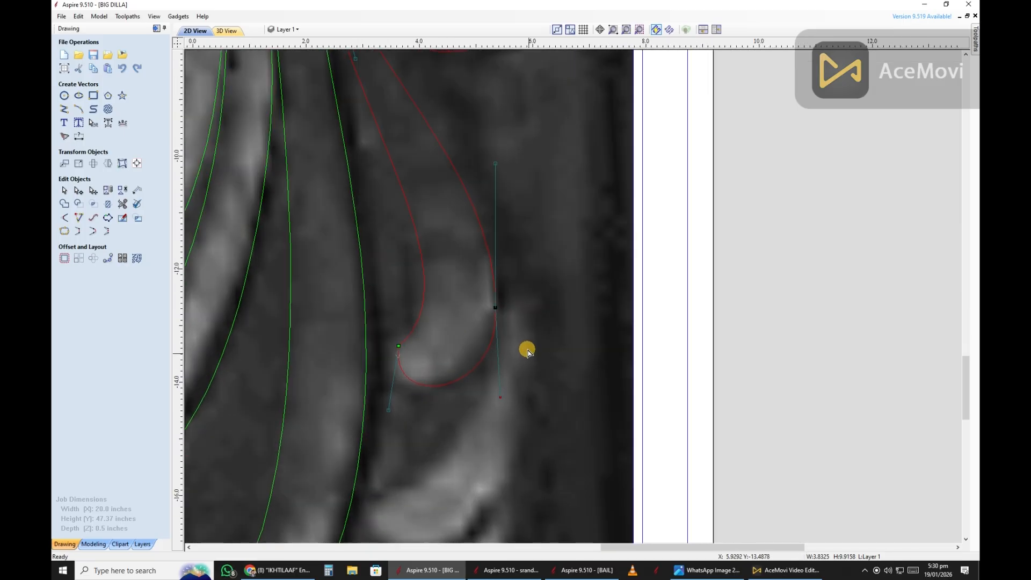
Step: Fine-tune the node and handles at the upper right-hand leaf's lower outer corner to smooth its rounded tip
left_click_drag(483, 402, 487, 408)
left_click_drag(487, 297, 489, 296)
left_click_drag(532, 371, 468, 432)
left_click(422, 415)
scroll(387, 335, "down", 6)
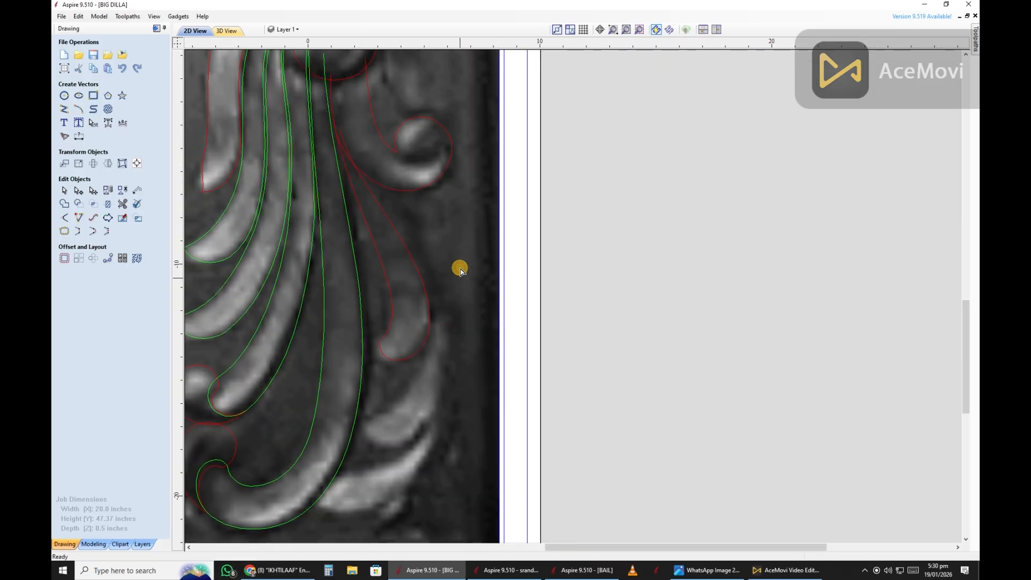
Step: Draw a polyline for the second right-hand leaf from the upper leaf's outer edge down and across to the second leaf's tip
scroll(593, 301, "up", 2)
key("space")
left_click(485, 246)
scroll(505, 438, "up", 3)
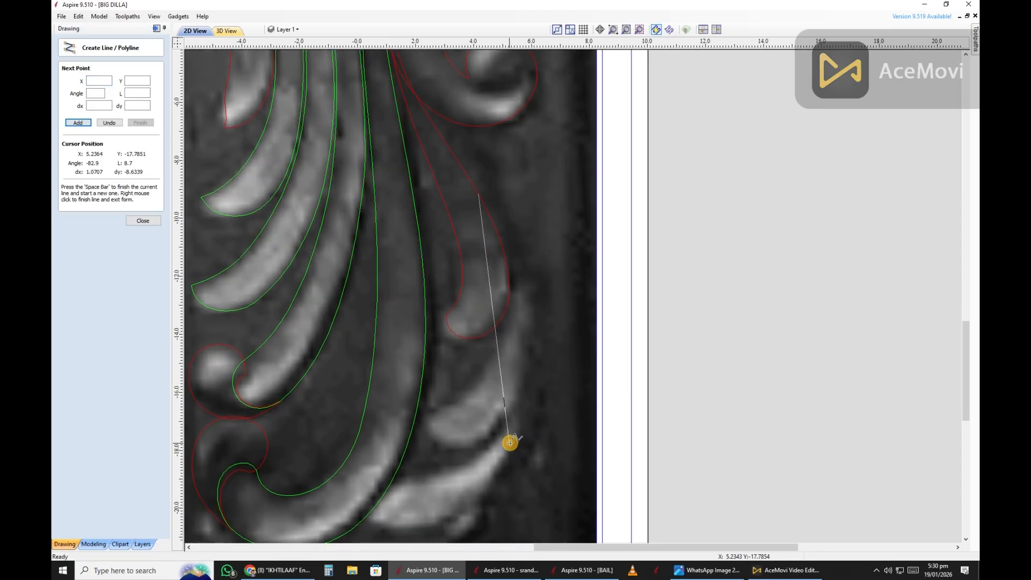
left_click(501, 429)
left_click(428, 410)
right_click(428, 411)
Step: Bend the bottom span of the second right-hand leaf's polyline around the underside of its tip
scroll(482, 430, "up", 3)
key("b")
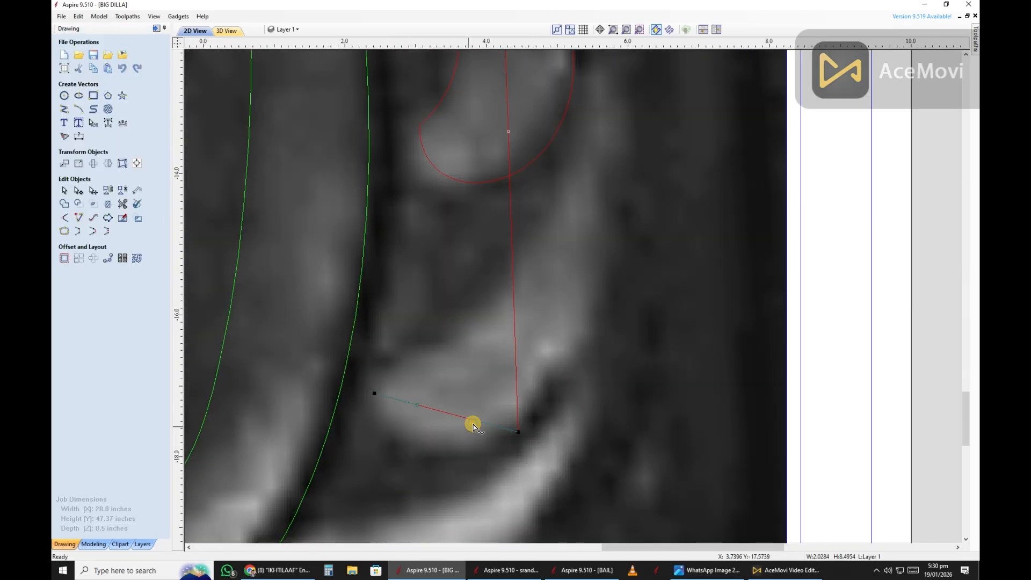
left_click_drag(474, 417, 465, 463)
left_click_drag(416, 403, 393, 467)
Step: Bend the long span of the second right-hand leaf into its outer curve and adjust its handles to follow the carving
scroll(413, 452, "down", 2)
key("b")
left_click_drag(479, 336, 535, 346)
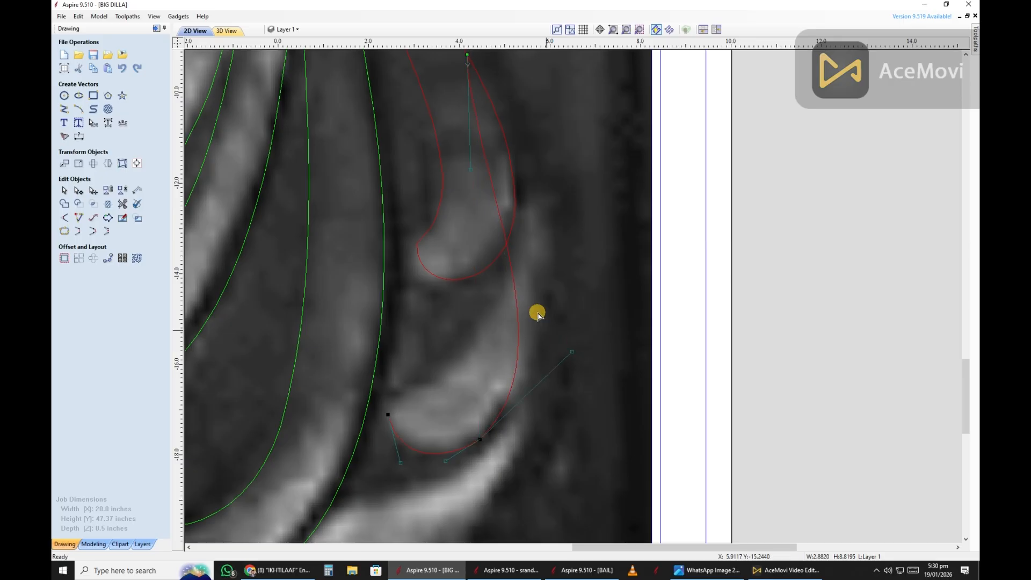
scroll(532, 301, "down", 2)
left_click_drag(552, 230, 563, 212)
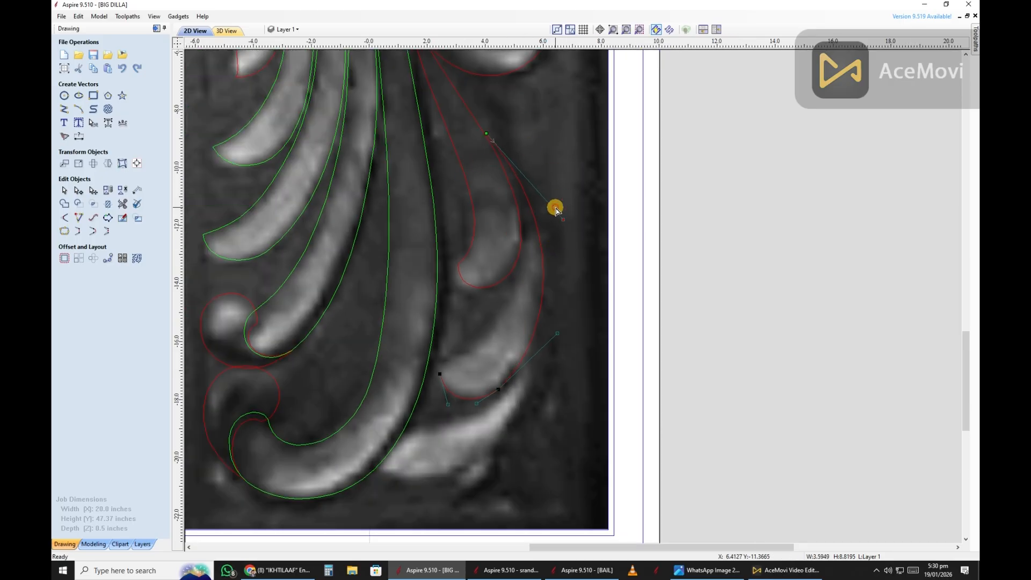
scroll(497, 156, "up", 1)
scroll(531, 304, "down", 3)
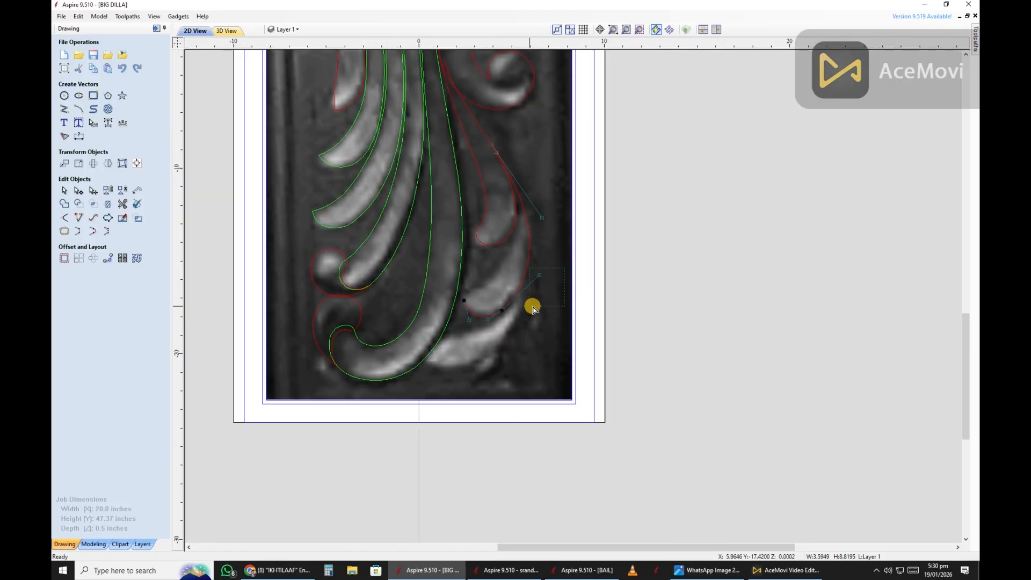
scroll(493, 276, "up", 4)
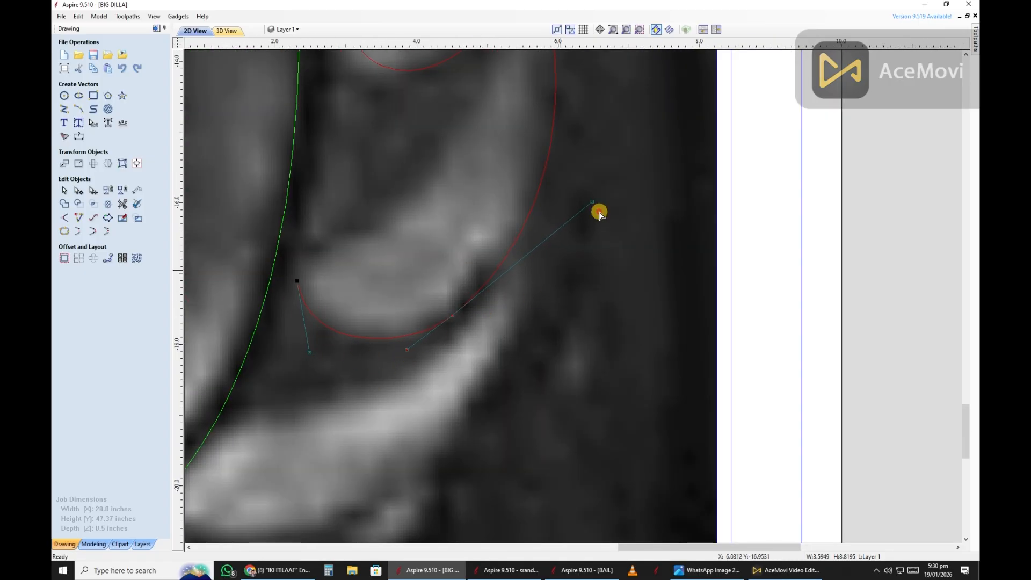
scroll(468, 398, "down", 2)
scroll(465, 268, "up", 2)
scroll(346, 355, "up", 1)
Step: Draw a line from the second right-hand leaf's tip up to the upper leaf's outer side
key("l")
left_click(274, 385)
scroll(391, 409, "down", 3)
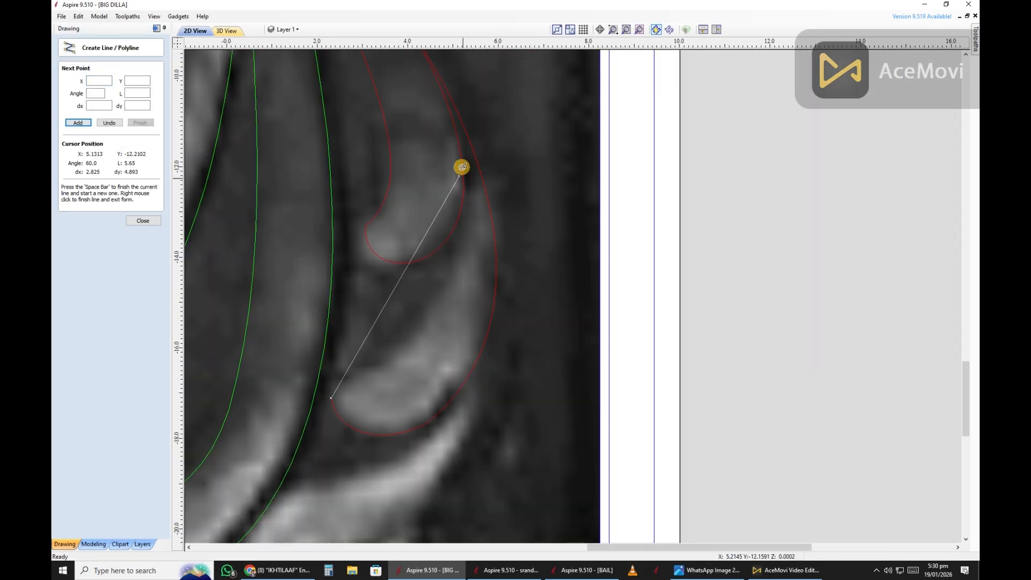
left_click(435, 108)
right_click(434, 107)
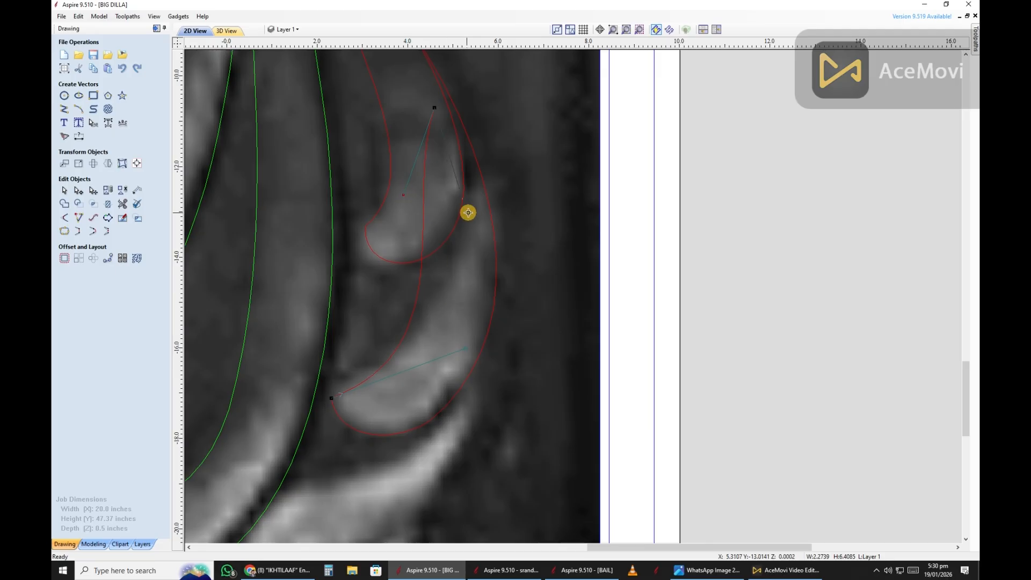
Step: Bend the new line to follow the second right-hand leaf's inner edge and the upper leaf's outer side
left_click_drag(468, 212, 469, 213)
scroll(402, 281, "down", 2)
scroll(424, 208, "up", 2)
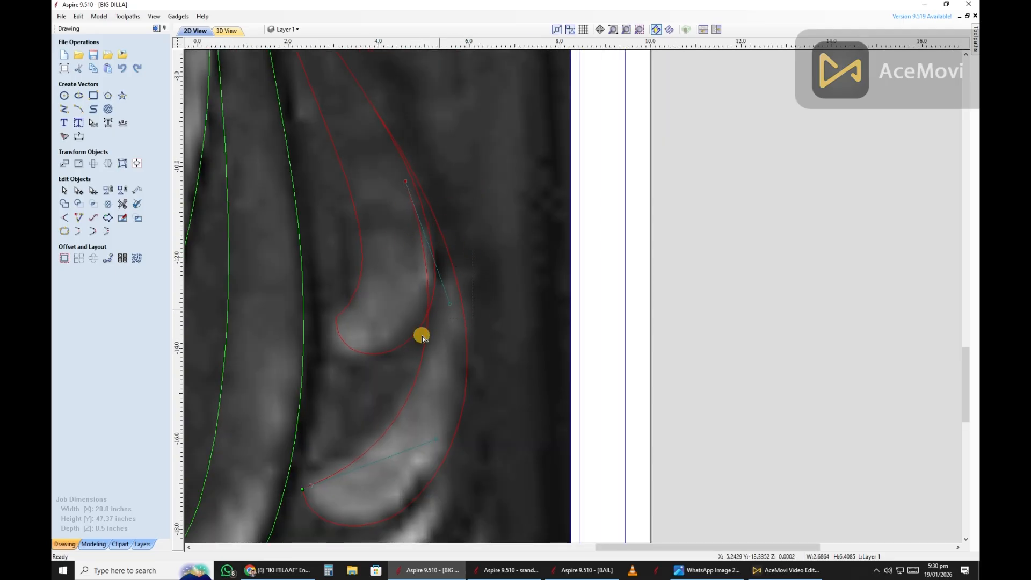
Step: Push the second right-hand leaf's outer curve slightly outward to match the carved edge
left_click(446, 240)
left_click_drag(458, 286, 465, 283)
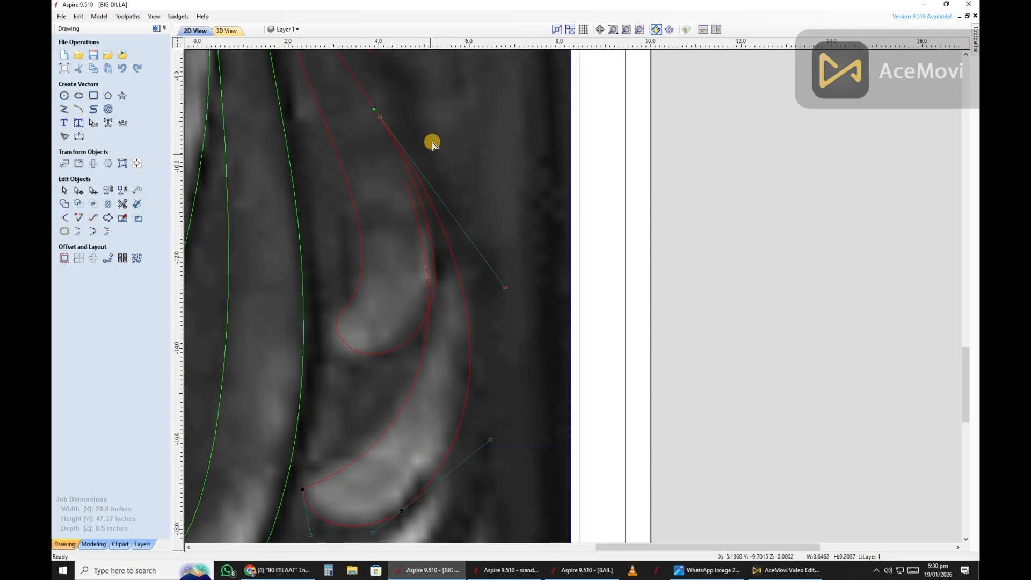
left_click(412, 193)
scroll(429, 352, "down", 4)
scroll(451, 269, "up", 2)
scroll(523, 267, "down", 3)
Step: Switch to the reference photo of the door and examine the lower leaves of the left panel's carving
key("space")
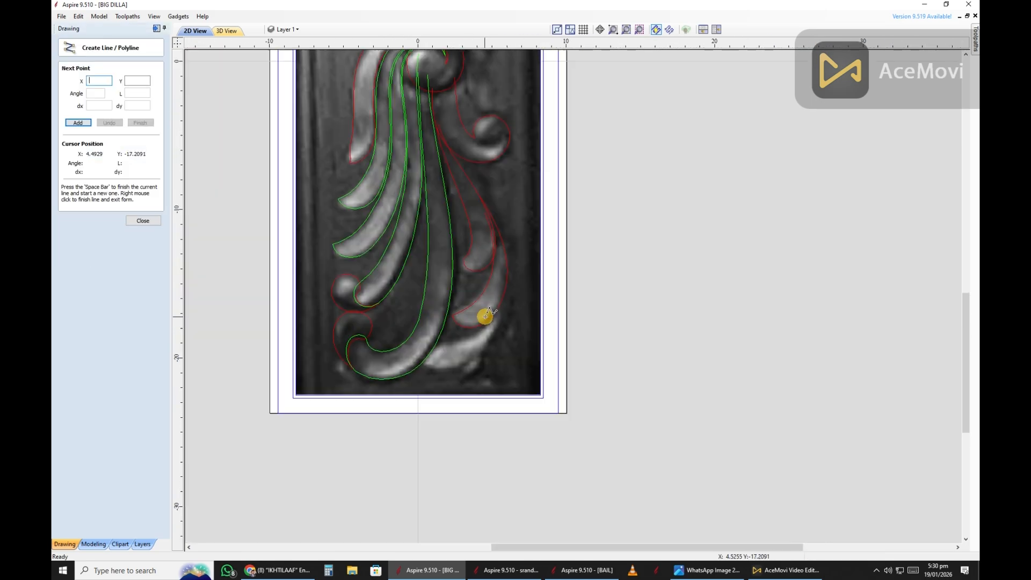
scroll(553, 361, "down", 4)
left_click(698, 570)
scroll(458, 440, "down", 1)
scroll(215, 451, "up", 1)
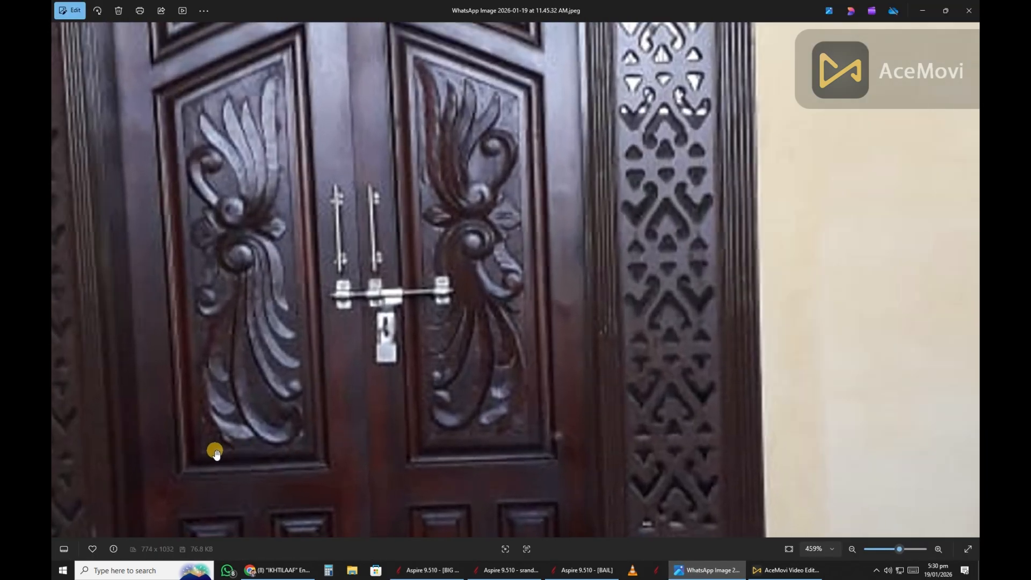
scroll(194, 414, "down", 2)
scroll(189, 371, "up", 2)
scroll(225, 384, "down", 1)
scroll(217, 381, "up", 2)
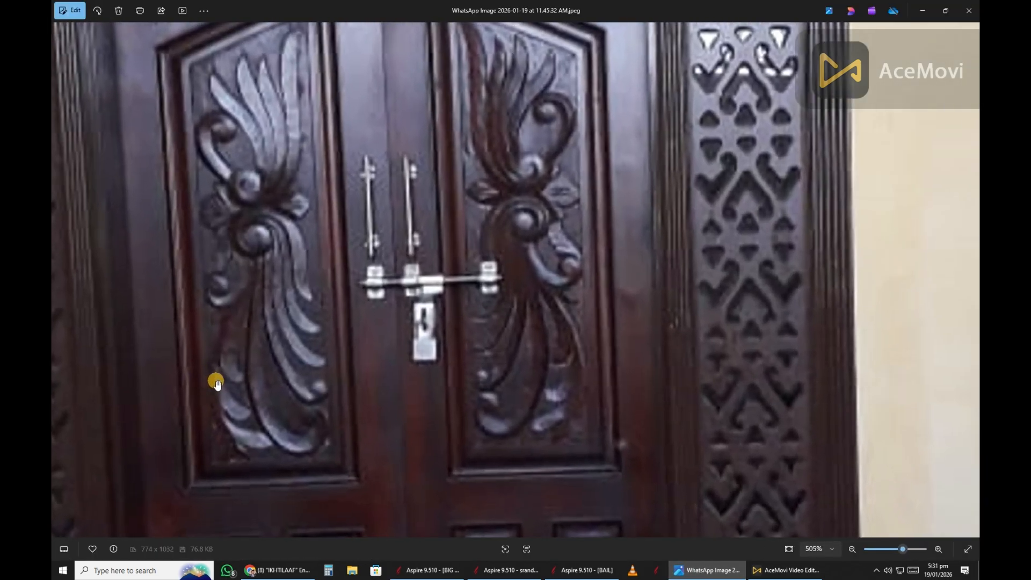
Step: Switch back to the BIG DILLA drawing in Aspire and draw a two-segment line from the second right-hand leaf's outer edge around the lowest leaf's underside
left_click(500, 570)
left_click(501, 570)
left_click(440, 570)
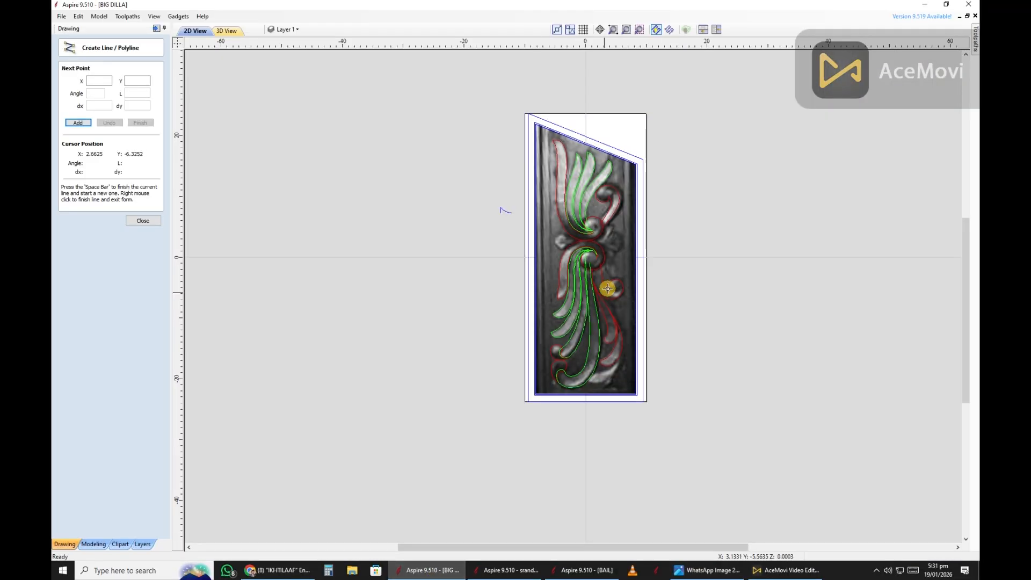
scroll(608, 288, "up", 4)
scroll(617, 483, "up", 1)
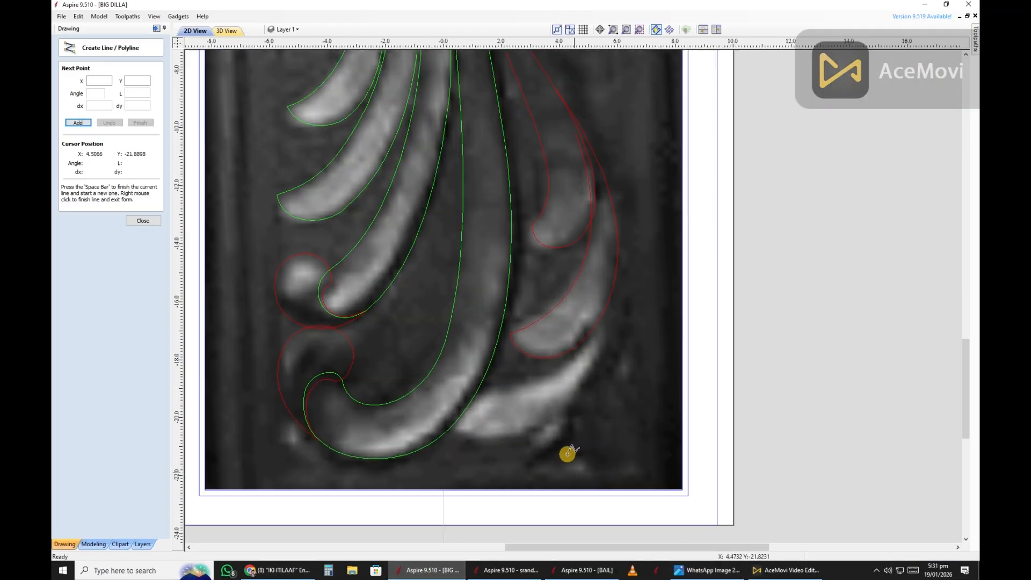
left_click(615, 212)
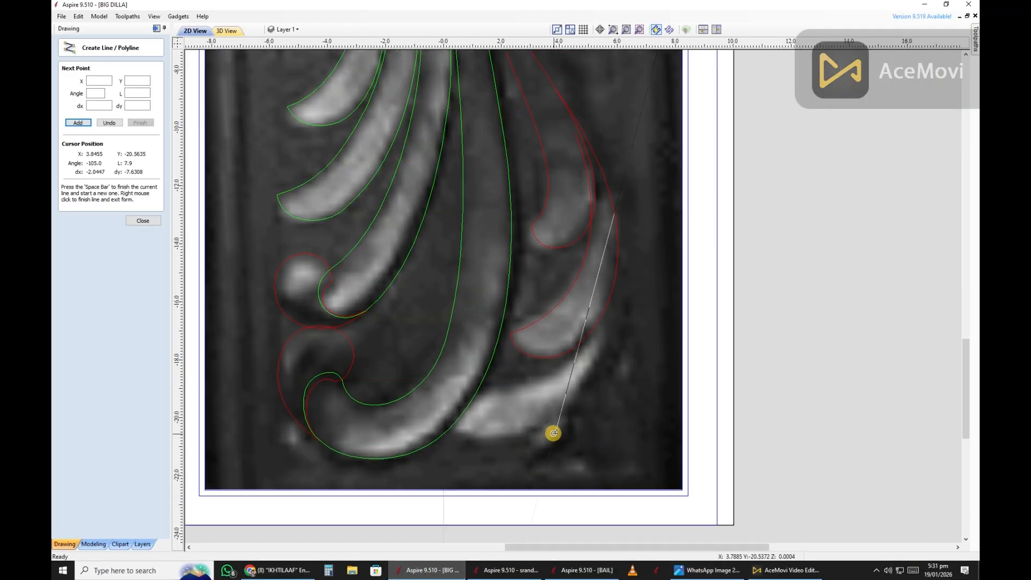
left_click(461, 433)
right_click(574, 355)
Step: Bend the new line's long span outward to follow the lowest right-hand leaf's outer edge and extend its upper end to the neighbouring curve
scroll(573, 355, "up", 1)
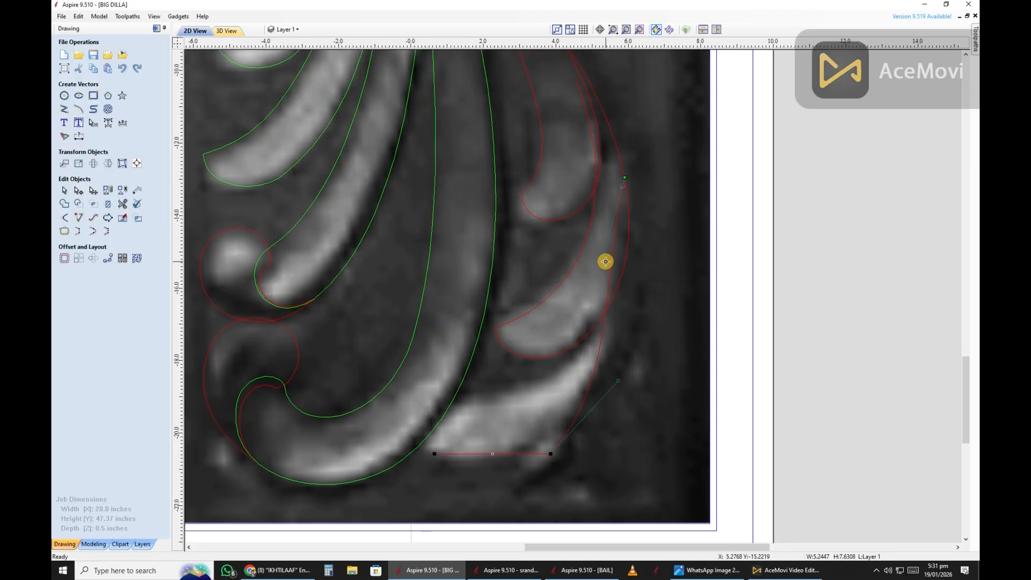
left_click_drag(602, 260, 651, 284)
left_click_drag(652, 121, 606, 193)
left_click_drag(651, 284, 661, 283)
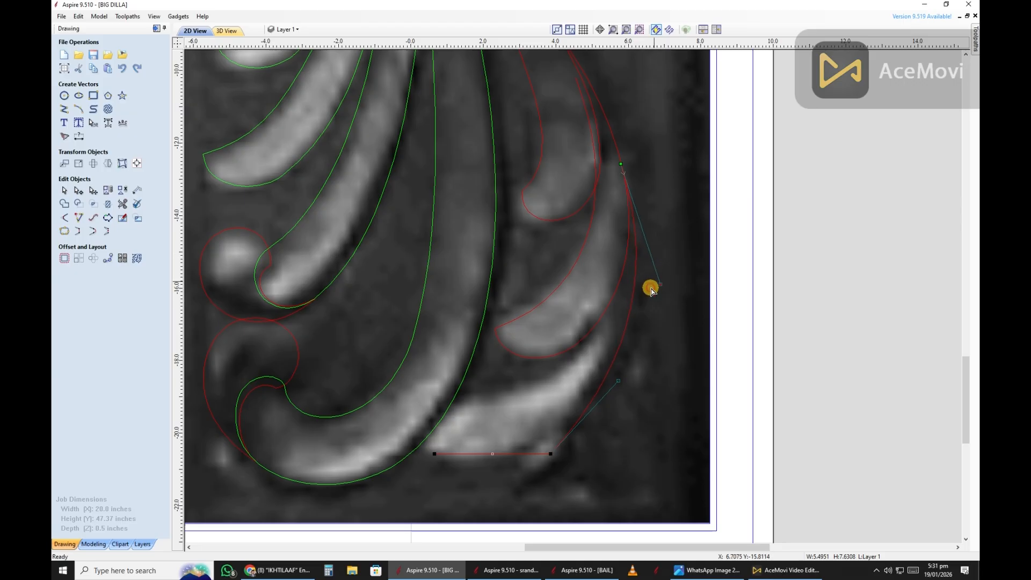
middle_click_drag(607, 322, 618, 285)
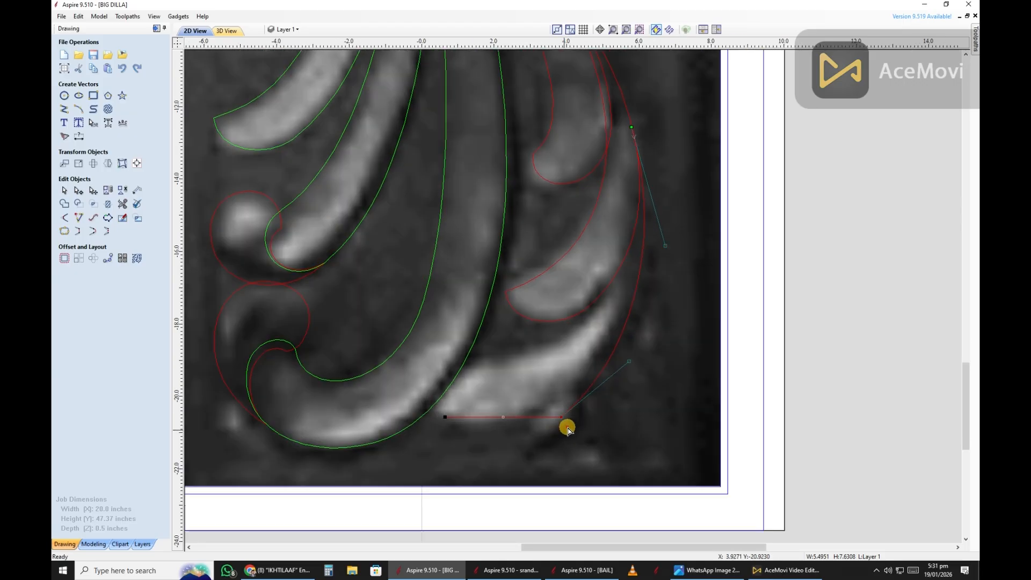
Step: Curve the short span under the lowest right-hand leaf and align it smoothly with the outer span
scroll(546, 340, "up", 2)
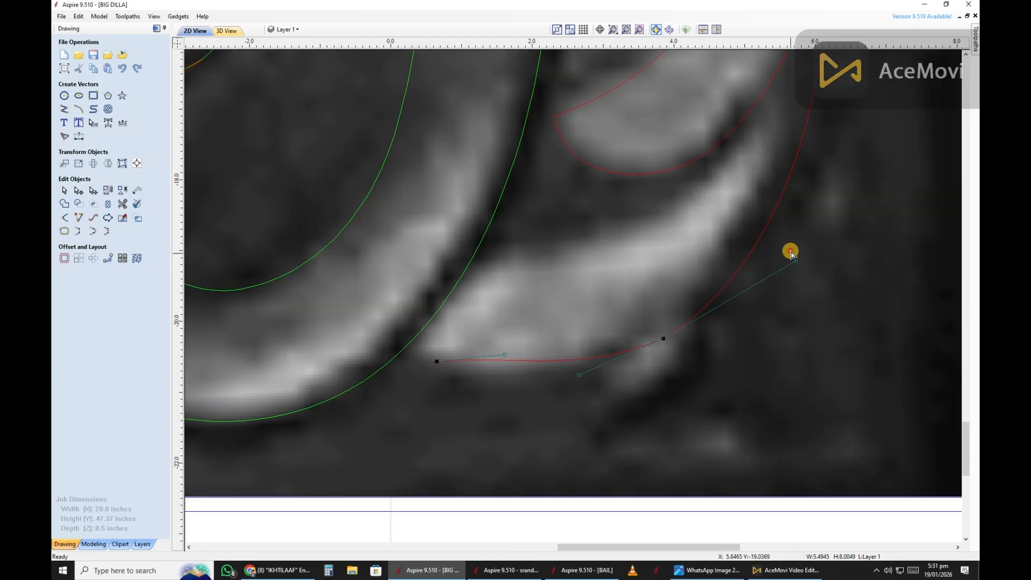
key("Up")
left_click_drag(579, 375, 578, 380)
scroll(671, 322, "down", 1)
Step: Draw a line from the lowest right-hand leaf's tip up into the second leaf's upper part
key("space")
scroll(548, 354, "up", 2)
left_click(432, 371)
scroll(448, 370, "down", 3)
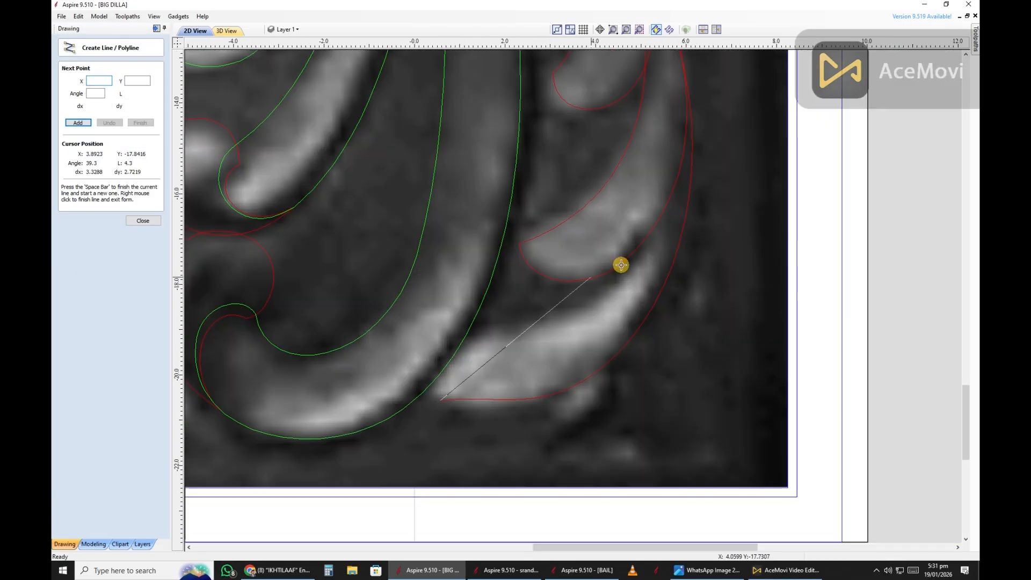
scroll(621, 265, "down", 3)
scroll(647, 182, "up", 4)
left_click(649, 203)
right_click(650, 203)
Step: Bend the new line to follow the lowest right-hand leaf's upper edge and the second leaf's outer side
scroll(596, 238, "down", 3)
scroll(543, 333, "up", 3)
key("b")
left_click_drag(614, 230, 735, 354)
left_click_drag(439, 432, 503, 409)
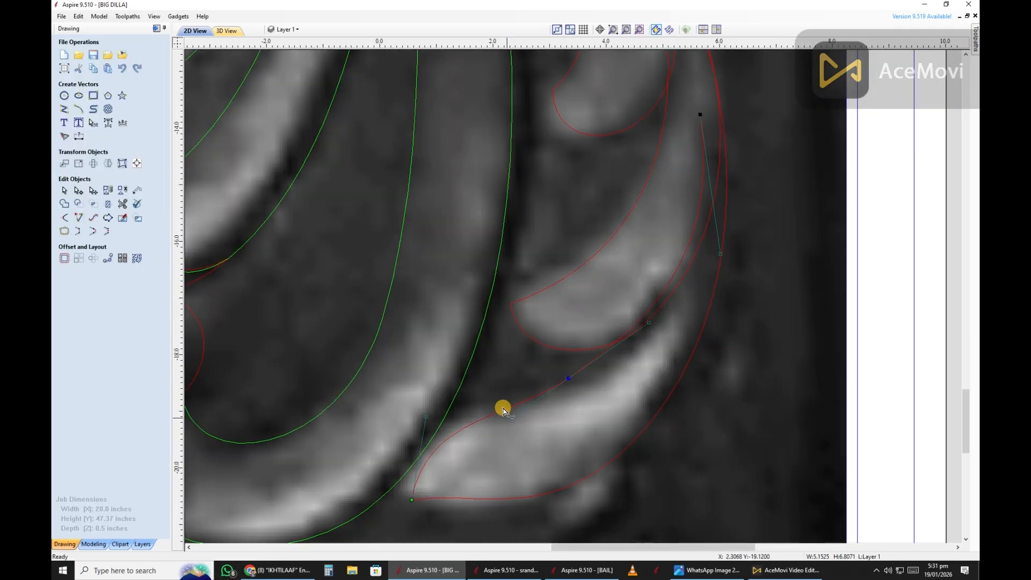
Step: Smooth the lowest right-hand leaf's upper and lower curves near its tip to match the carved edge
scroll(410, 444, "down", 5)
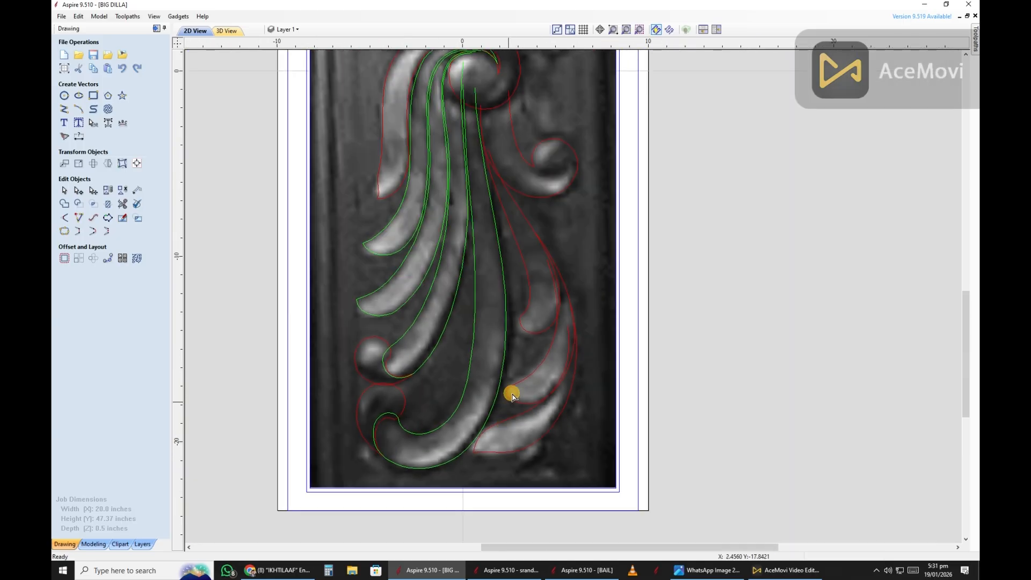
scroll(509, 473, "up", 4)
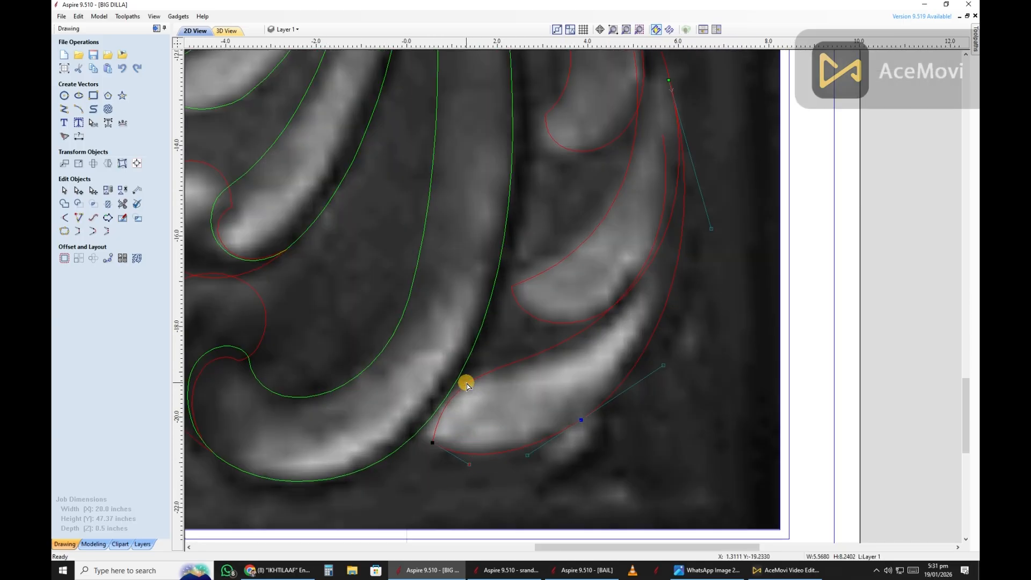
scroll(467, 386, "up", 1)
scroll(463, 396, "up", 1)
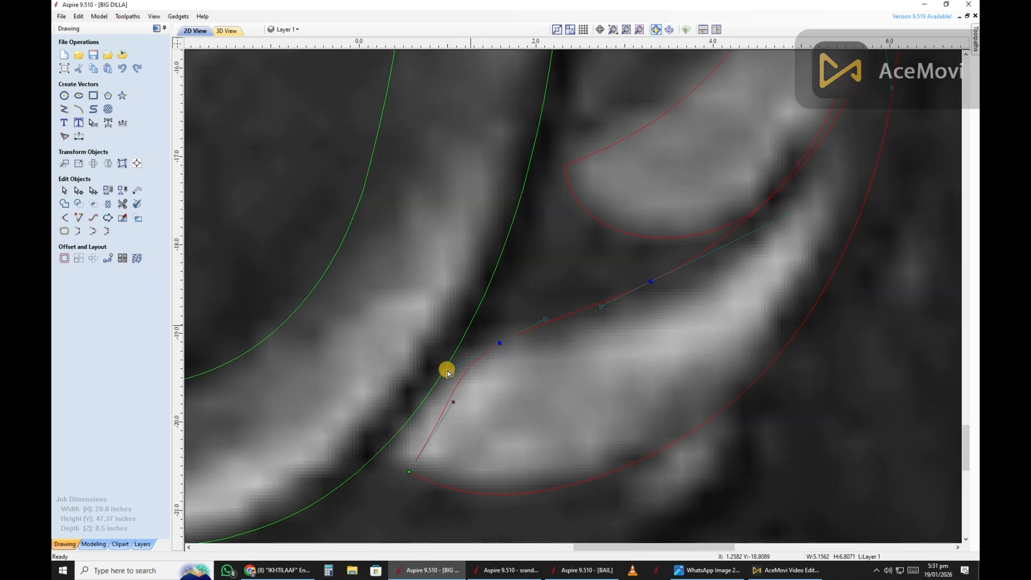
scroll(604, 387, "down", 3)
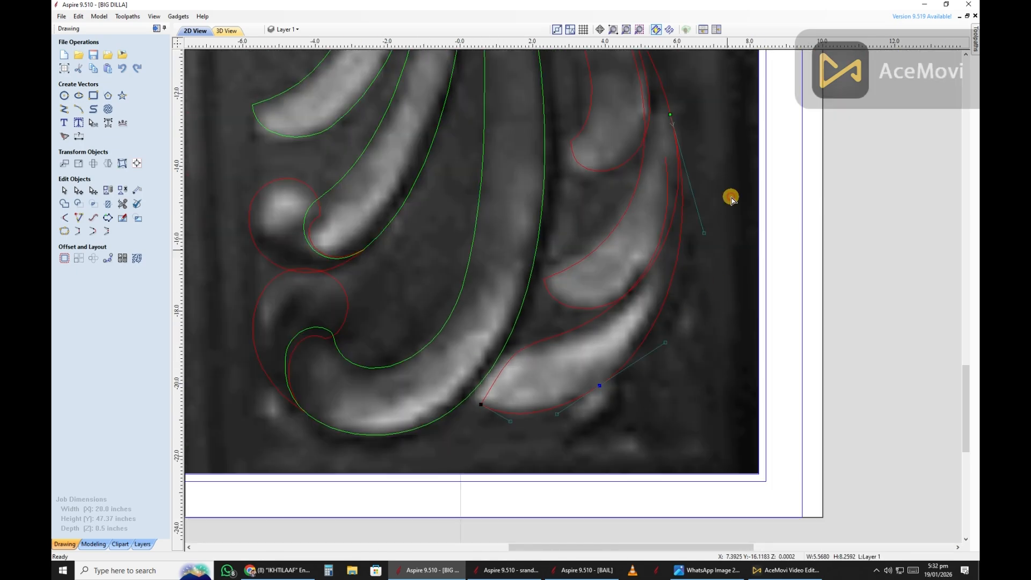
Step: Fine-tune the upper bends of the lowest right-hand leaf's inner and outer curves
scroll(682, 92, "up", 1)
scroll(623, 376, "up", 1)
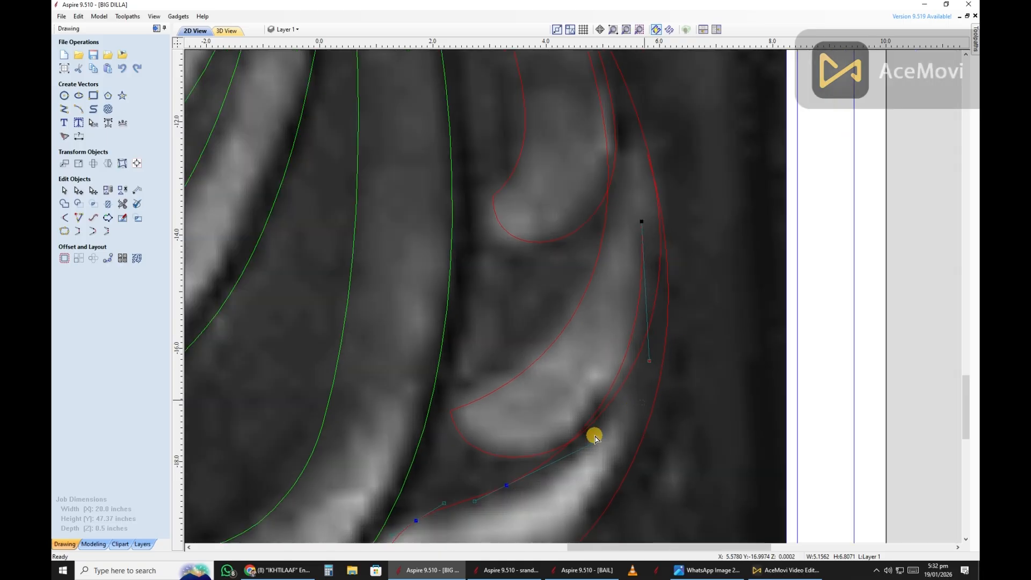
scroll(578, 424, "down", 1)
scroll(589, 477, "down", 1)
scroll(555, 454, "up", 1)
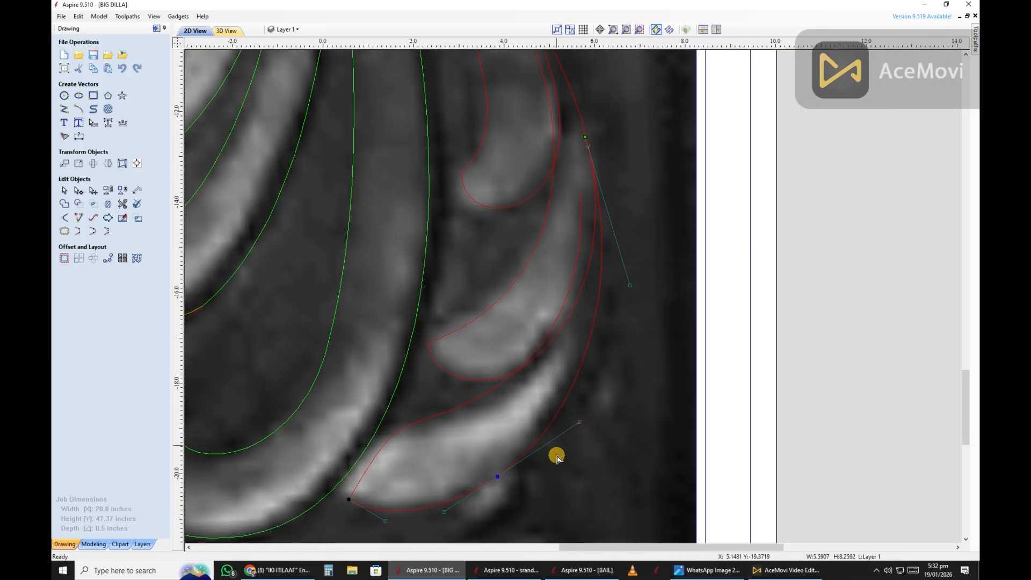
scroll(575, 376, "down", 1)
scroll(668, 375, "up", 1)
scroll(637, 381, "down", 2)
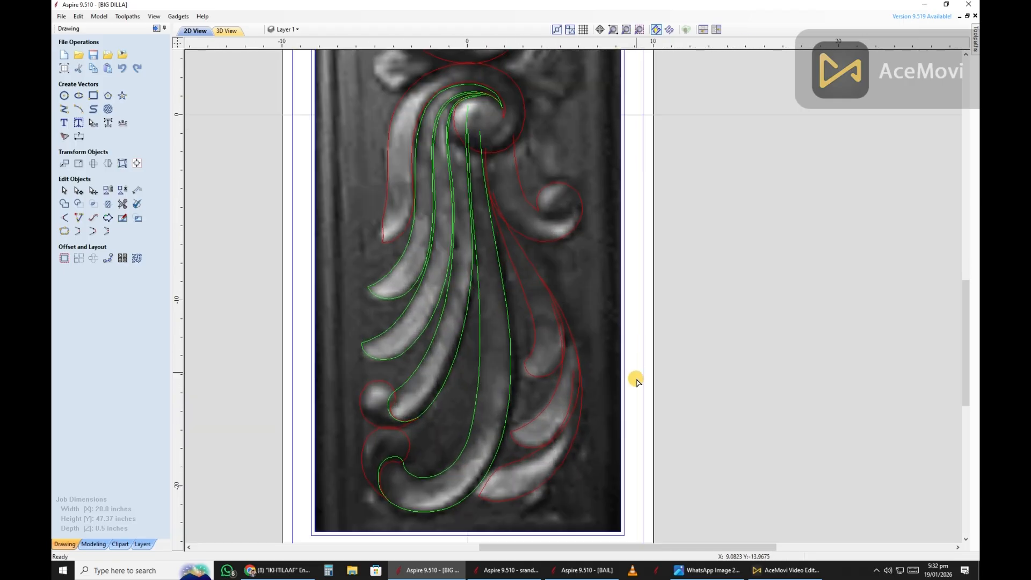
Step: Adjust the nodes of the lowest right-hand leaf's inner curve where it meets the second leaf's lower edge
scroll(599, 449, "down", 1)
scroll(599, 384, "up", 1)
scroll(554, 402, "up", 1)
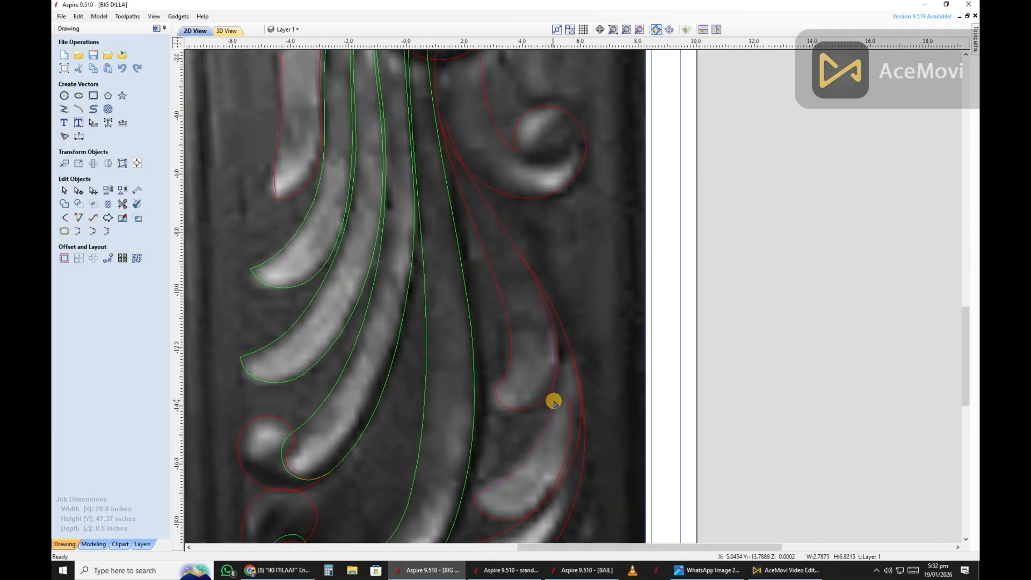
scroll(571, 352, "down", 2)
scroll(559, 405, "up", 1)
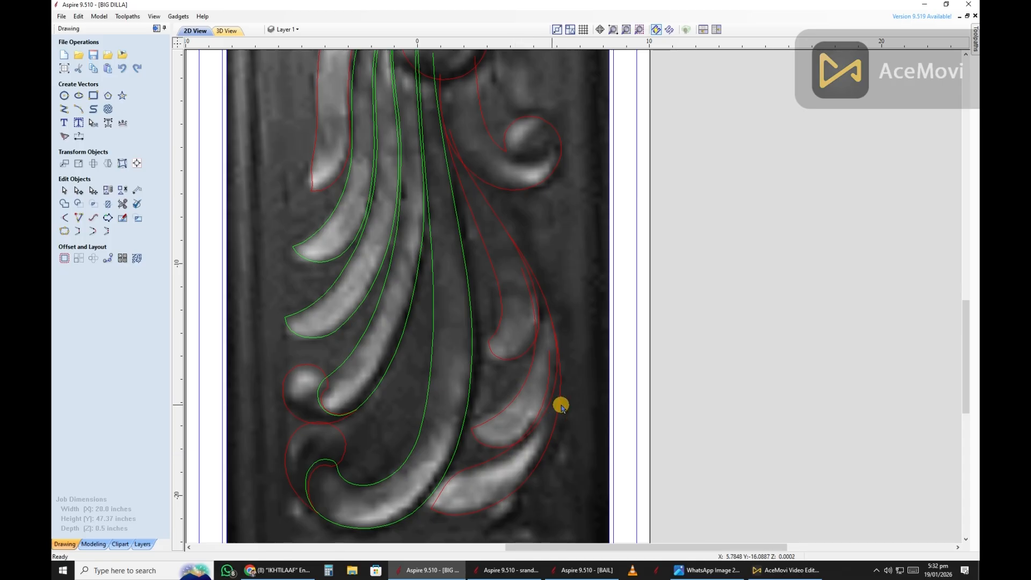
scroll(552, 418, "up", 1)
scroll(498, 462, "up", 1)
left_click(498, 461)
scroll(504, 442, "up", 2)
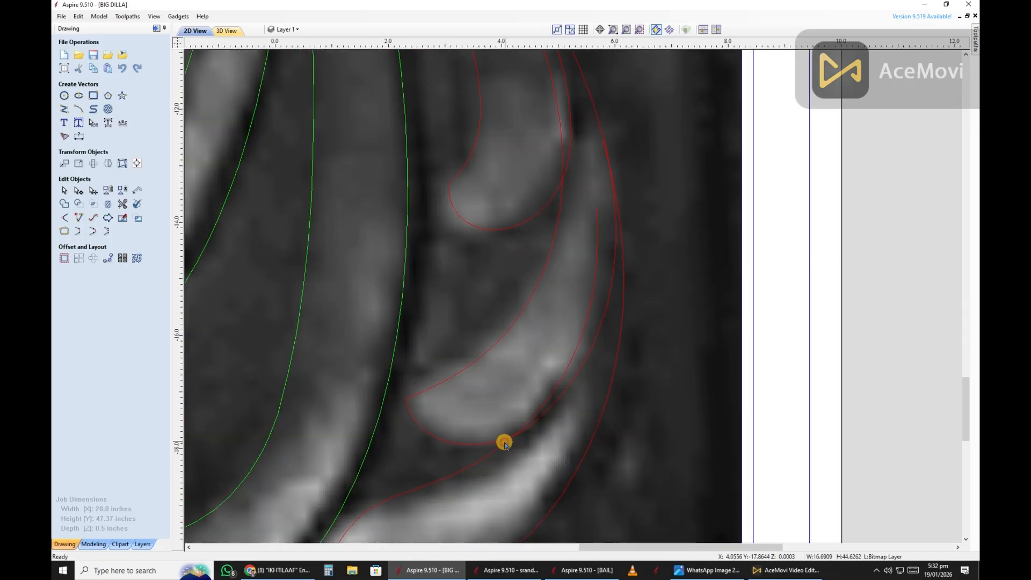
key("n")
scroll(503, 443, "down", 3)
scroll(517, 450, "up", 1)
scroll(516, 433, "up", 1)
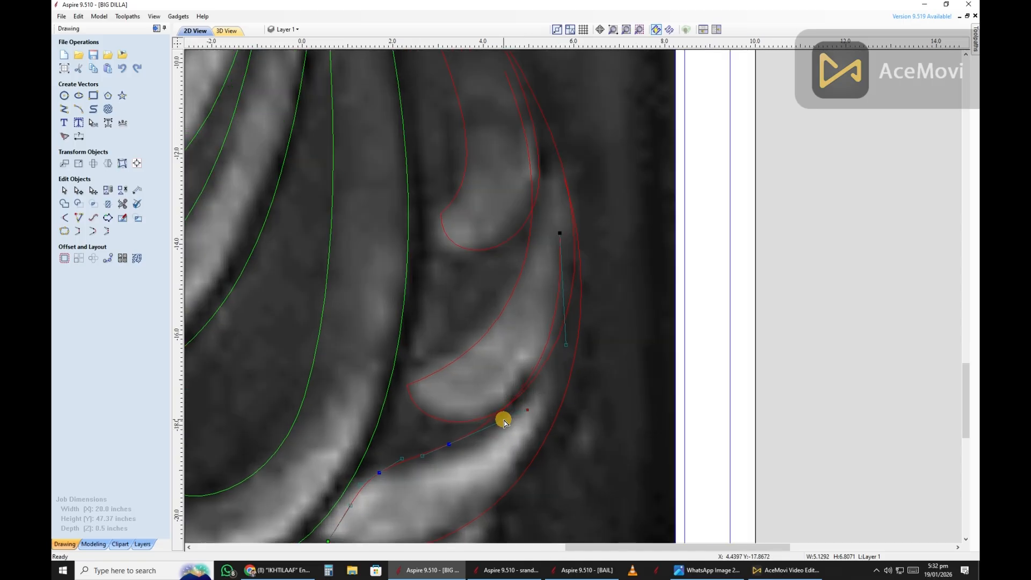
scroll(516, 392, "down", 1)
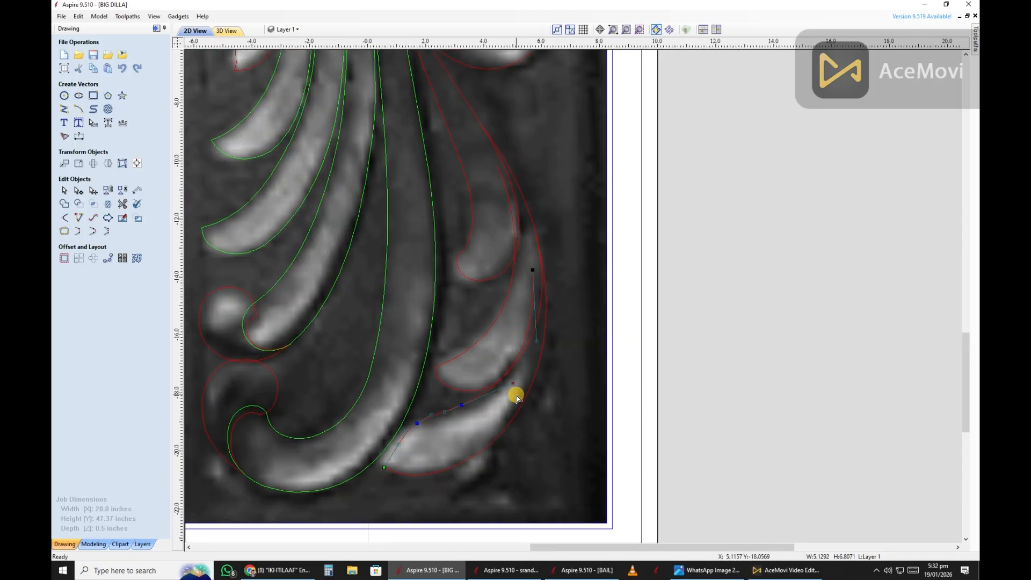
scroll(589, 387, "up", 1)
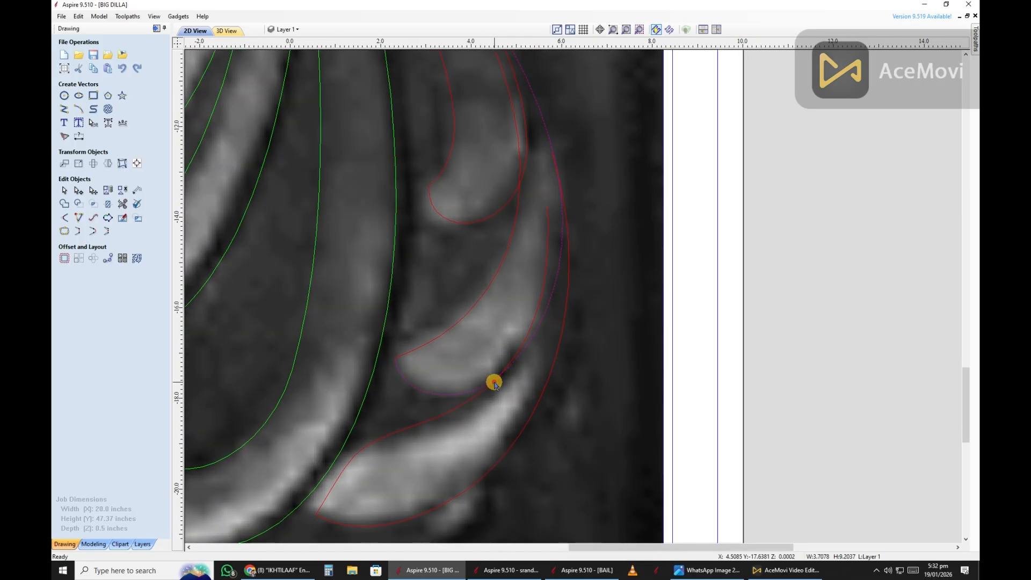
Step: Trim the overlapping line ends between the two lowest right-hand leaves and join their curves where they cross
scroll(559, 338, "up", 1)
scroll(527, 333, "down", 2)
scroll(504, 357, "up", 1)
scroll(514, 367, "down", 1)
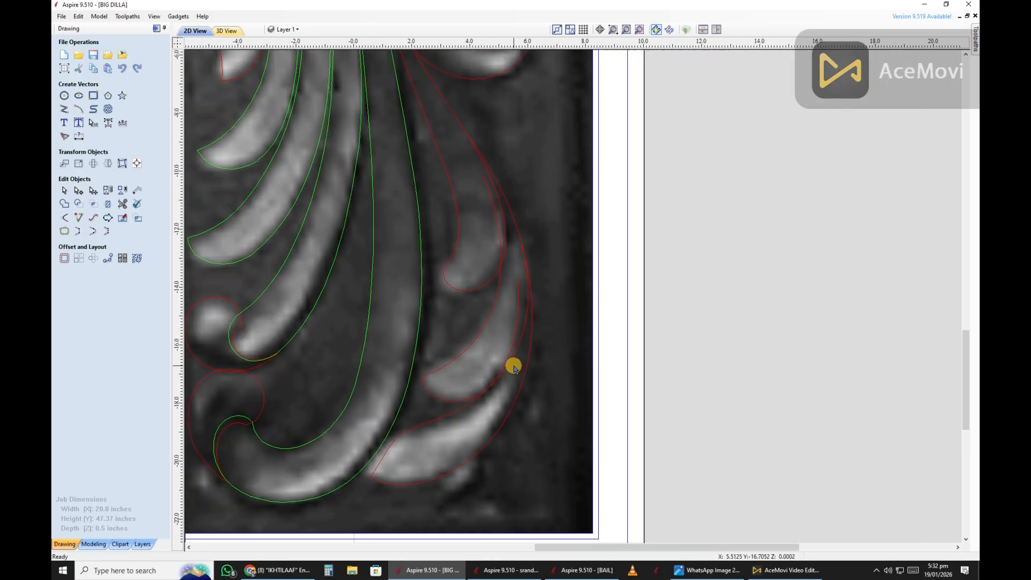
scroll(514, 367, "up", 3)
scroll(535, 194, "down", 1)
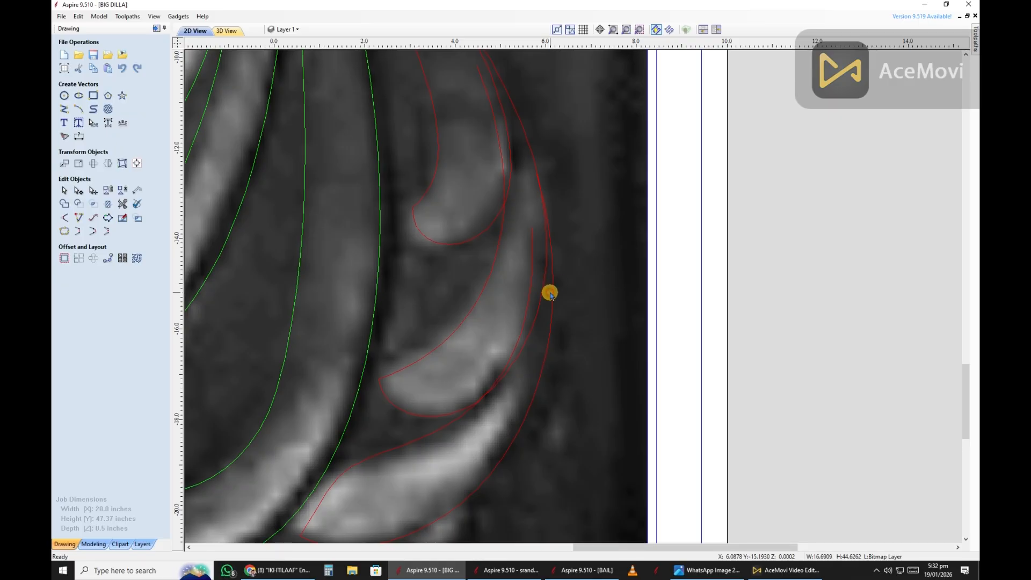
scroll(550, 295, "down", 2)
scroll(554, 294, "up", 2)
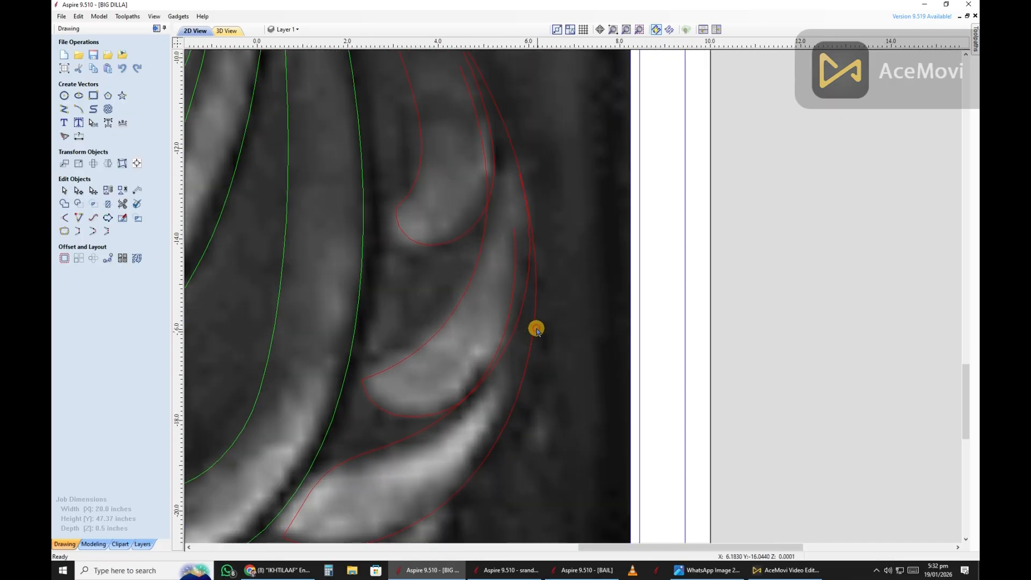
left_click(119, 221)
key("Escape")
scroll(463, 387, "down", 2)
scroll(489, 361, "up", 5)
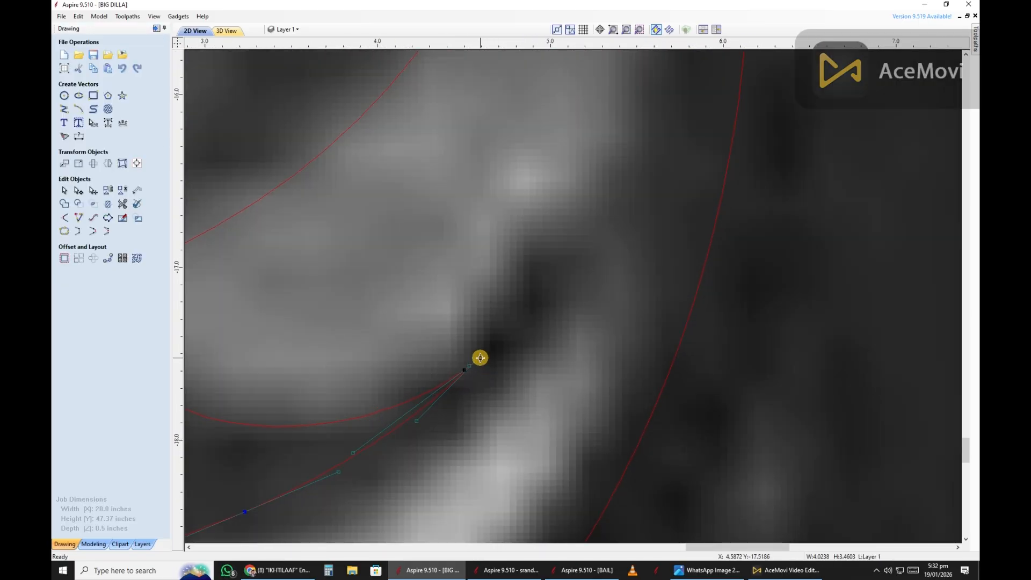
Step: Extend the joined corner up into the dark groove between the two lowest right-hand leaves and shape it into a smooth rounded notch
left_click(557, 242)
left_click_drag(495, 323, 587, 364)
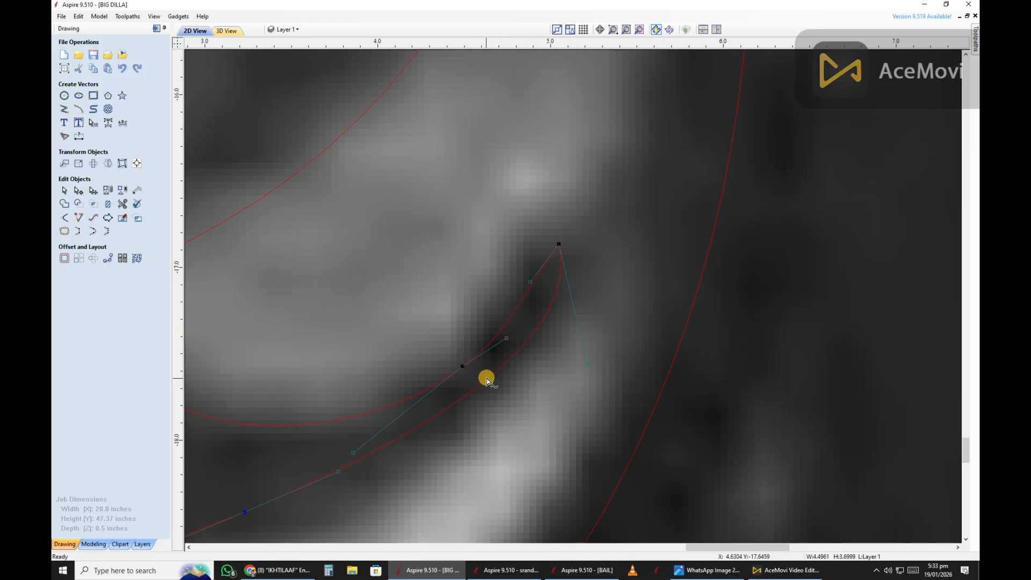
left_click_drag(573, 293, 567, 259)
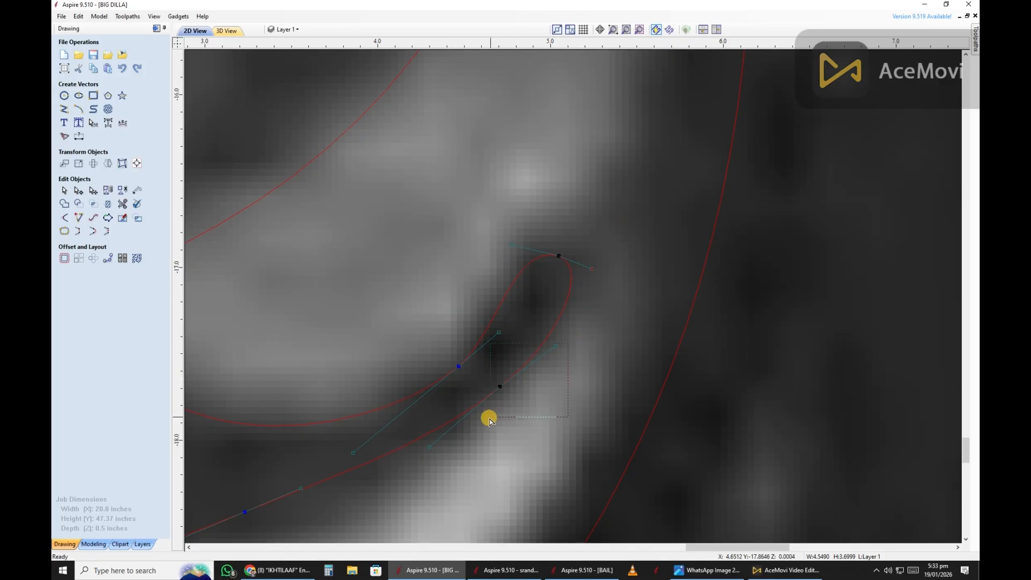
scroll(499, 338, "down", 4)
scroll(502, 336, "up", 4)
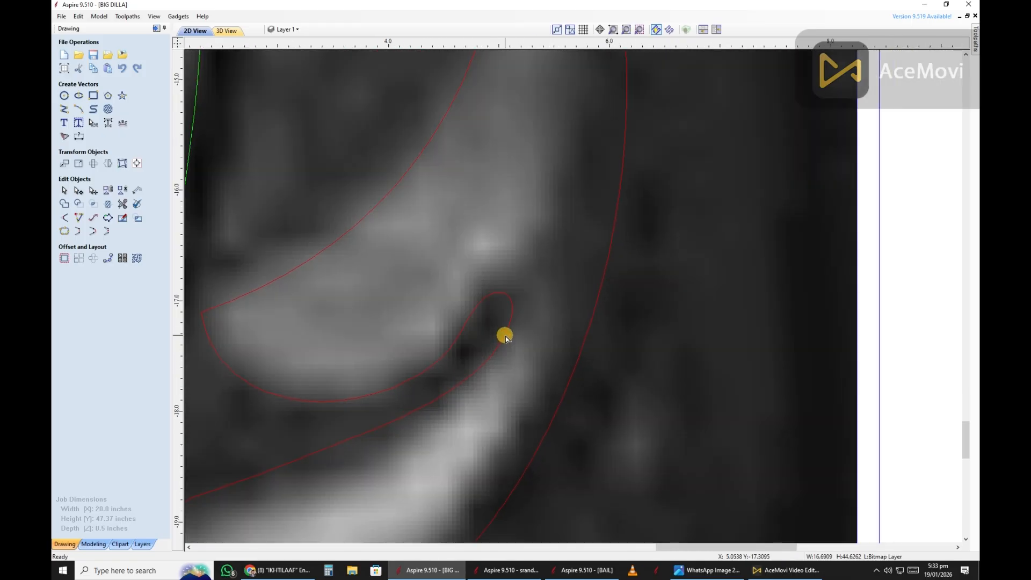
scroll(470, 345, "down", 1)
left_click(474, 349)
Step: Examine the traced lower right-hand leaves and the complete carving outline on the panel
scroll(472, 350, "down", 5)
scroll(596, 375, "up", 2)
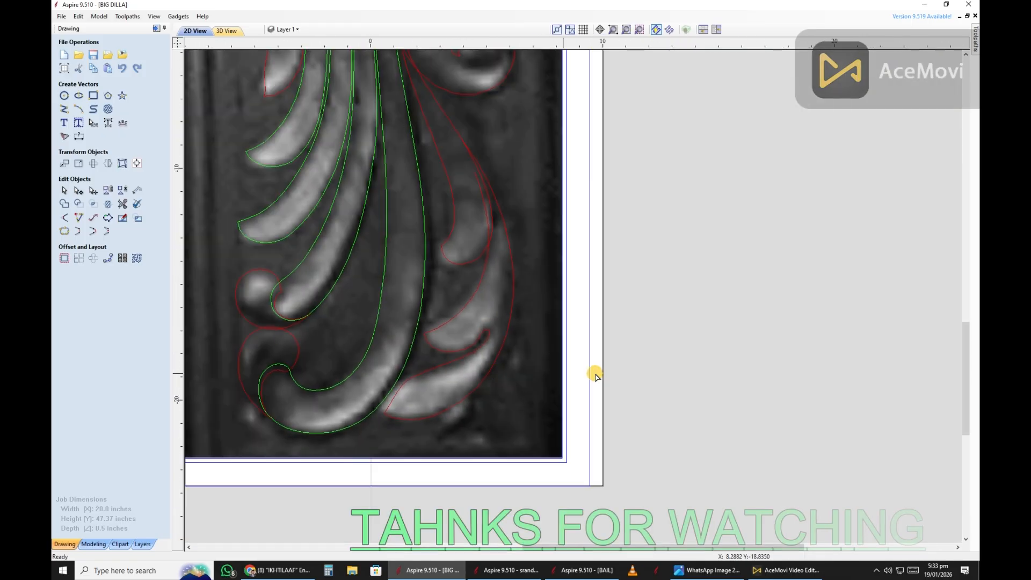
scroll(446, 309, "up", 1)
scroll(524, 345, "down", 1)
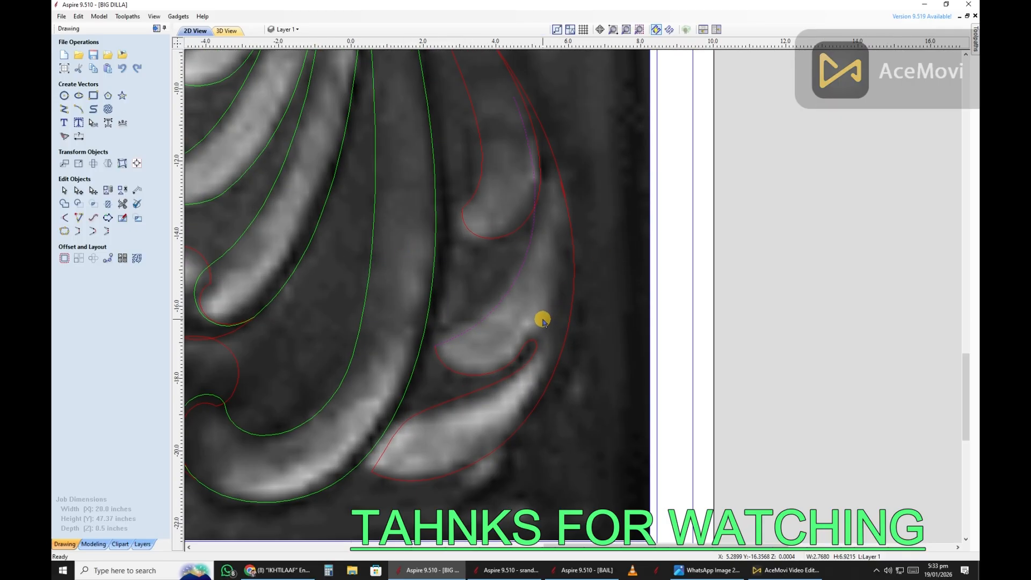
scroll(542, 320, "down", 3)
scroll(452, 210, "down", 2)
scroll(515, 221, "down", 2)
scroll(611, 310, "up", 1)
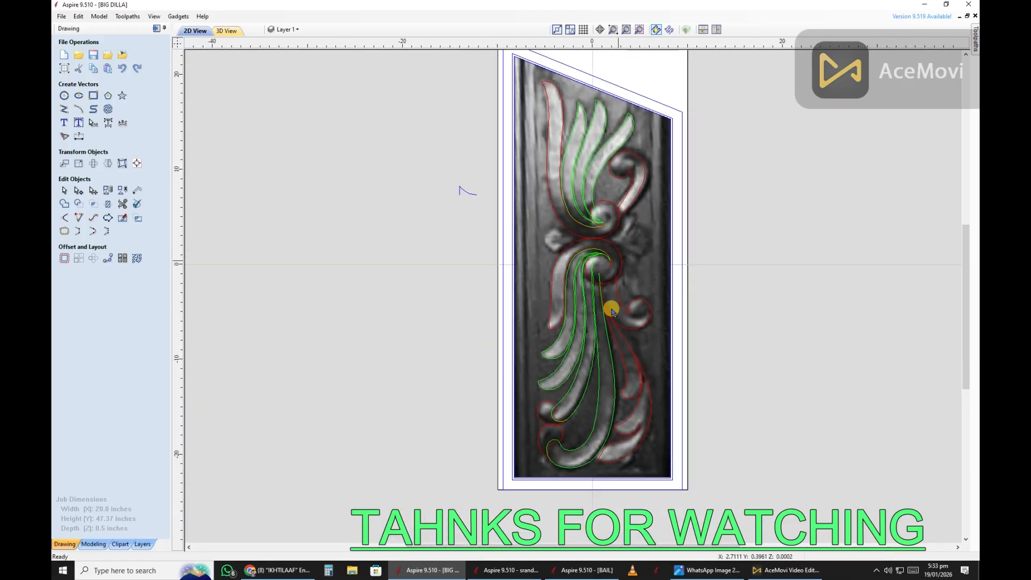